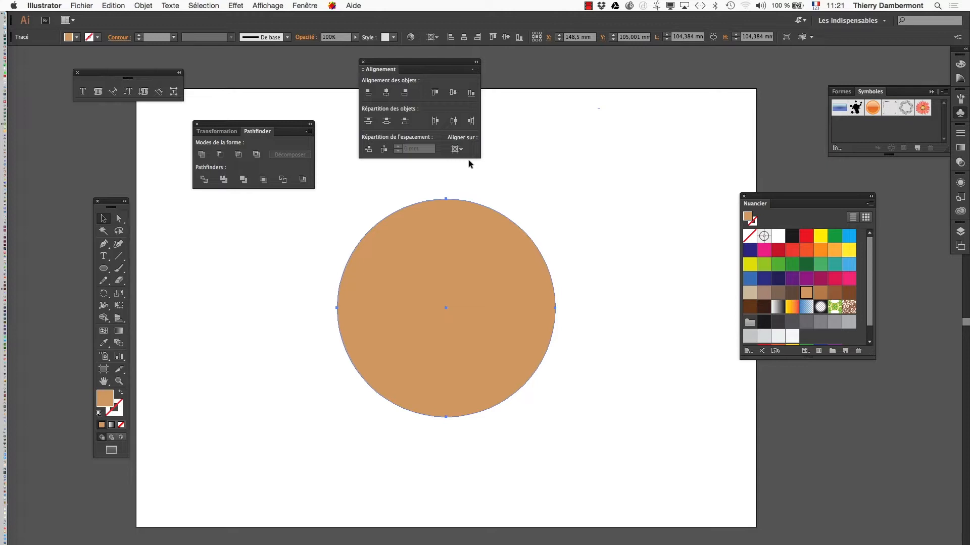
Save the document in Adobe Illustrator format as Etude-texte-01.ai in the "AI initiation Carnaval jour 5" folder
click(82, 5)
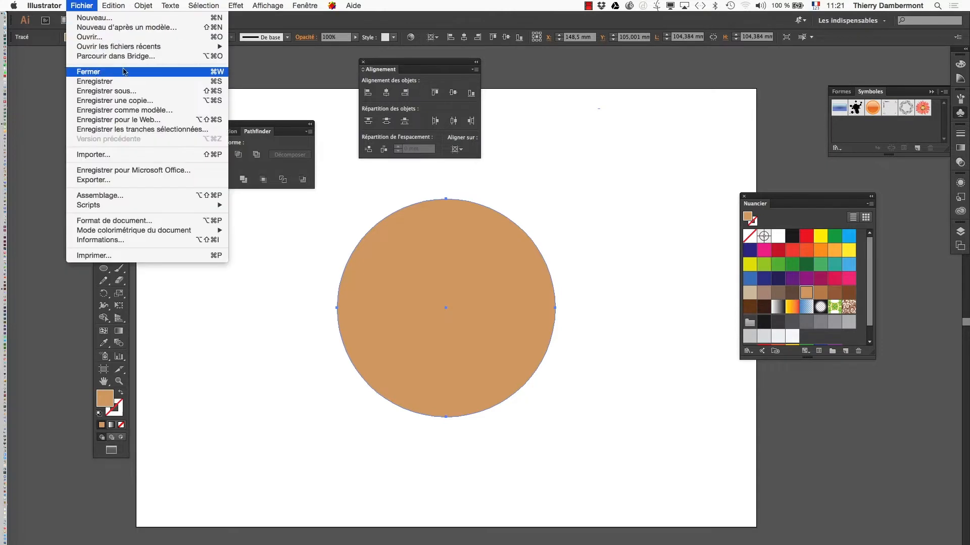
click(130, 91)
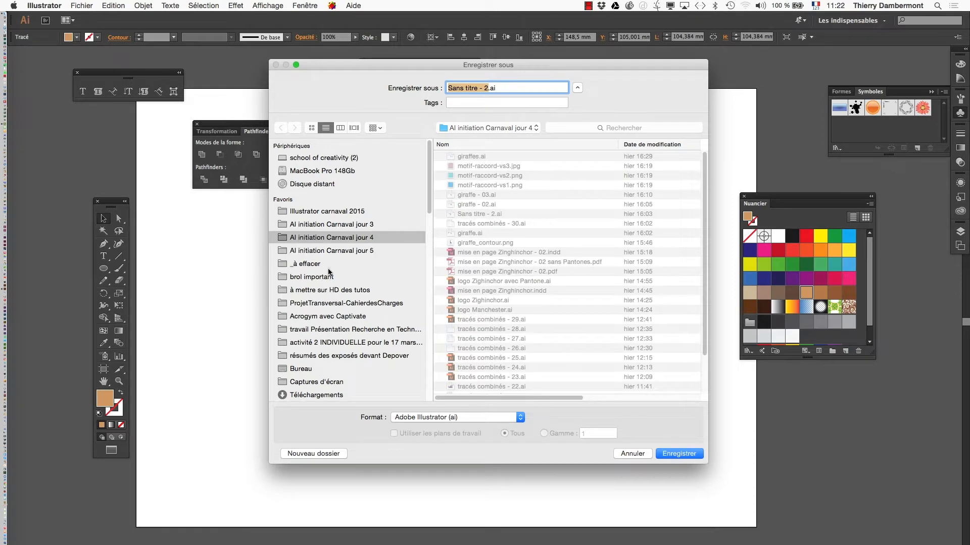
click(328, 250)
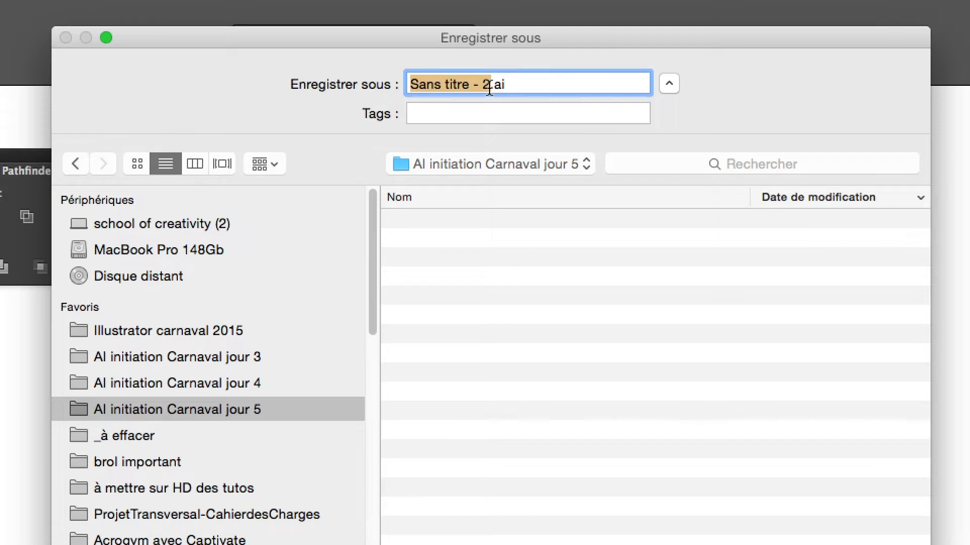
text(étude)
text(-texte-)
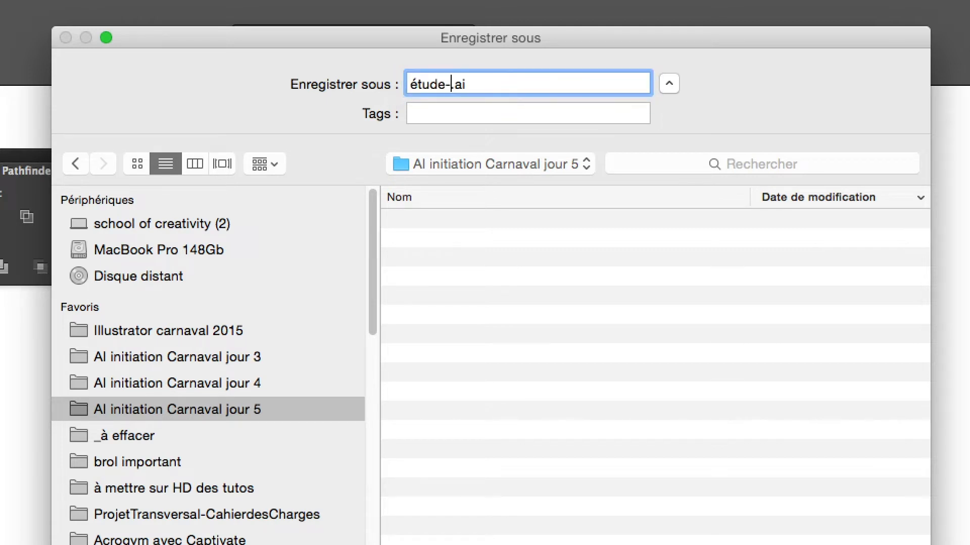
text(01)
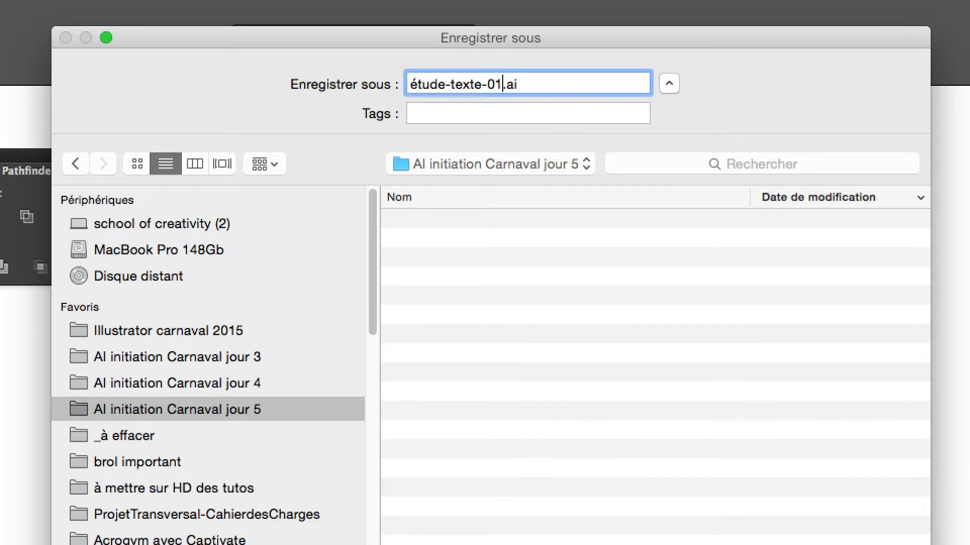
click(463, 85)
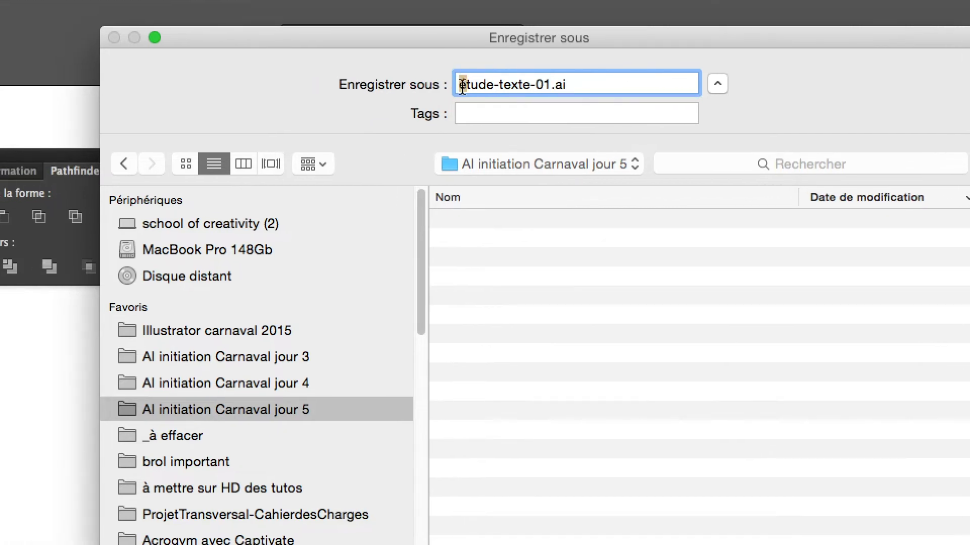
key(BackSpace)
text(E)
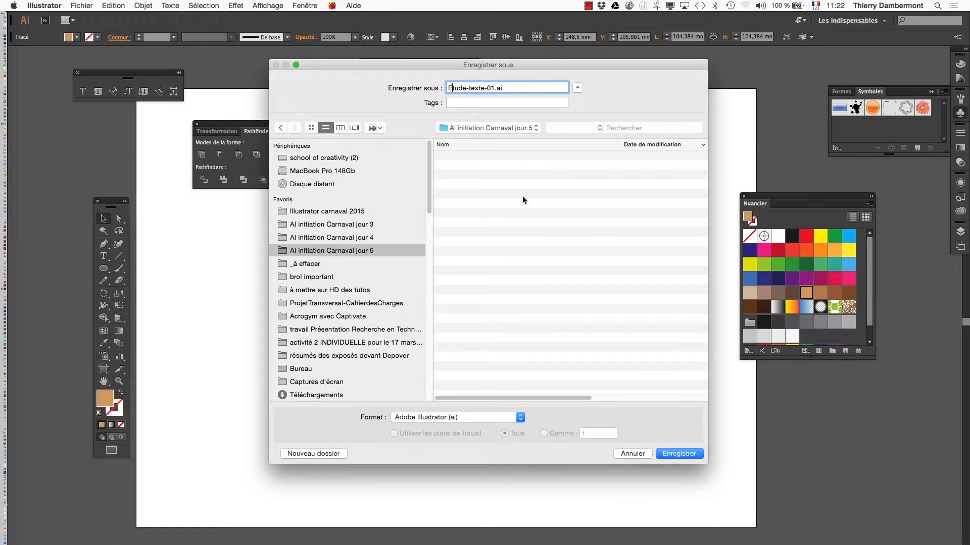
click(681, 453)
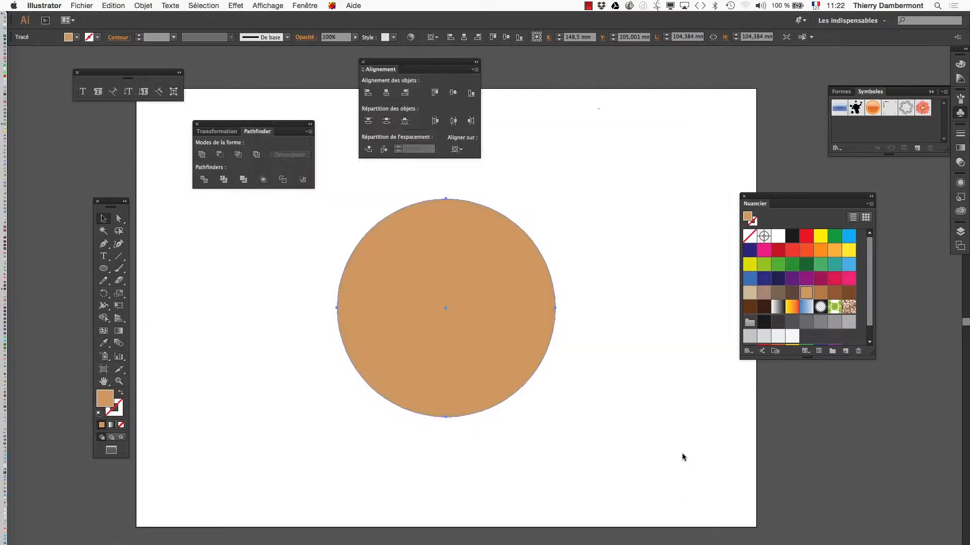
key(Return)
Rearrange the Pathfinder, type tool and Alignment panels so the type tools sit beside the circle with clear space above it
drag(302, 127, 133, 118)
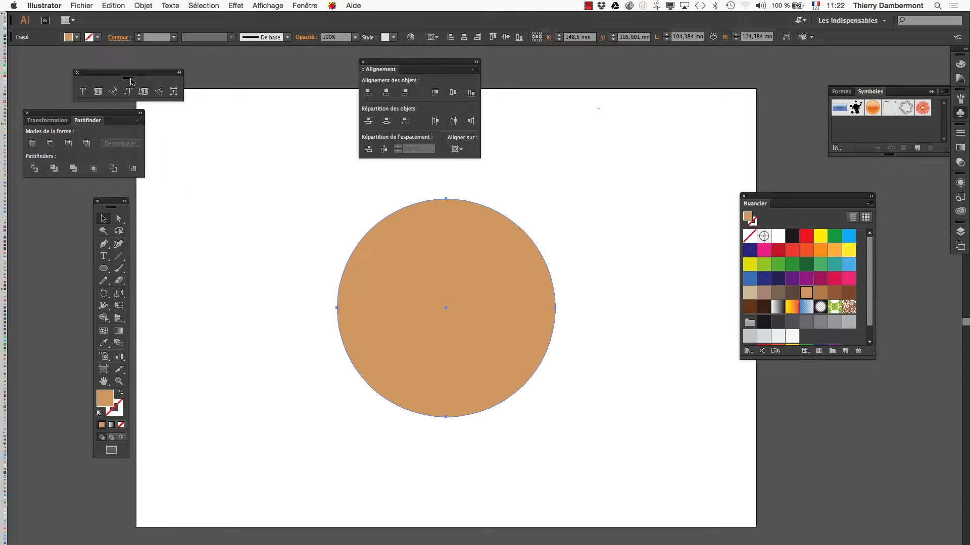
drag(133, 74, 274, 176)
drag(374, 63, 611, 87)
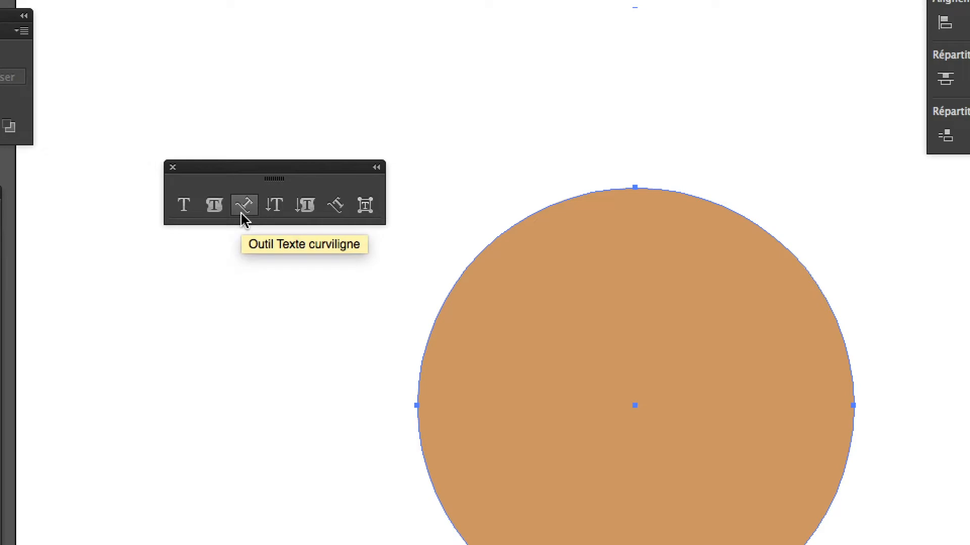
Add the text "Voyage autour du soleil" along the circle's outline with the Type on a Path tool, starting at its upper-left arc
click(243, 217)
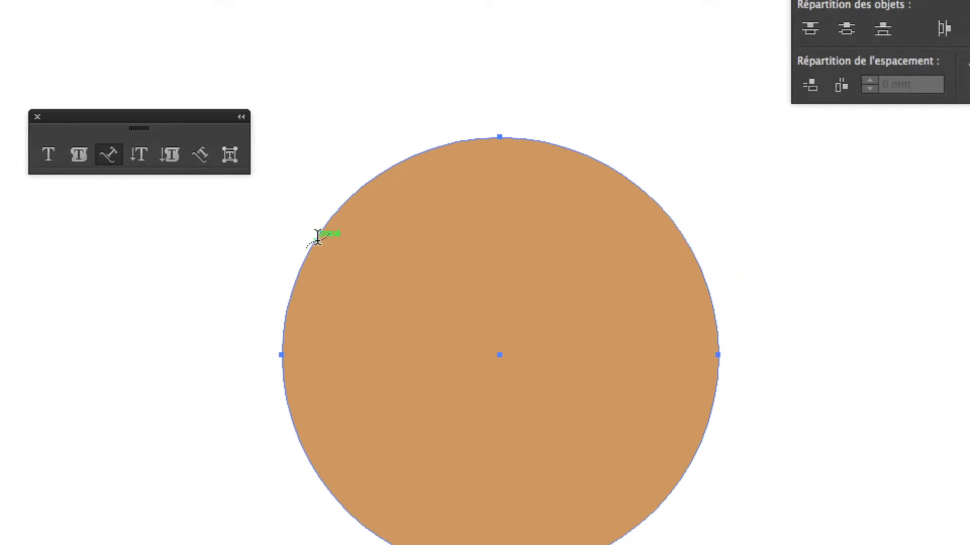
click(318, 236)
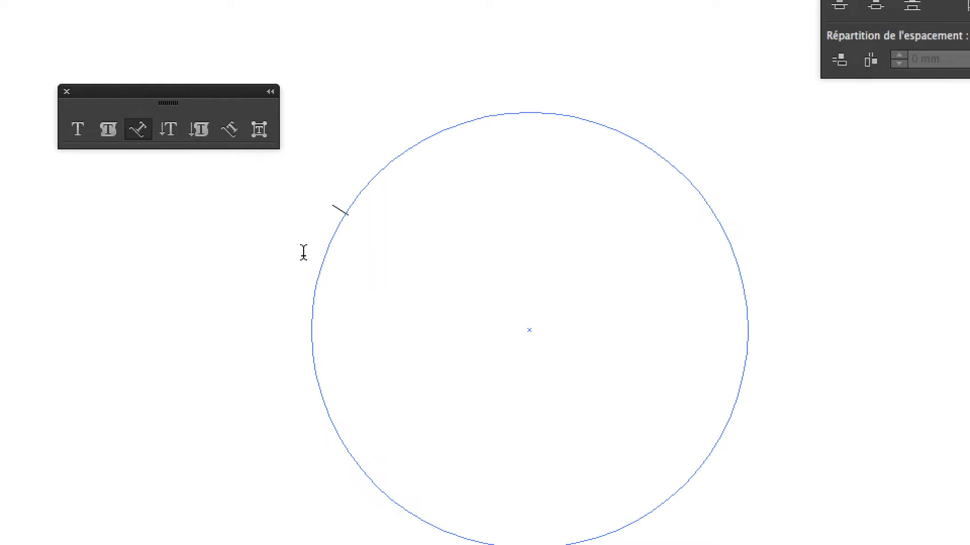
text(Voyage autour )
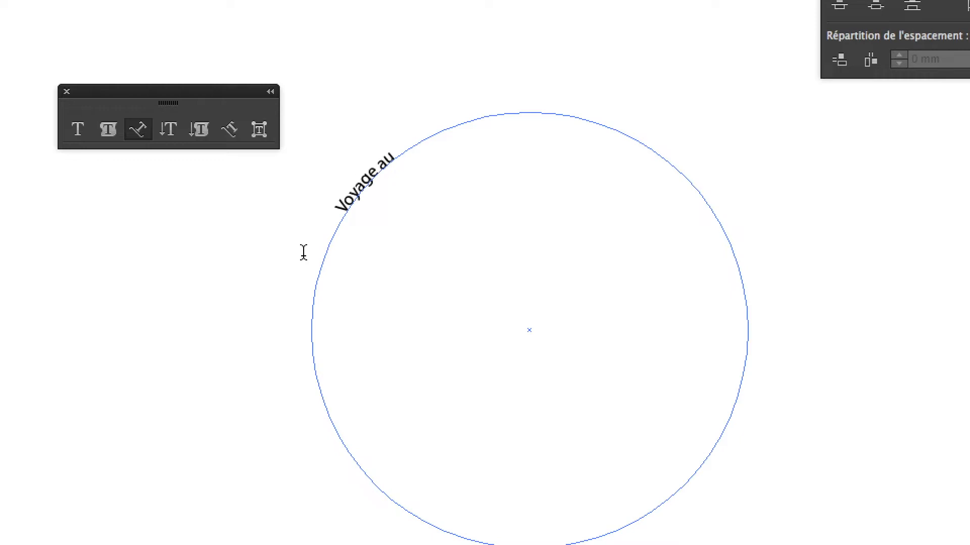
text(du soleil)
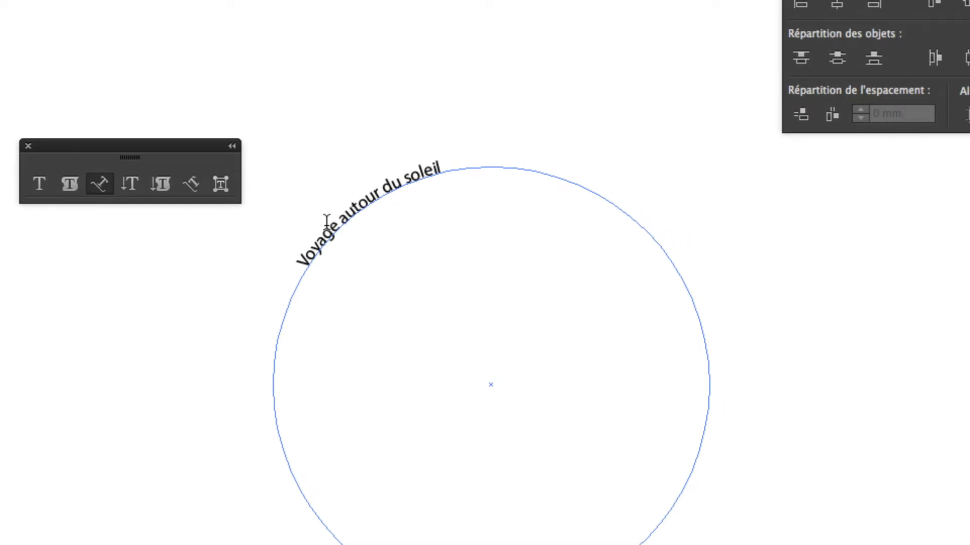
Display the character formatting options for the whole circular text and set its font size to 30 pt
triple_click(328, 222)
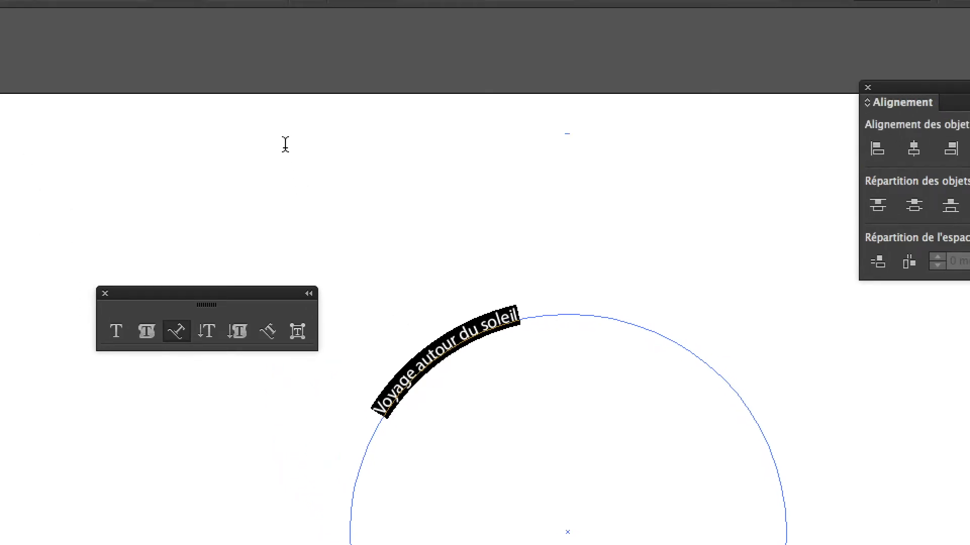
double_click(428, 353)
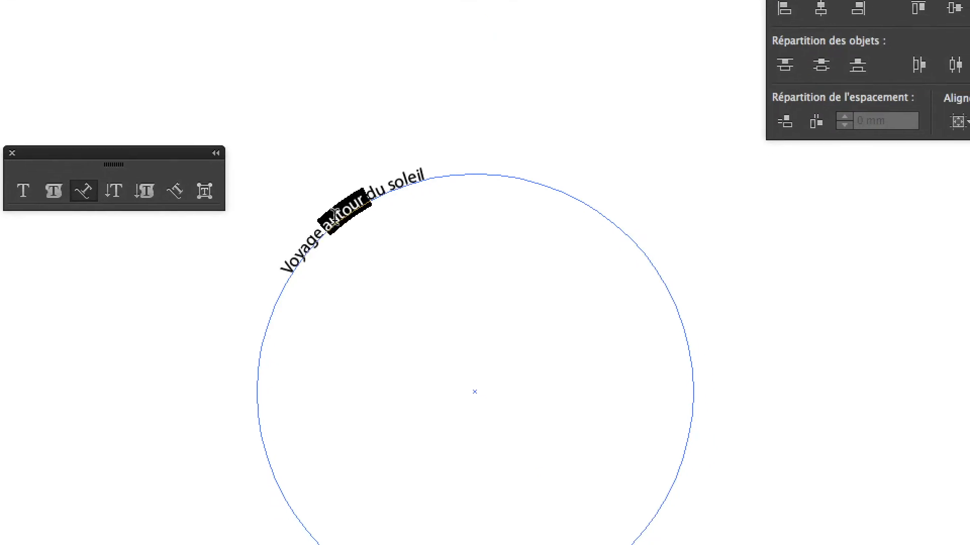
triple_click(335, 212)
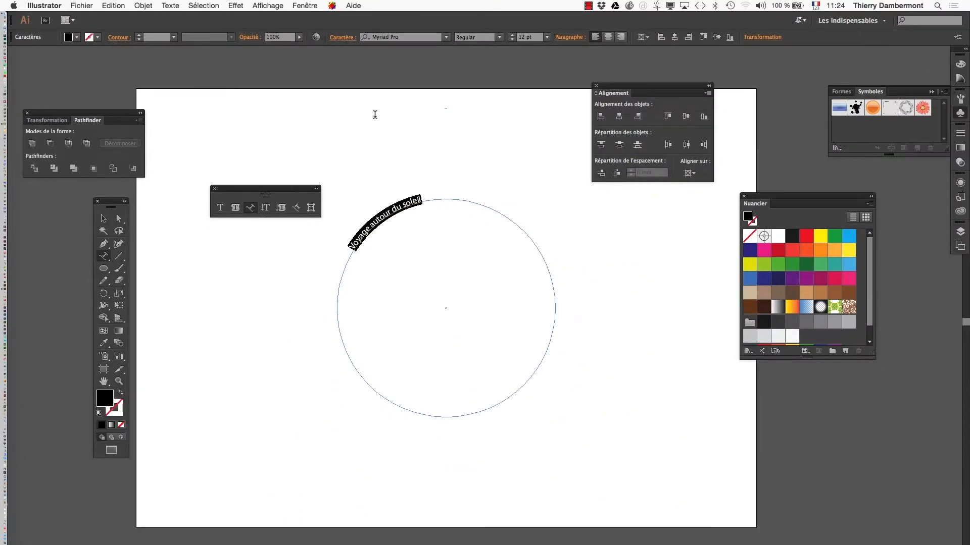
click(304, 6)
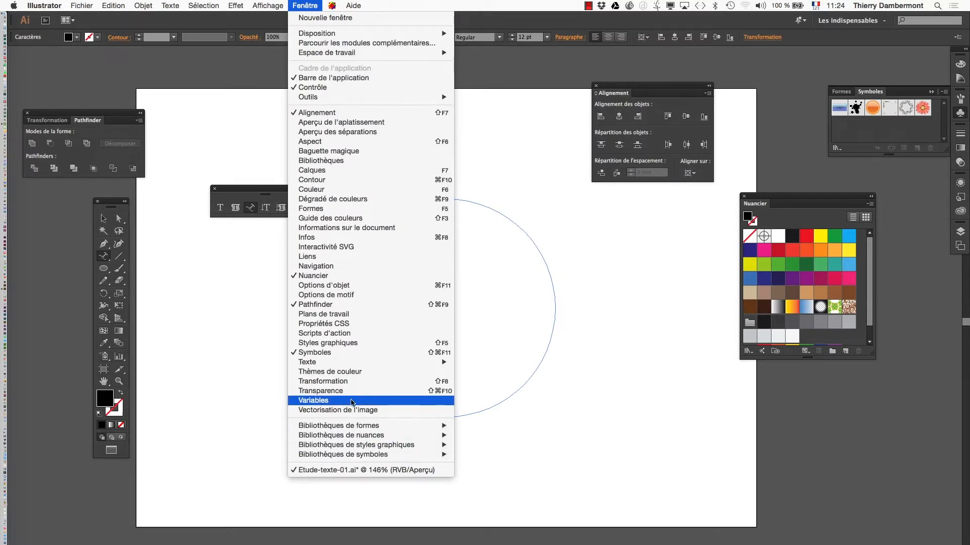
mouse_move(352, 367)
click(479, 363)
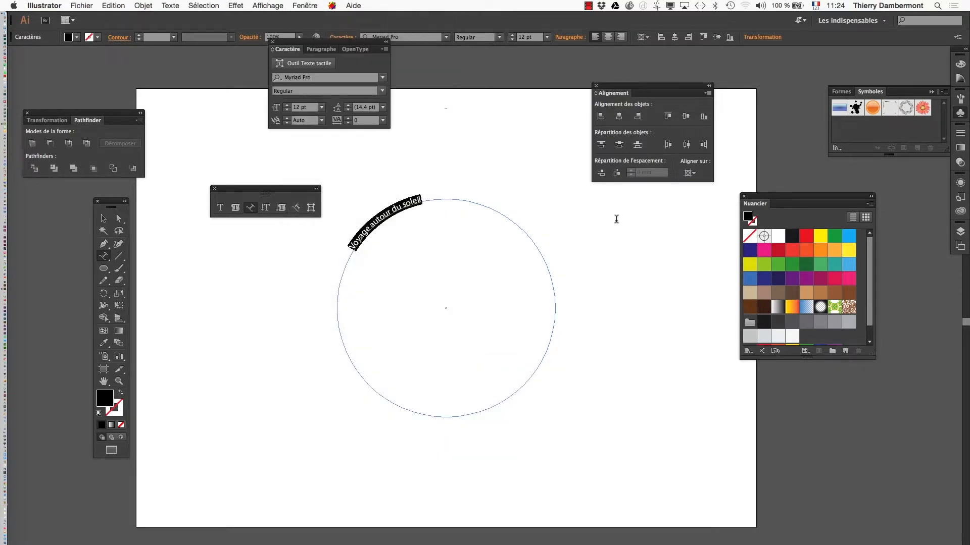
drag(280, 48, 353, 96)
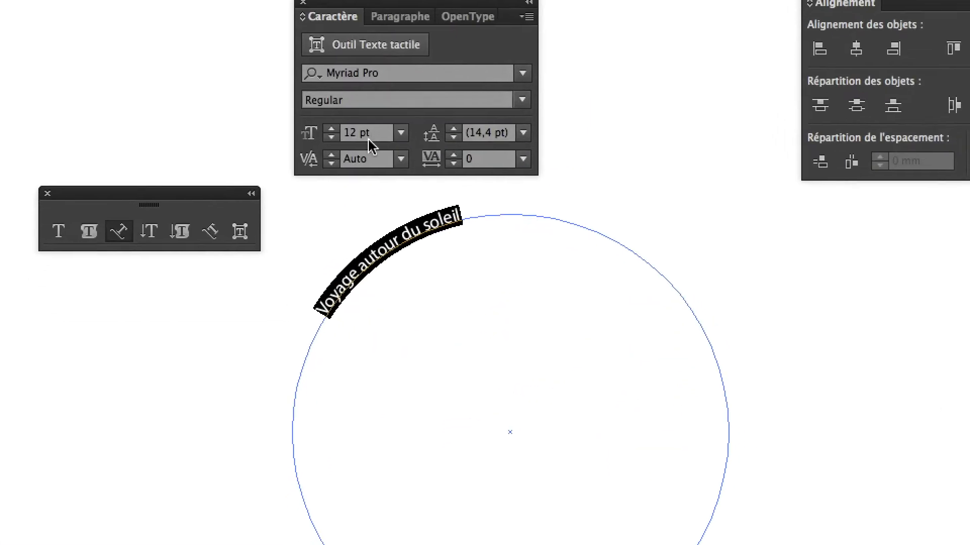
drag(356, 135, 356, 136)
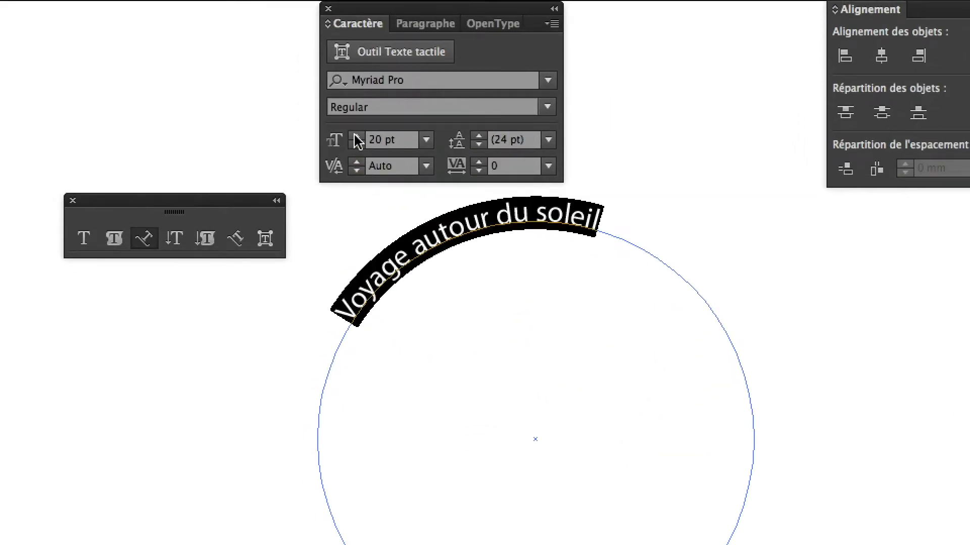
click(352, 131)
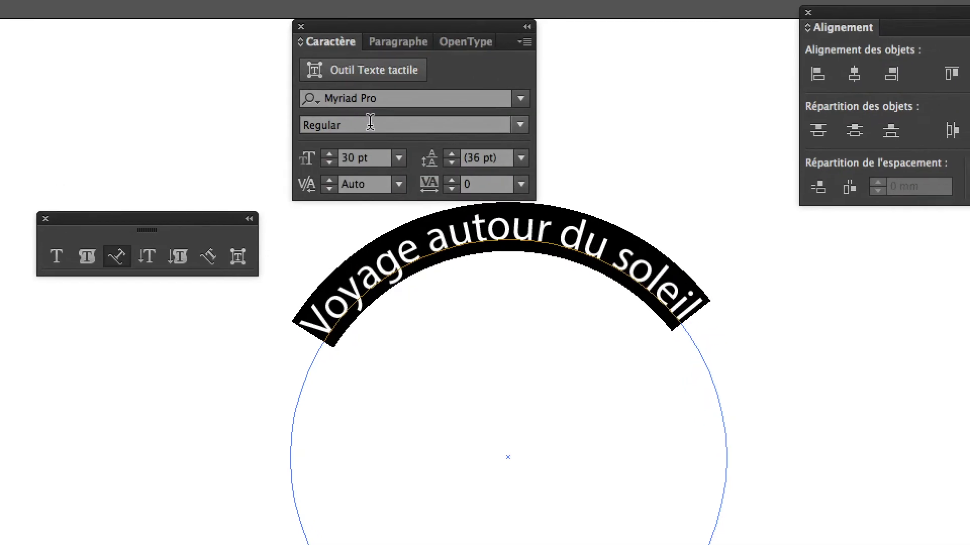
Browse the font families on the selected circular text and set it to Optima Regular
click(376, 117)
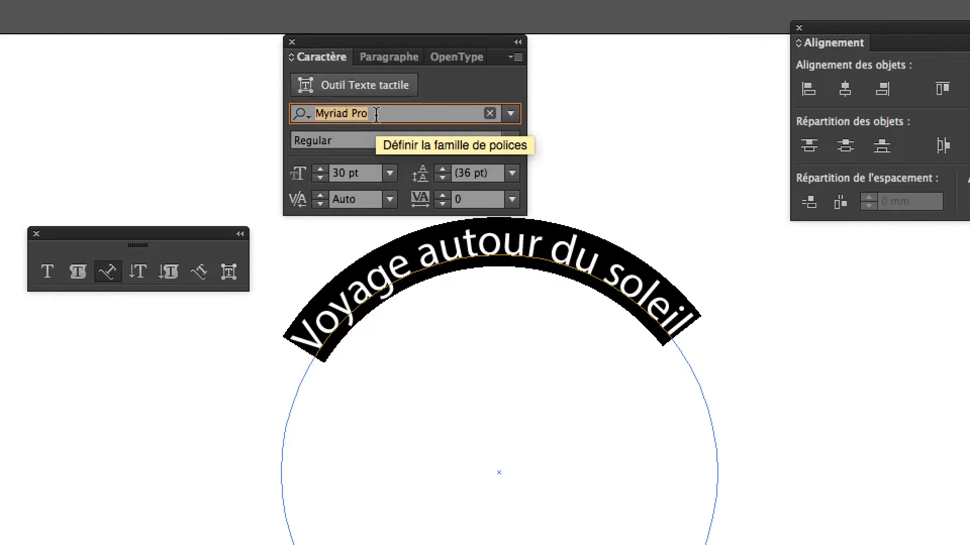
key(Down)
key(Down)
key(Down)
key(Down)
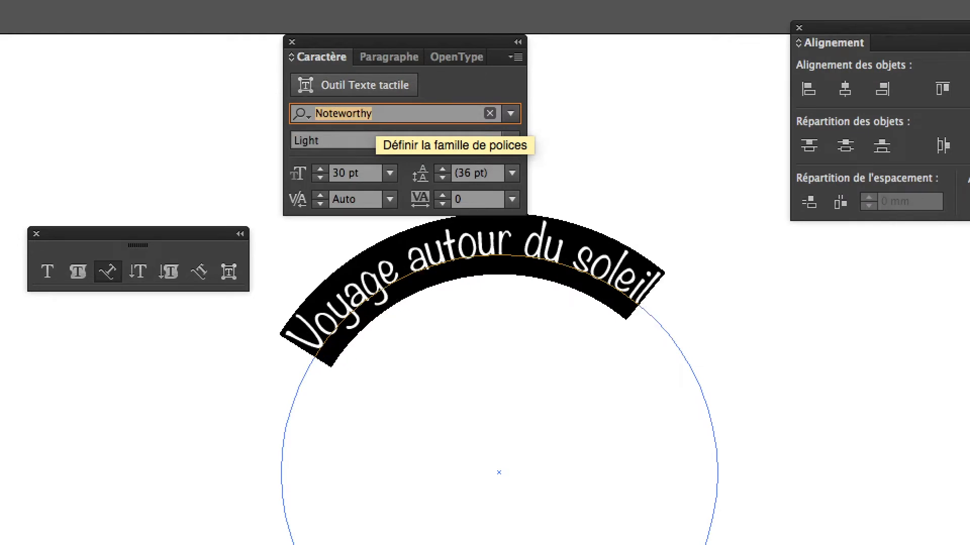
key(Down)
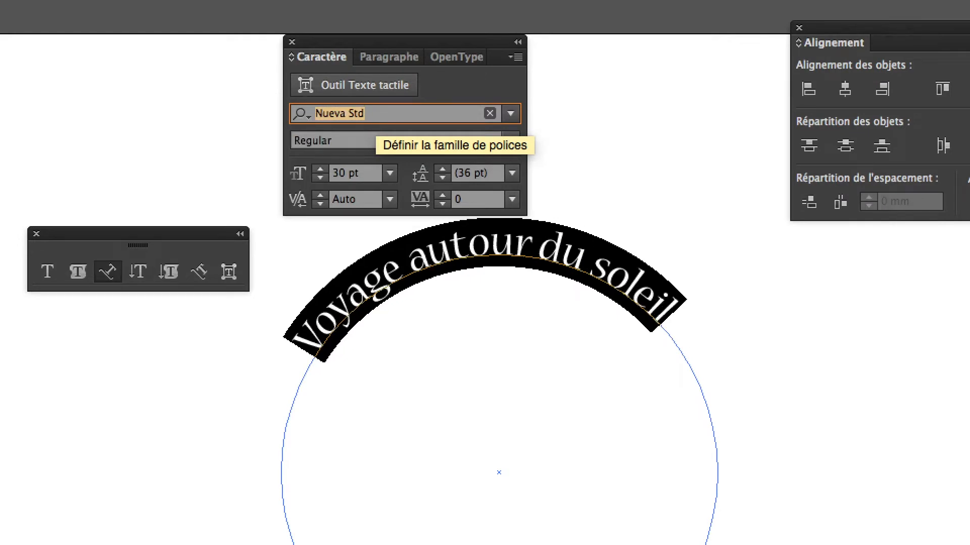
key(Down)
key(Up)
key(Down)
key(Down)
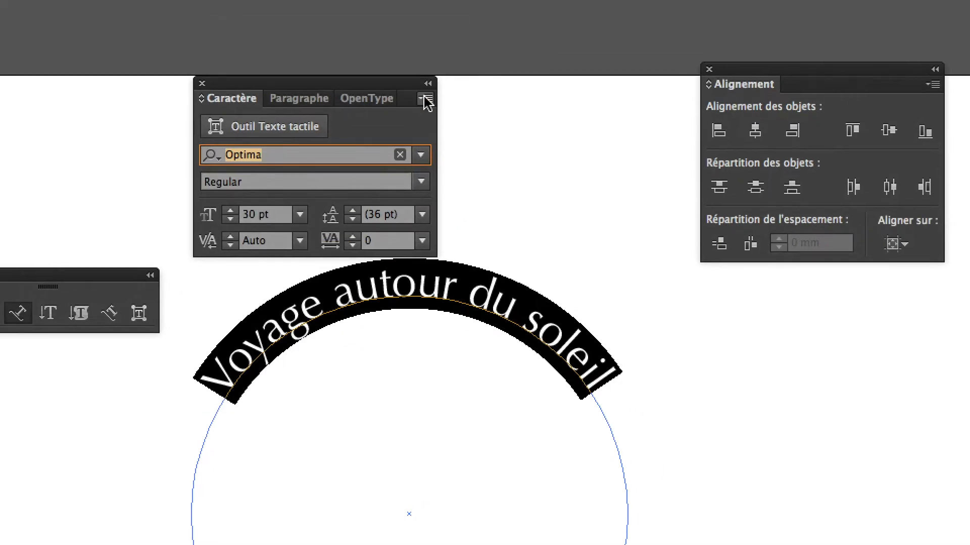
Show the additional character options and move the Character panel clear of the circular text
click(532, 23)
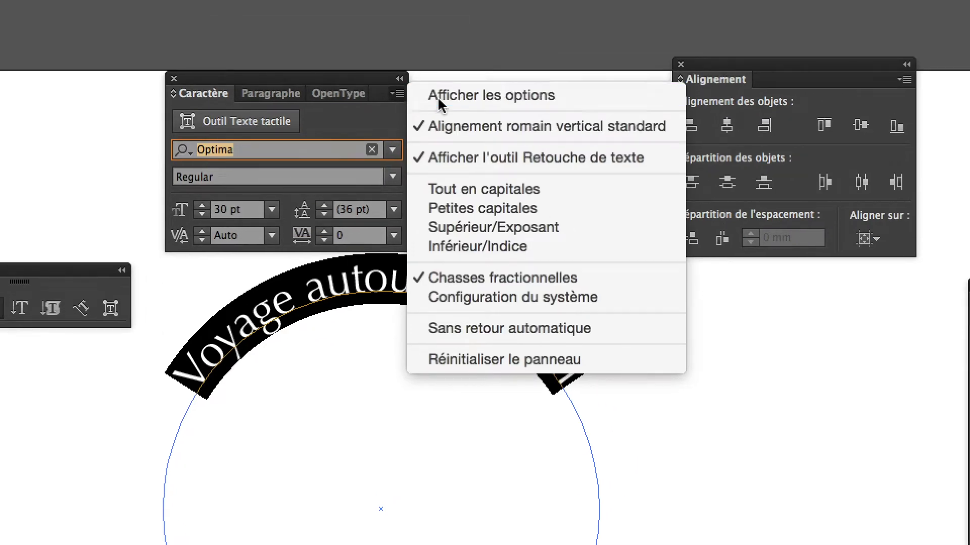
click(438, 100)
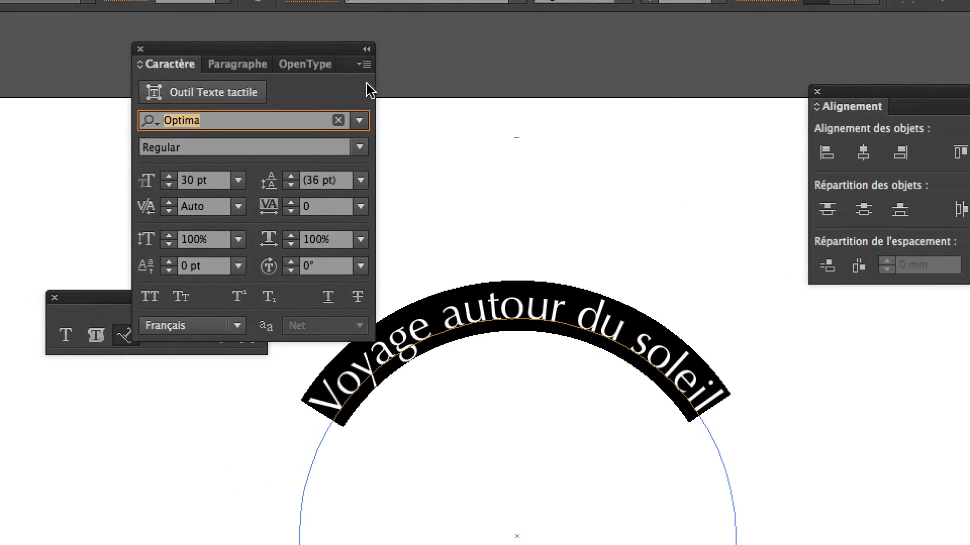
click(446, 99)
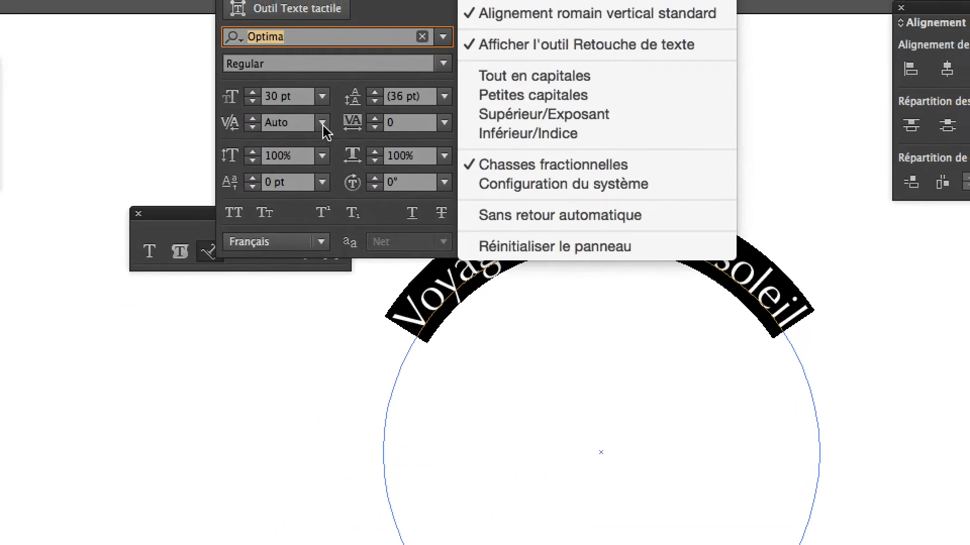
click(328, 132)
click(321, 126)
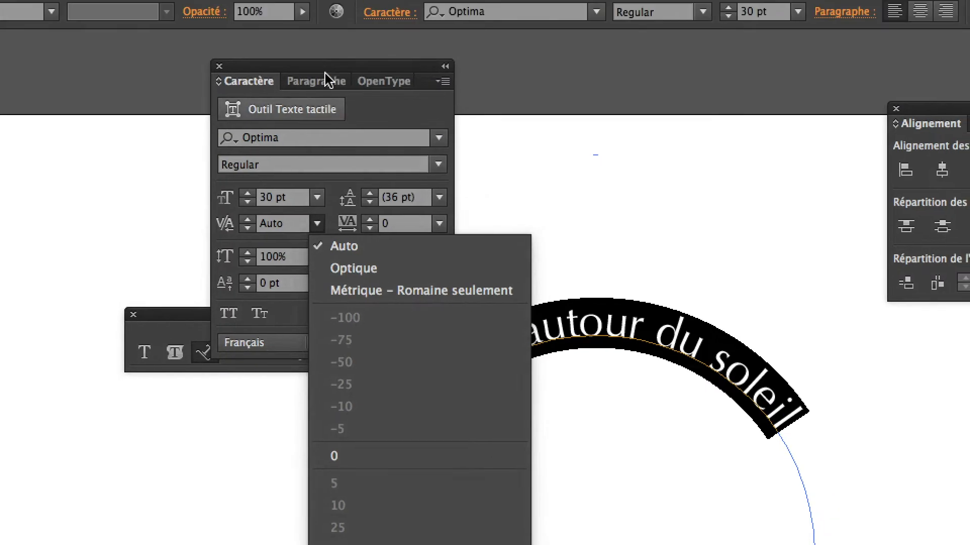
click(327, 73)
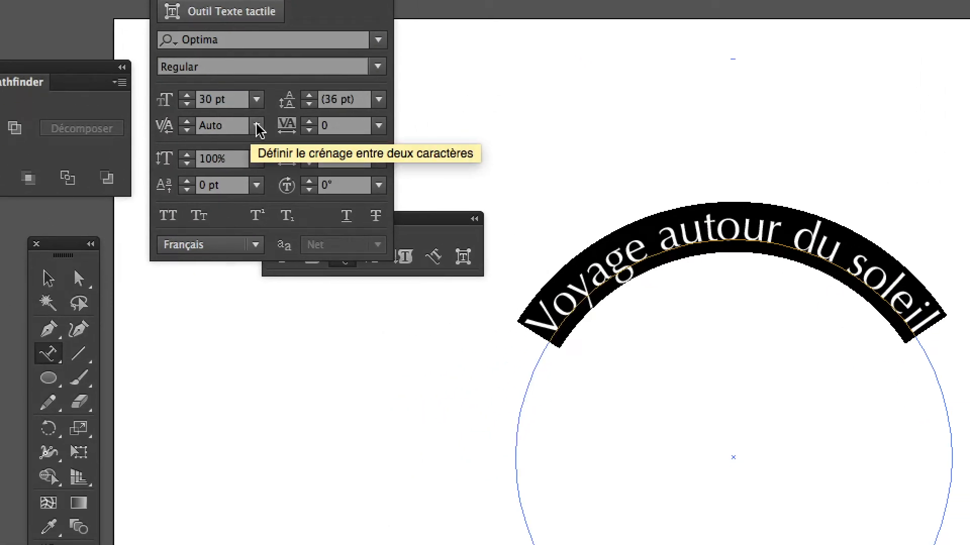
Set the kerning of the selected circular text to Optique
click(258, 126)
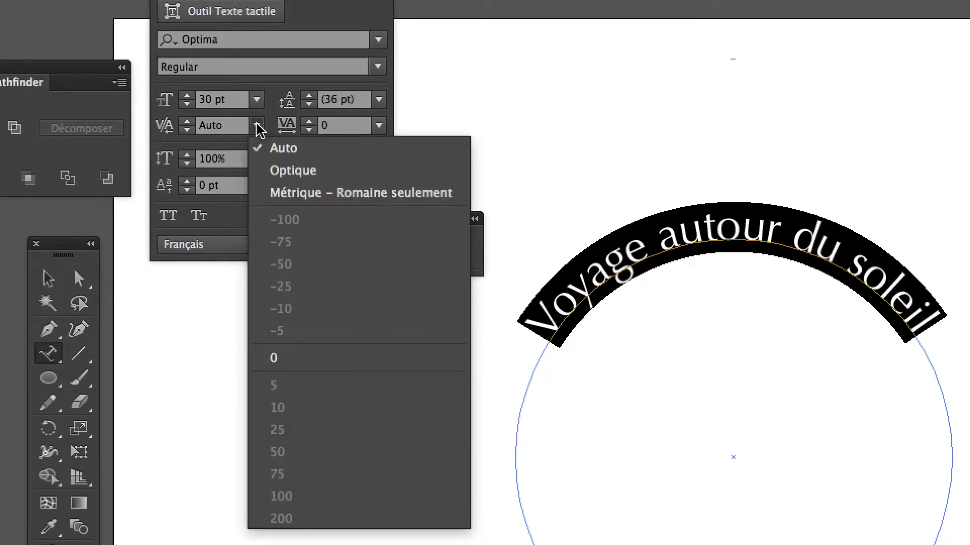
click(263, 143)
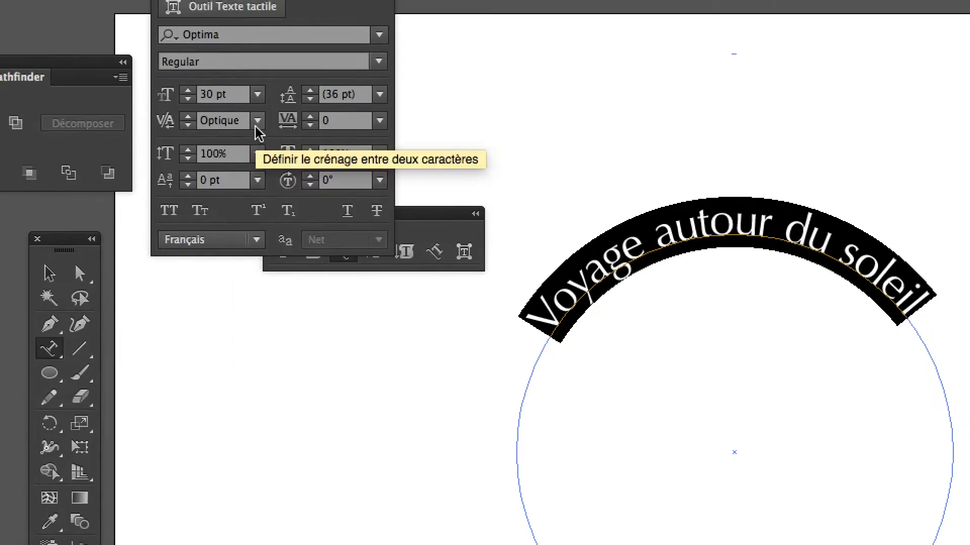
click(248, 96)
click(268, 142)
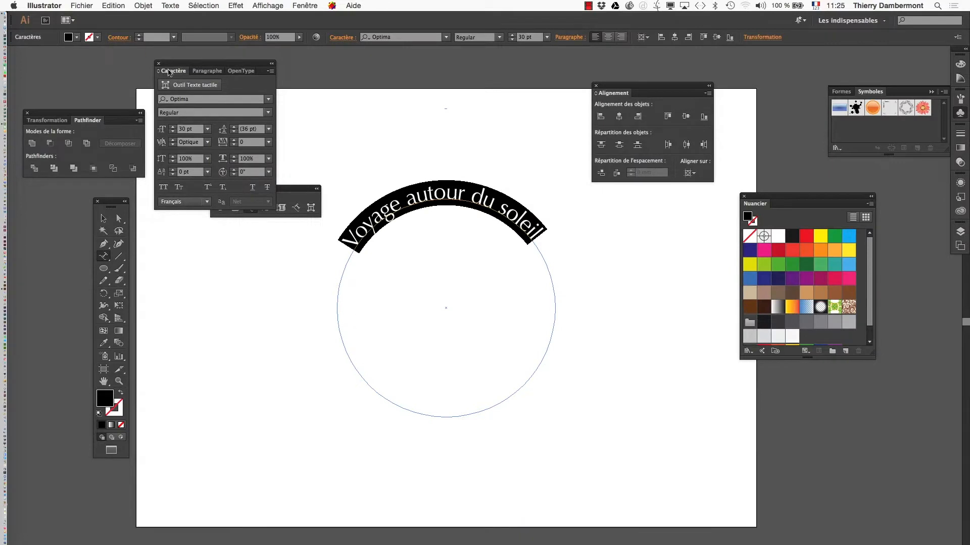
Save the document as a new version named Etude-texte-02.ai in Adobe Illustrator format and accept the save options
click(83, 6)
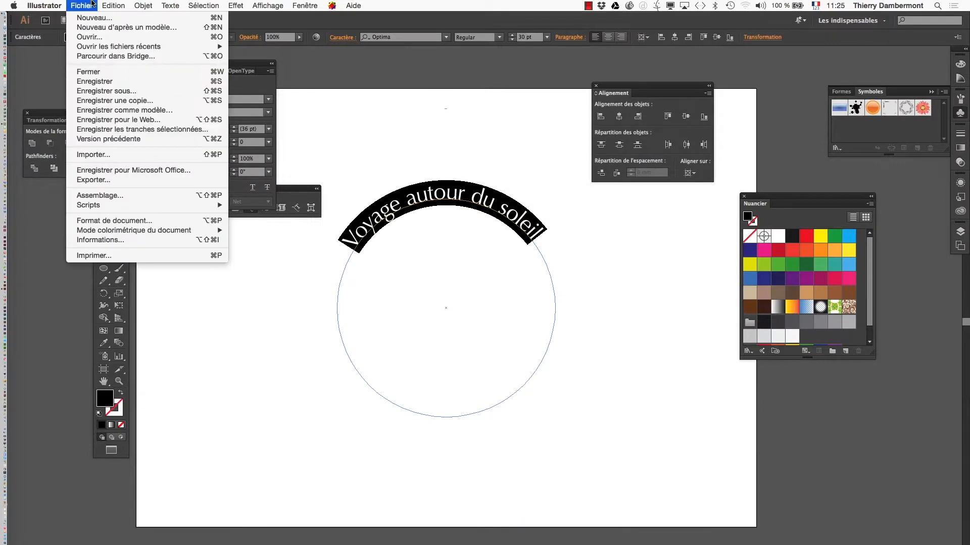
click(106, 91)
click(495, 88)
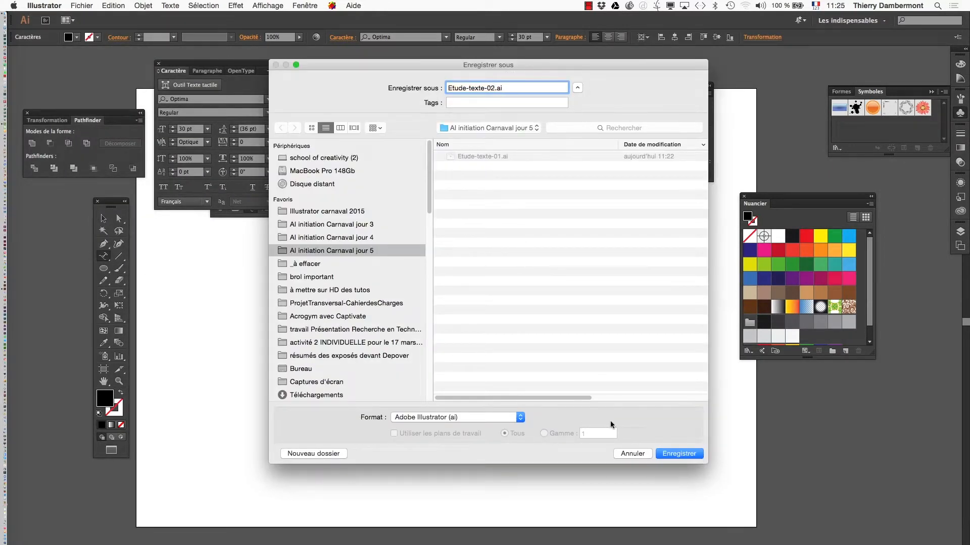
click(672, 453)
click(534, 381)
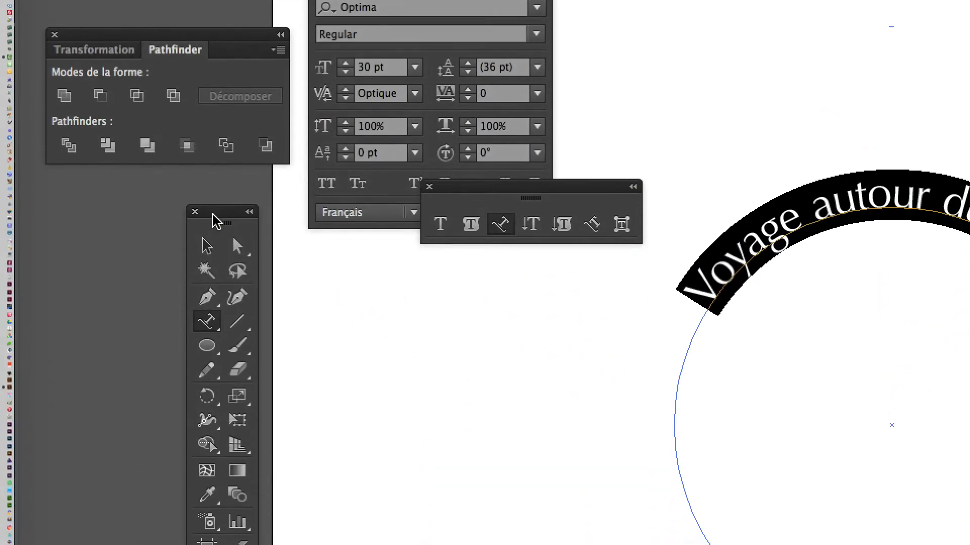
Bring the Tools panel beside the circular text, activate the Selection tool and move the Alignment panel out of the way
drag(213, 214, 522, 152)
click(516, 162)
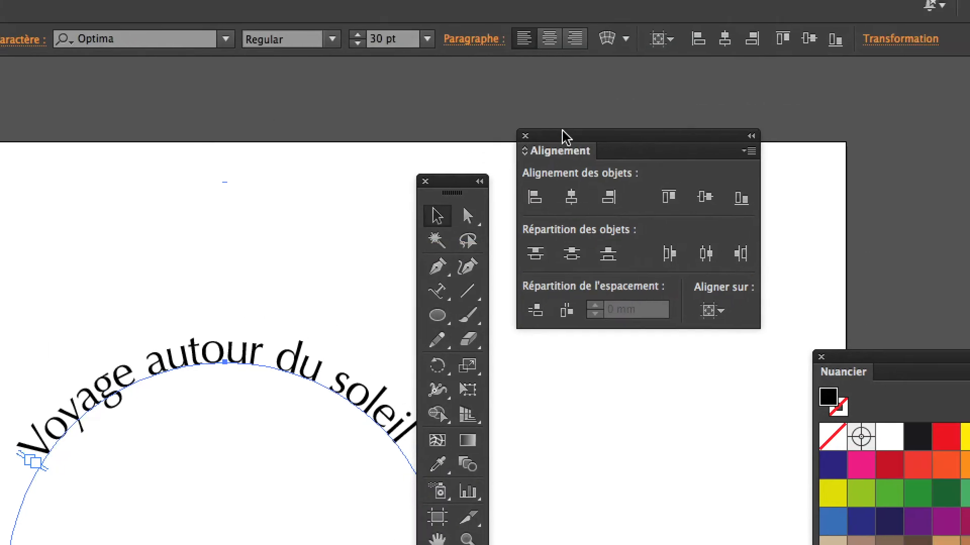
drag(644, 78, 918, 68)
drag(290, 188, 520, 208)
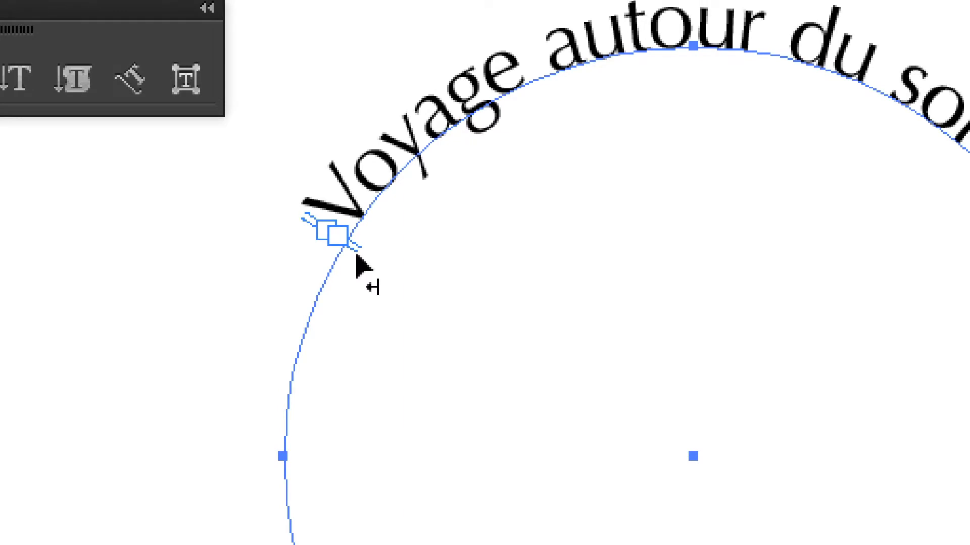
Separate the end bracket from the start bracket before the "V" by moving it back along the circle
scroll(356, 255, up, 8)
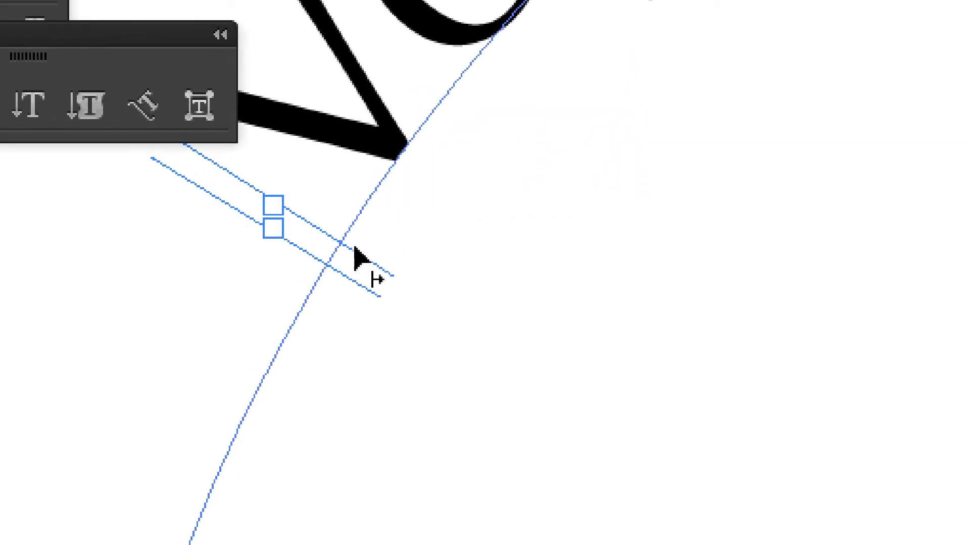
scroll(355, 248, up, 1)
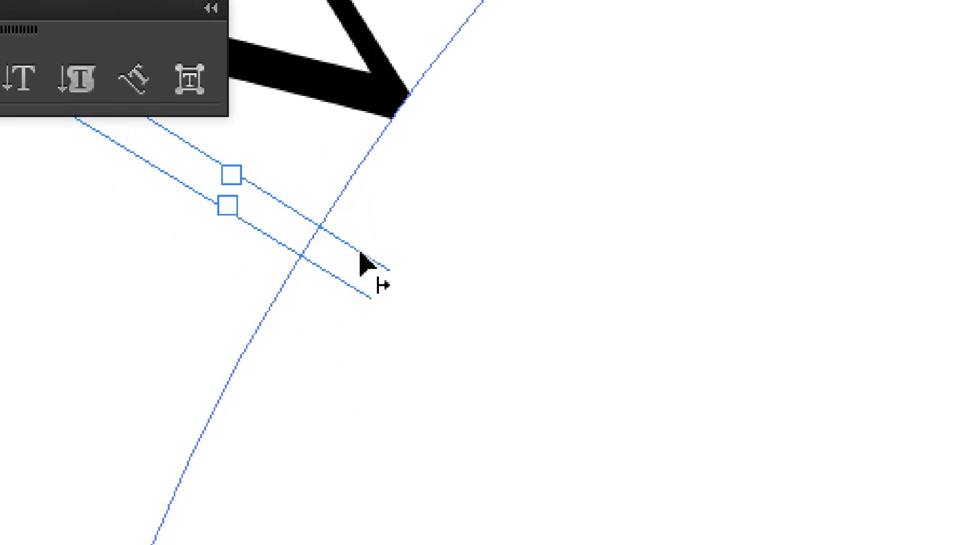
drag(357, 254, 426, 318)
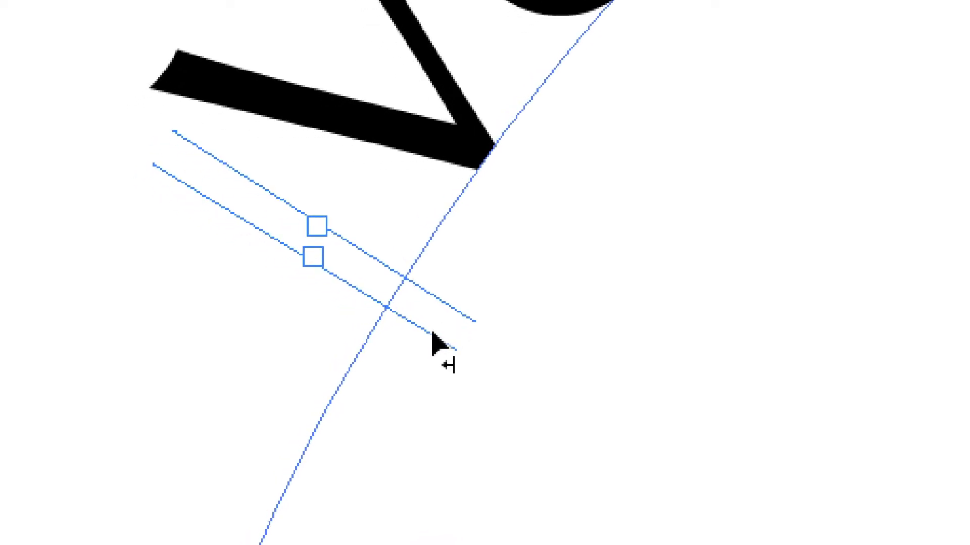
drag(432, 332, 394, 399)
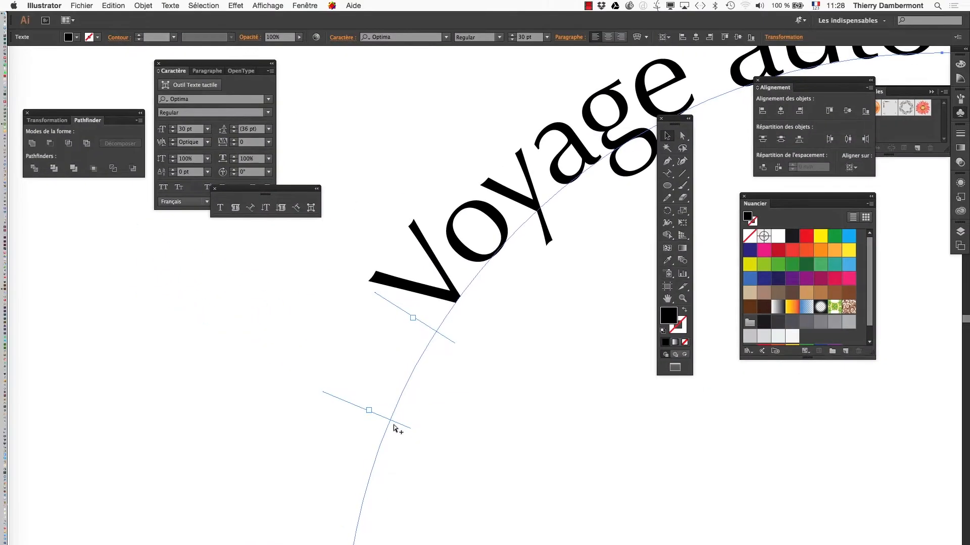
Move the text's end bracket around the circle to just after the word "soleil"
alt+super+click(427, 432)
alt+super+click(427, 433)
drag(523, 458, 329, 508)
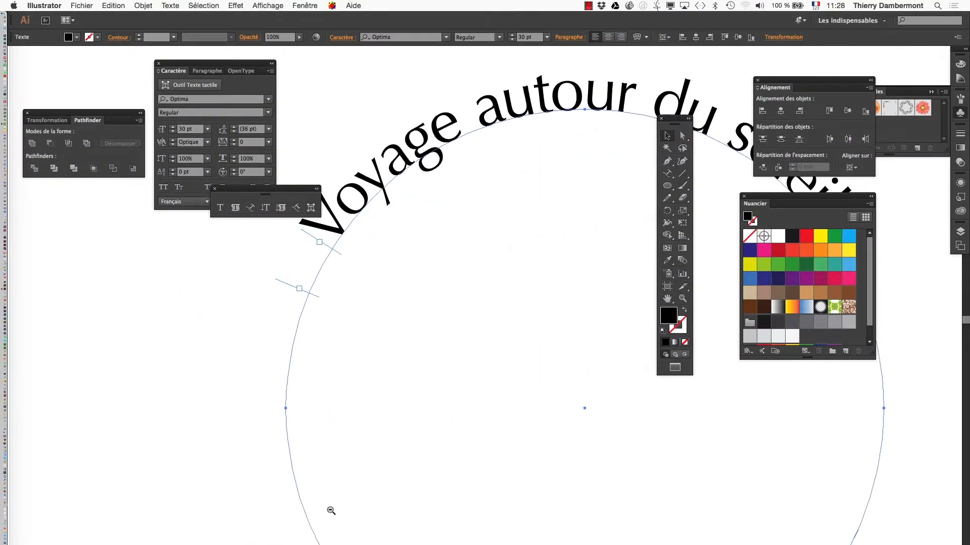
alt+super+click(373, 493)
alt+super+click(434, 472)
drag(517, 381, 243, 493)
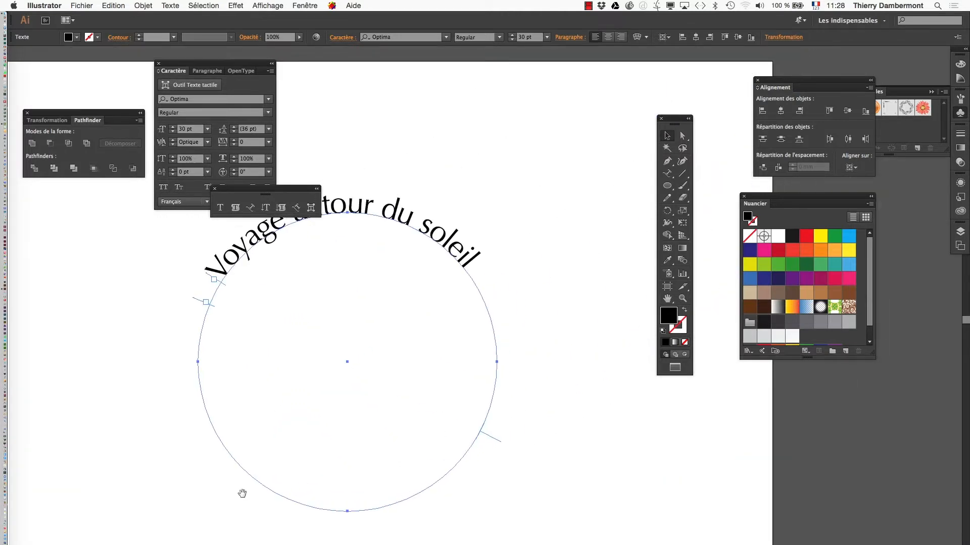
drag(196, 303, 487, 309)
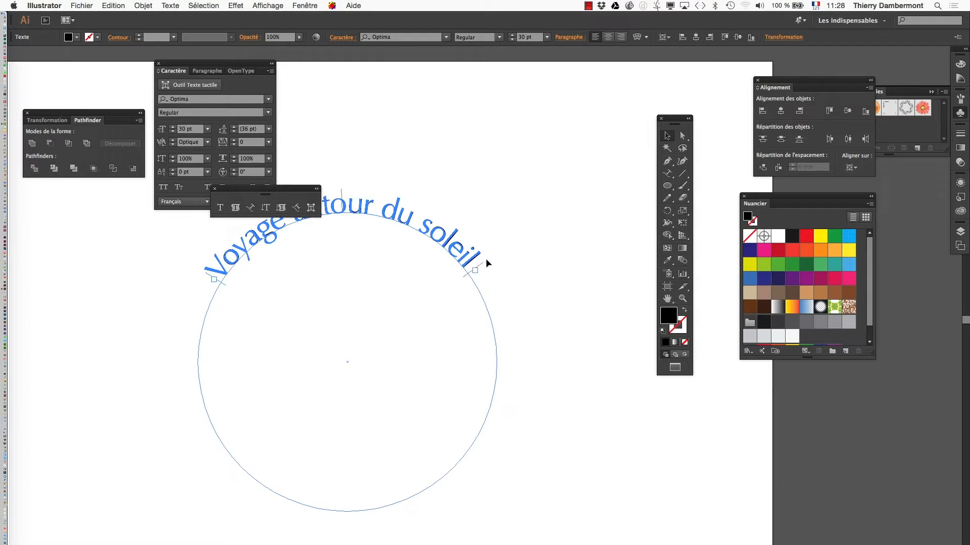
drag(487, 263, 488, 270)
Pull the end bracket back before "soleil" to cut off the word and extend it again well past the word
scroll(483, 266, up, 4)
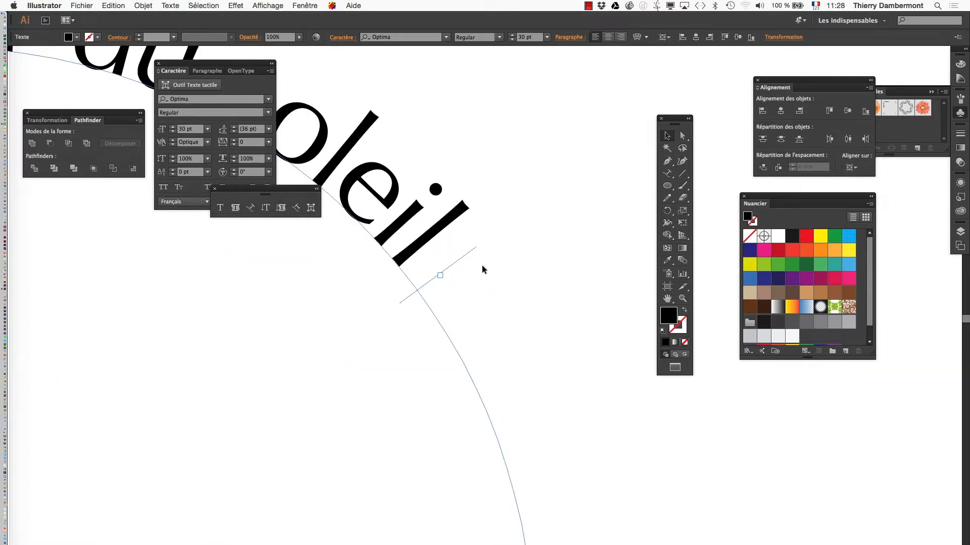
drag(465, 258, 416, 218)
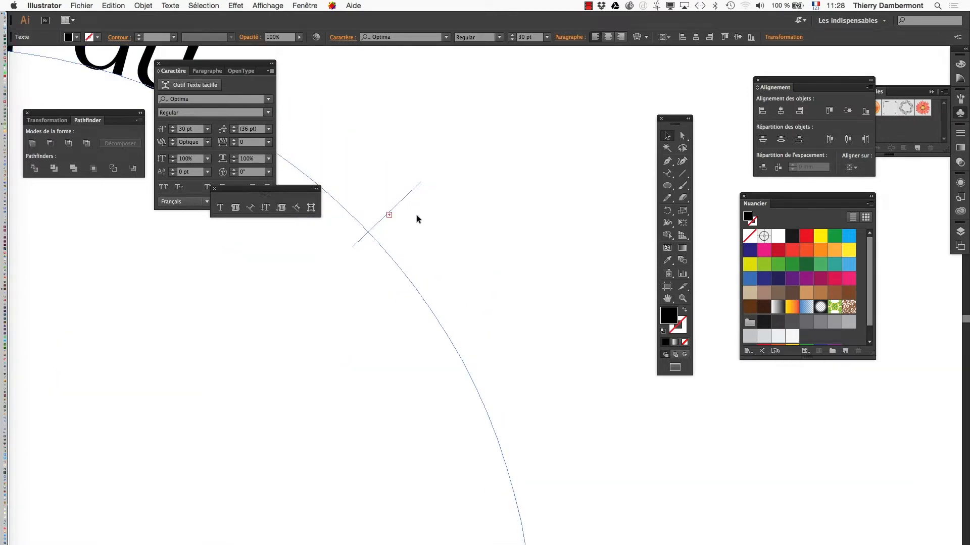
scroll(414, 303, up, 5)
scroll(414, 303, left, 5)
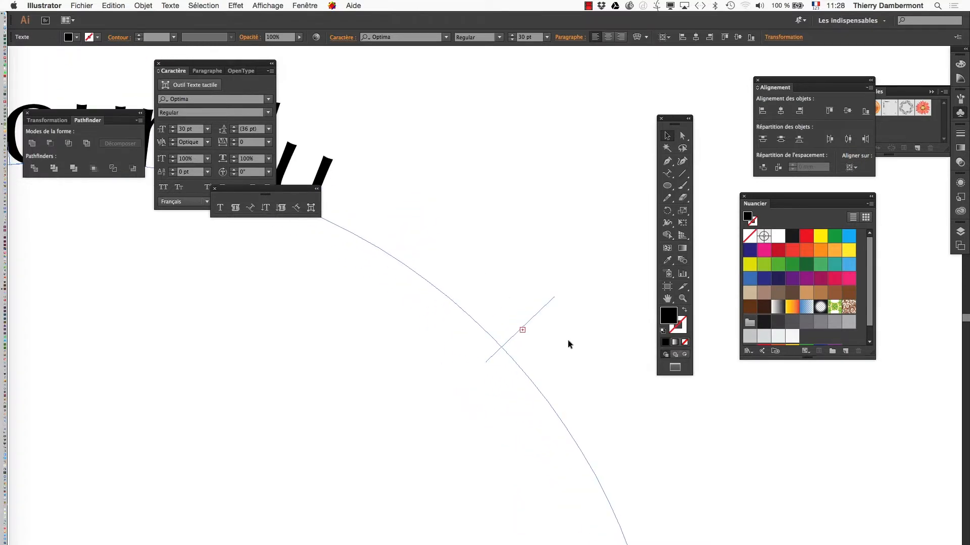
mouse_move(549, 309)
mouse_down()
mouse_move(632, 433)
mouse_move(664, 511)
mouse_up()
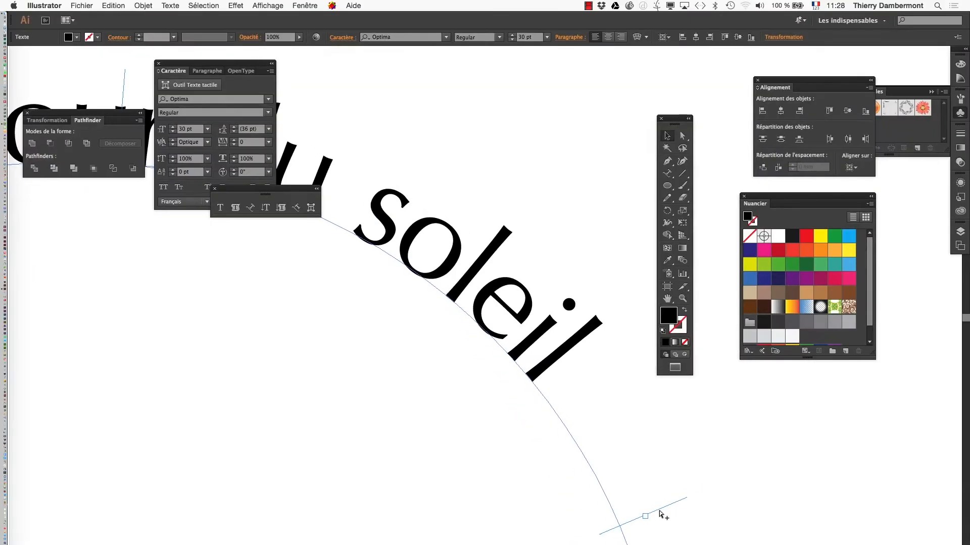
Place the Tools panel closer to the circle, reactivate the Selection tool and move the end bracket slightly farther past "soleil"
alt+super+click(587, 457)
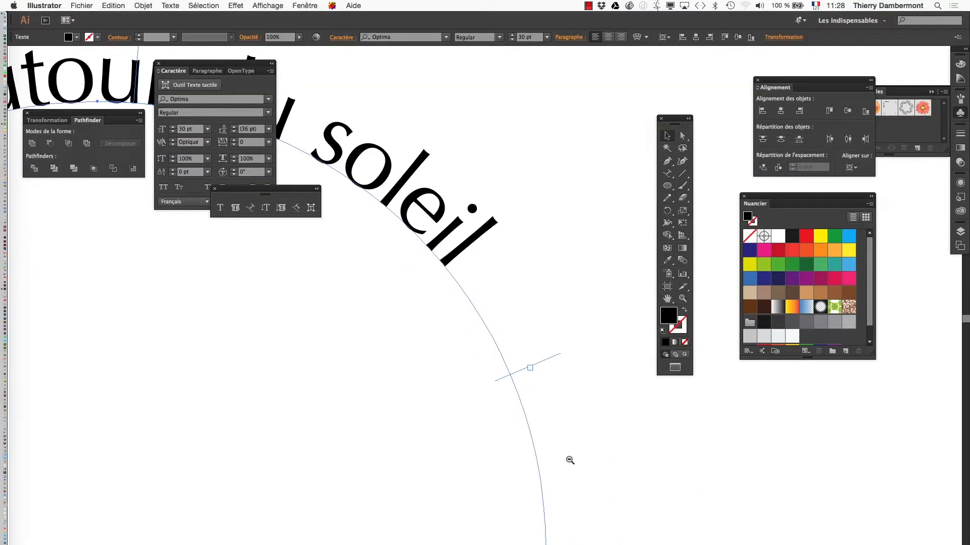
alt+super+click(517, 451)
alt+super+click(352, 387)
drag(359, 401, 351, 518)
drag(400, 422, 358, 464)
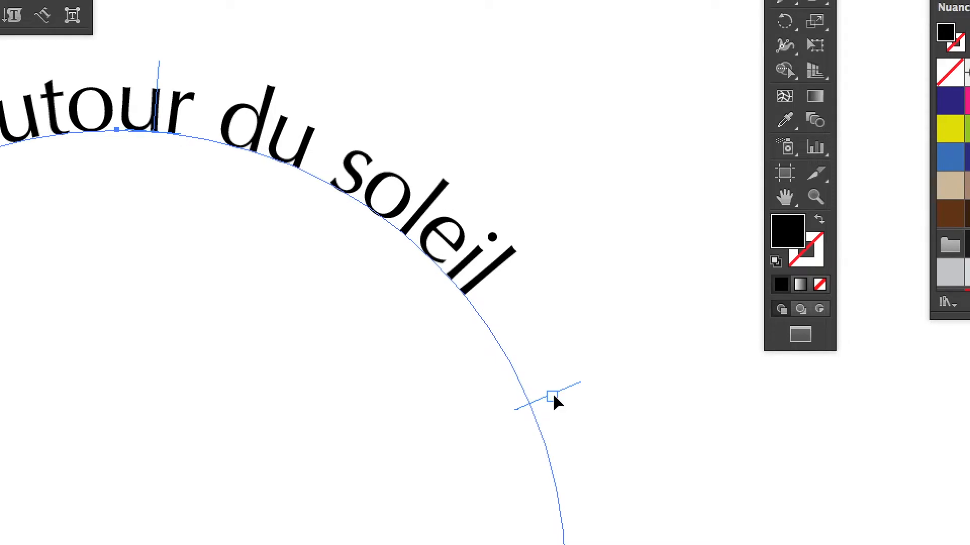
mouse_move(561, 393)
mouse_down()
mouse_move(552, 373)
mouse_move(568, 402)
mouse_move(554, 387)
mouse_up()
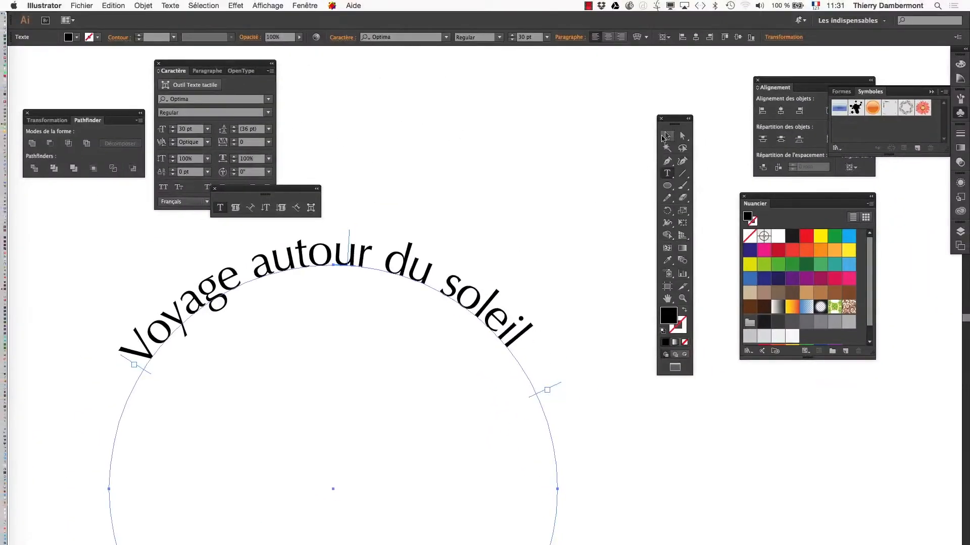
drag(668, 123, 590, 265)
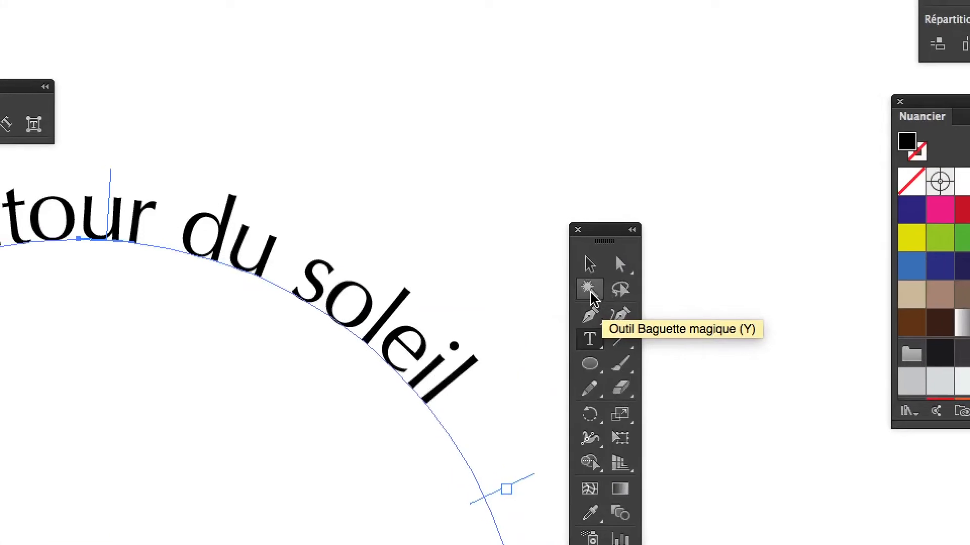
click(588, 277)
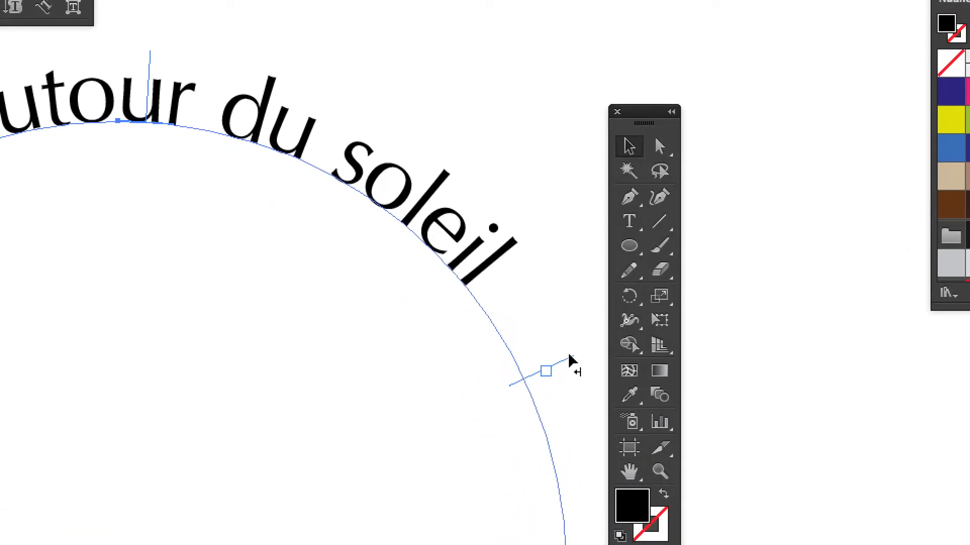
drag(569, 358, 578, 410)
mouse_move(573, 376)
mouse_down()
mouse_move(540, 299)
mouse_move(574, 387)
mouse_up()
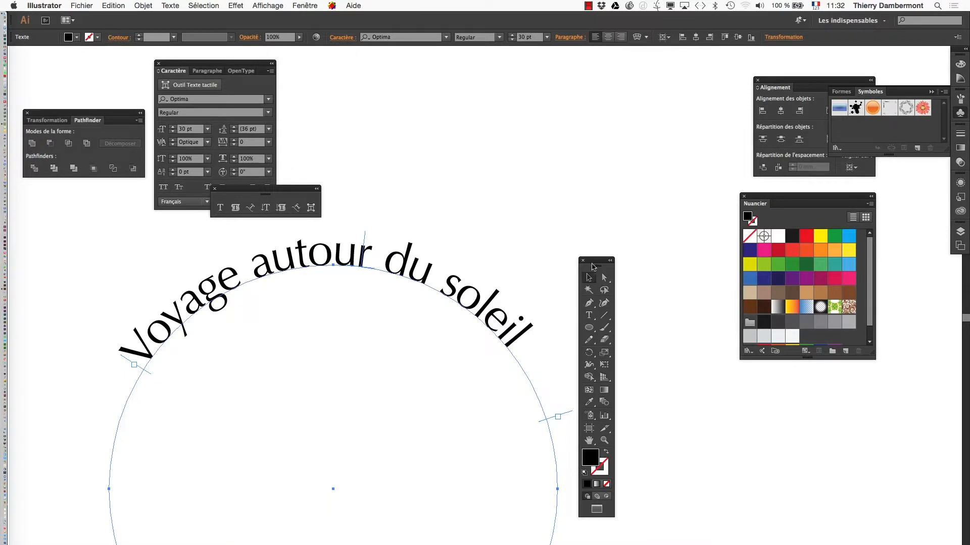
Detach the Paragraphe and Caractère panels from their group and arrange them with the Tools and type tool panels around the text
drag(593, 267, 620, 256)
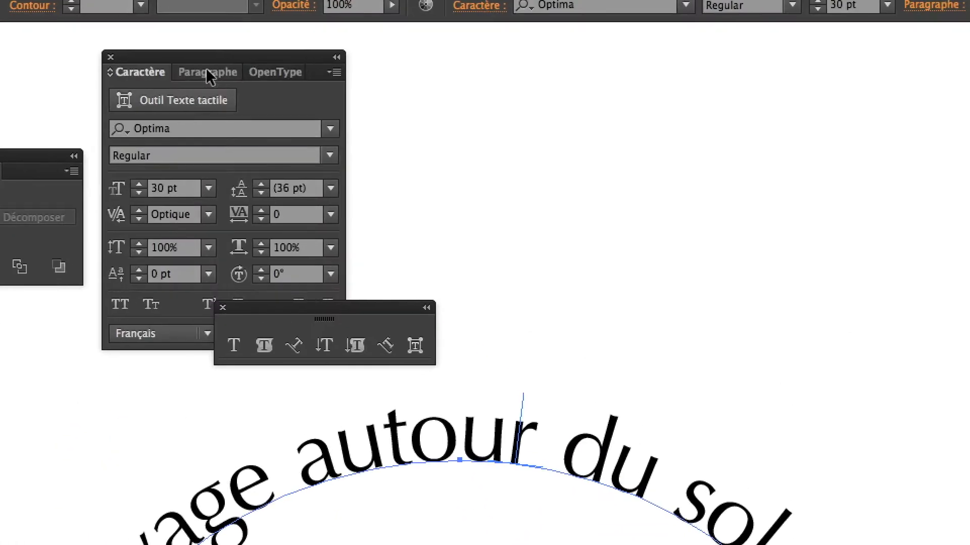
drag(207, 72, 470, 80)
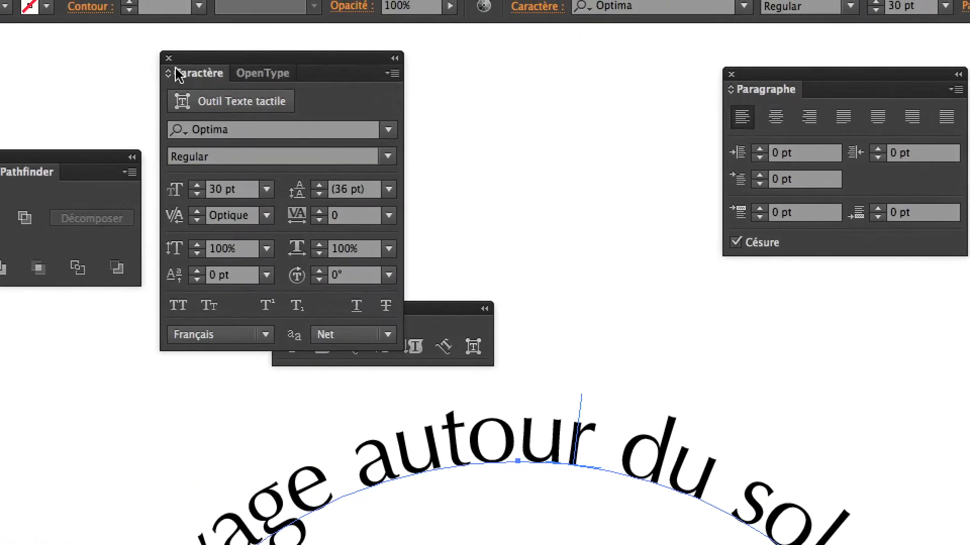
drag(177, 72, 387, 56)
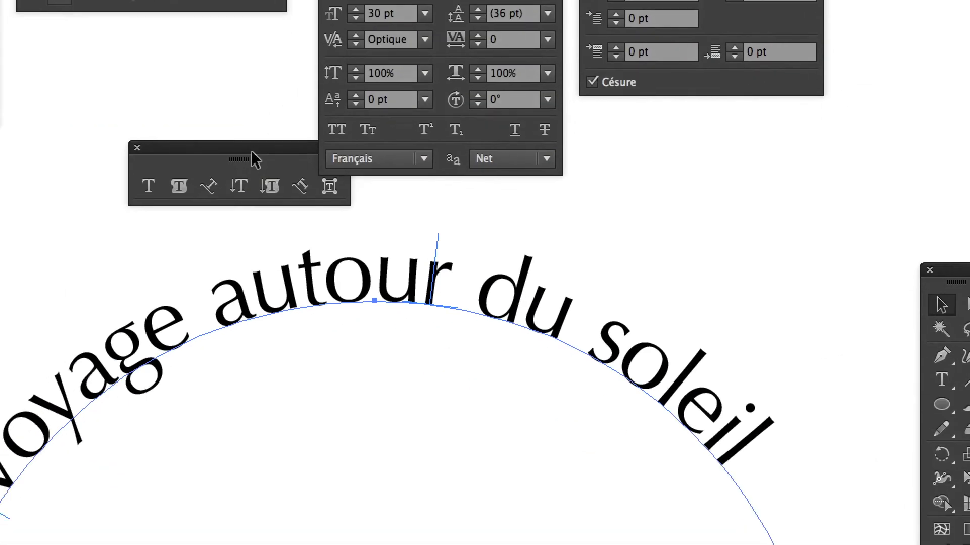
drag(290, 306, 287, 302)
drag(250, 155, 215, 145)
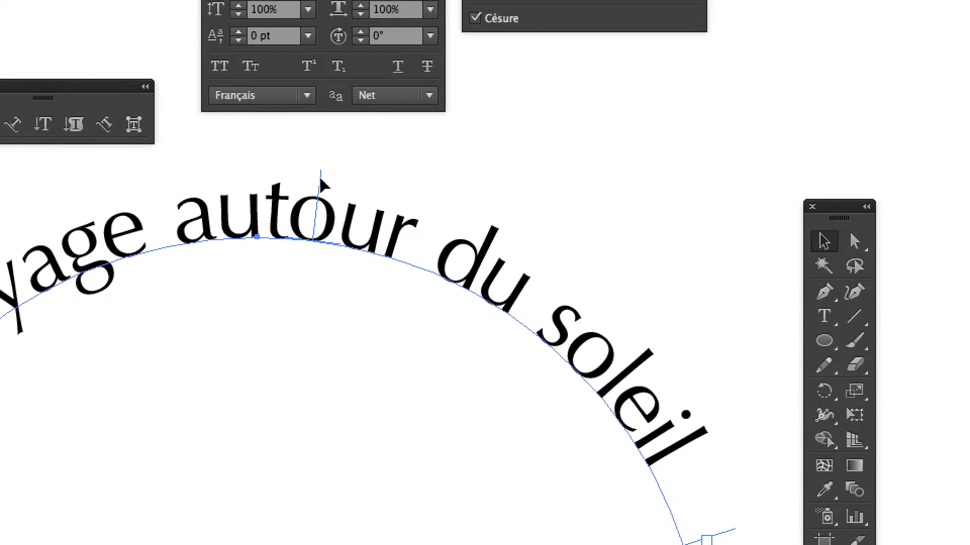
Slide the centred text along the circle with its middle bracket and flip it to the inside of the circle
drag(321, 185, 25, 220)
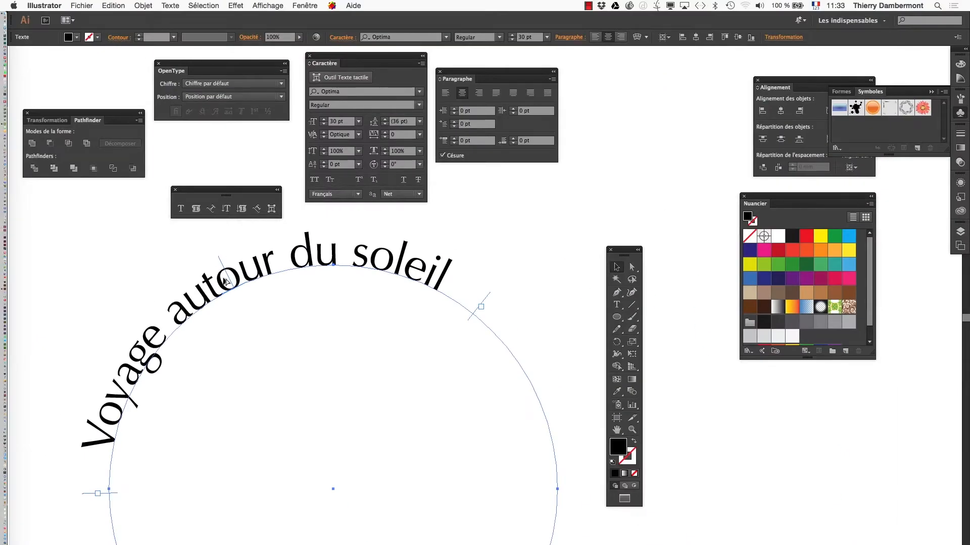
scroll(226, 280, down, 1)
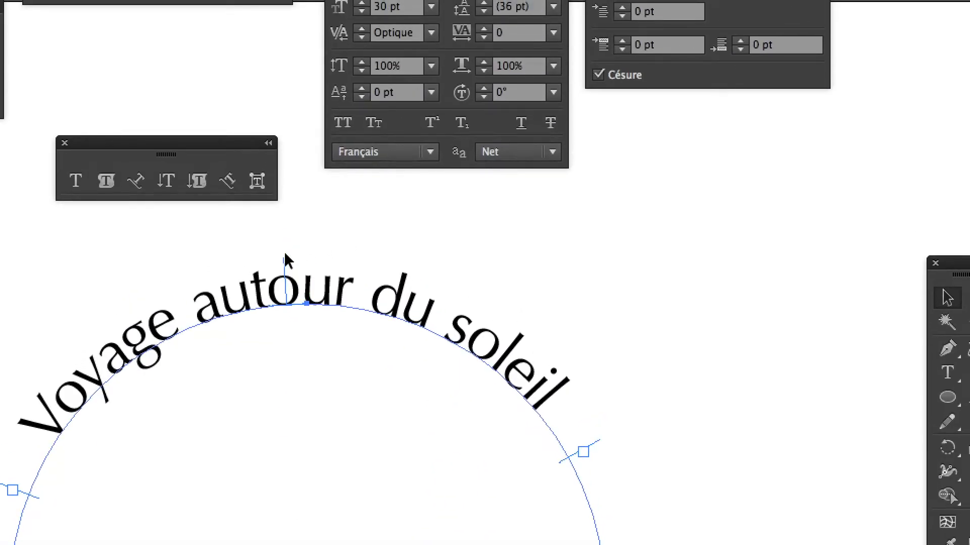
drag(286, 261, 288, 332)
drag(287, 289, 309, 283)
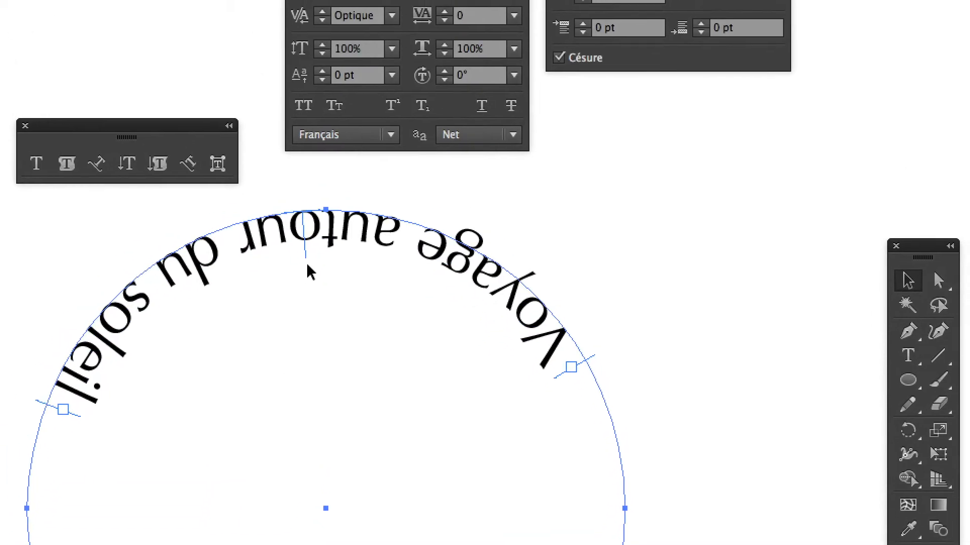
drag(313, 188, 336, 188)
Move the inside text to the bottom of the circle and line up its middle bracket with the bottom anchor point
drag(316, 270, 314, 380)
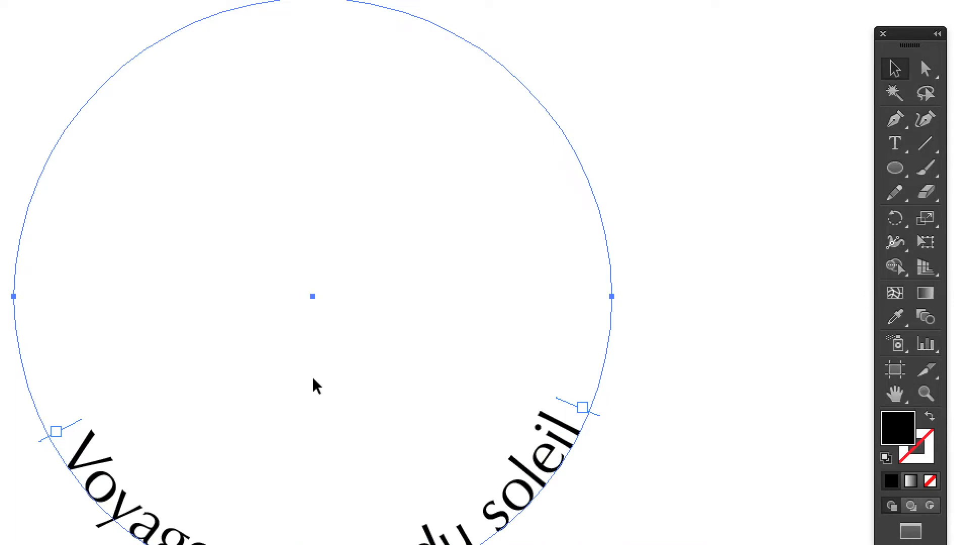
scroll(313, 386, down, 2)
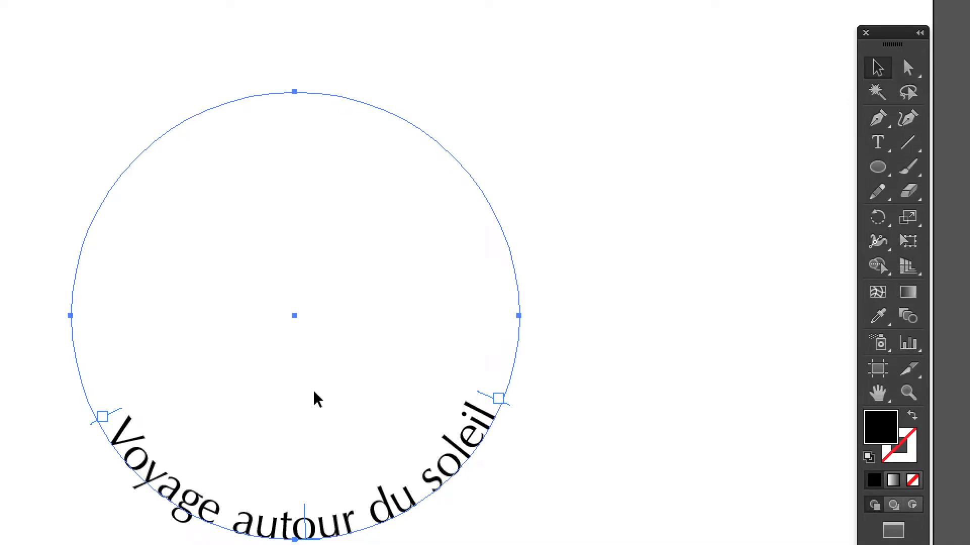
drag(310, 430, 311, 399)
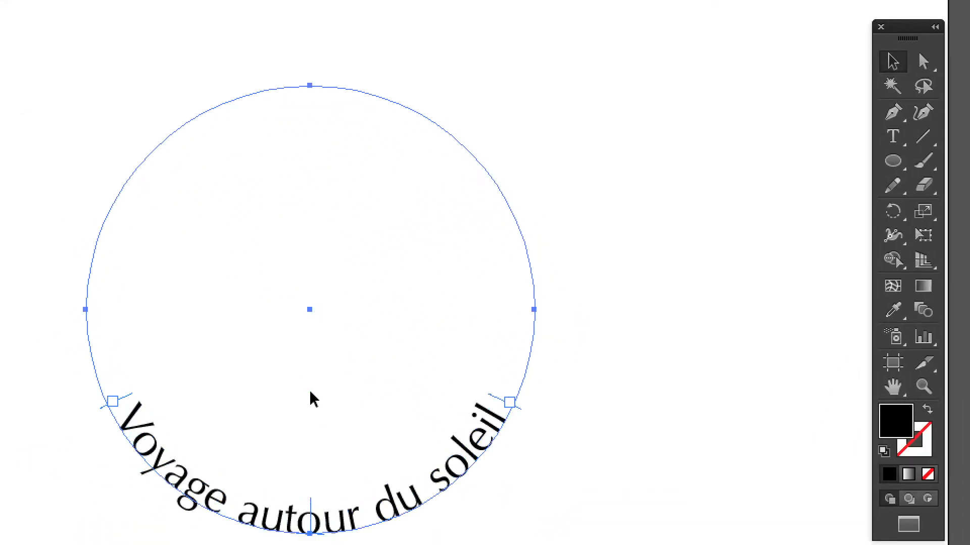
drag(310, 431, 314, 430)
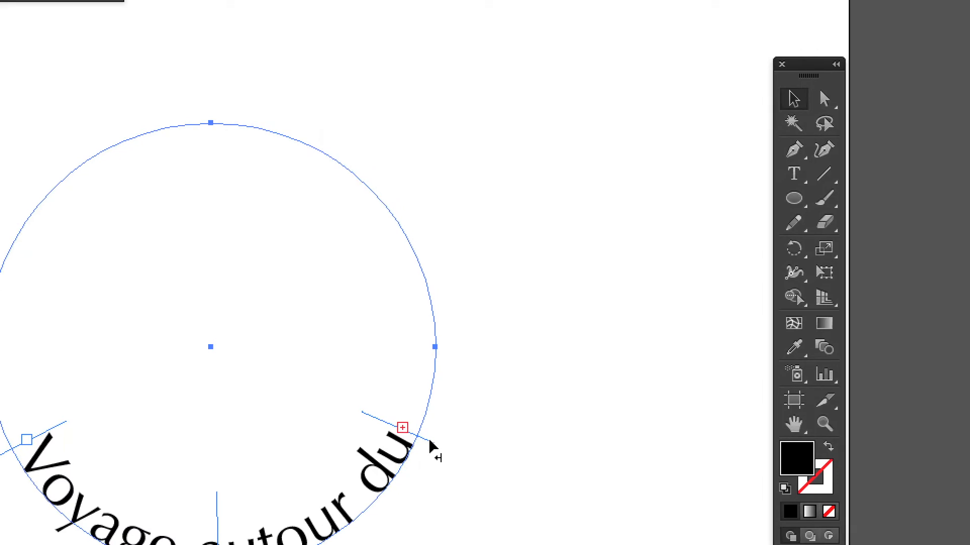
Move the end and start brackets higher on both sides of the circle to give the whole text enough room
drag(430, 444, 467, 299)
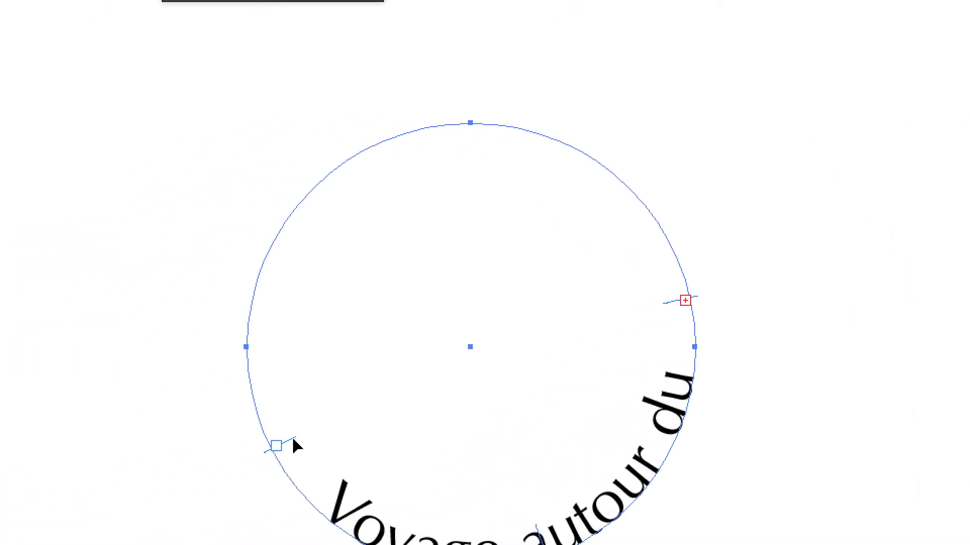
drag(295, 444, 260, 355)
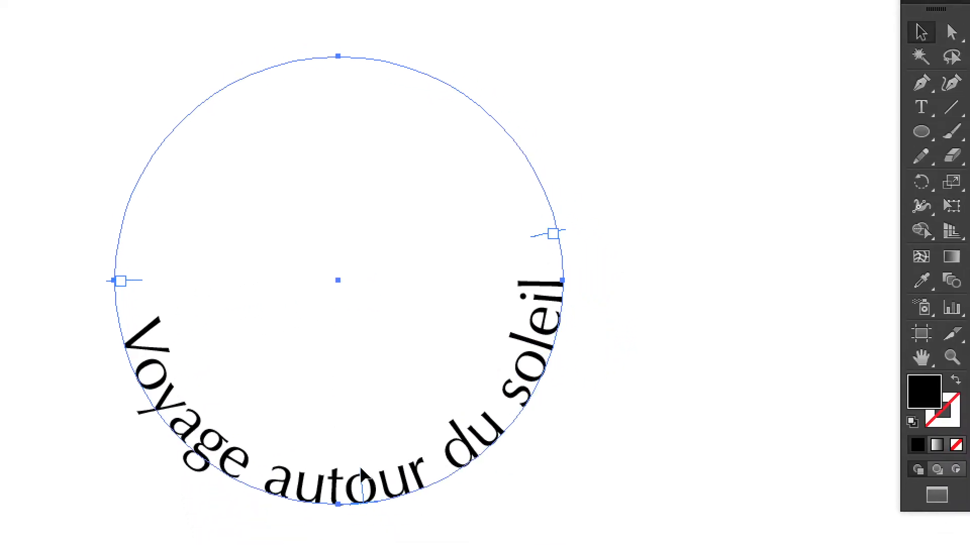
Slide the inside text with its middle bracket from the bottom of the circle up to the top anchor point
mouse_move(361, 474)
mouse_down()
mouse_move(337, 504)
mouse_move(336, 469)
mouse_move(353, 474)
mouse_up()
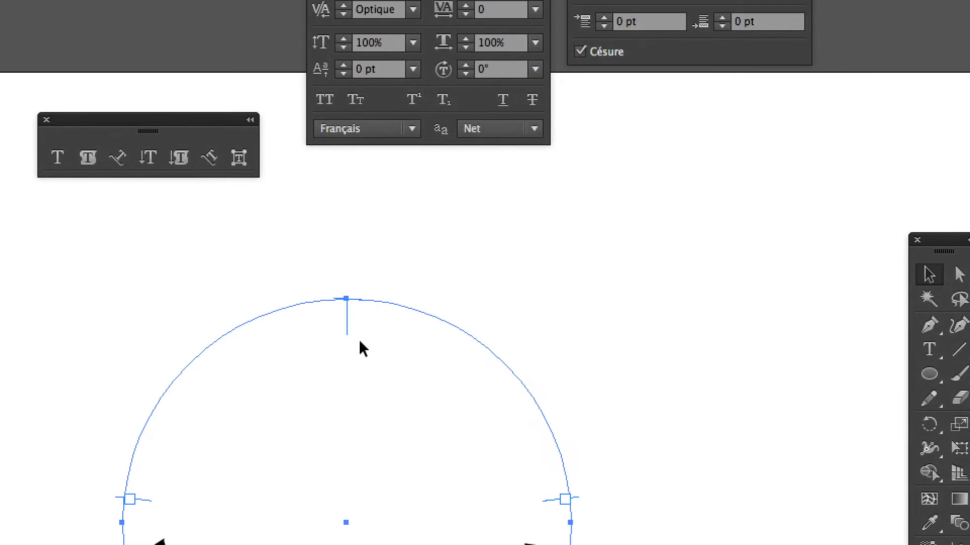
drag(357, 347, 449, 538)
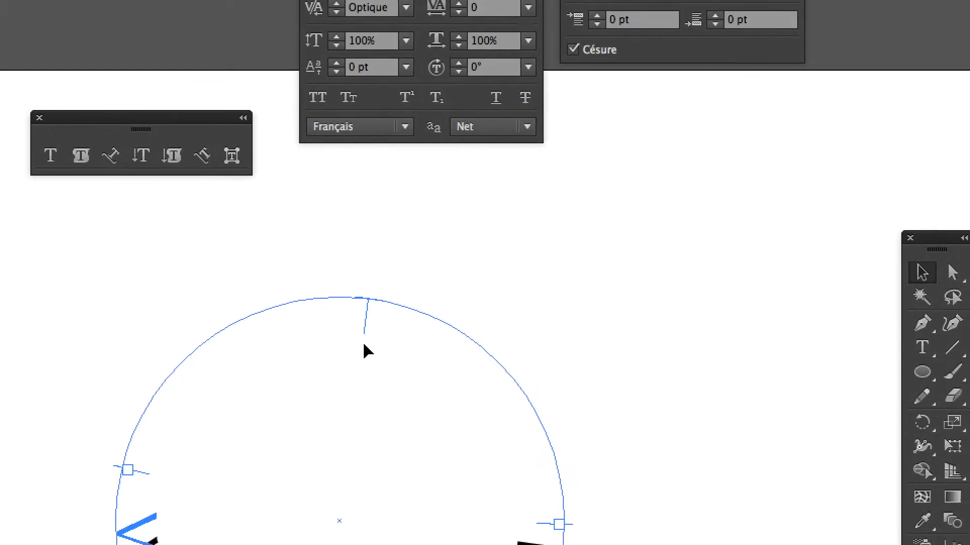
drag(389, 408, 287, 221)
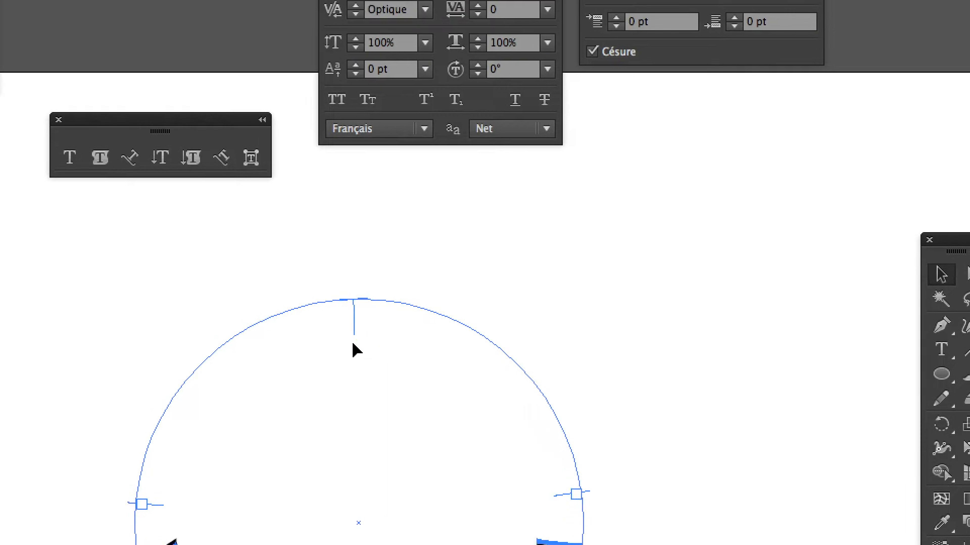
drag(356, 349, 357, 346)
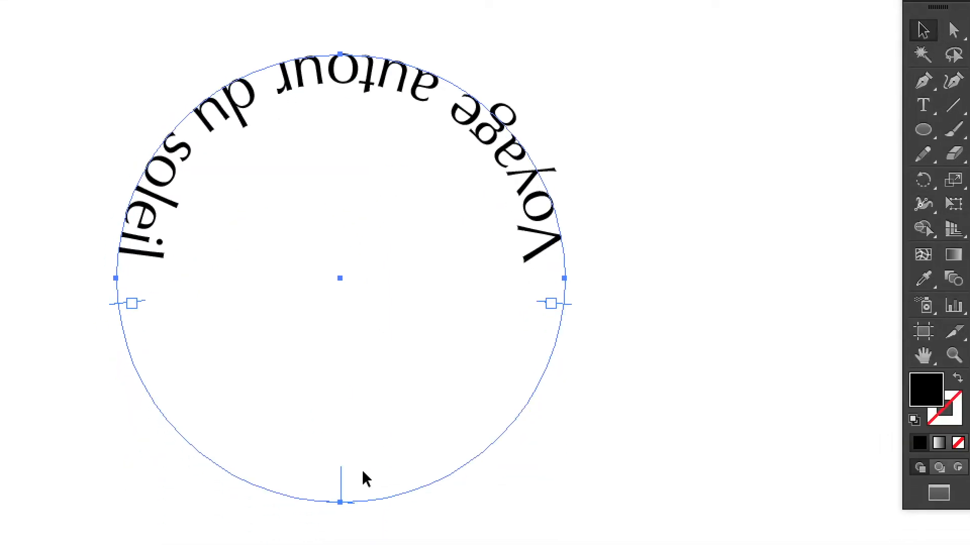
Return the inside text to the bottom of the circle and line up its middle bracket with the bottom anchor point
drag(356, 480, 352, 345)
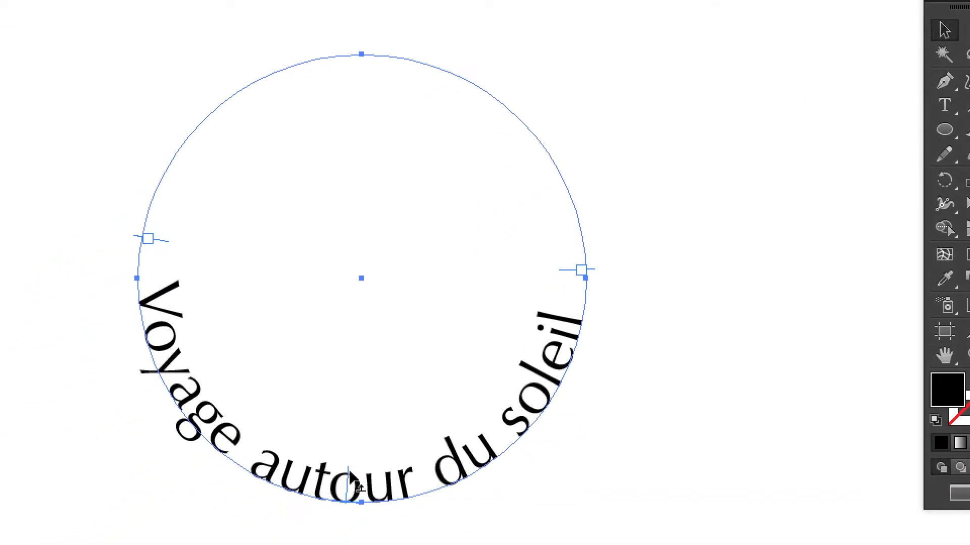
mouse_move(349, 472)
mouse_down()
mouse_move(391, 465)
mouse_move(336, 472)
mouse_up()
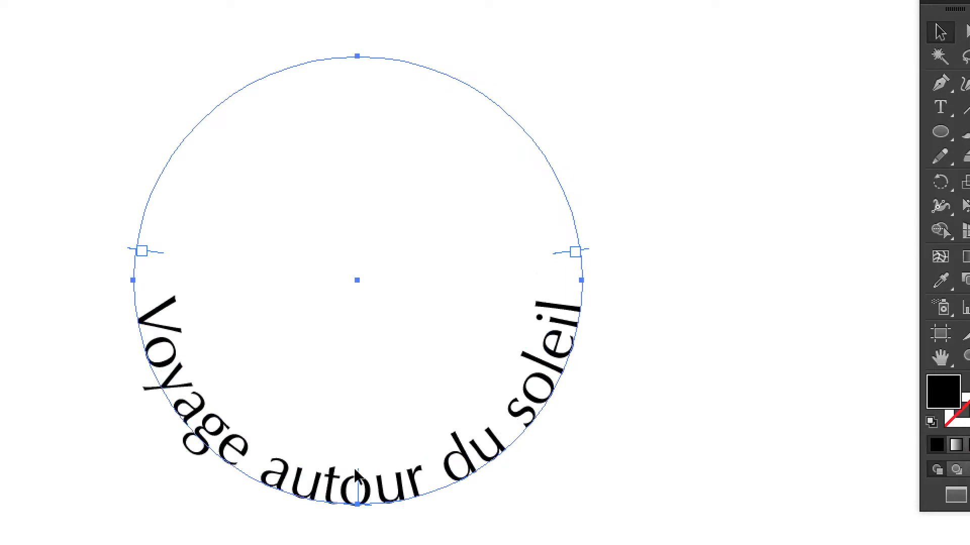
click(431, 514)
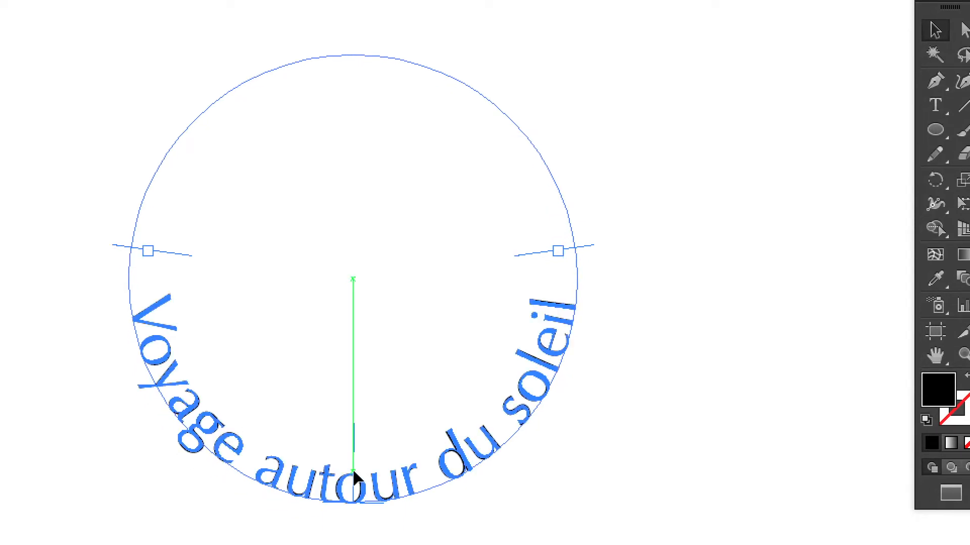
Flip the text to the outside of the circle and centre its middle bracket on the top anchor point
drag(354, 477, 355, 496)
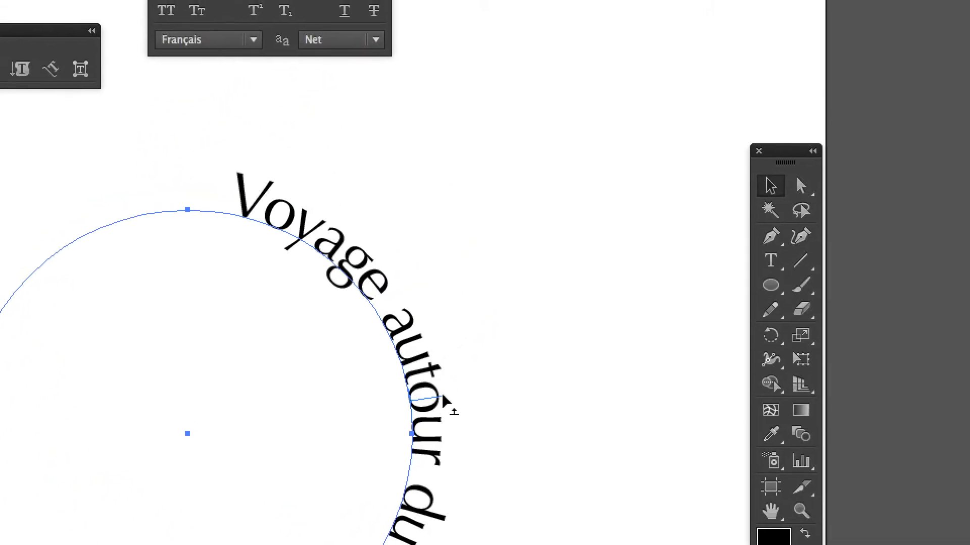
drag(444, 400, 197, 193)
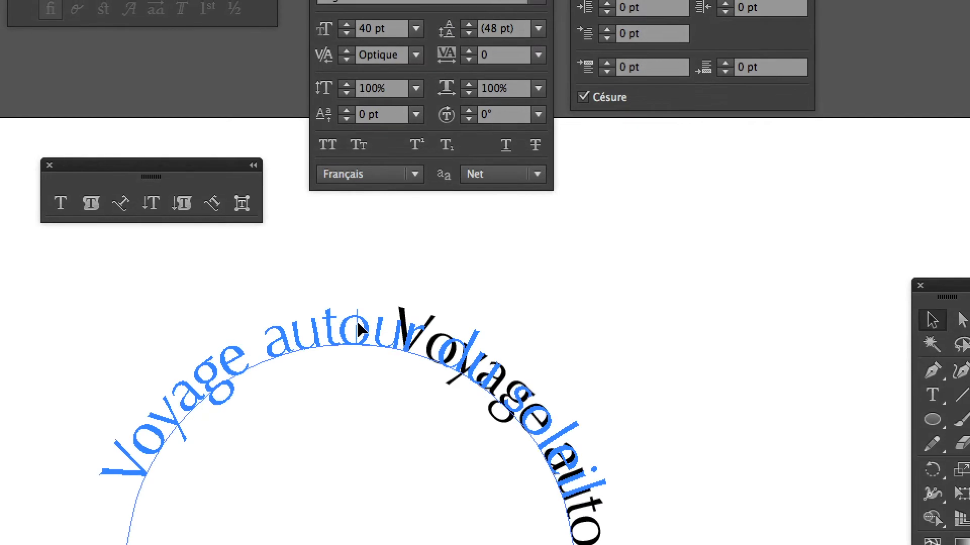
mouse_move(358, 329)
mouse_down()
mouse_move(344, 326)
mouse_move(357, 329)
mouse_up()
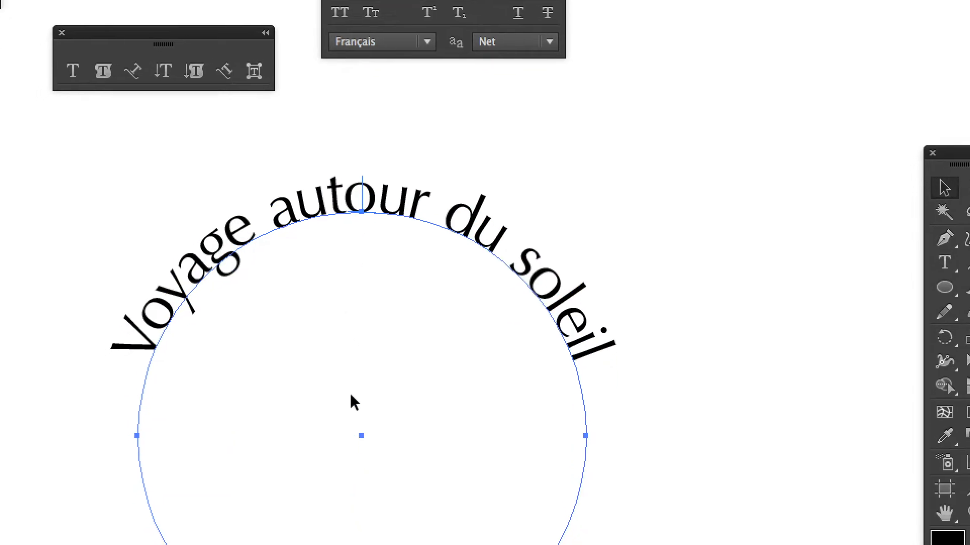
click(120, 391)
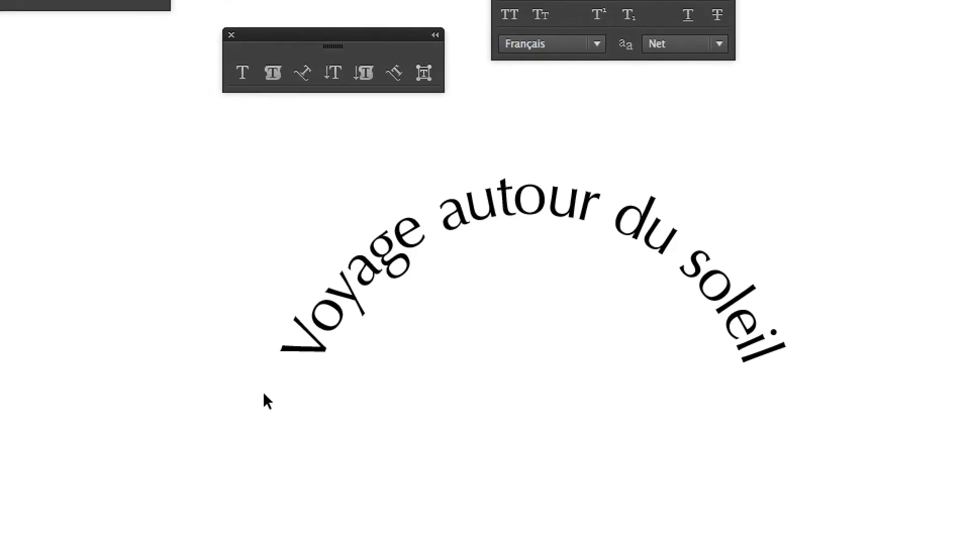
drag(264, 394, 336, 461)
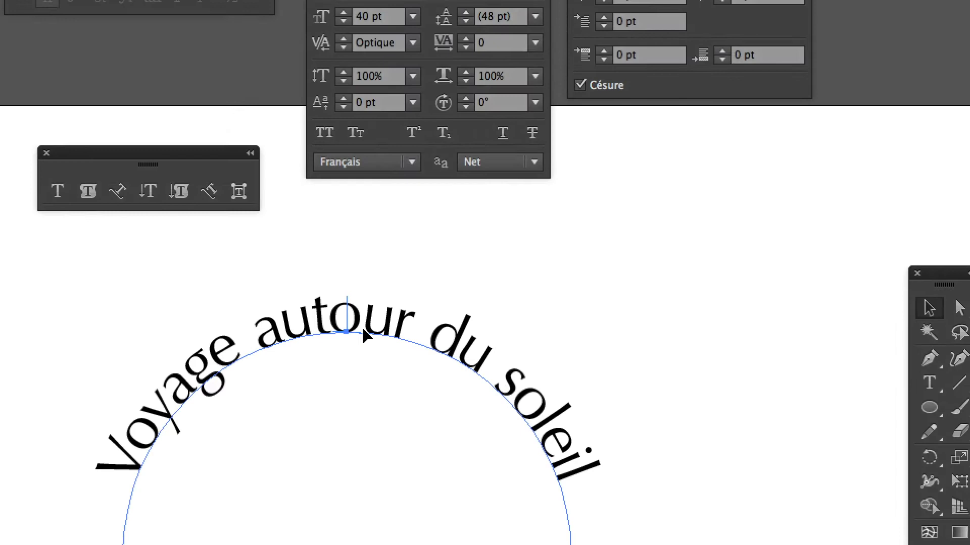
Flip the text inside the circle towards the bottom and spread its start and end brackets apart along the path
drag(346, 329, 356, 476)
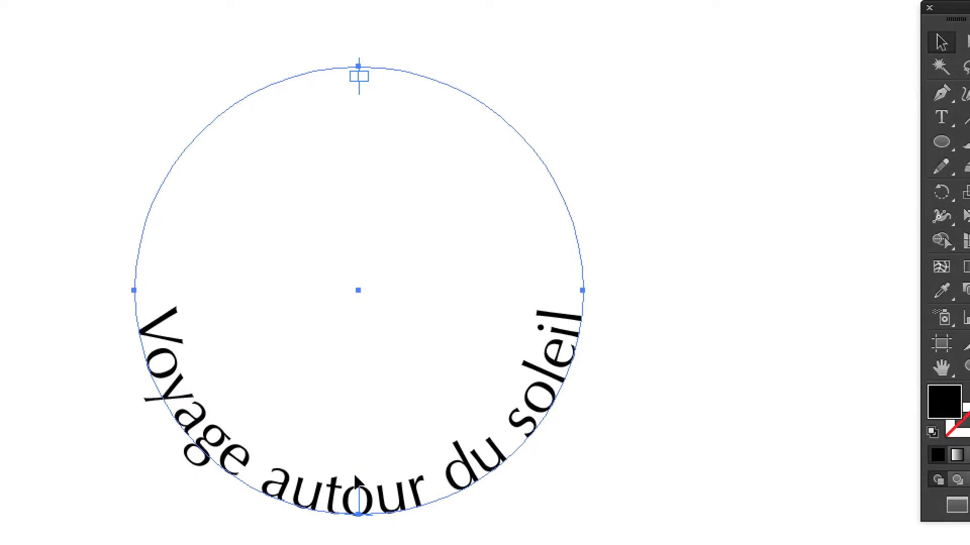
drag(356, 478, 369, 476)
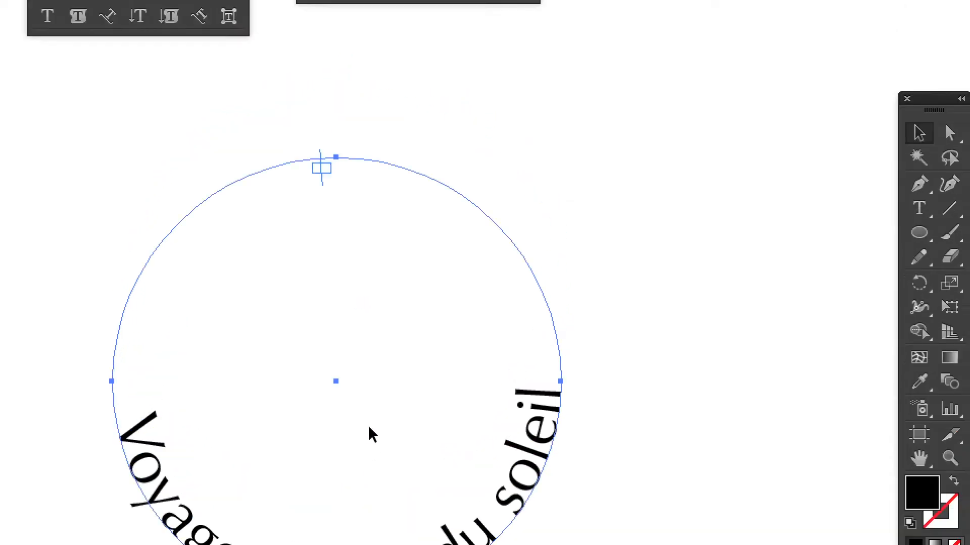
drag(334, 90, 366, 91)
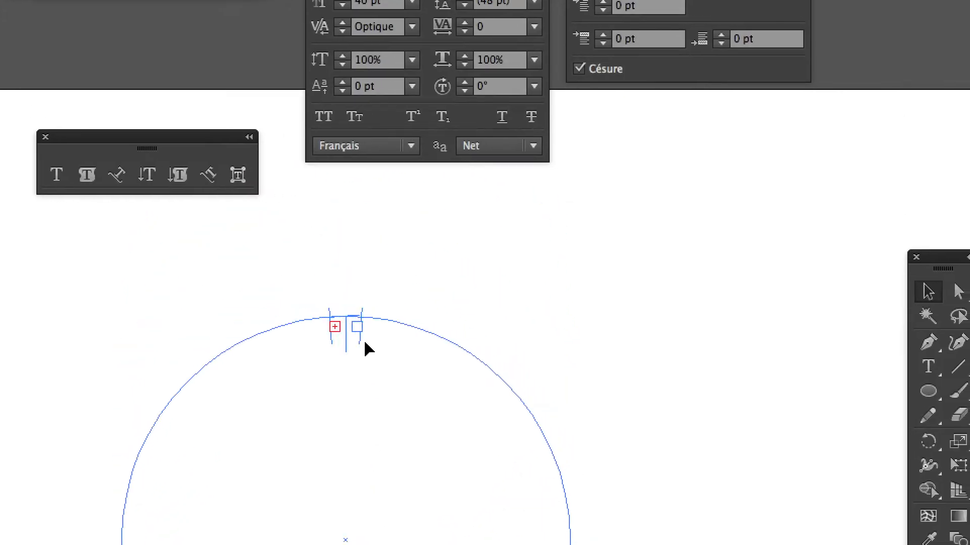
drag(365, 343, 331, 544)
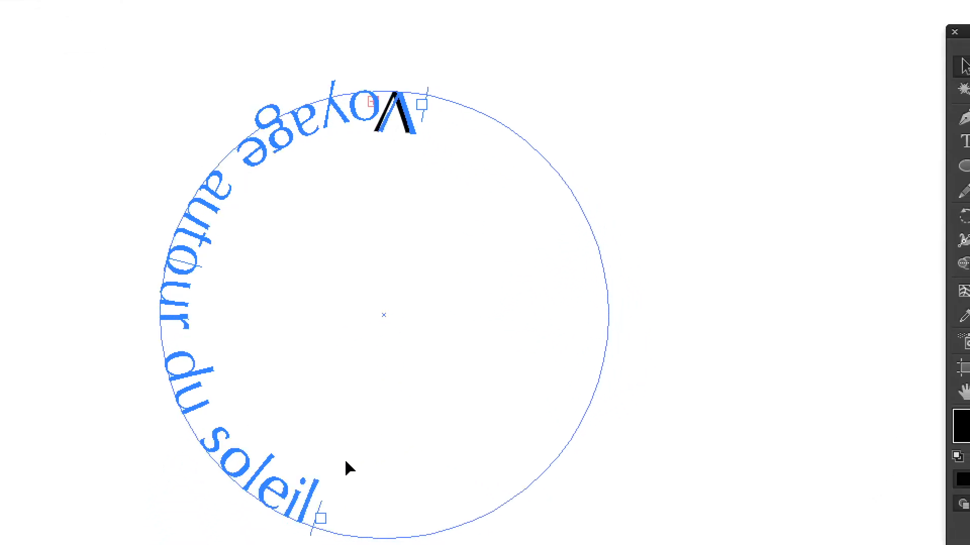
drag(349, 469, 395, 471)
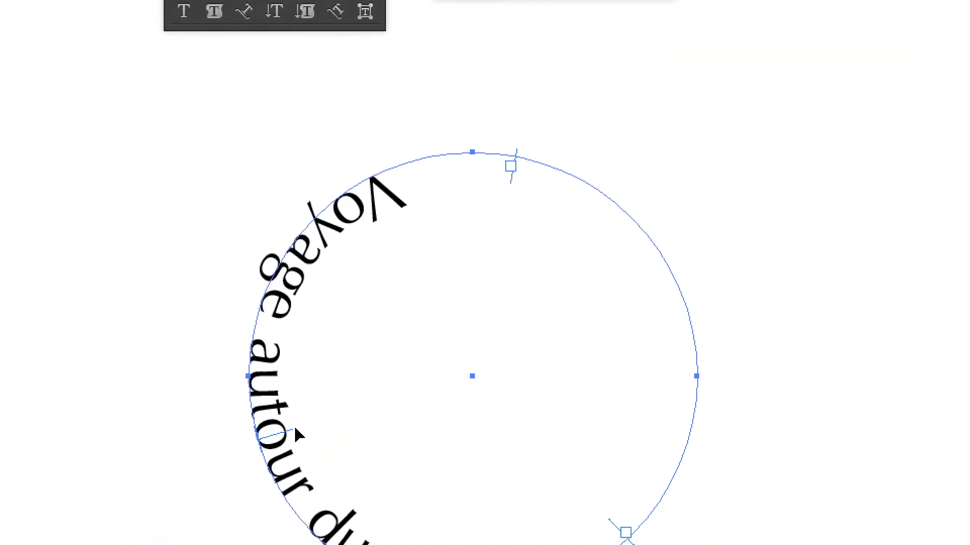
drag(295, 436, 408, 461)
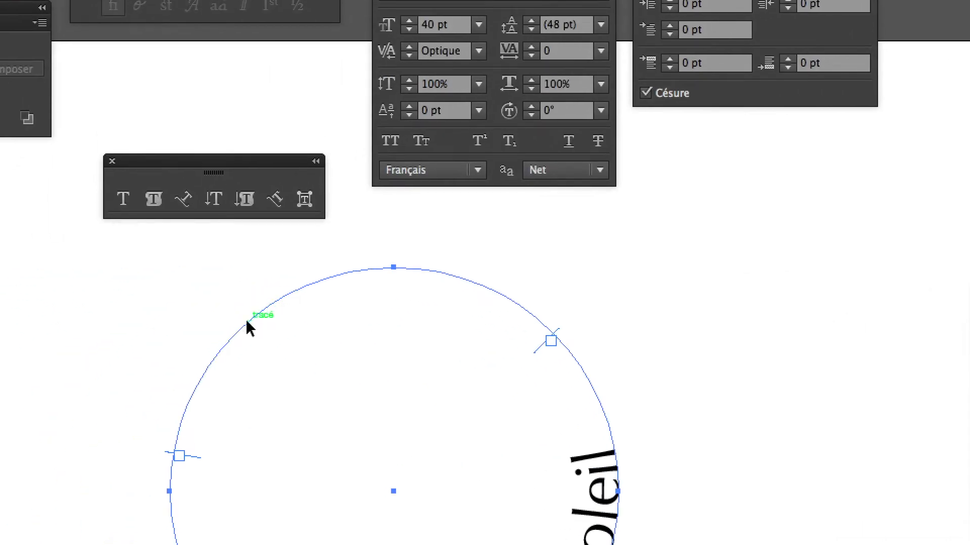
Duplicate the circle with its text and place the copy beside the original, on its right
drag(248, 328, 745, 329)
drag(366, 345, 213, 339)
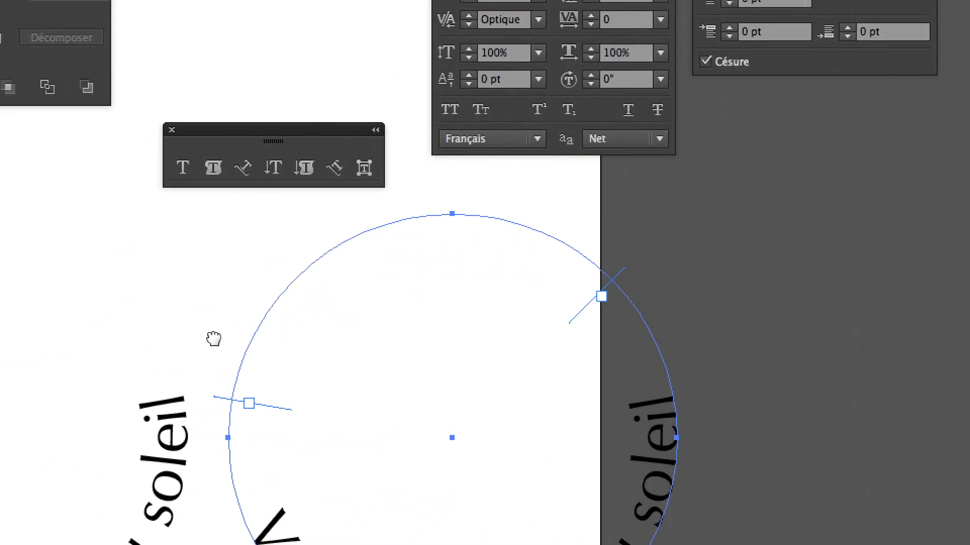
alt+super+click(237, 353)
Widen the artboard on its right side to about 370 mm so that it contains the duplicated circle
drag(534, 393, 304, 399)
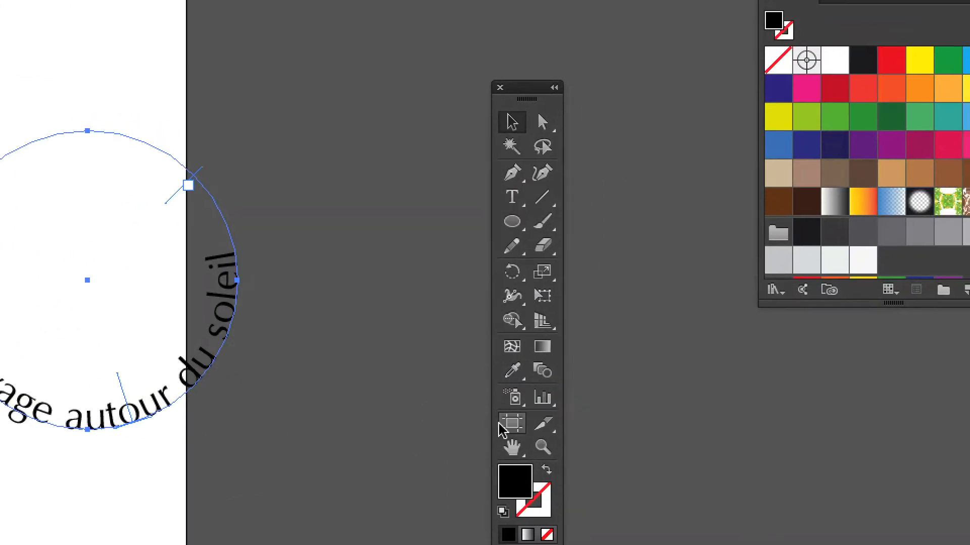
click(538, 407)
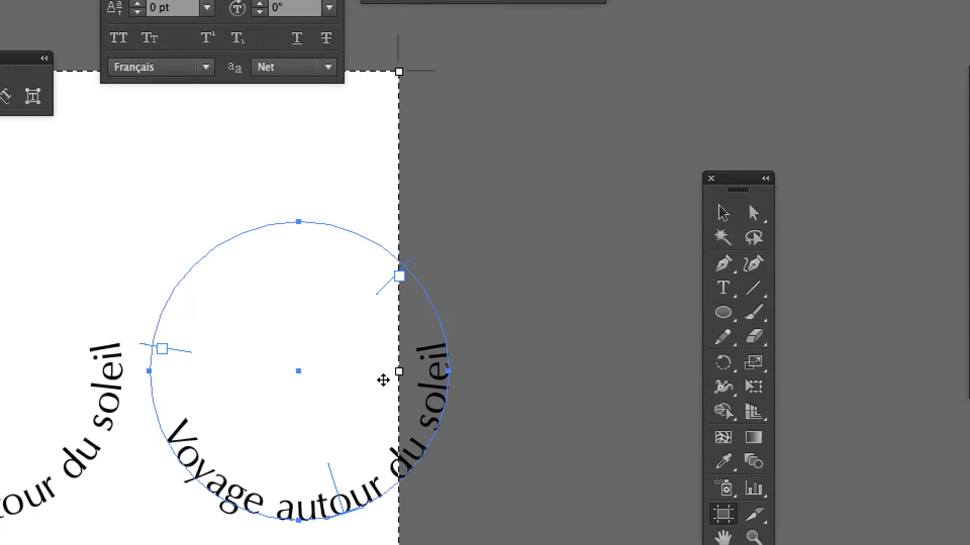
drag(396, 373, 606, 380)
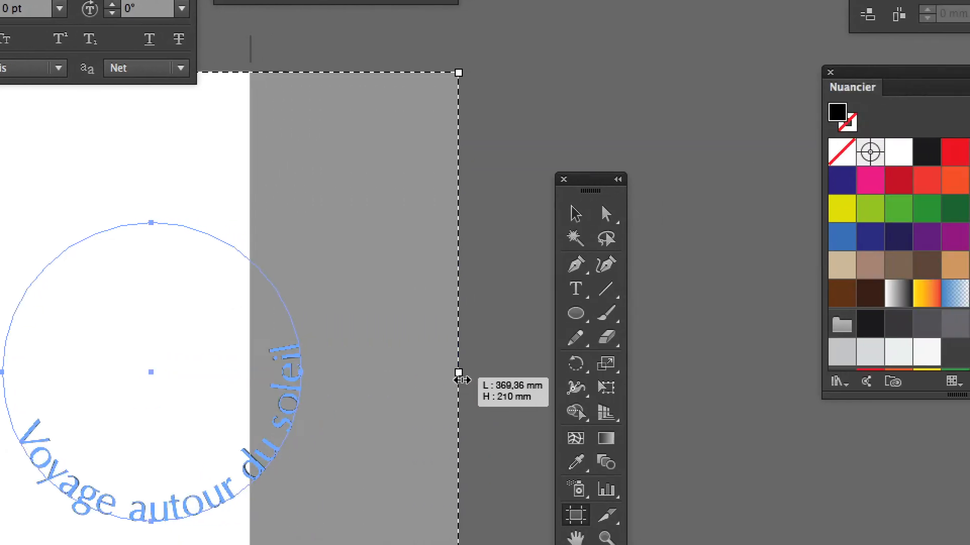
drag(458, 379, 460, 381)
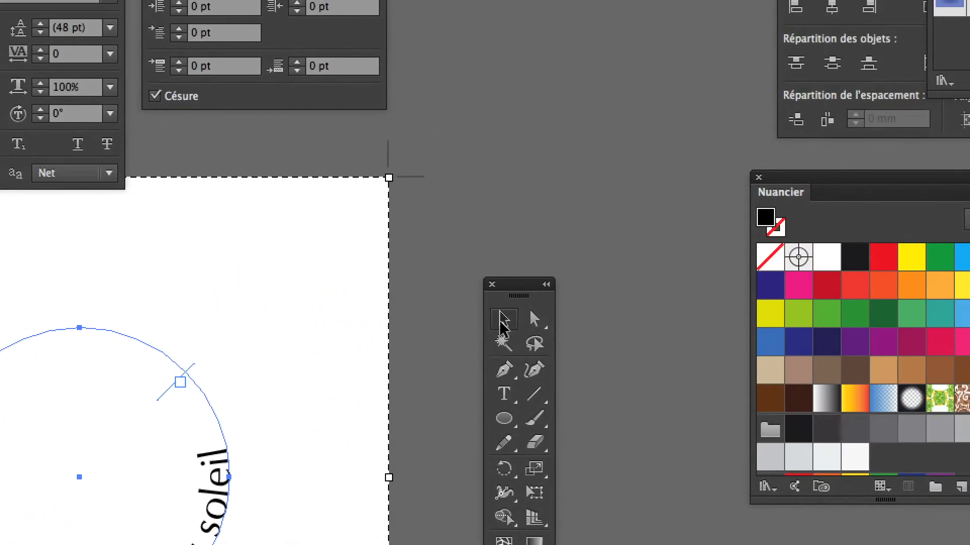
click(564, 255)
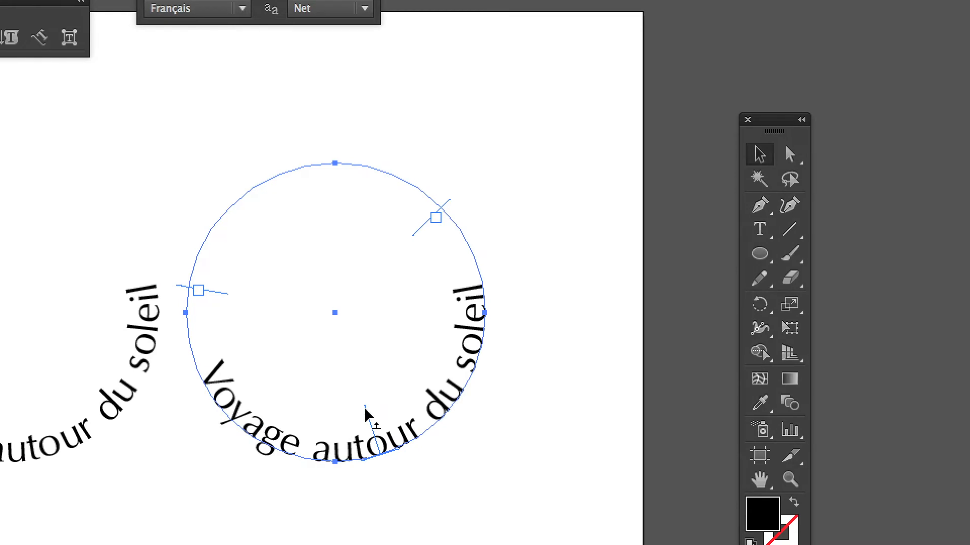
Flip the duplicated text to the outside of its circle and centre its middle bracket on the top anchor point
drag(368, 411, 248, 220)
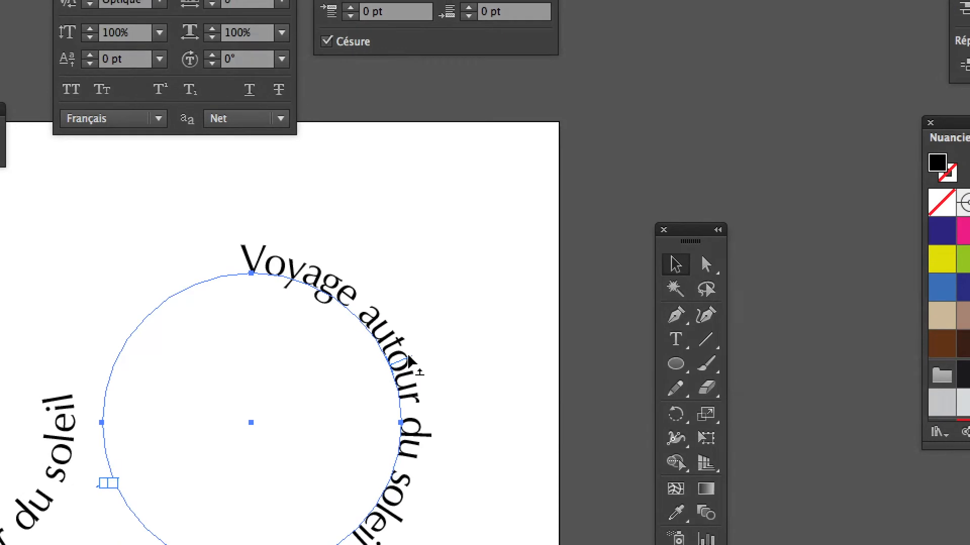
drag(442, 412, 437, 398)
drag(406, 348, 334, 283)
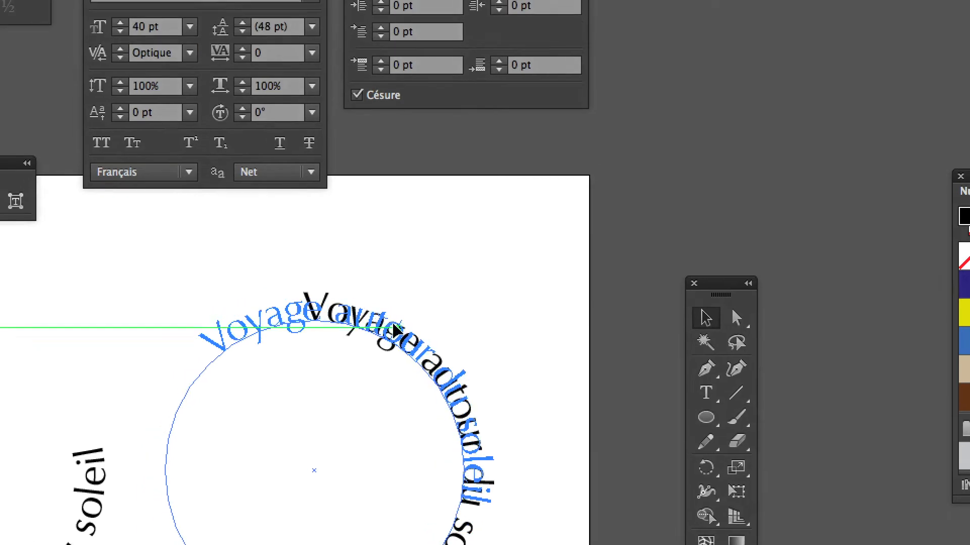
drag(393, 326, 317, 304)
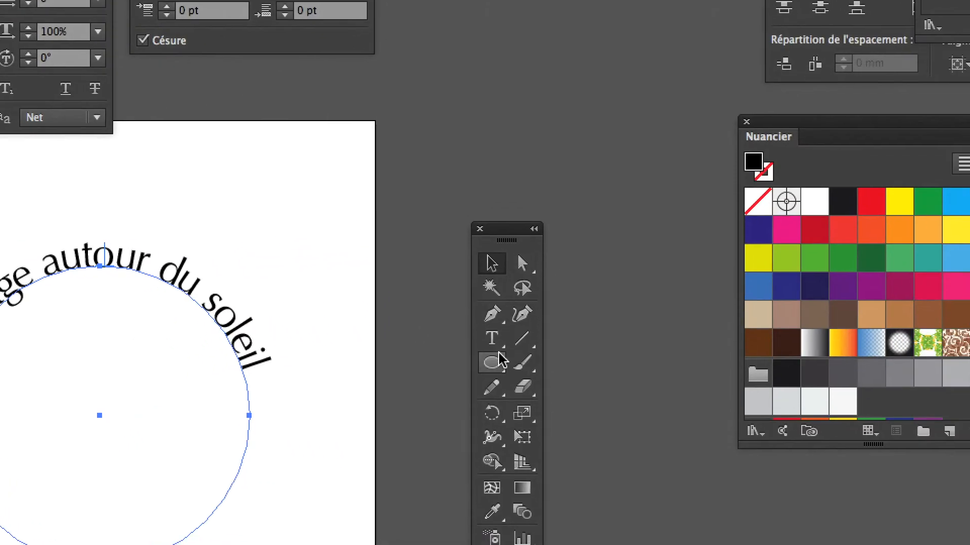
Replace the duplicated circle's text with "Les planètes du système solaire" and return to the Selection tool
click(944, 301)
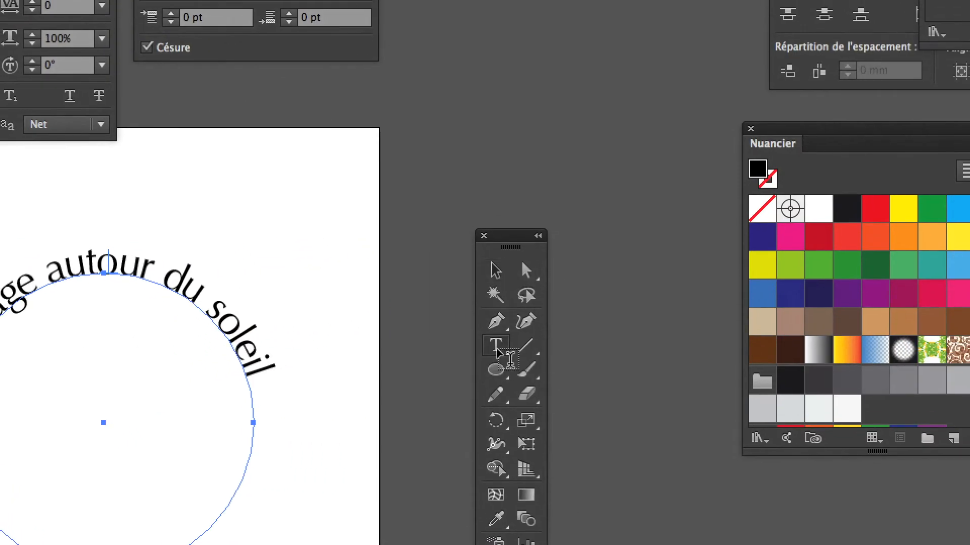
triple_click(17, 286)
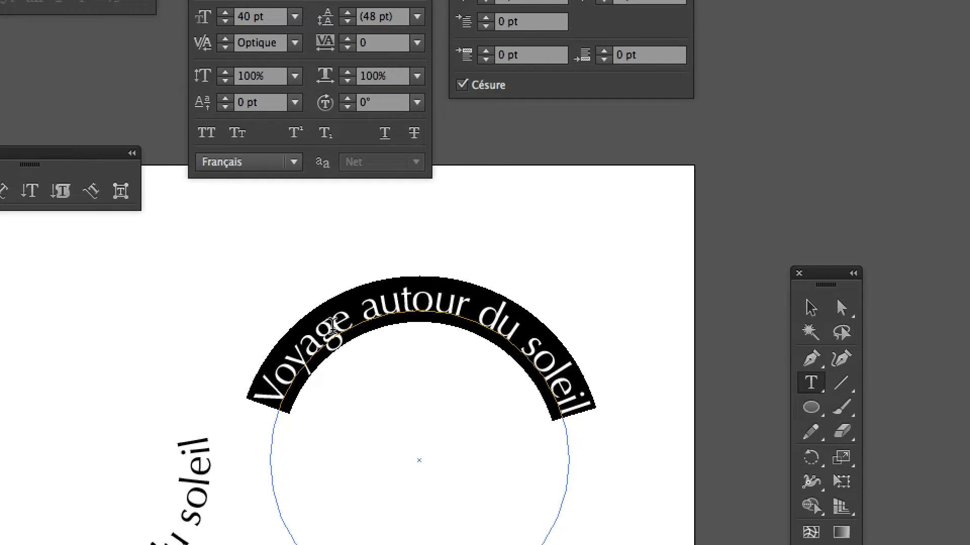
text(D)
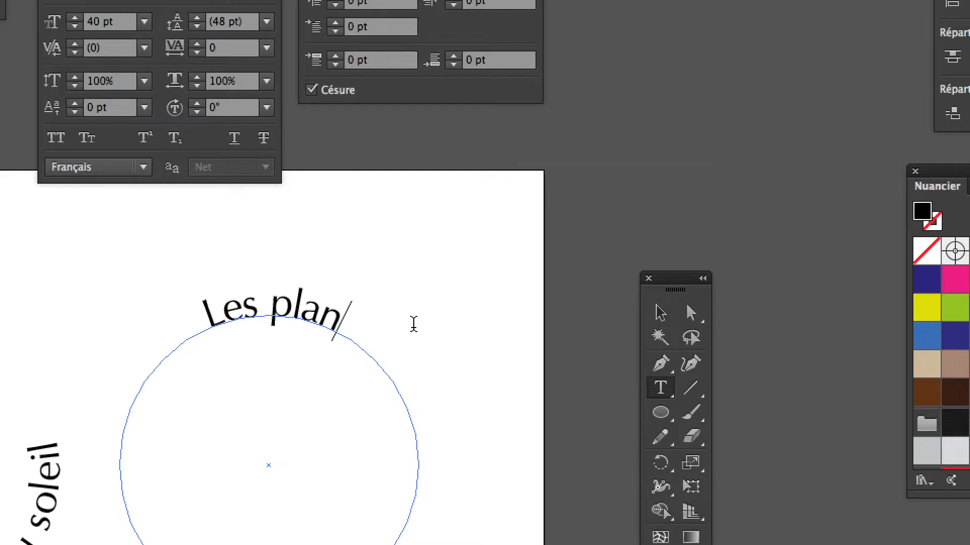
text(yst)
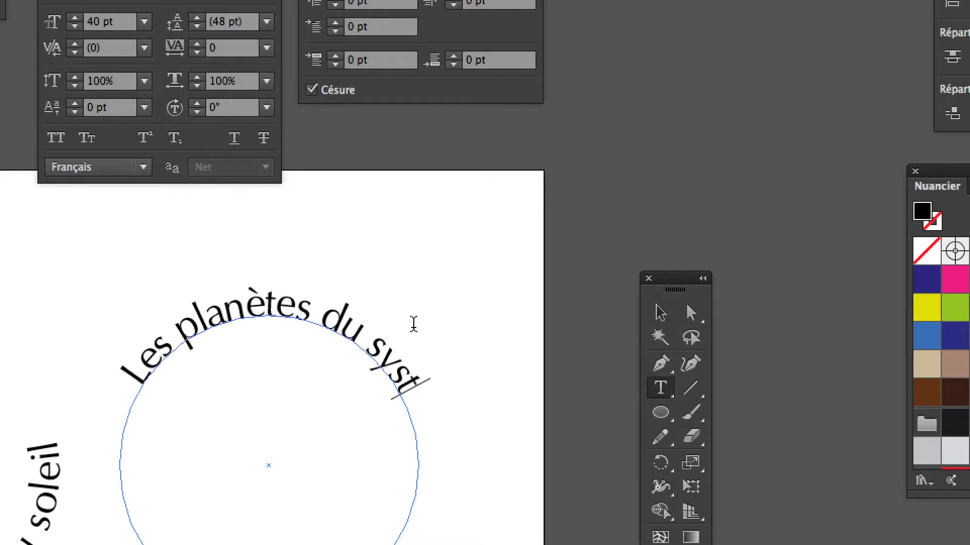
text(ème soli)
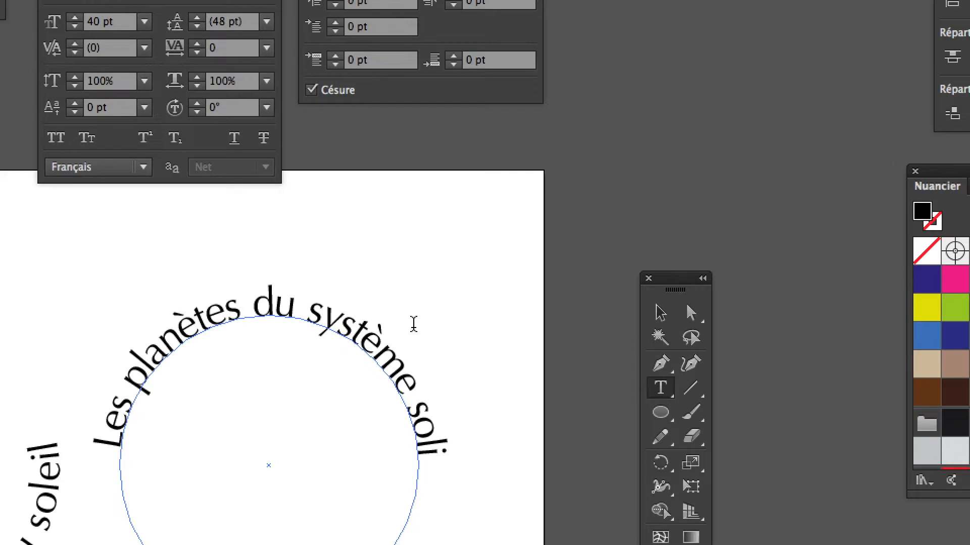
key(BackSpace)
text(a)
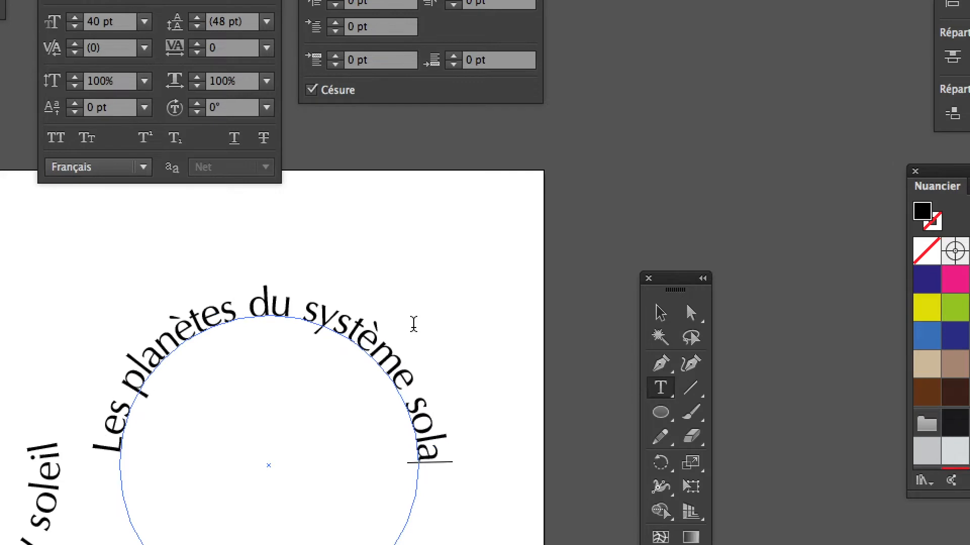
text(ire)
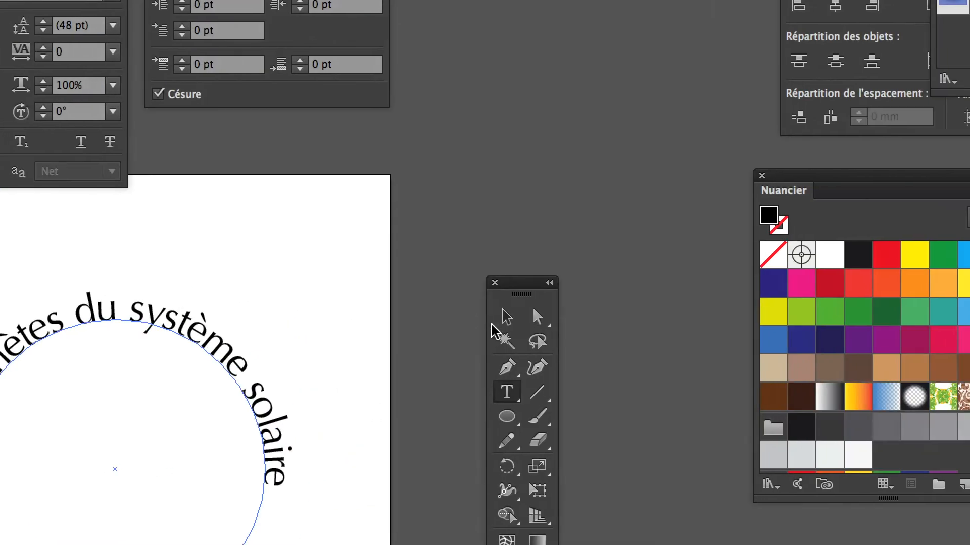
click(660, 313)
click(470, 500)
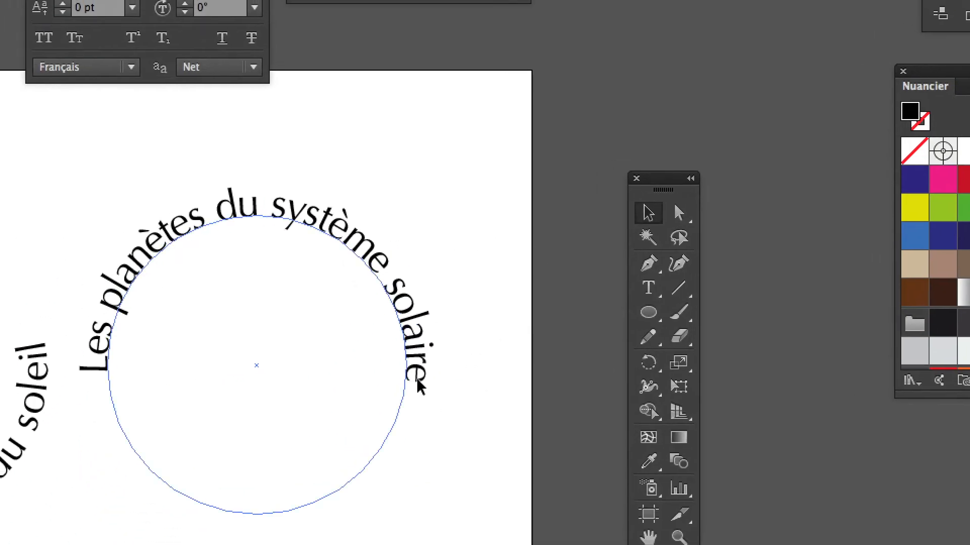
Try to superimpose the "Voyage autour du soleil" circle on the "Les planètes du système solaire" circle freehand
click(393, 373)
click(283, 401)
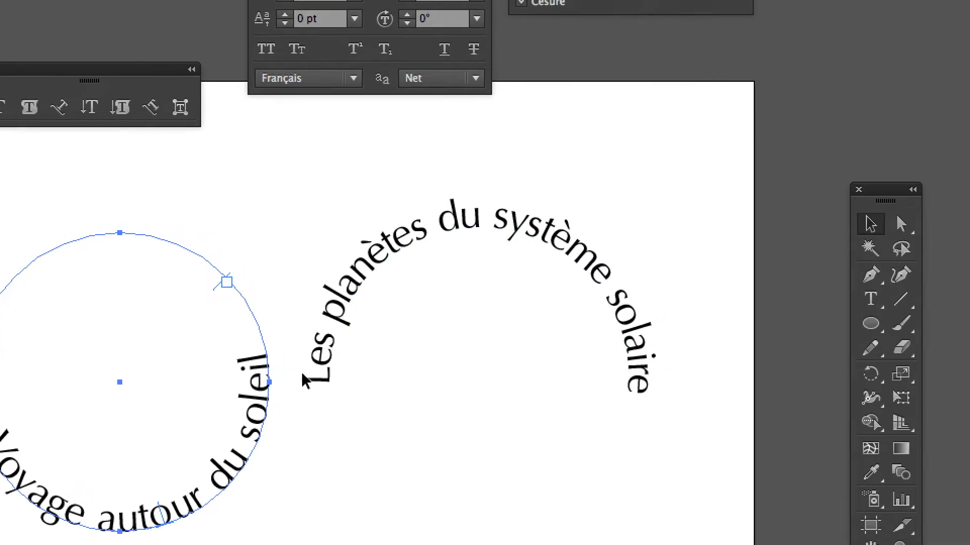
click(346, 353)
click(278, 374)
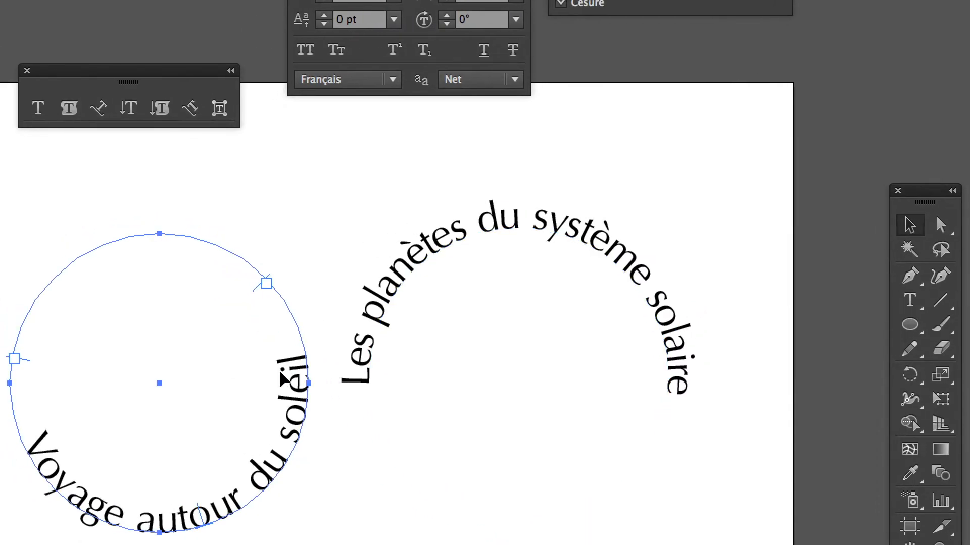
drag(298, 396, 531, 453)
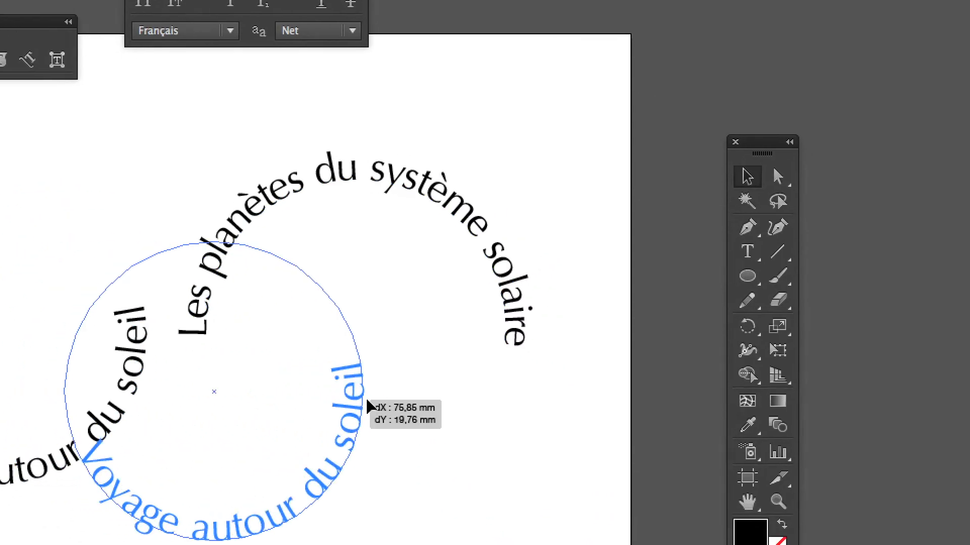
drag(368, 406, 487, 341)
drag(412, 382, 271, 404)
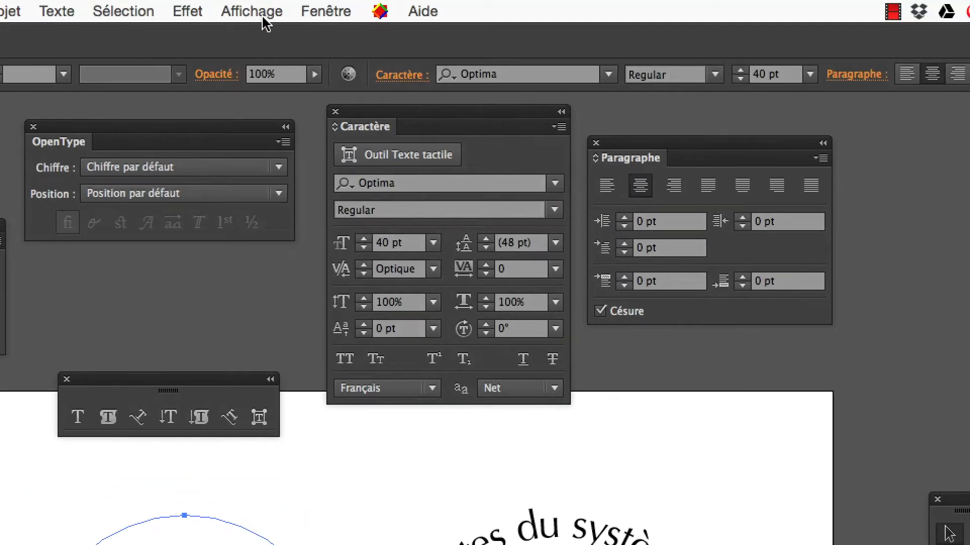
Display the artwork in outline view (Tracés) and move the tools panel clear of the second circle
click(259, 13)
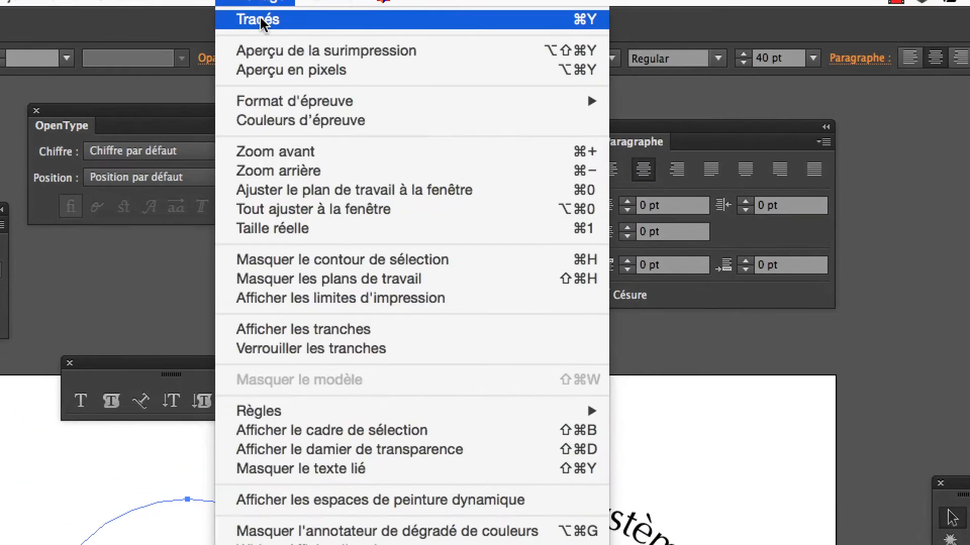
click(259, 20)
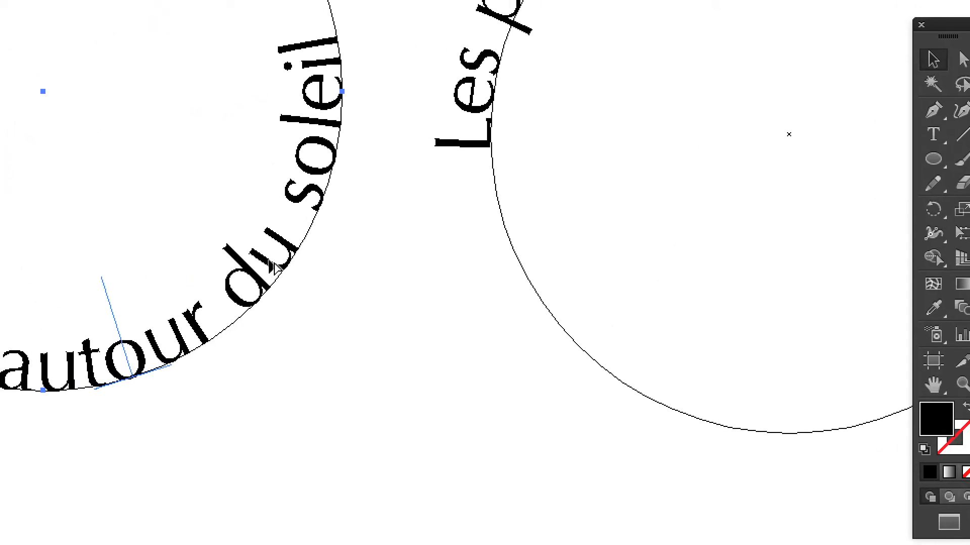
scroll(275, 268, up, 3)
scroll(275, 267, down, 3)
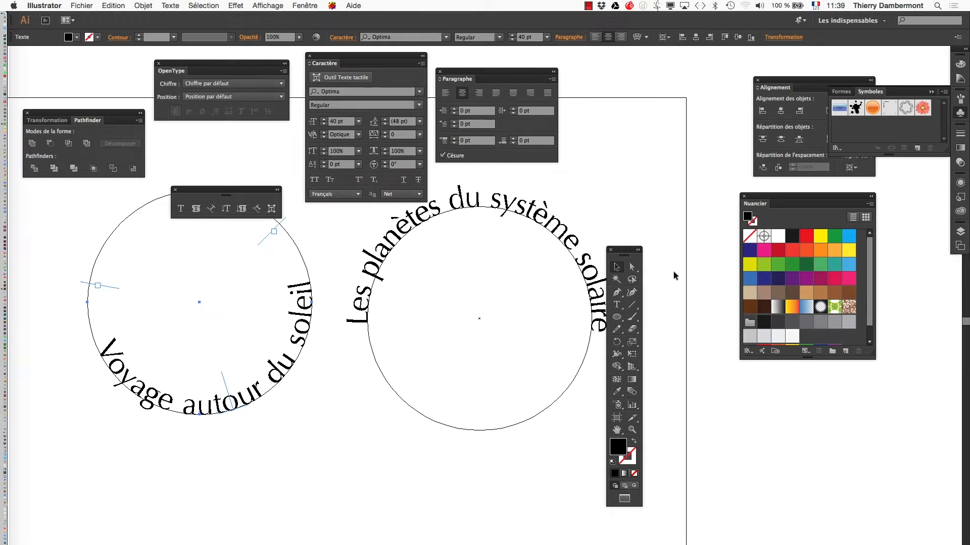
drag(626, 251, 672, 207)
drag(492, 285, 491, 323)
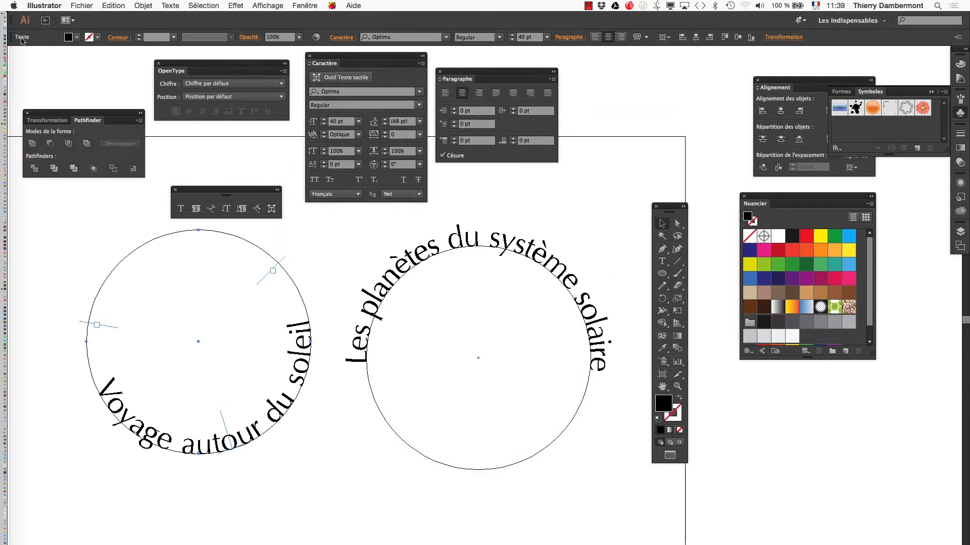
Save the document with Save As in Adobe Illustrator (ai) format, Illustrator CC version, in the folder "AI initiation Carnaval jour 5"
click(80, 5)
click(110, 92)
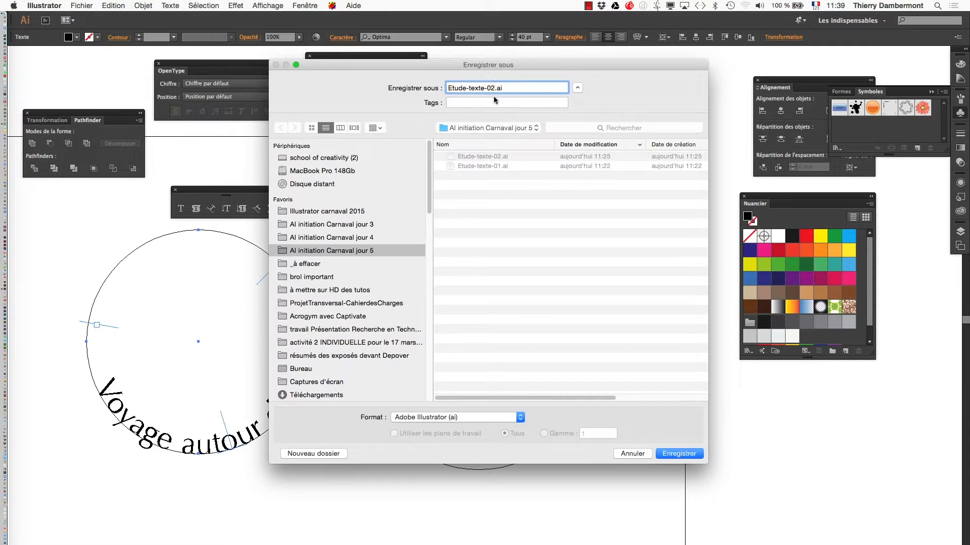
click(680, 453)
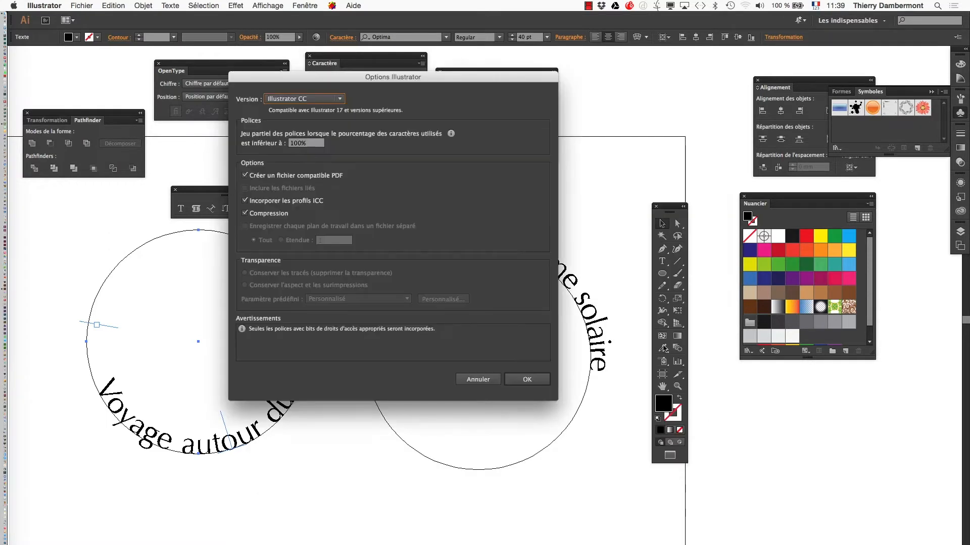
click(526, 379)
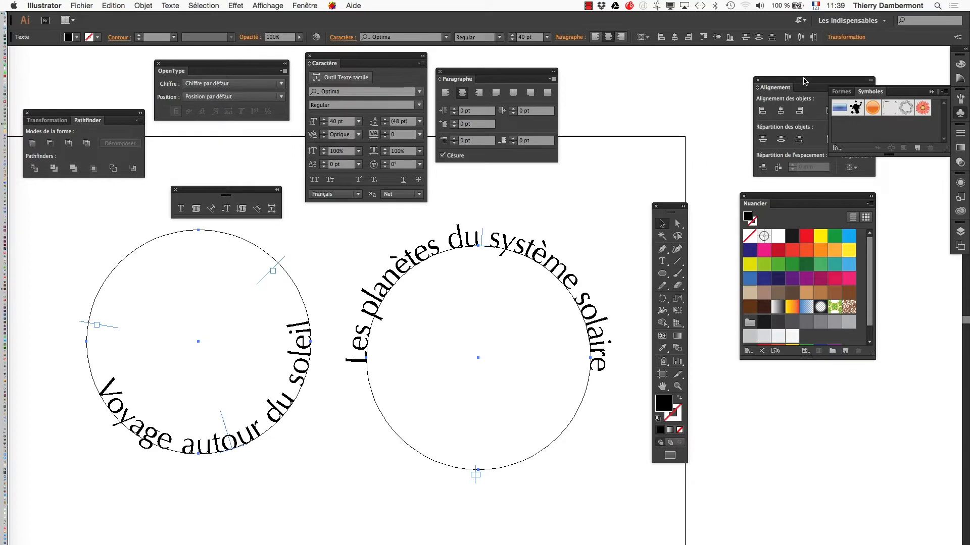
Set alignment to the selection and centre the two text circles on each other horizontally and vertically
drag(804, 81, 642, 79)
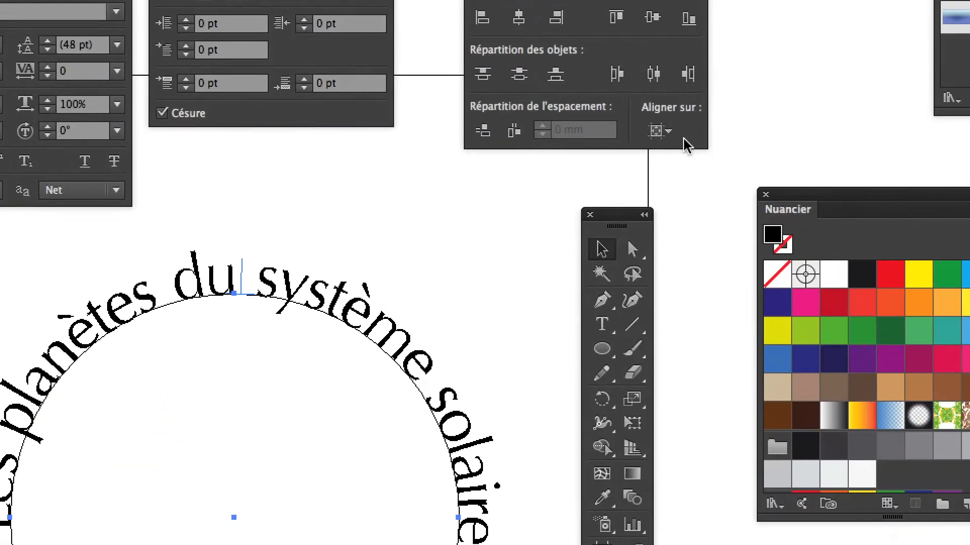
click(659, 130)
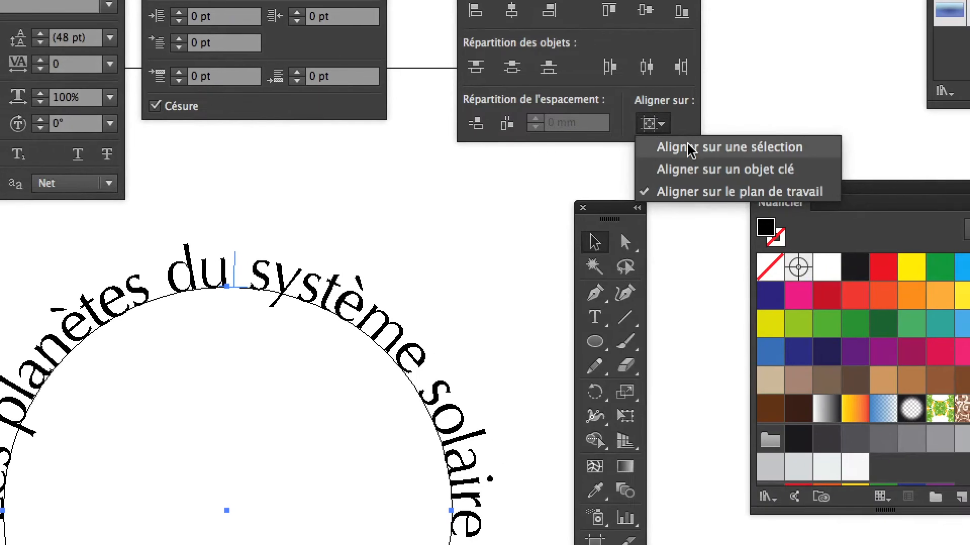
click(698, 148)
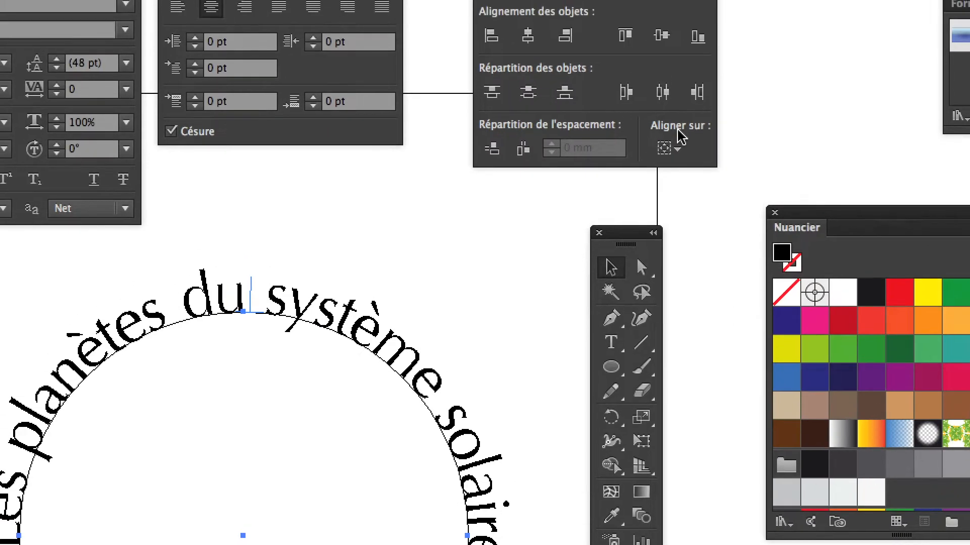
click(665, 147)
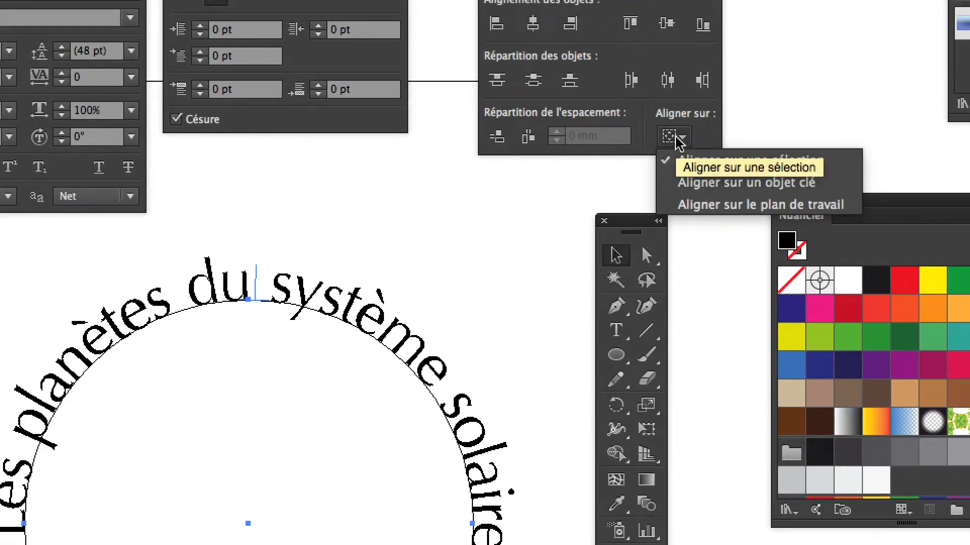
click(679, 143)
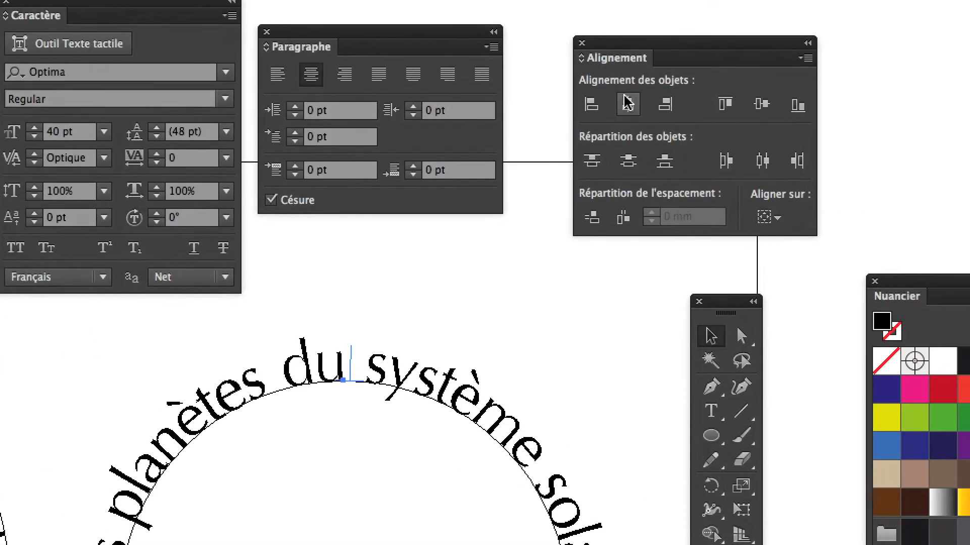
click(627, 101)
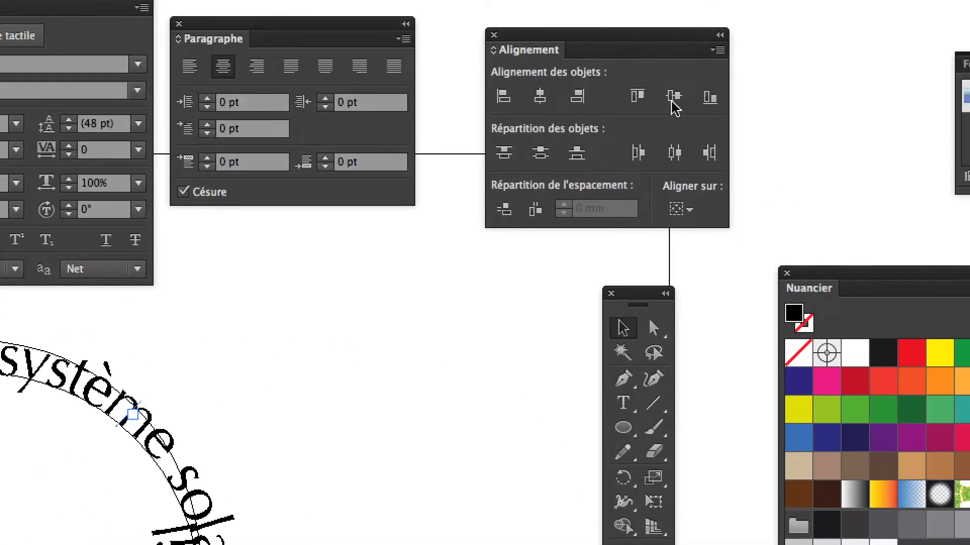
click(674, 101)
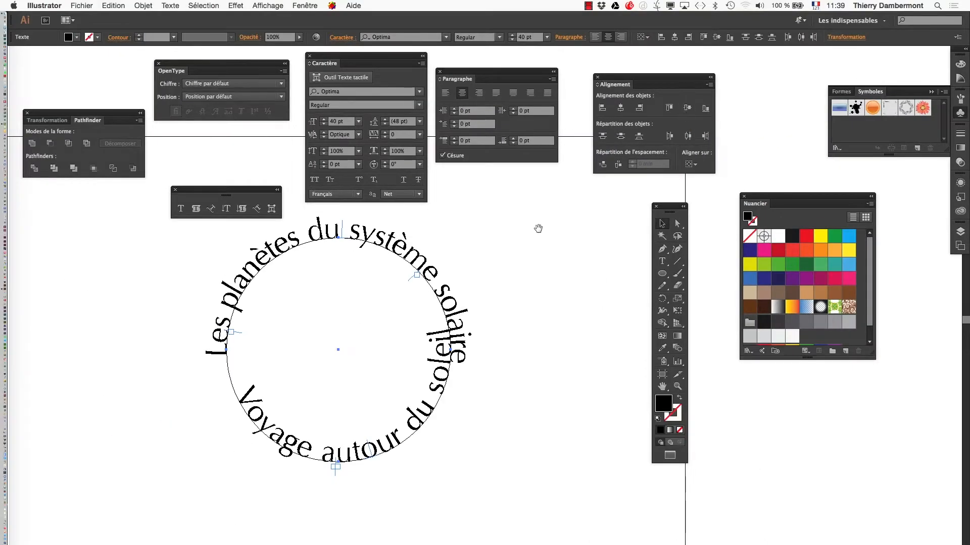
Show the Calques panel as a separate floating panel beside the circles and enlarge it
drag(503, 292, 409, 338)
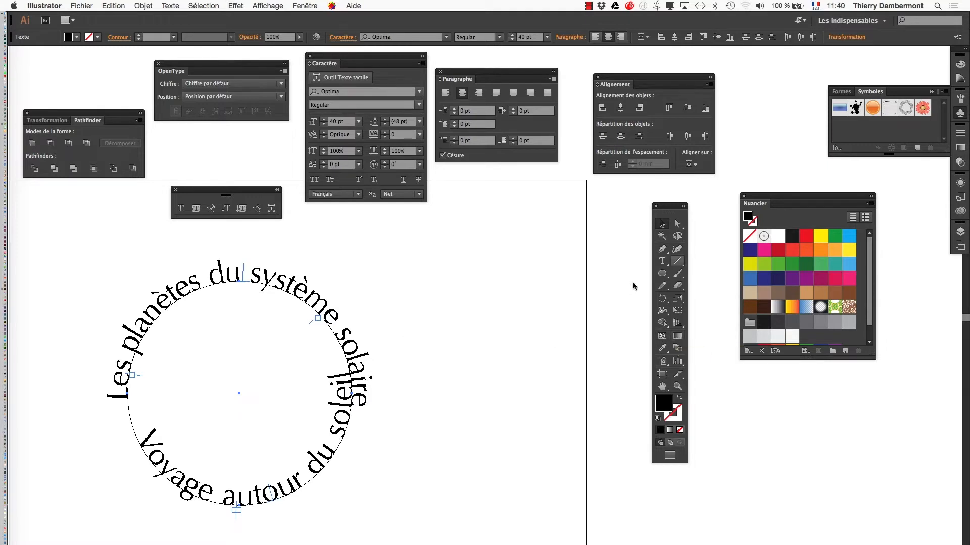
click(963, 234)
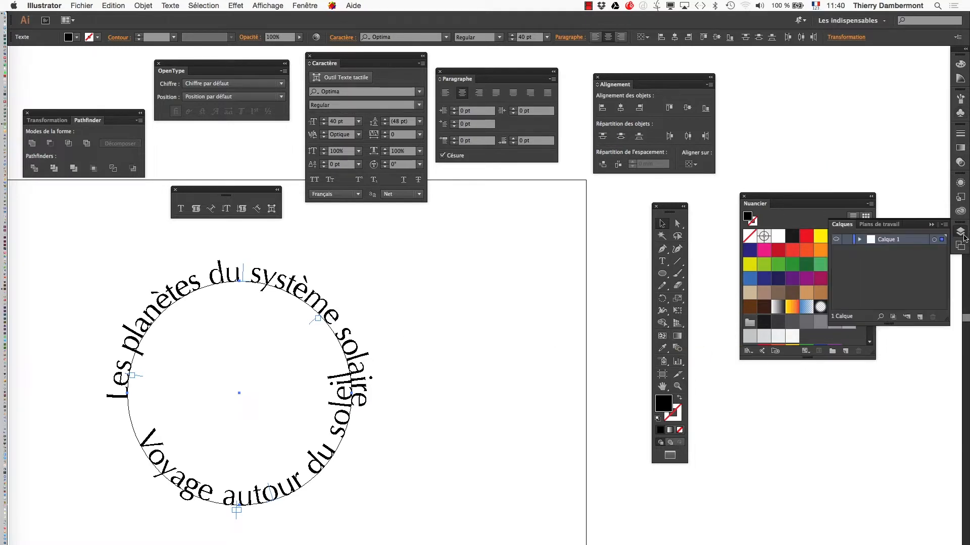
drag(849, 229, 464, 227)
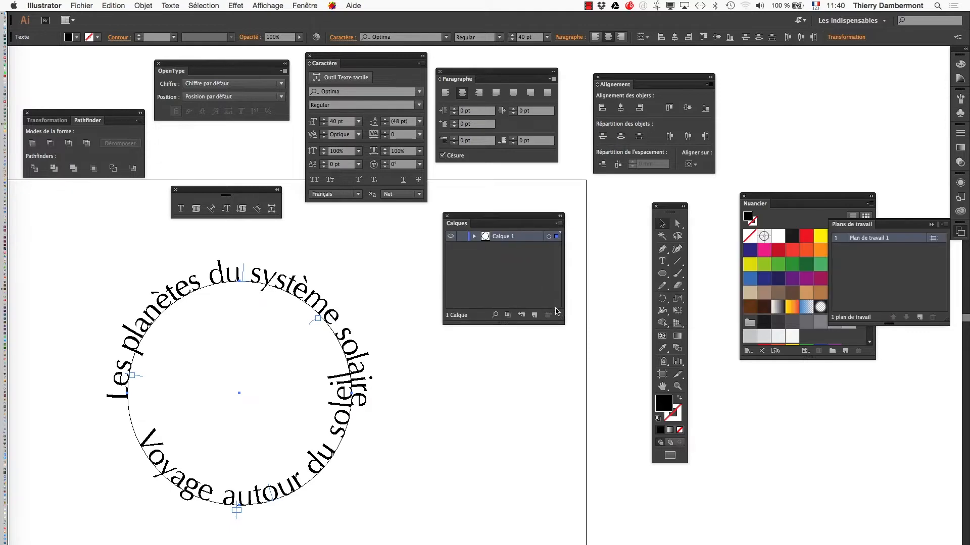
drag(559, 319, 615, 415)
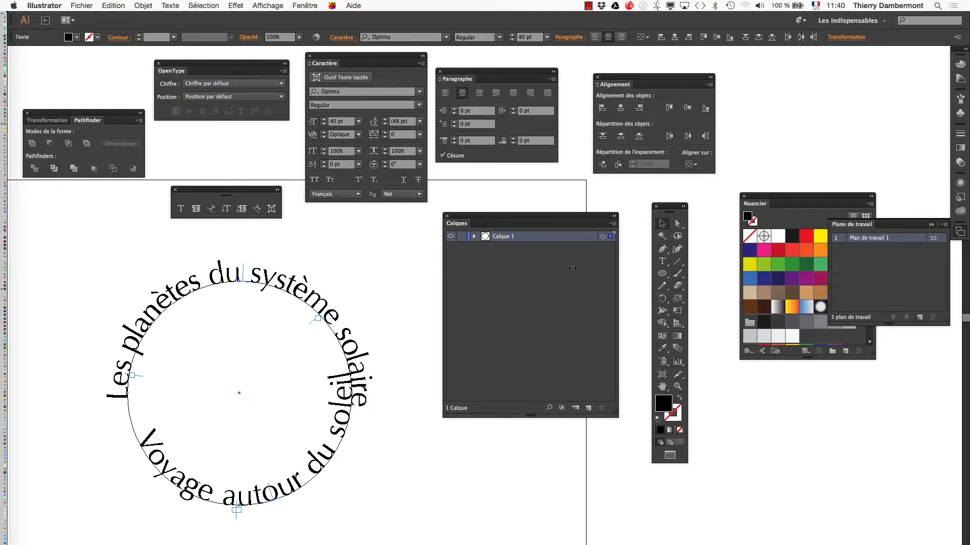
Set the row size of the Calques panel to Autre, 80 pixels, for larger thumbnails
click(613, 224)
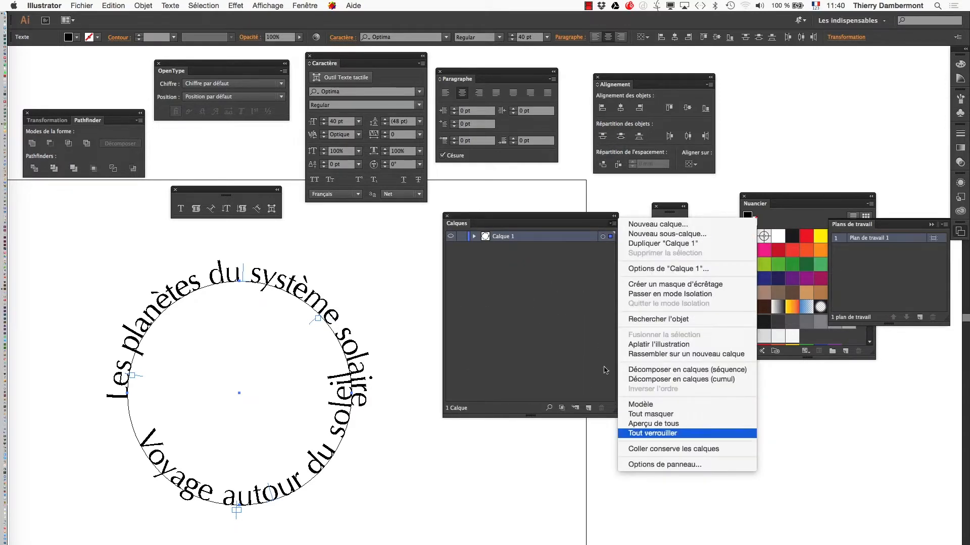
click(667, 464)
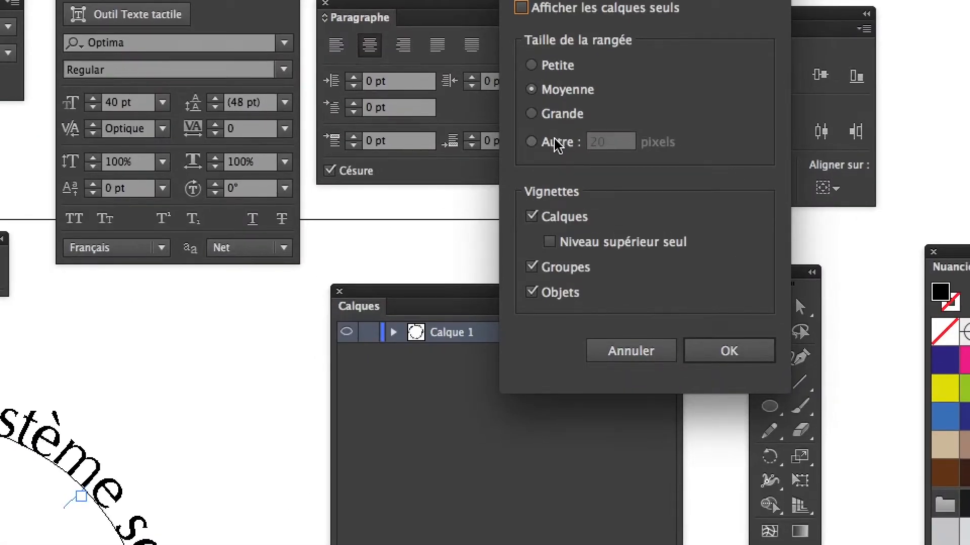
click(556, 142)
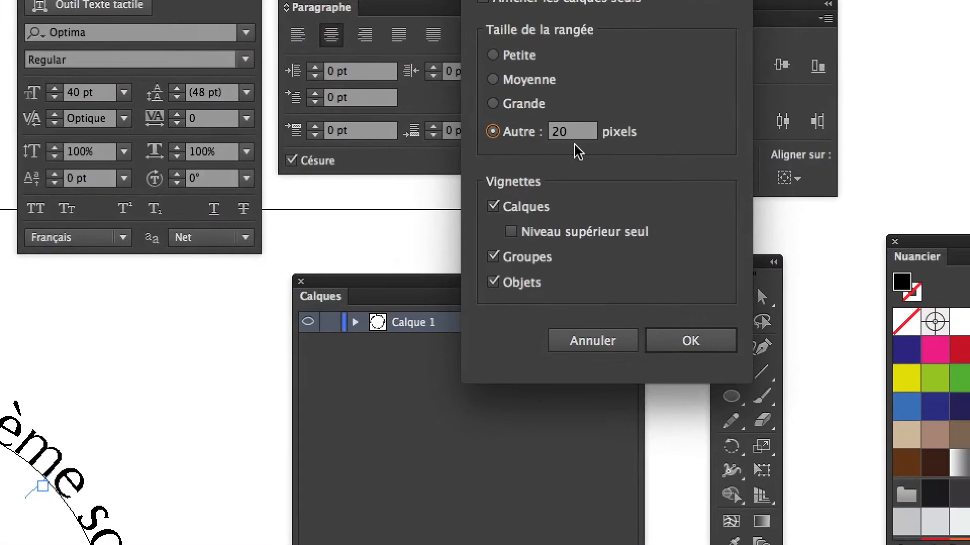
double_click(563, 134)
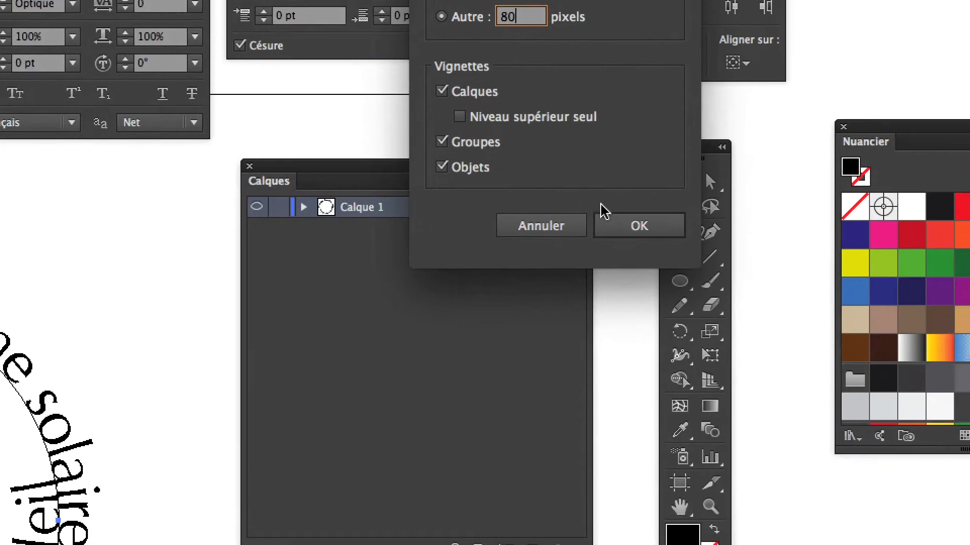
click(697, 347)
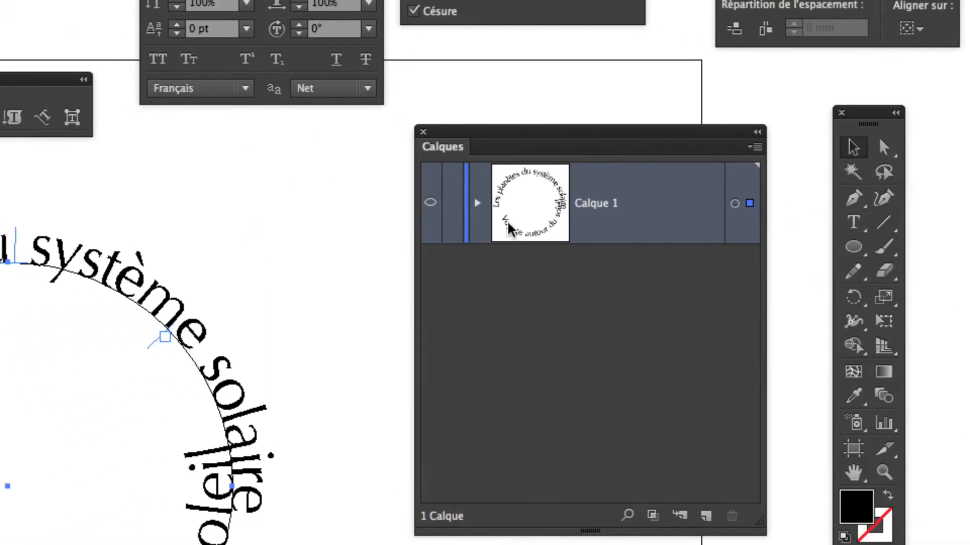
Lock the "Voyage autour du soleil" text inside Calque 1 and align the upper text's middle bracket with the top anchor point
click(333, 209)
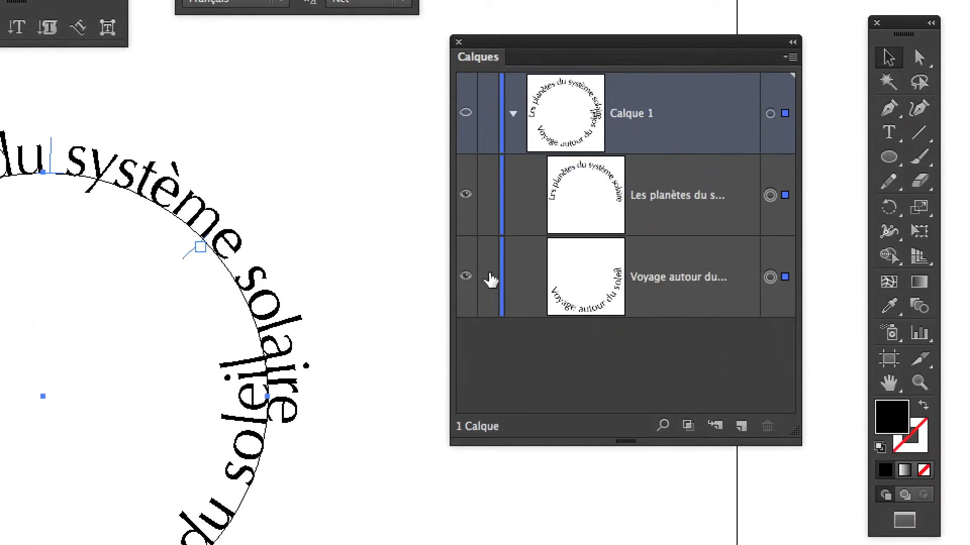
click(483, 313)
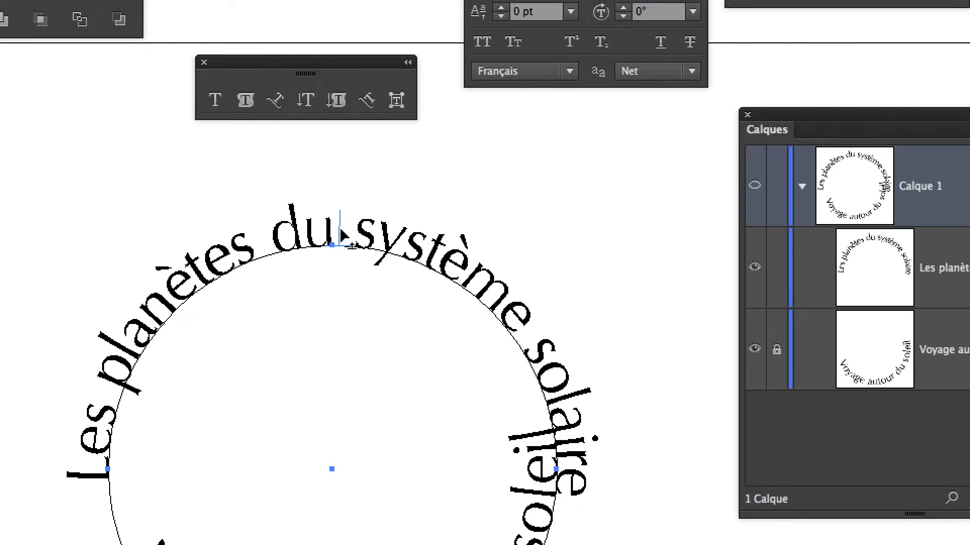
mouse_move(341, 218)
mouse_down()
mouse_move(360, 219)
mouse_move(358, 232)
mouse_move(337, 231)
mouse_up()
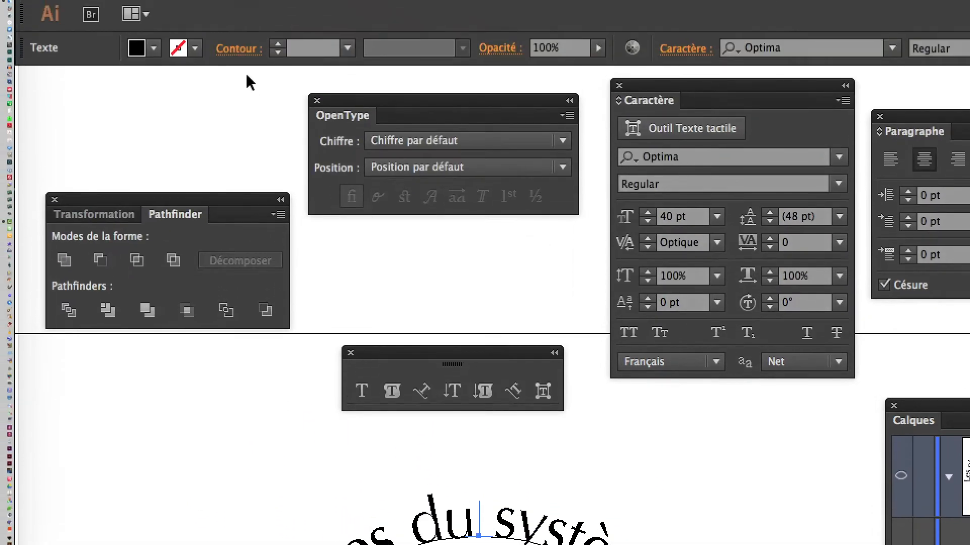
Show the rulers and pull a horizontal guide down from the ruler to just below the two circle texts
key(ctrl+r)
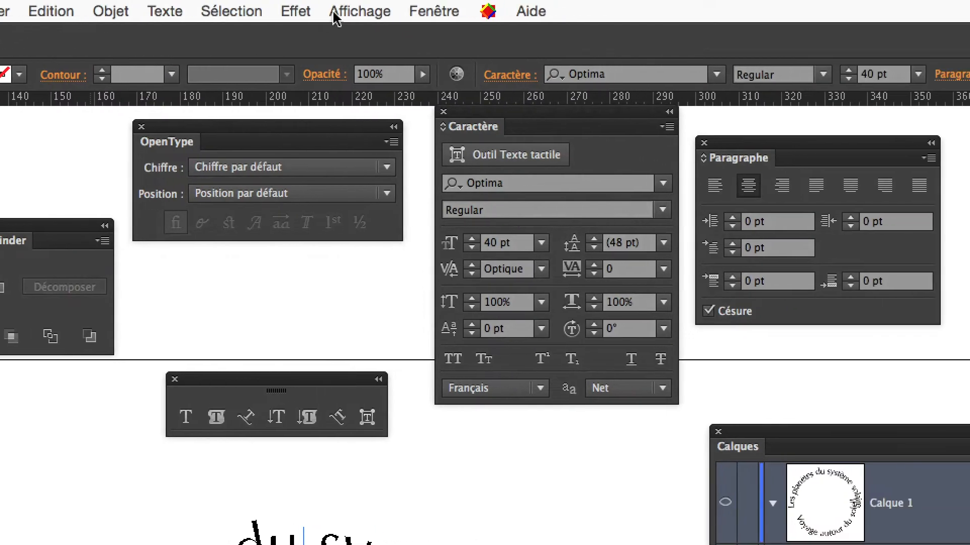
click(518, 0)
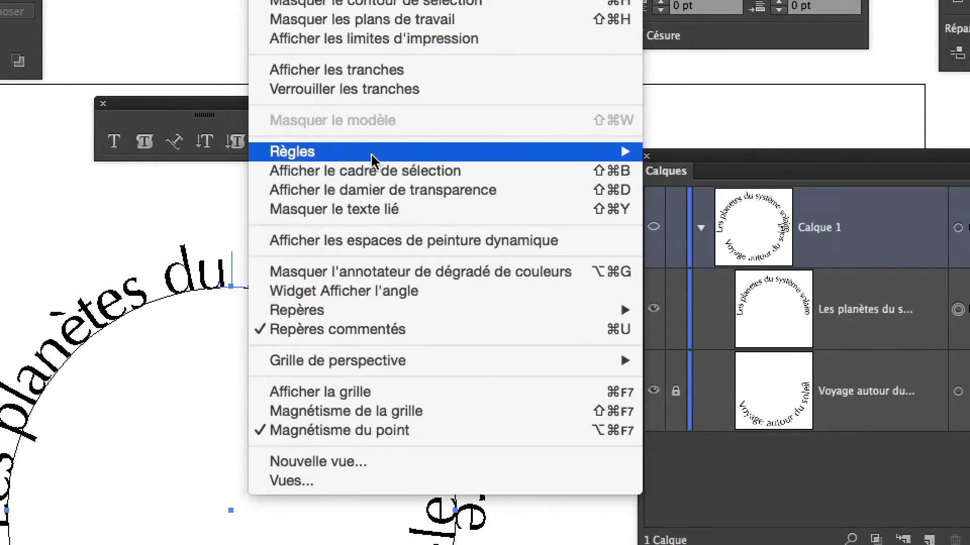
mouse_move(665, 428)
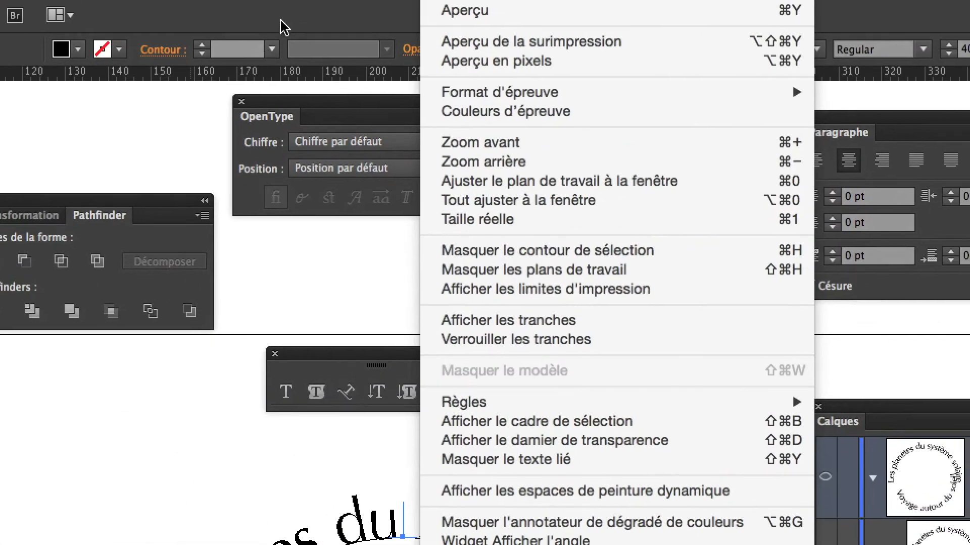
click(280, 21)
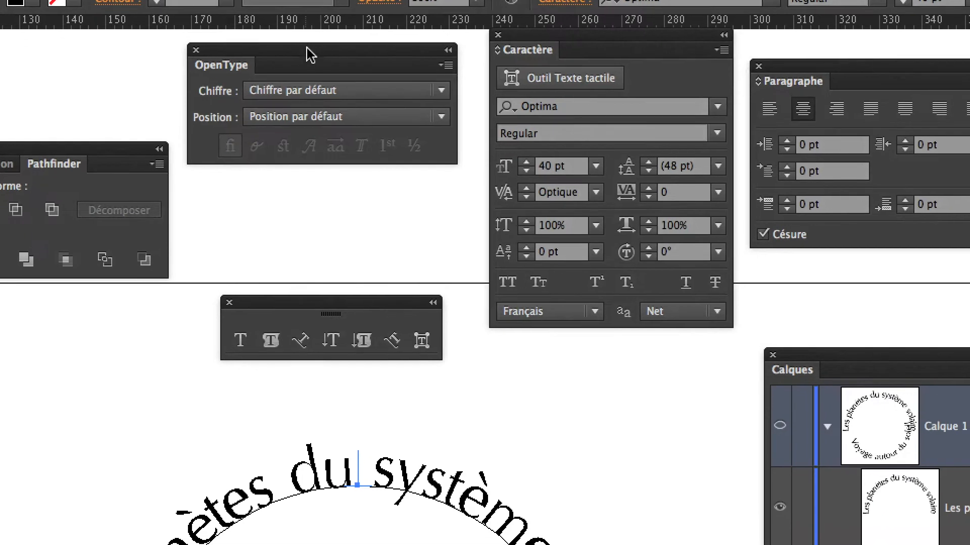
drag(309, 53, 97, 66)
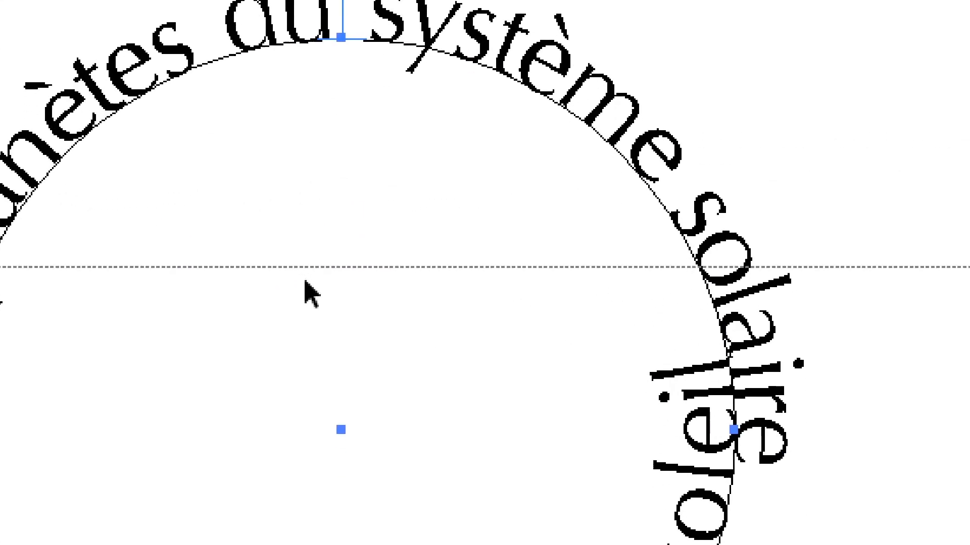
drag(305, 280, 328, 493)
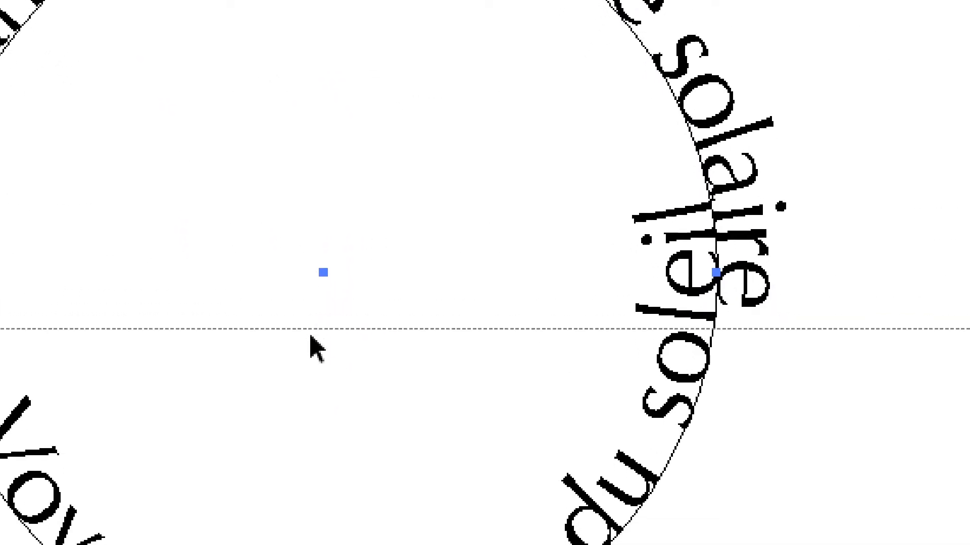
drag(310, 335, 311, 435)
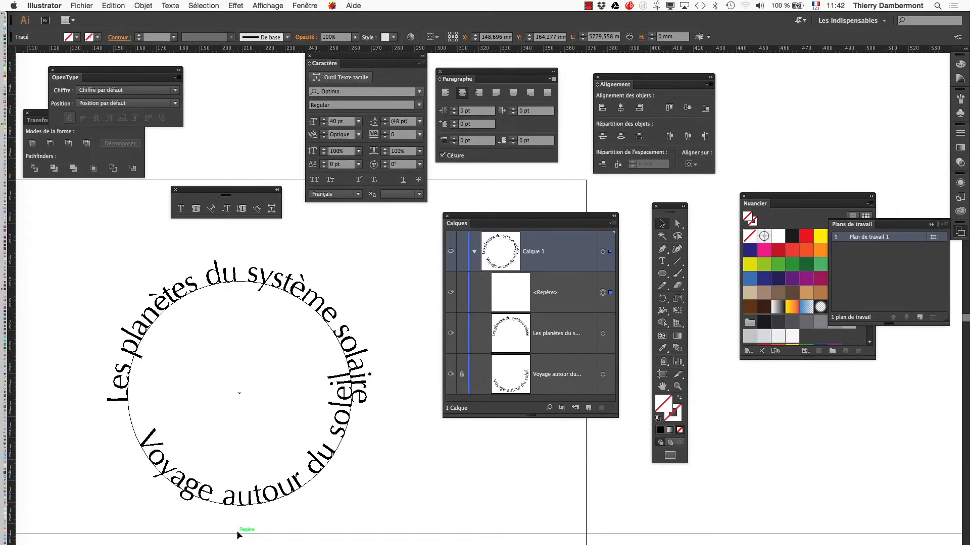
Move the Calques panel clear of the circle texts, over the Nuancier panel
scroll(240, 535, down, 2)
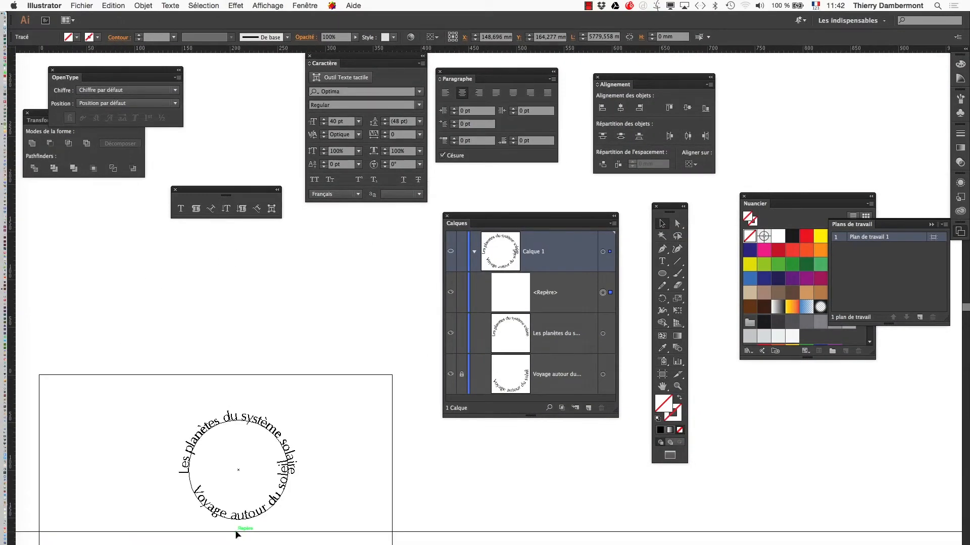
drag(237, 534, 351, 465)
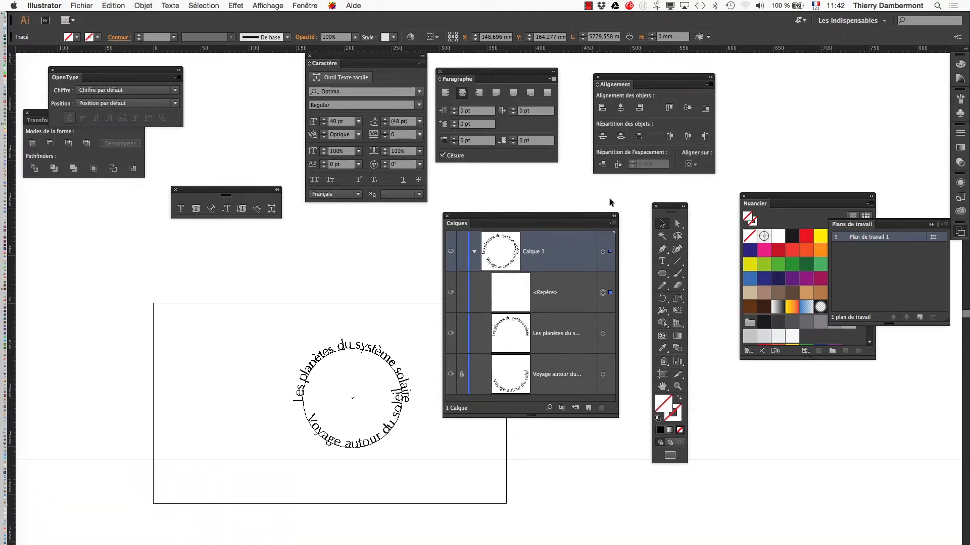
drag(508, 218, 802, 109)
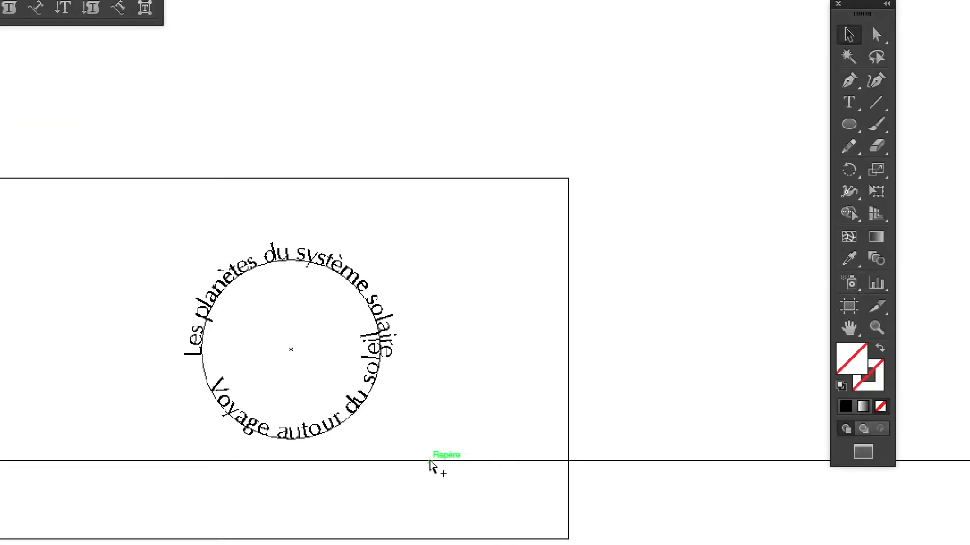
Move the horizontal guide up to the base of the "L" that starts "Les planètes du système solaire"
drag(431, 461, 427, 356)
drag(427, 419, 406, 419)
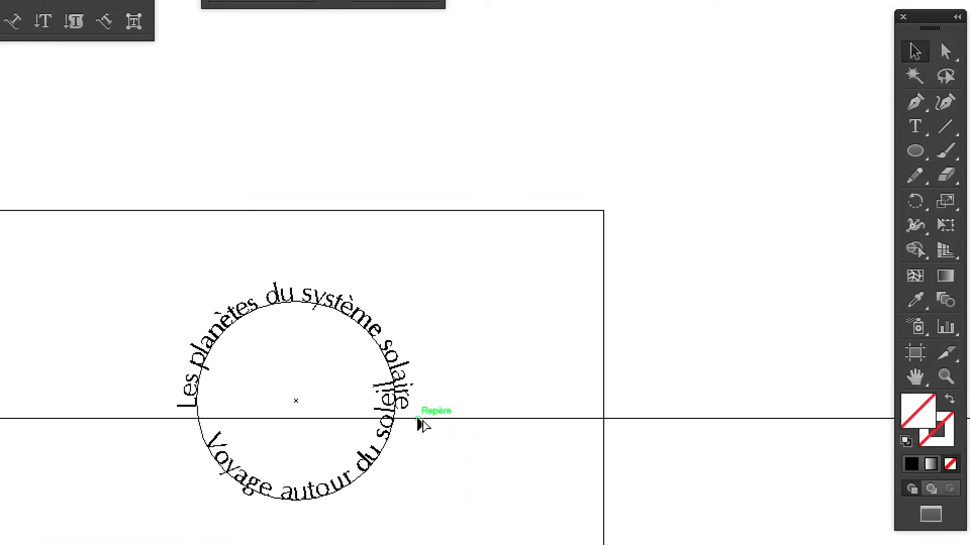
scroll(398, 419, up, 2)
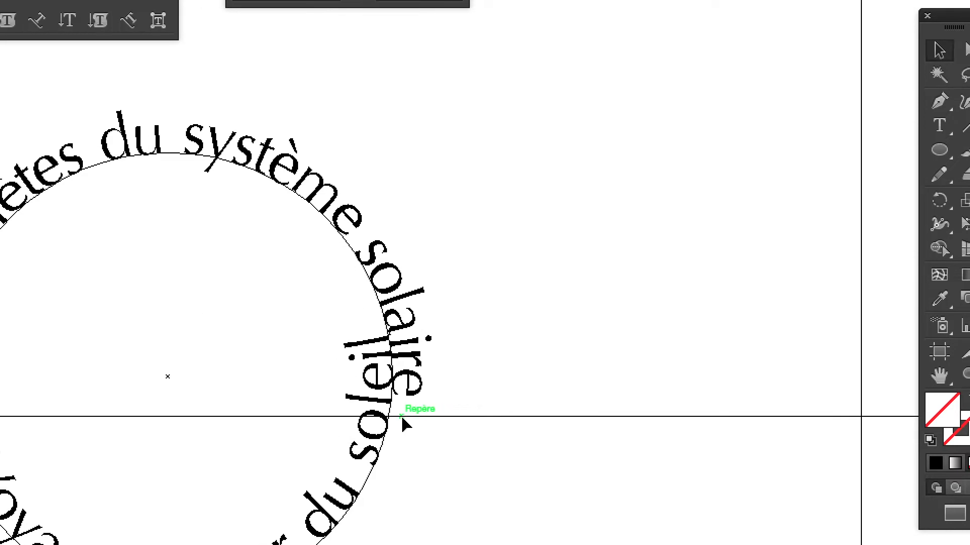
drag(377, 463, 498, 479)
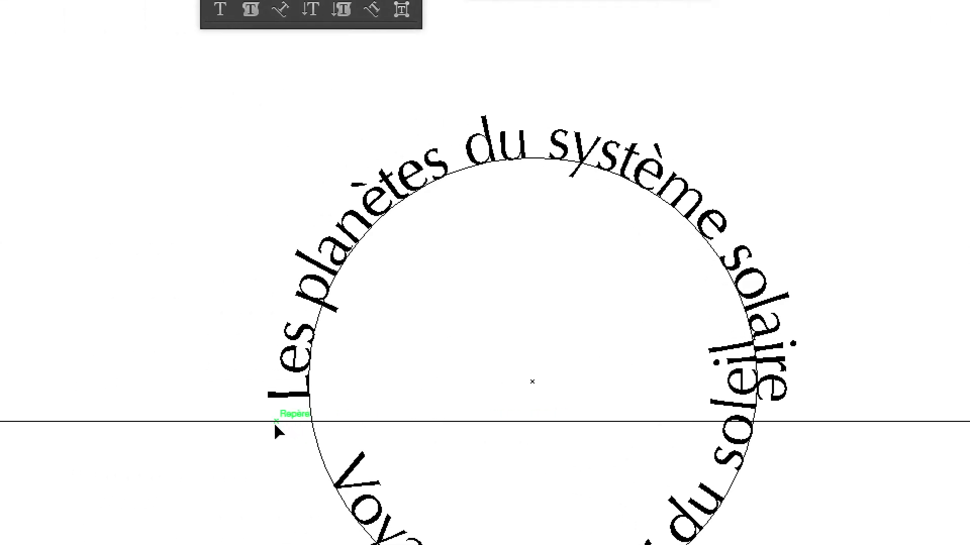
drag(187, 426, 194, 413)
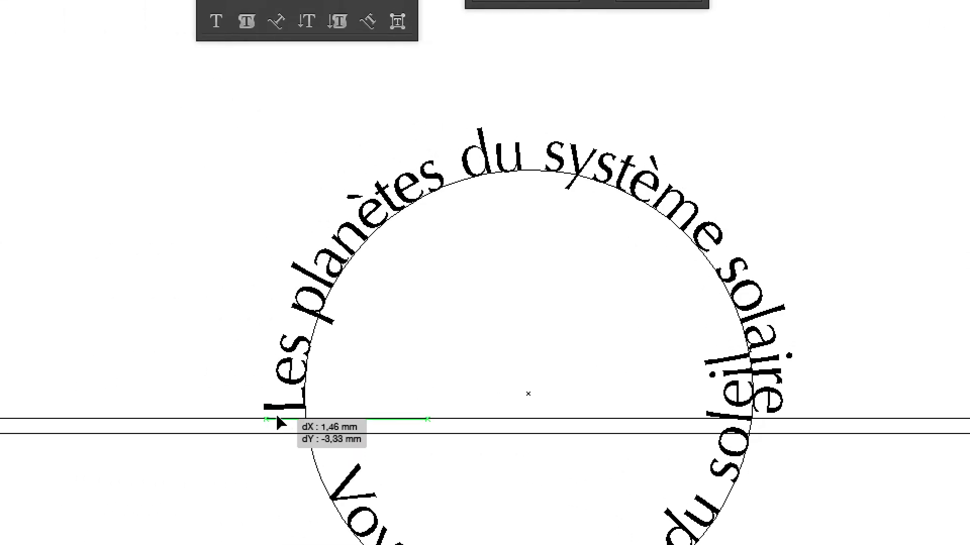
drag(278, 419, 286, 415)
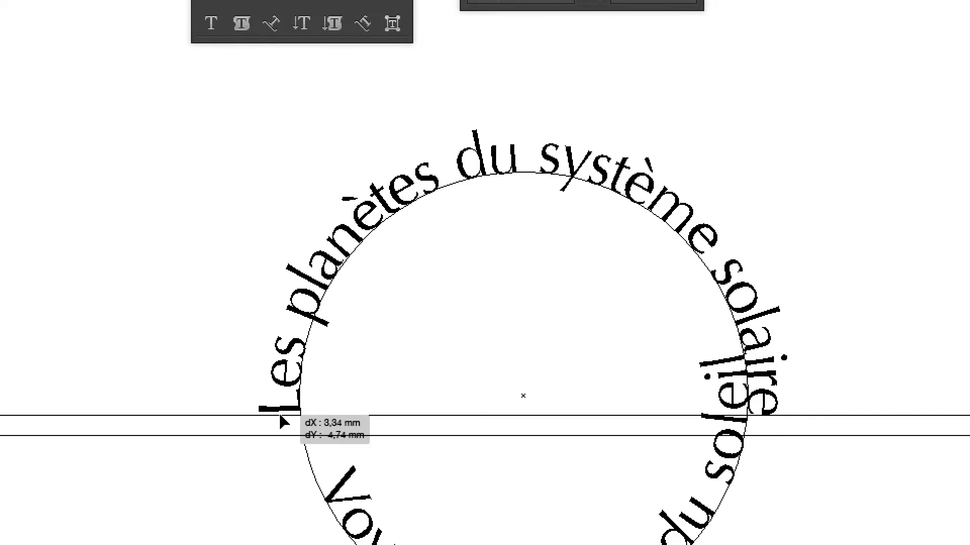
Slide the middle bracket of "Les planètes du système solaire" slightly so both ends of the text rest on the horizontal guide
click(493, 175)
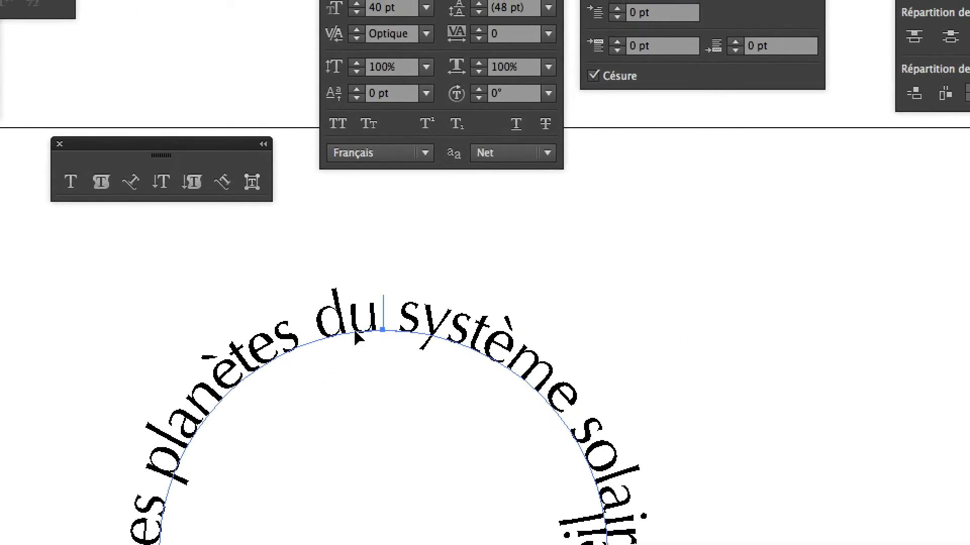
drag(363, 339, 383, 294)
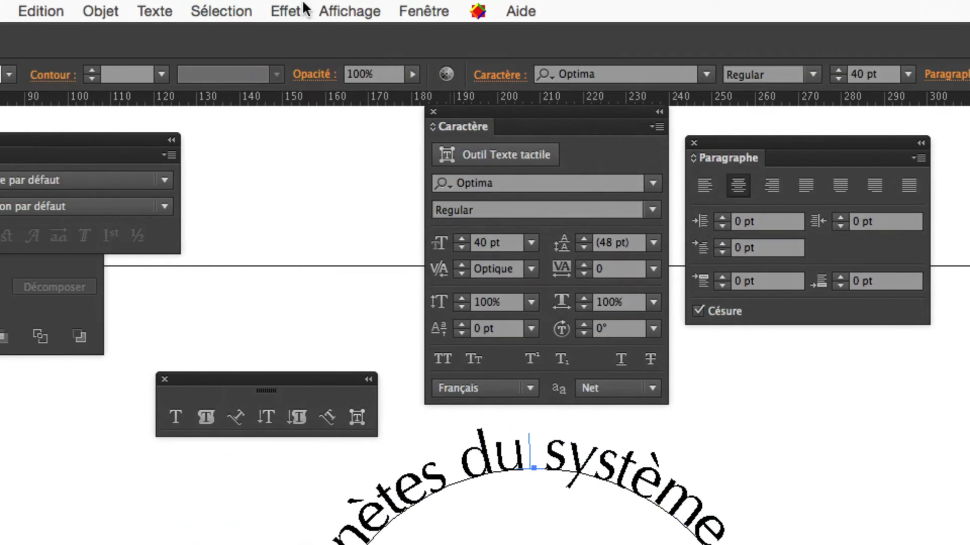
click(203, 0)
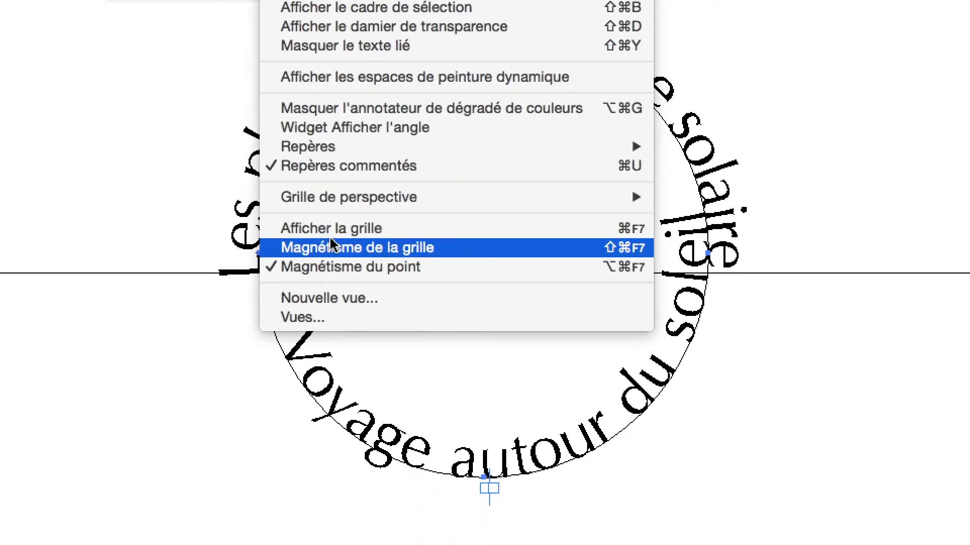
click(333, 208)
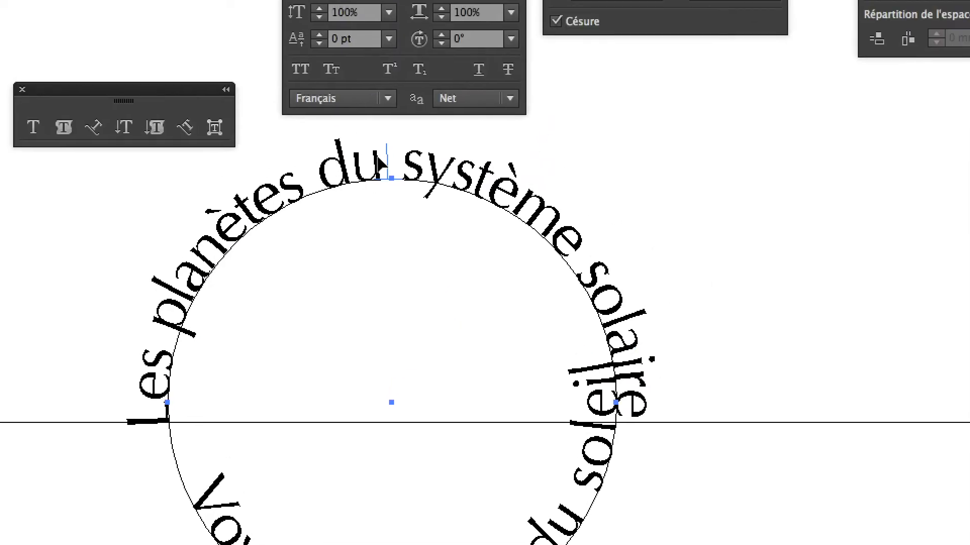
key(ctrl+a)
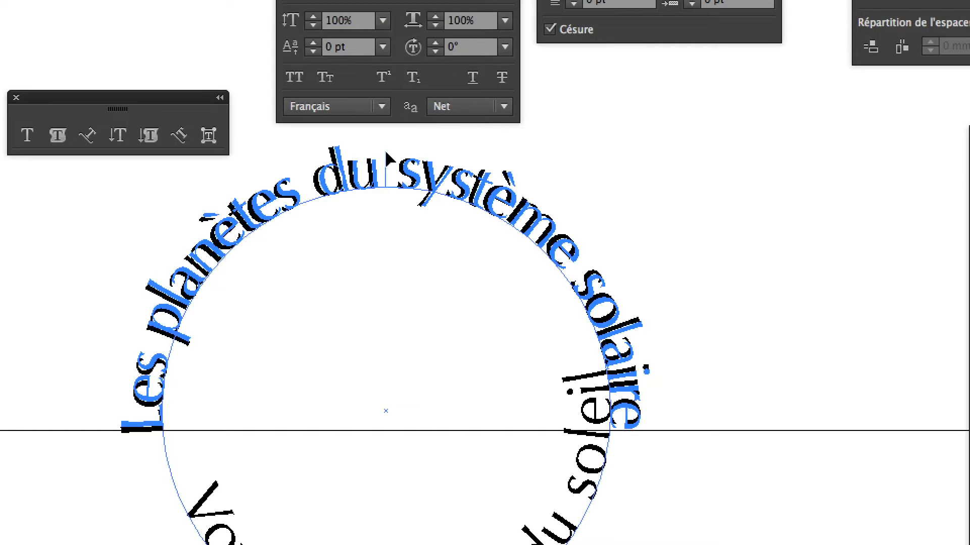
key(Escape)
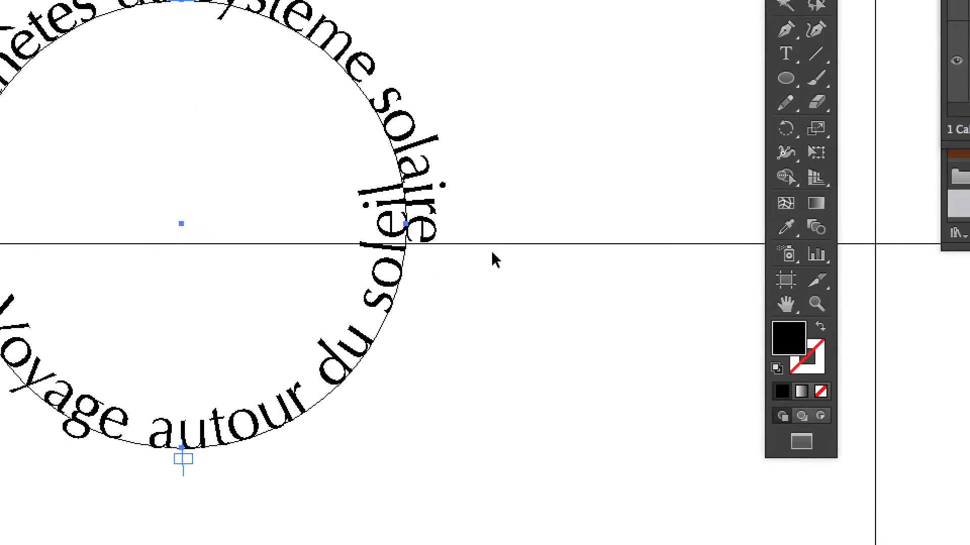
click(639, 264)
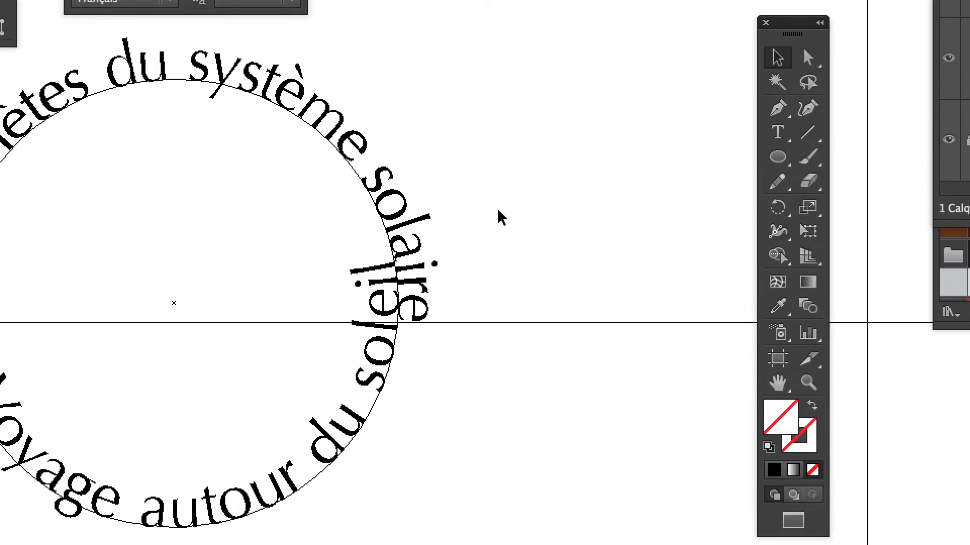
drag(498, 262, 511, 244)
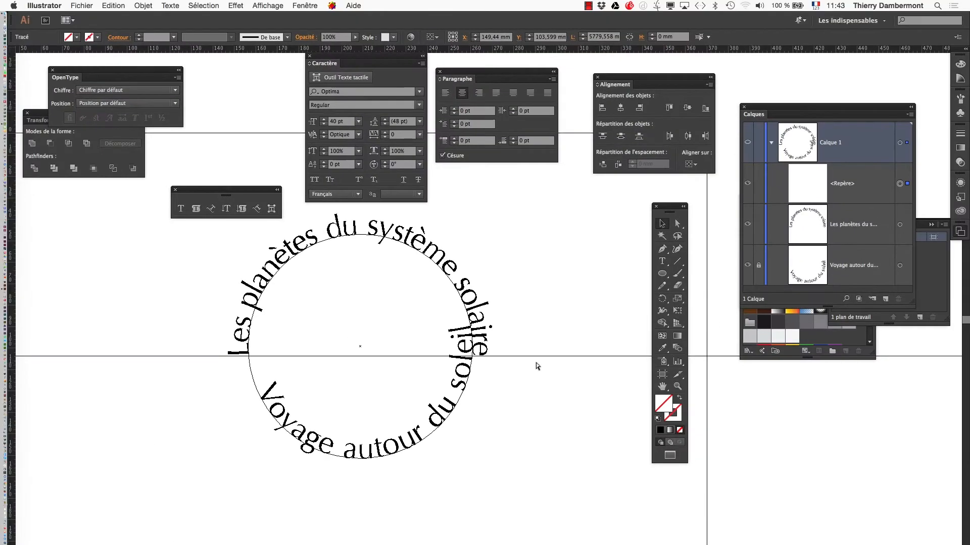
Save the document under the new name Etude-texte-04.ai in Adobe Illustrator format, in the "AI initiation Carnaval jour 5" folder
click(71, 6)
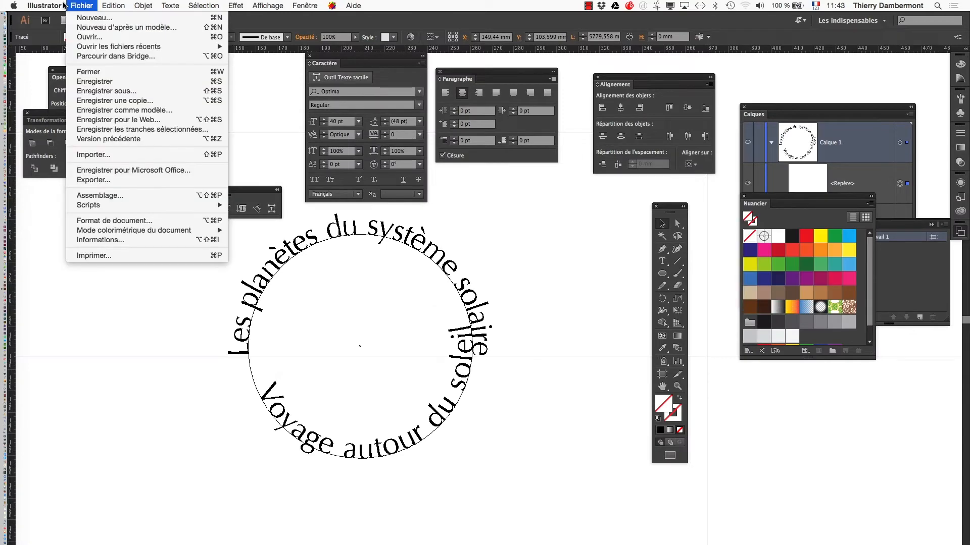
click(103, 97)
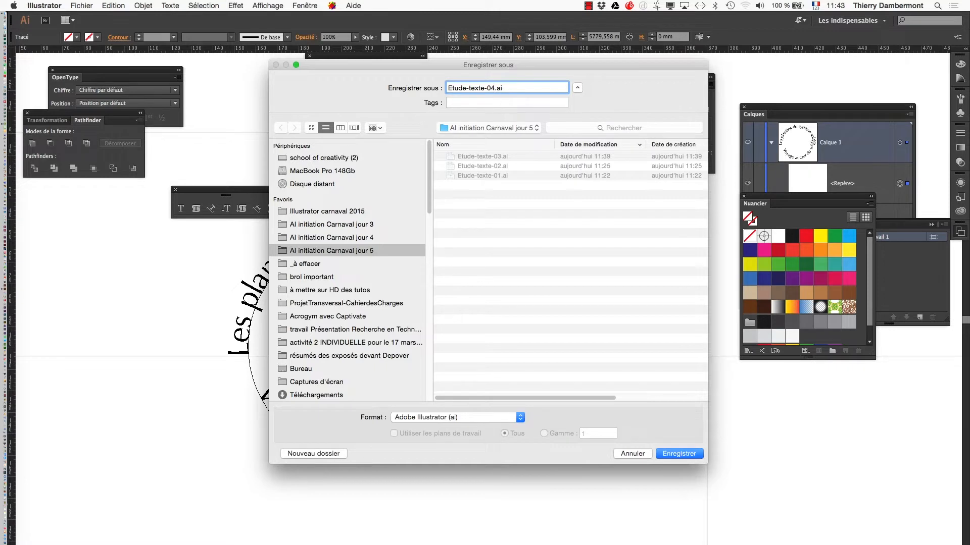
key(Return)
click(526, 379)
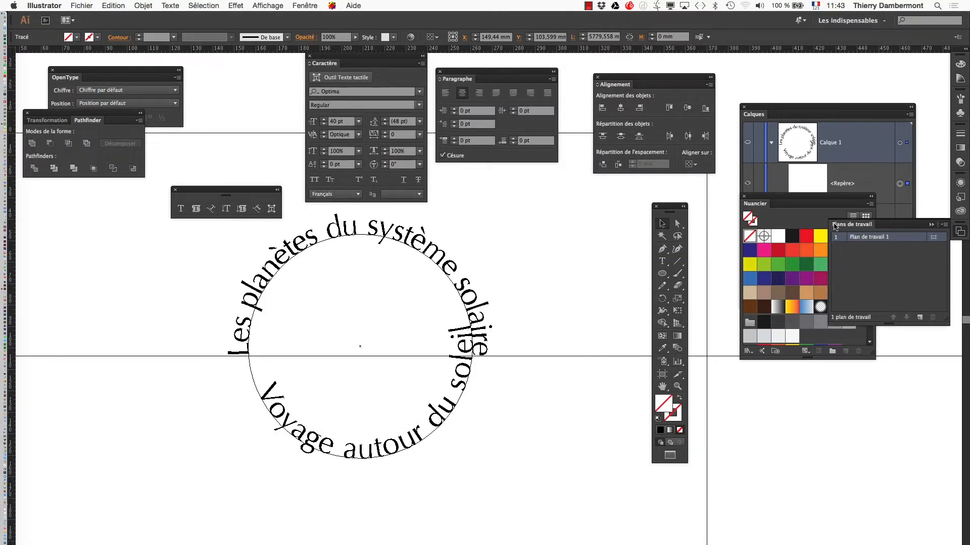
Close the Plans de travail panel and lock the <Repère> guide in the Calques panel, widened beside the circle texts
drag(834, 226, 784, 467)
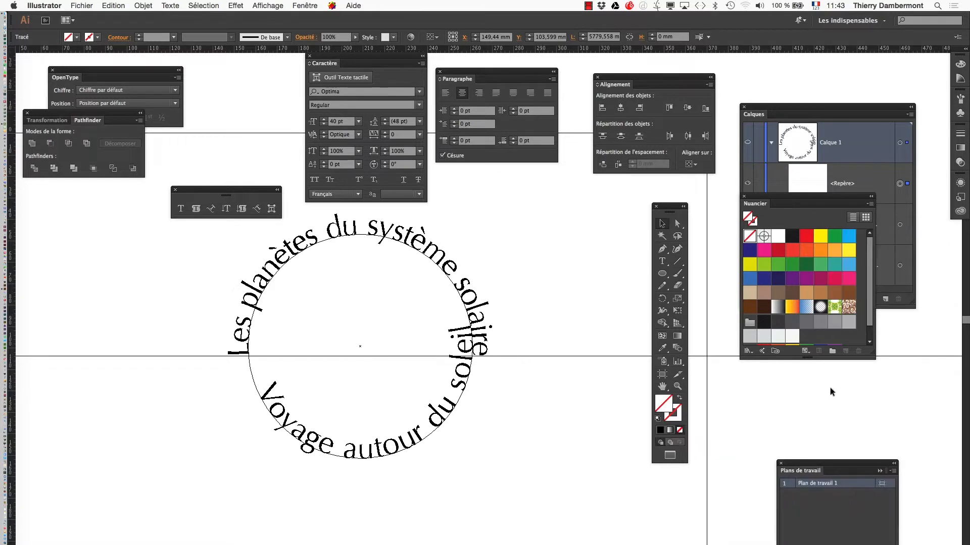
click(781, 463)
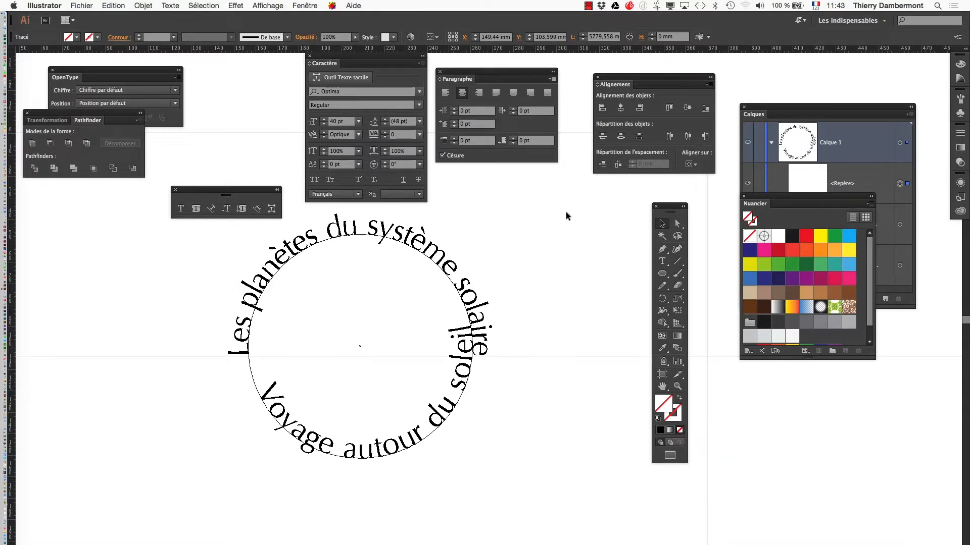
drag(790, 107, 533, 207)
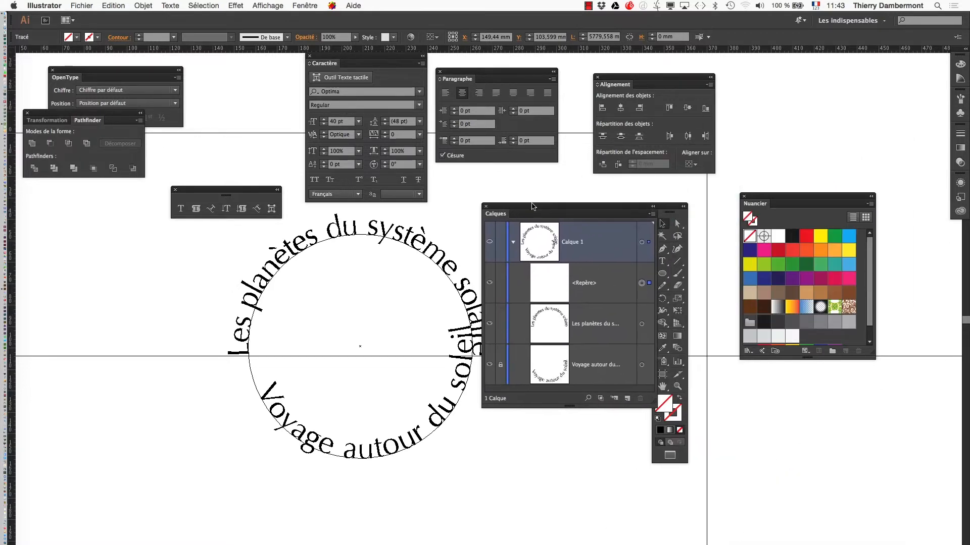
drag(650, 394, 650, 400)
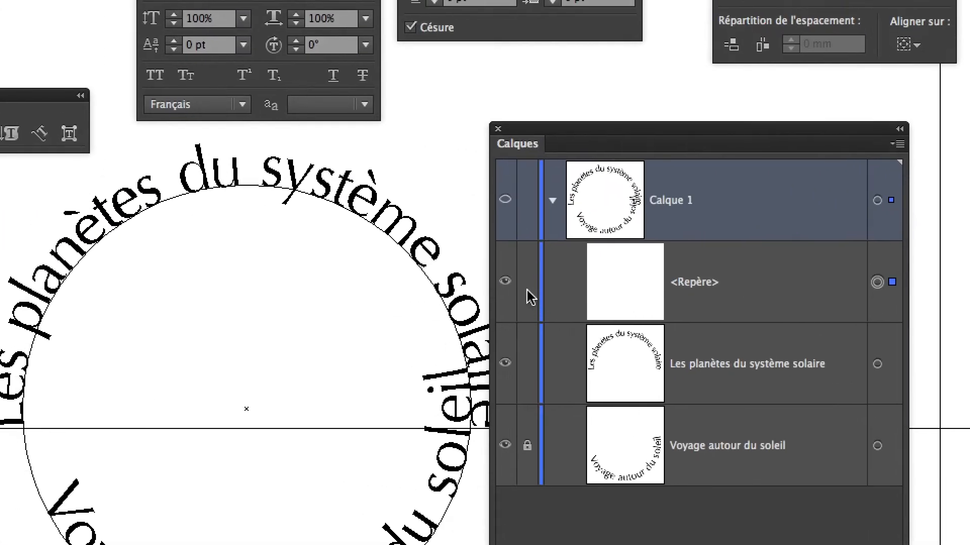
click(412, 283)
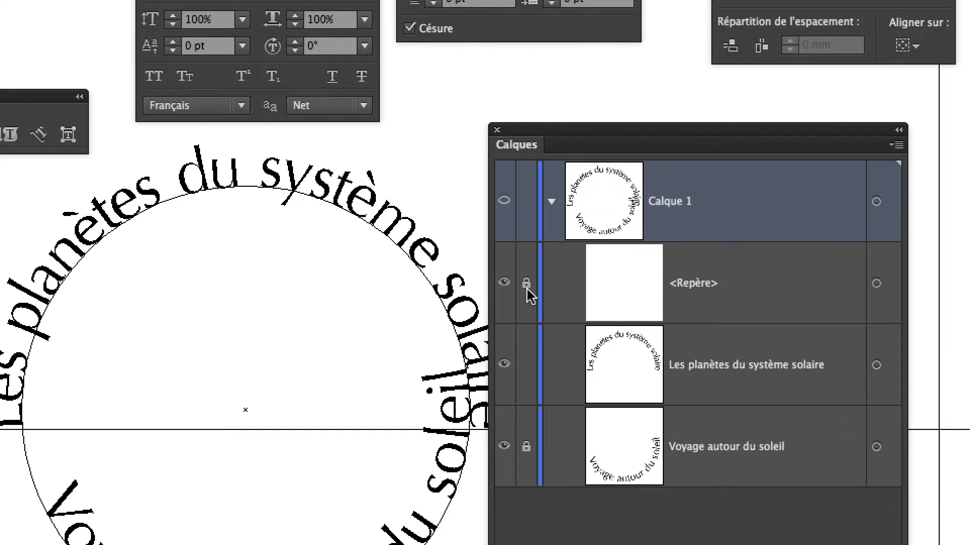
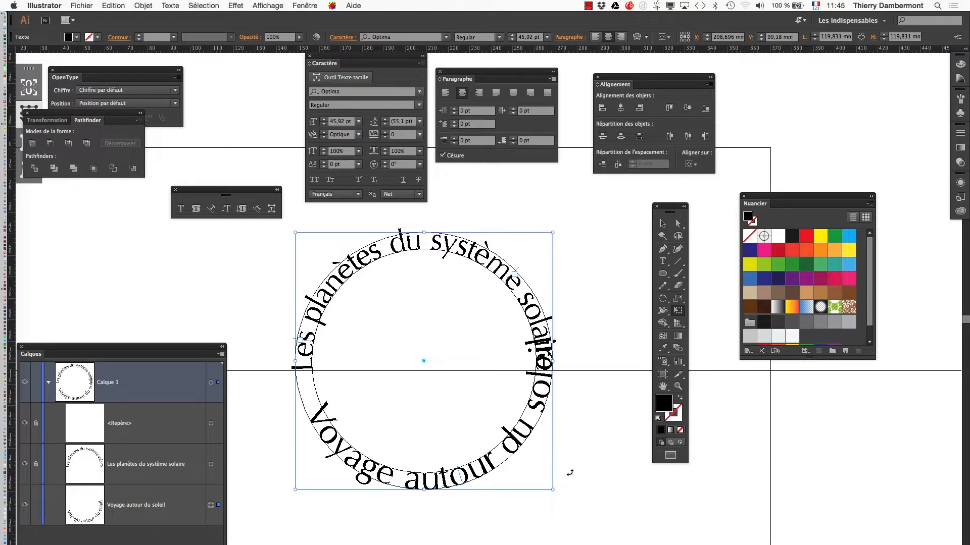
Undo the last scaling of the "Voyage autour du soleil" text and move the Calques panel up beside the circle
click(113, 5)
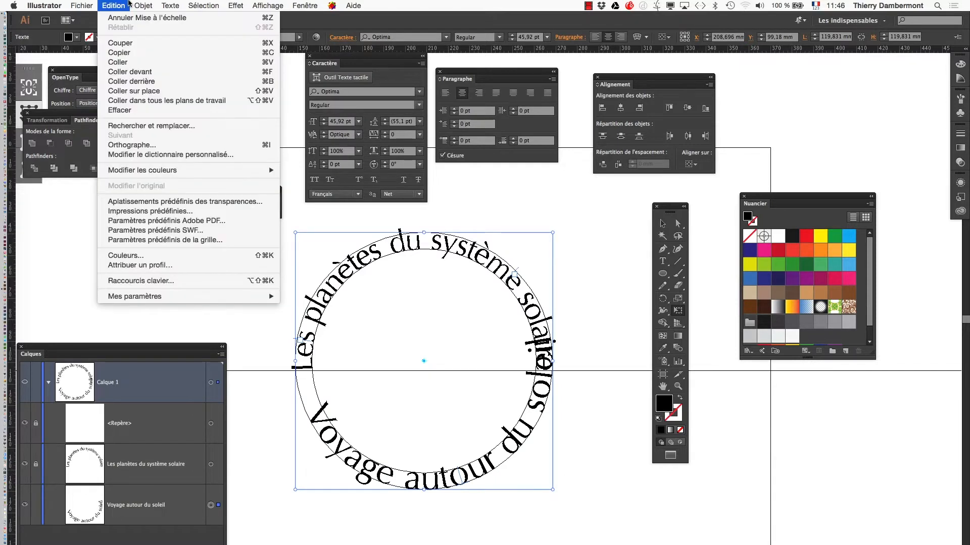
click(132, 17)
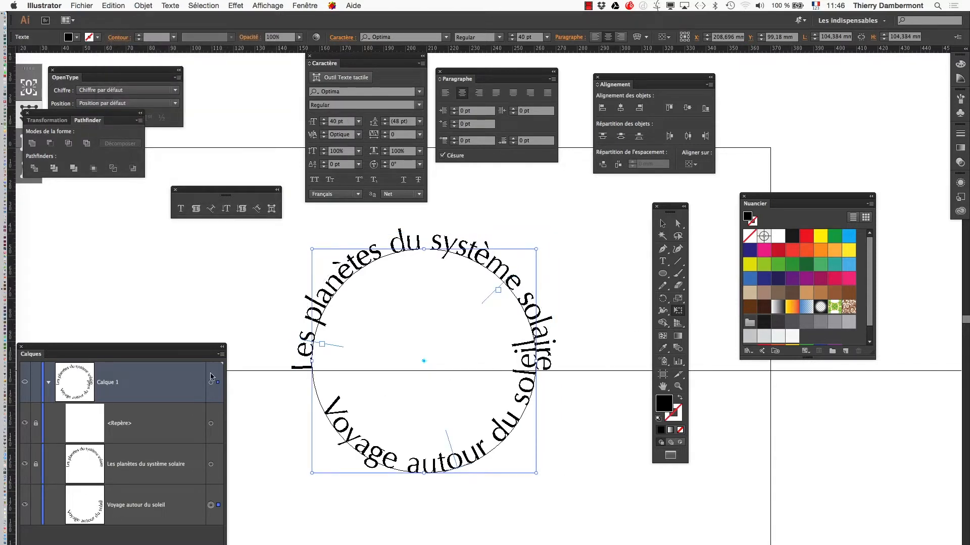
drag(157, 349, 210, 294)
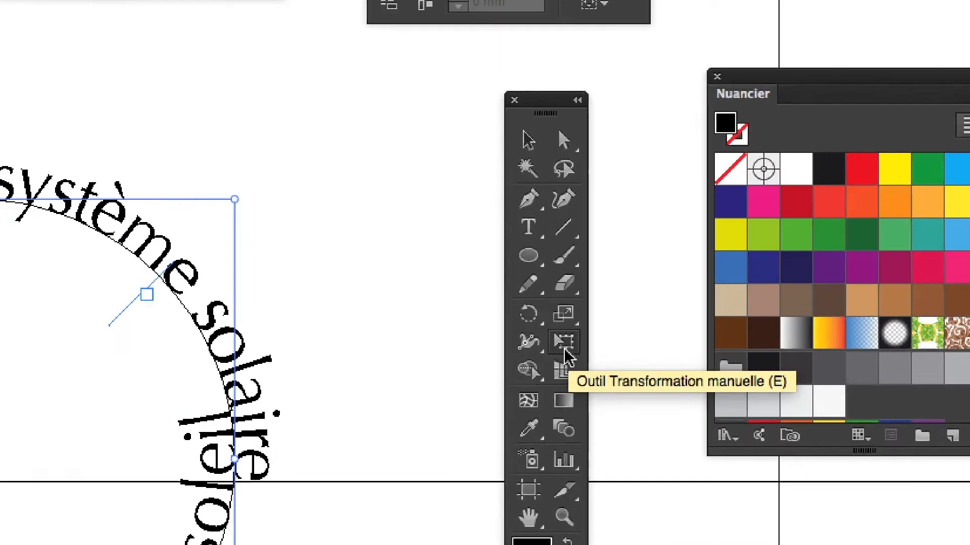
Scale the "Voyage autour du soleil" circle text up from its centre to about 120 mm wide with the Free Transform tool
click(561, 344)
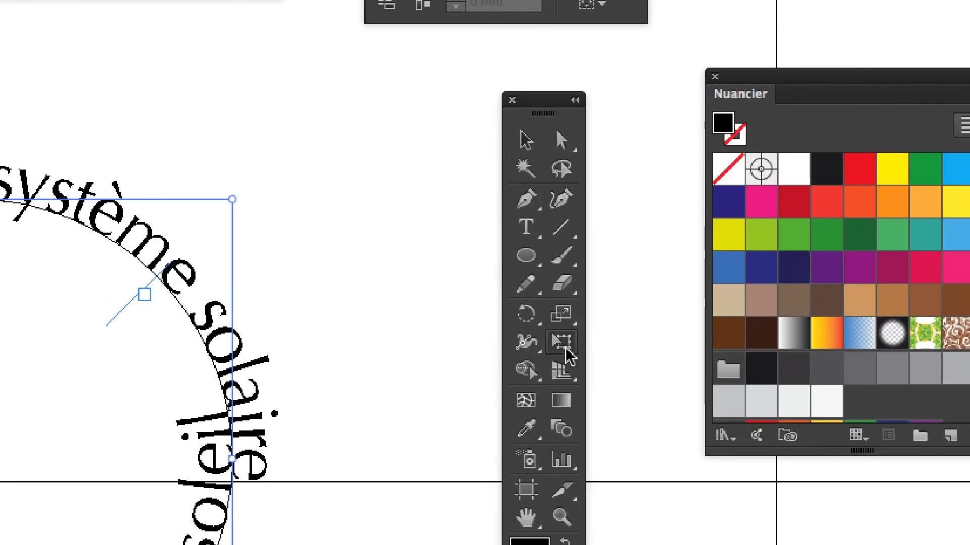
click(567, 347)
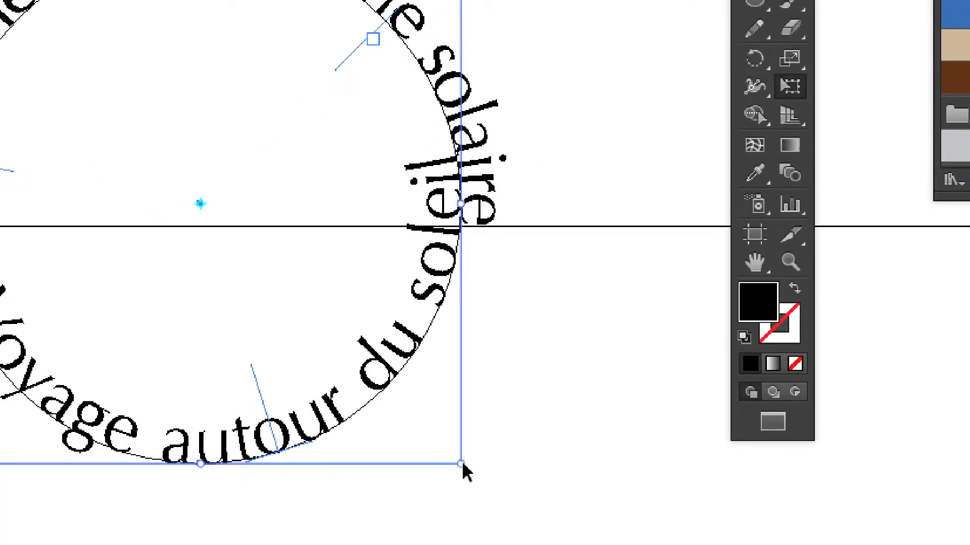
alt+super+click(462, 464)
drag(308, 339, 482, 544)
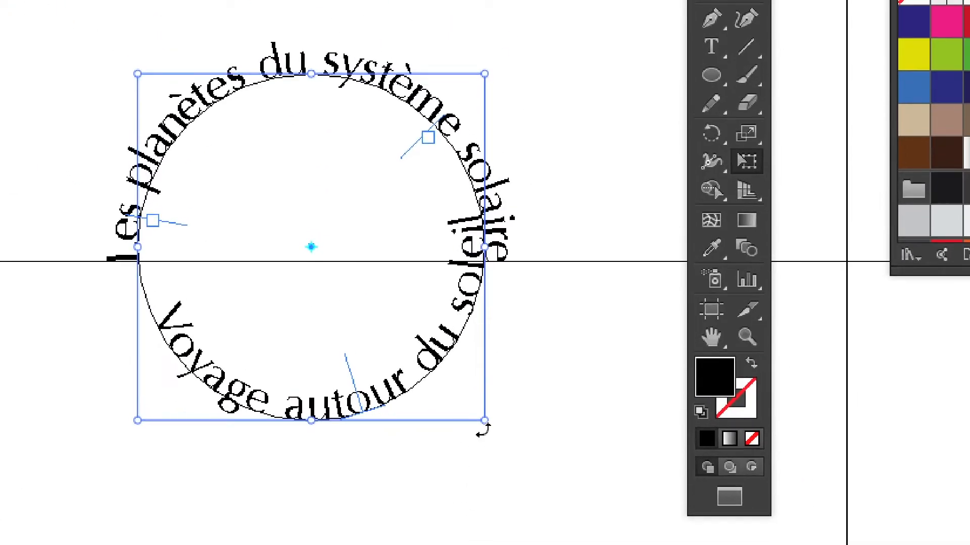
drag(508, 381, 481, 423)
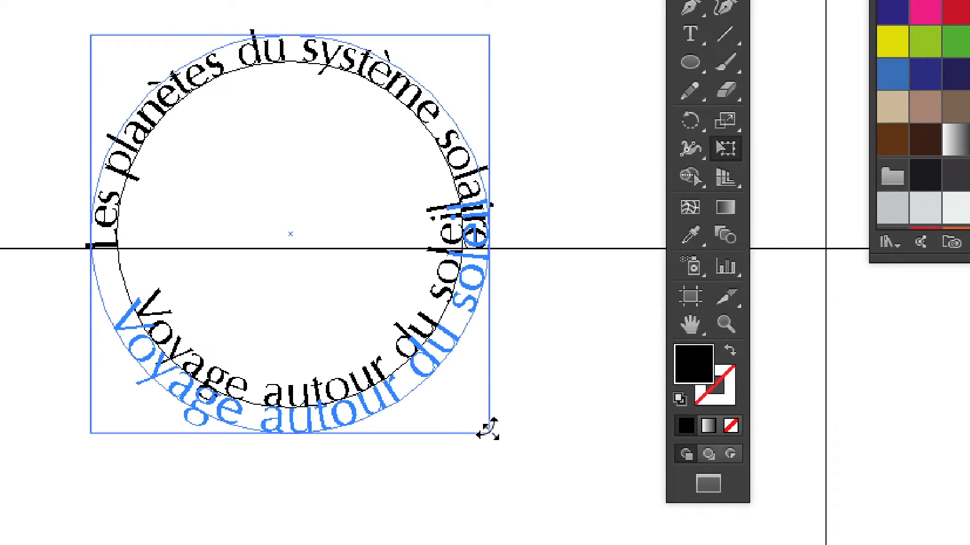
drag(488, 430, 487, 429)
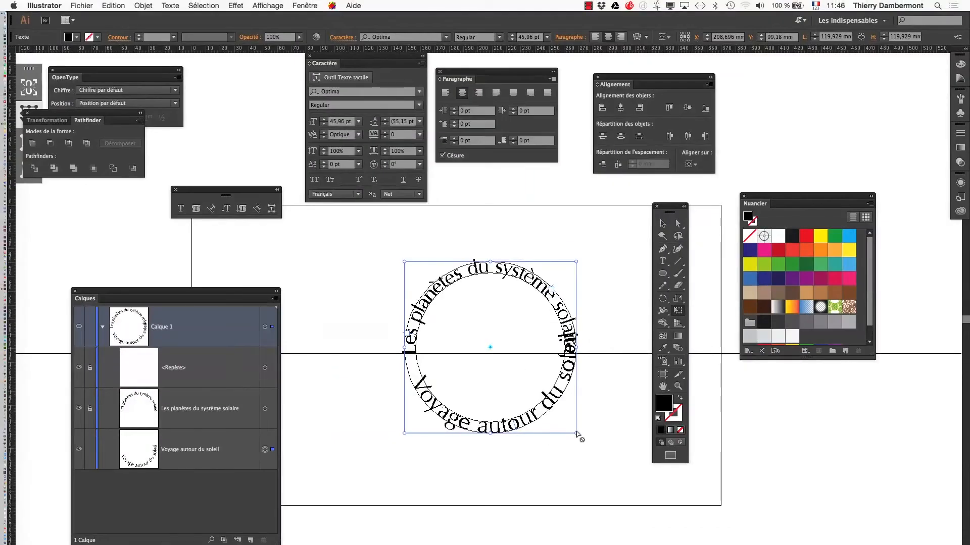
Slide "Voyage autour du soleil" along its circle until the text is centred at the bottom
drag(512, 413, 437, 423)
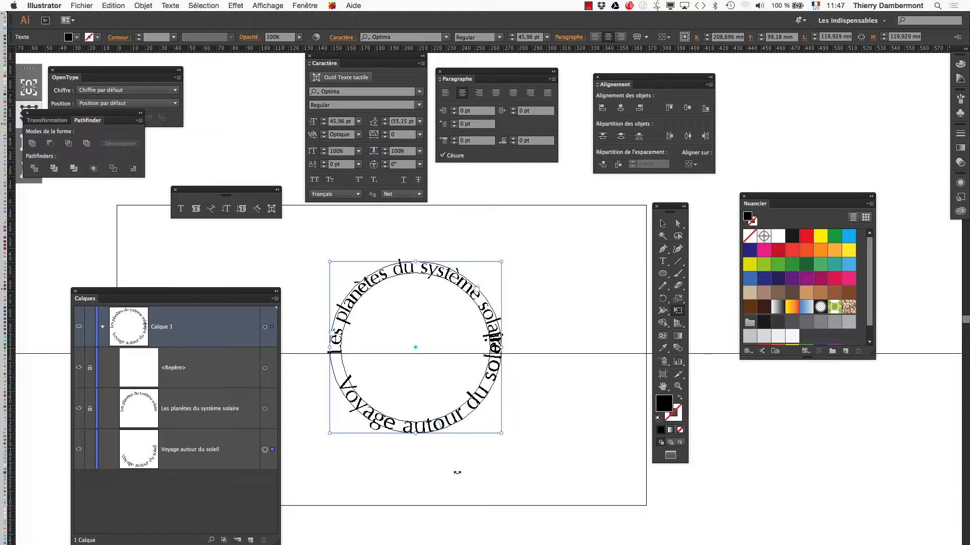
click(662, 224)
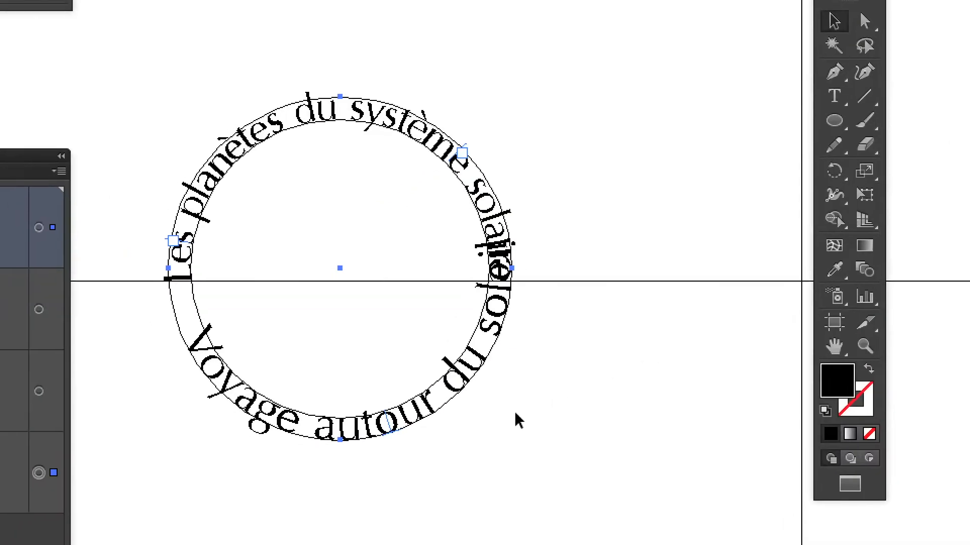
mouse_move(477, 413)
mouse_down()
mouse_move(440, 451)
mouse_move(468, 407)
mouse_move(464, 426)
mouse_up()
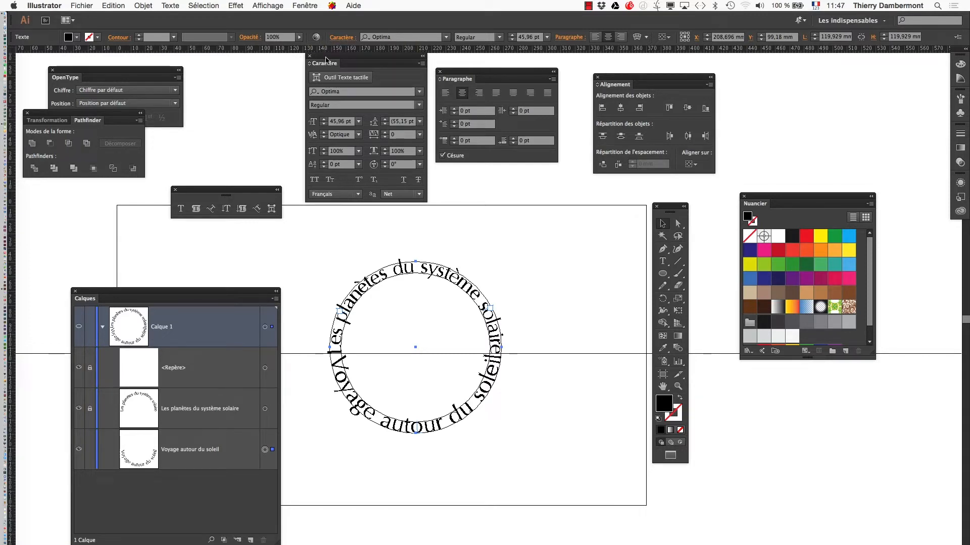
Move the Caractère panel beside the circle and reduce the font size of "Voyage autour du soleil" to 35 pt
drag(327, 60, 555, 303)
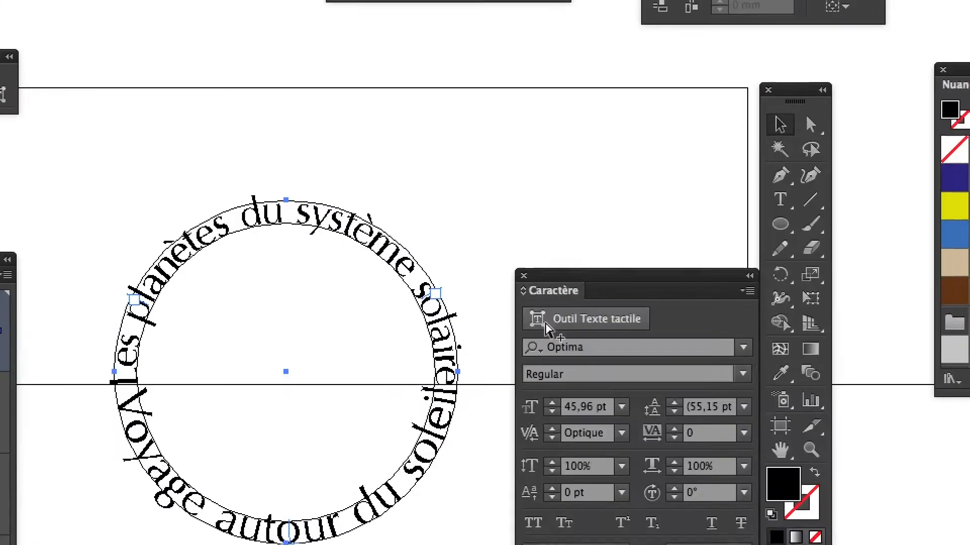
click(547, 352)
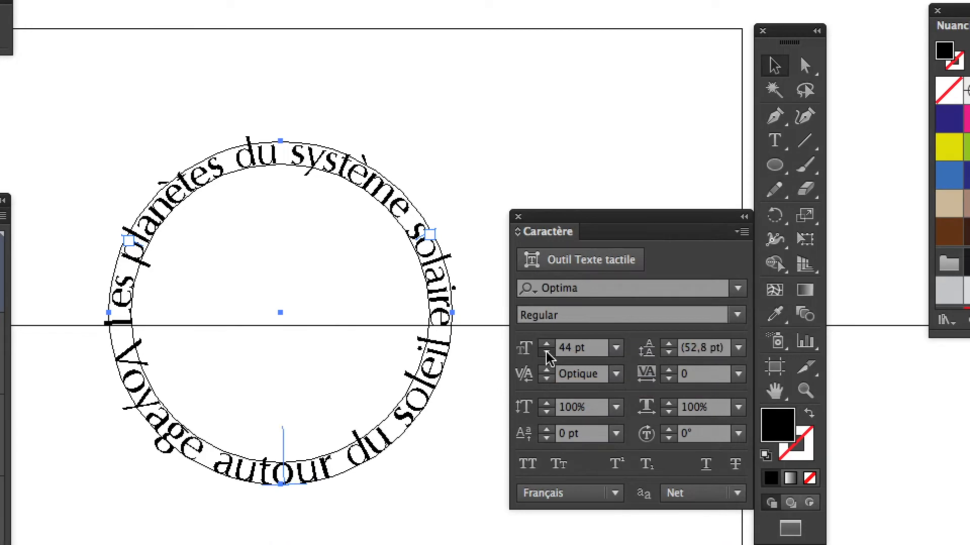
click(547, 353)
click(546, 352)
click(546, 353)
click(547, 352)
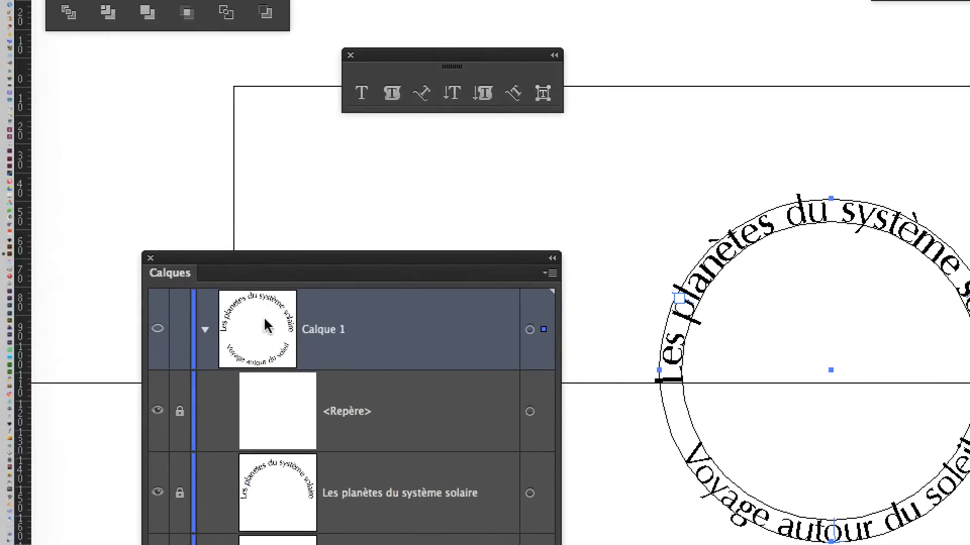
Lock "Voyage autour du soleil" and unlock "Les planètes du système solaire" in the Calques panel
drag(268, 293, 298, 235)
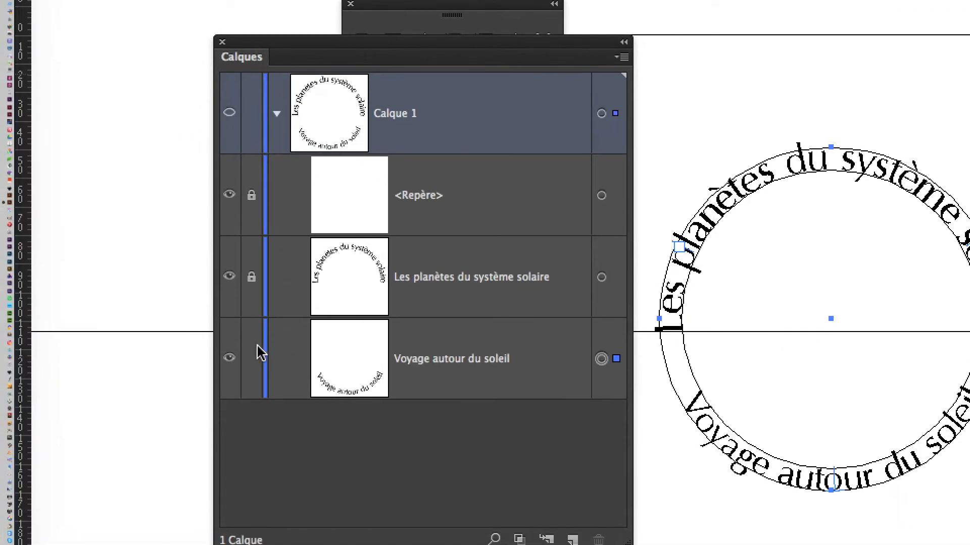
click(237, 364)
click(252, 318)
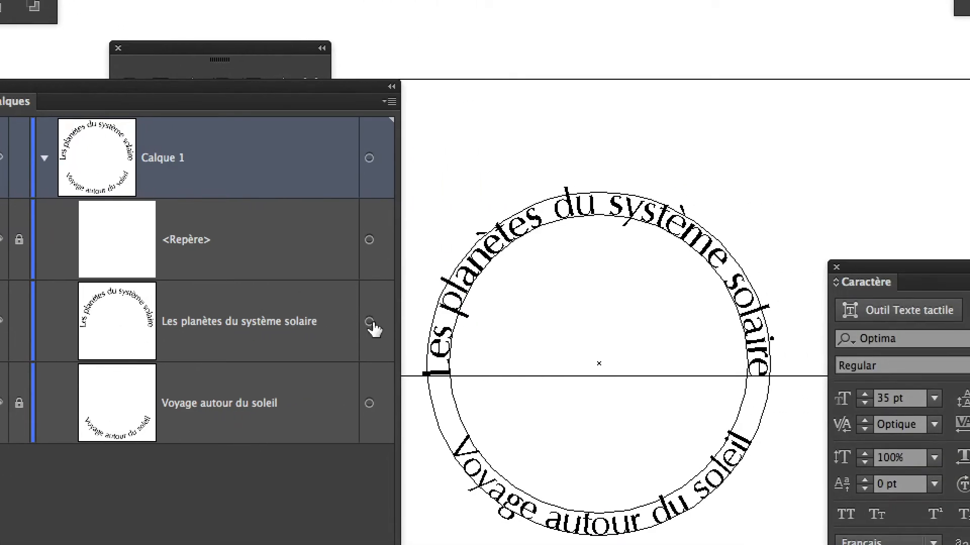
Target "Les planètes du système solaire" and reduce its font size to 31 pt
click(370, 324)
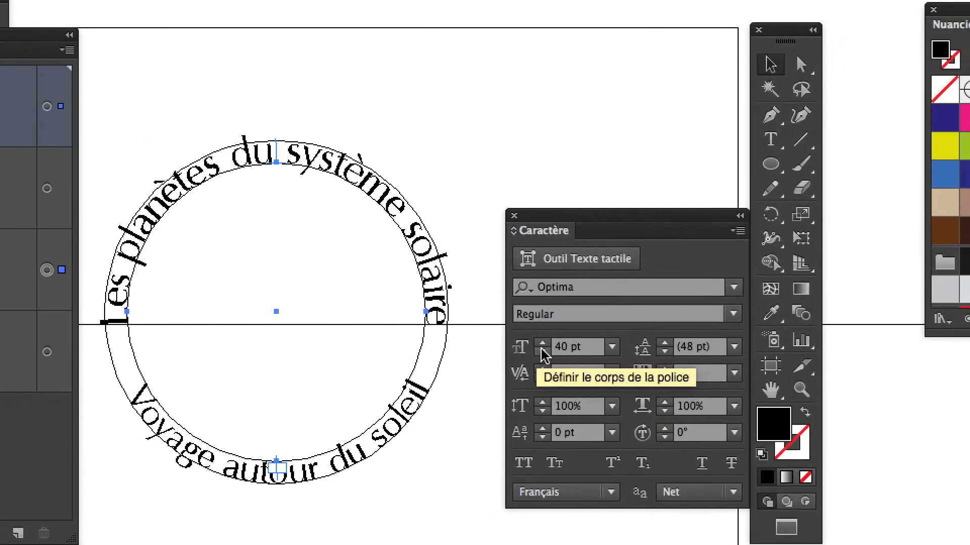
click(542, 352)
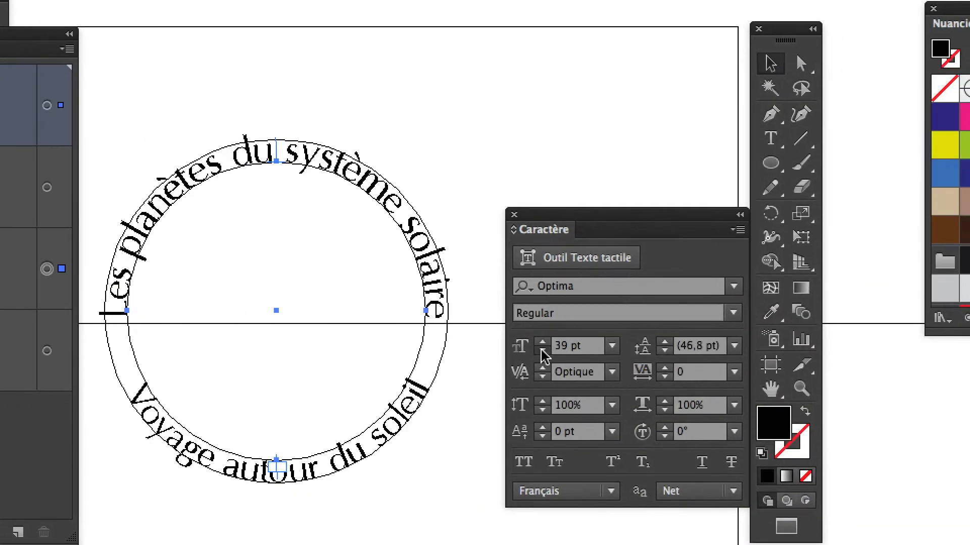
click(542, 352)
click(542, 352)
click(542, 352)
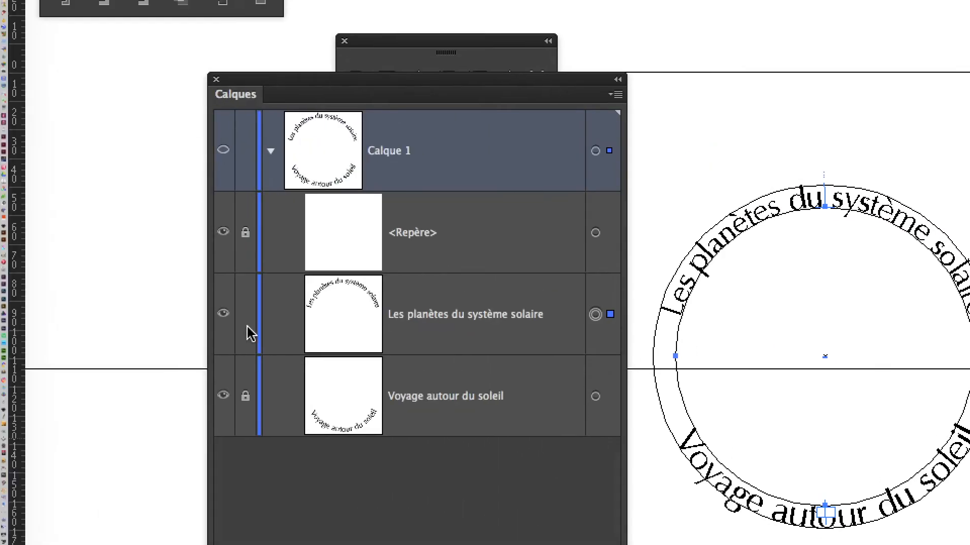
Lock "Les planètes du système solaire", unlock "Voyage autour du soleil" and scale that circle text down from its centre to about 115.6 mm
click(246, 327)
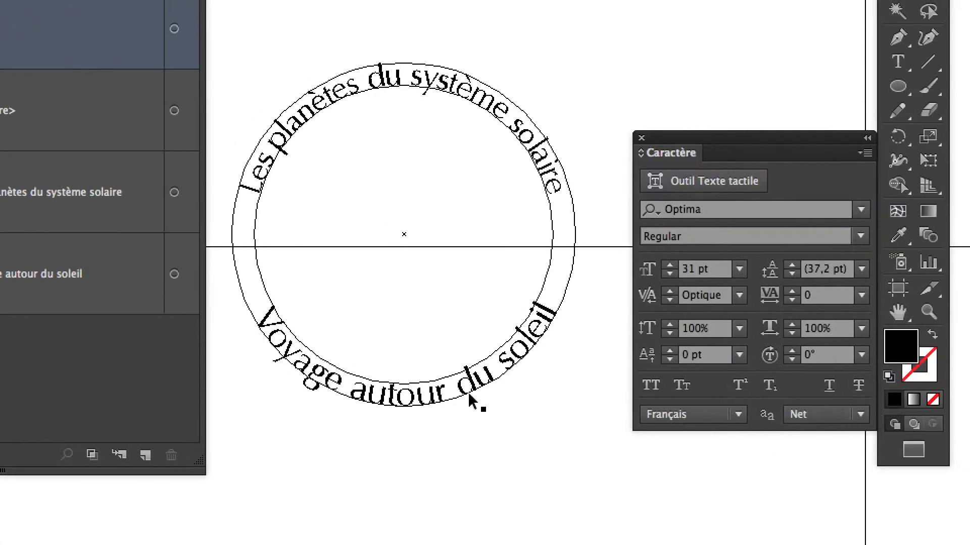
click(471, 400)
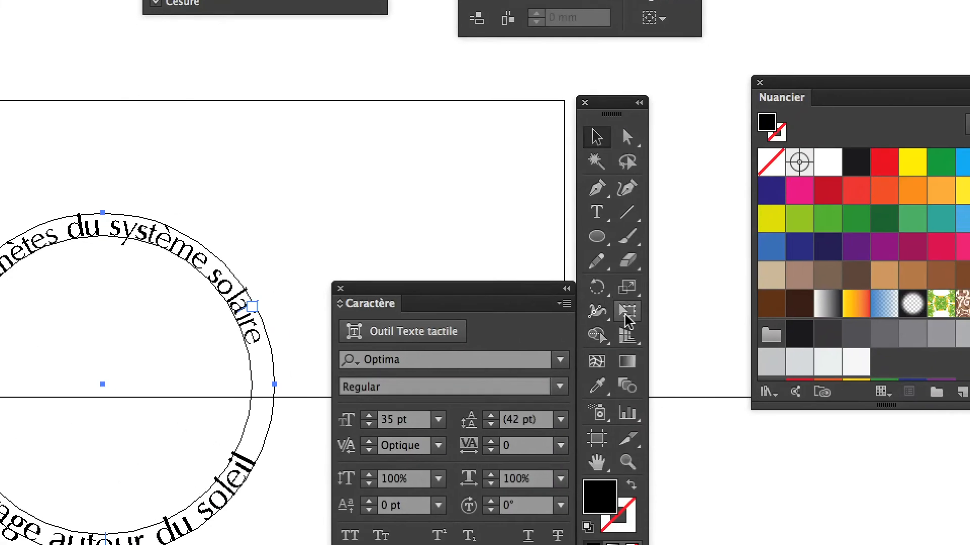
click(626, 316)
mouse_move(503, 397)
mouse_down()
mouse_move(531, 409)
mouse_move(486, 384)
mouse_move(499, 394)
mouse_up()
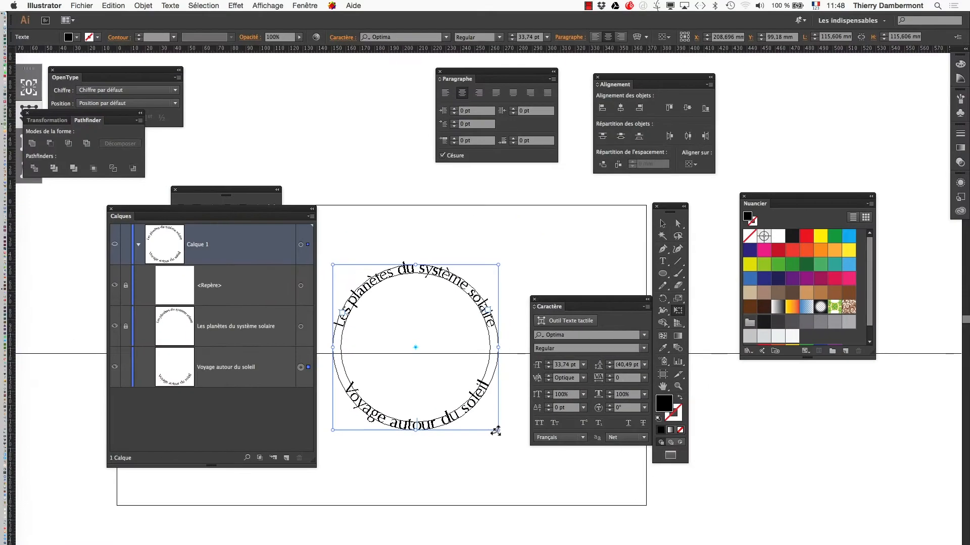
Move the Calques panel and the toolbox clear of the circle, deselect the text and switch from outline view back to preview
drag(281, 208, 213, 239)
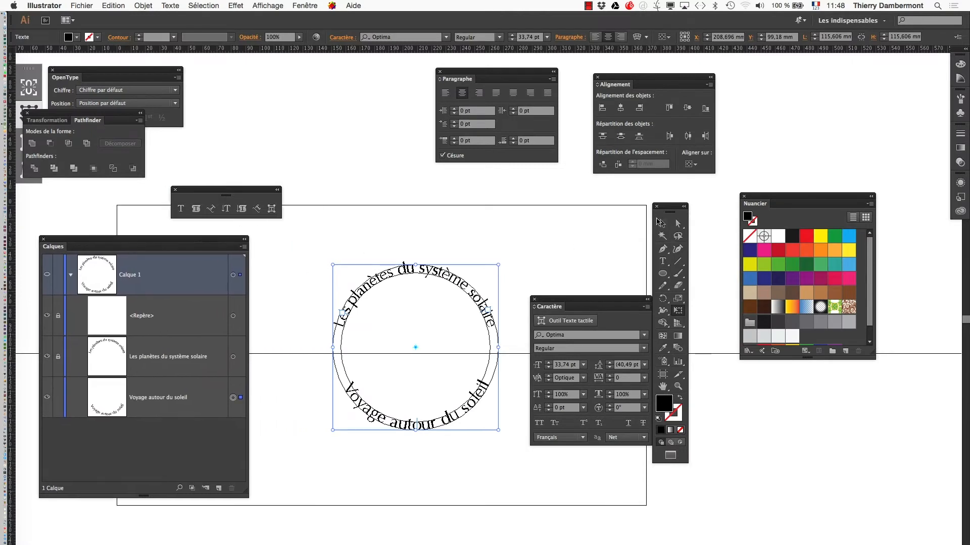
drag(670, 211, 700, 205)
click(692, 218)
click(564, 255)
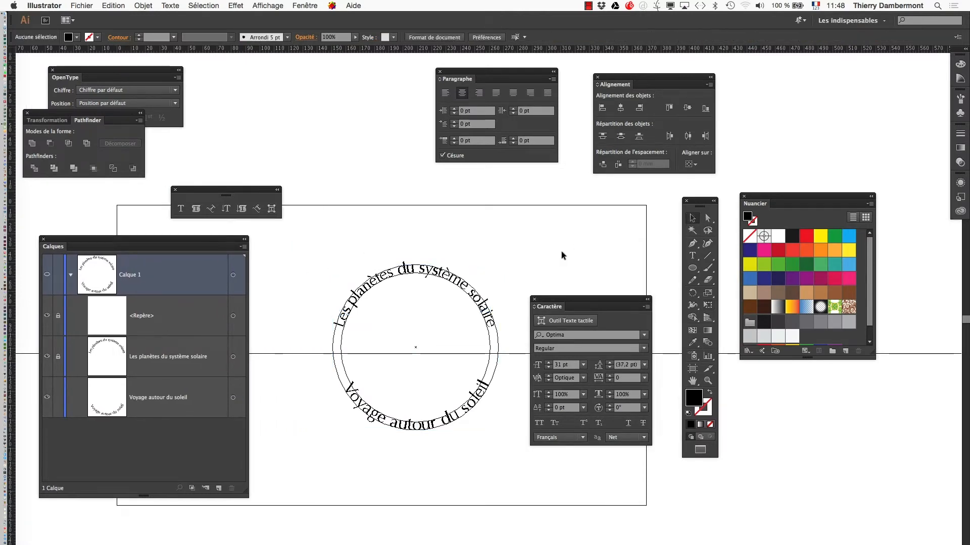
click(268, 6)
click(275, 16)
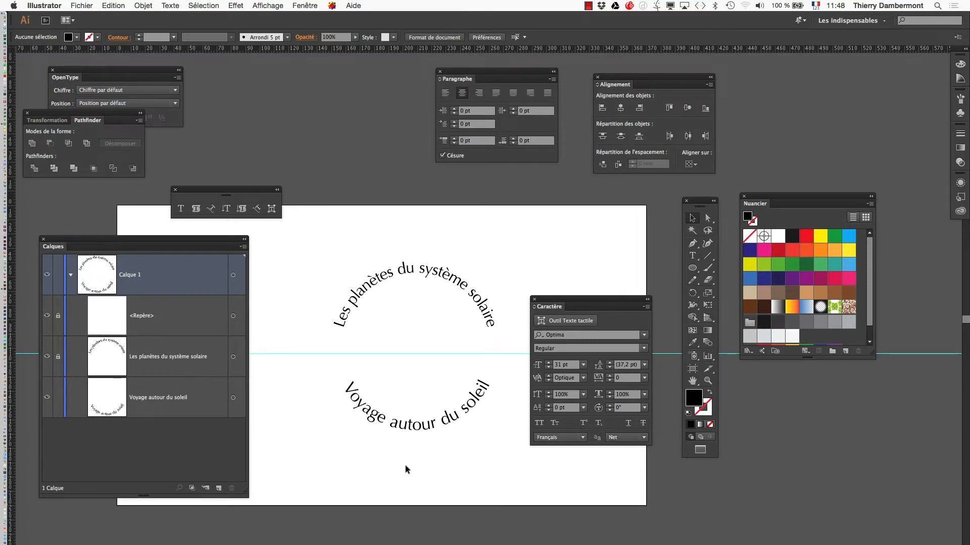
Save the document as Etude-texte-05.ai in Adobe Illustrator format, in the "AI initiation Carnaval jour 5" folder
click(82, 5)
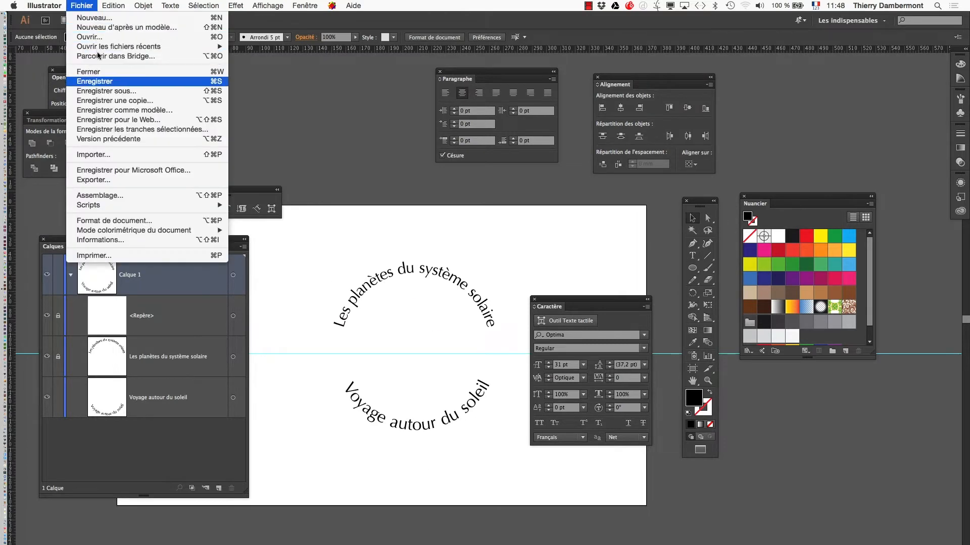
click(106, 91)
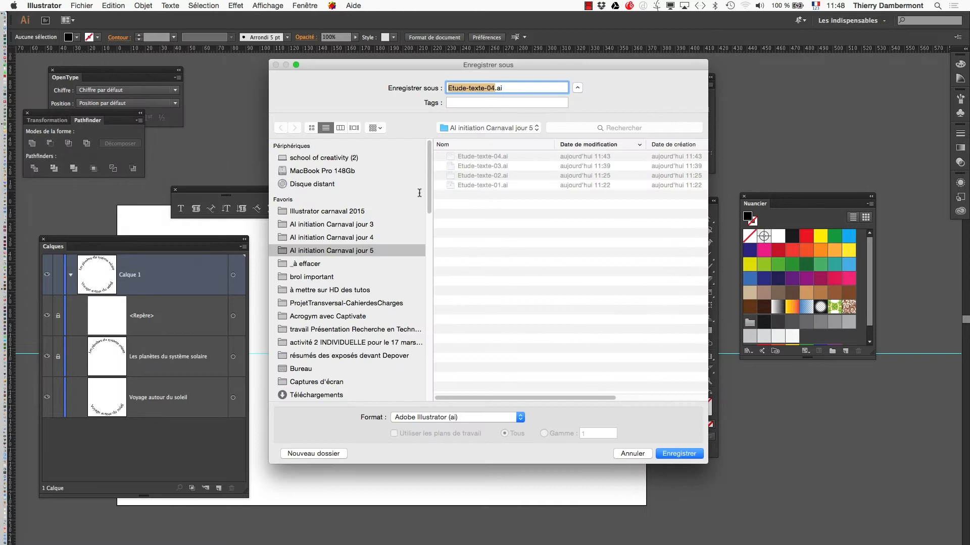
click(493, 89)
text(5)
click(669, 453)
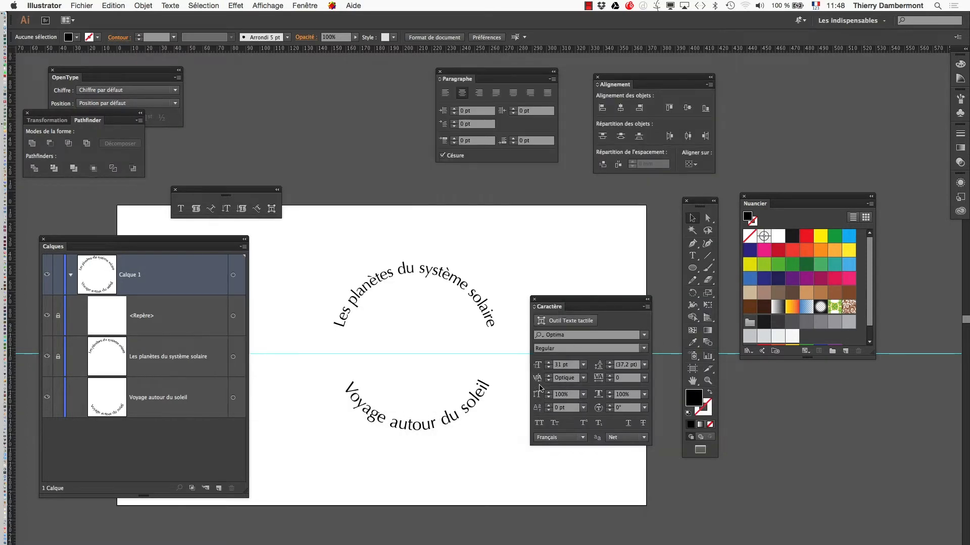
Move the Caractère panel off the artboard, below the Nuancier panel
drag(597, 299, 864, 399)
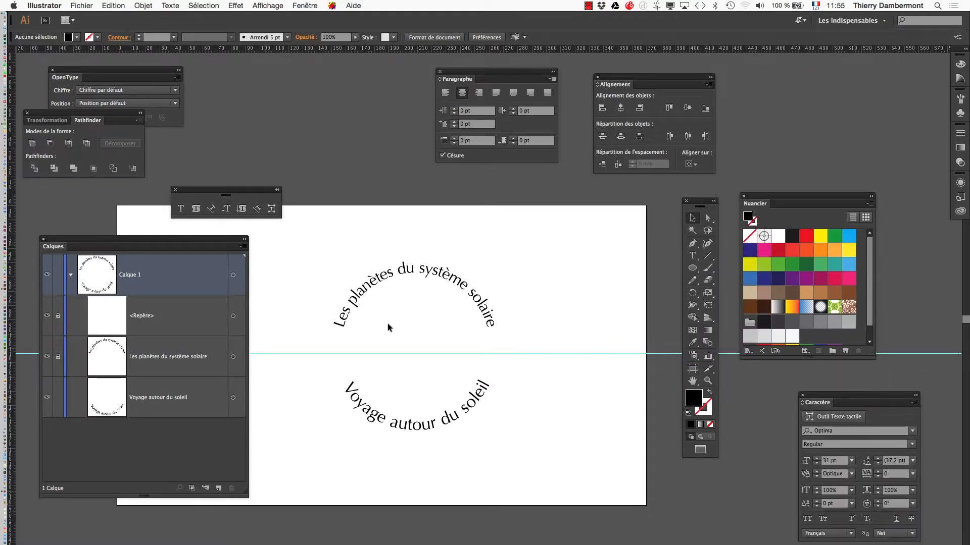
scroll(387, 326, up, 1)
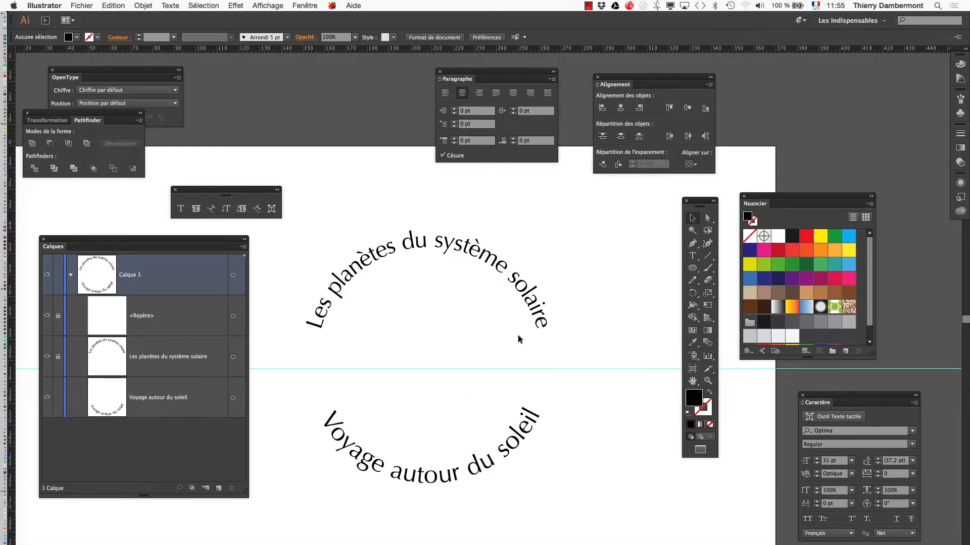
alt+super+click(532, 375)
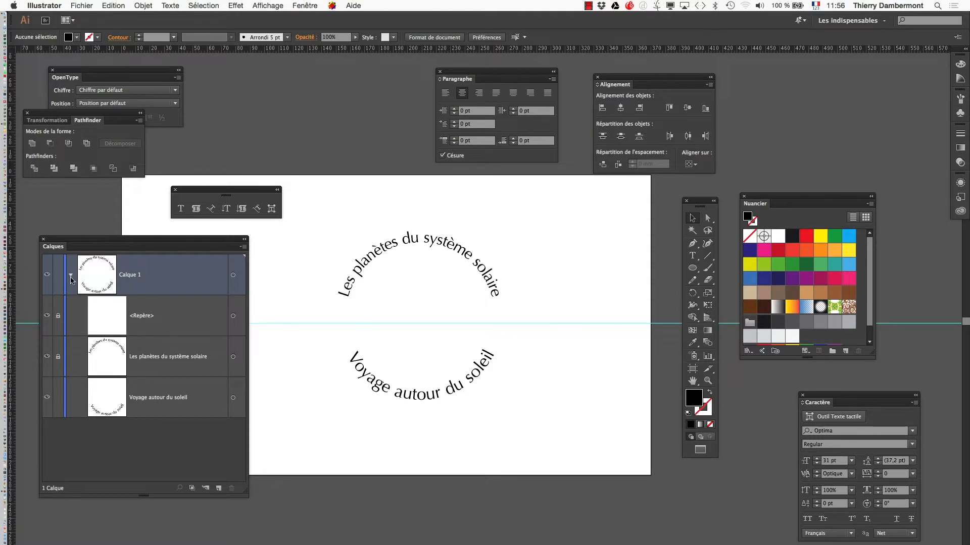
Collapse and lock Calque 1, and create a new layer above it
click(71, 277)
drag(83, 245, 198, 258)
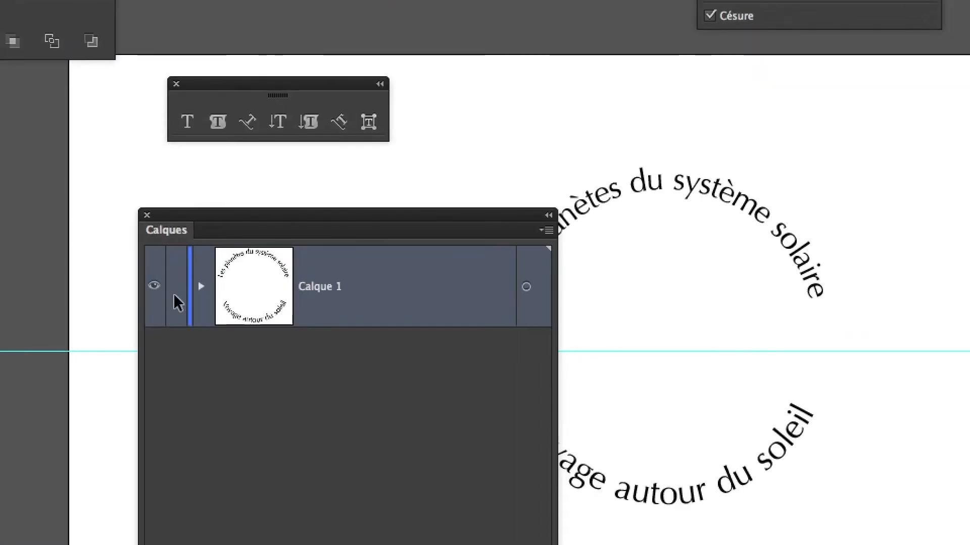
click(175, 295)
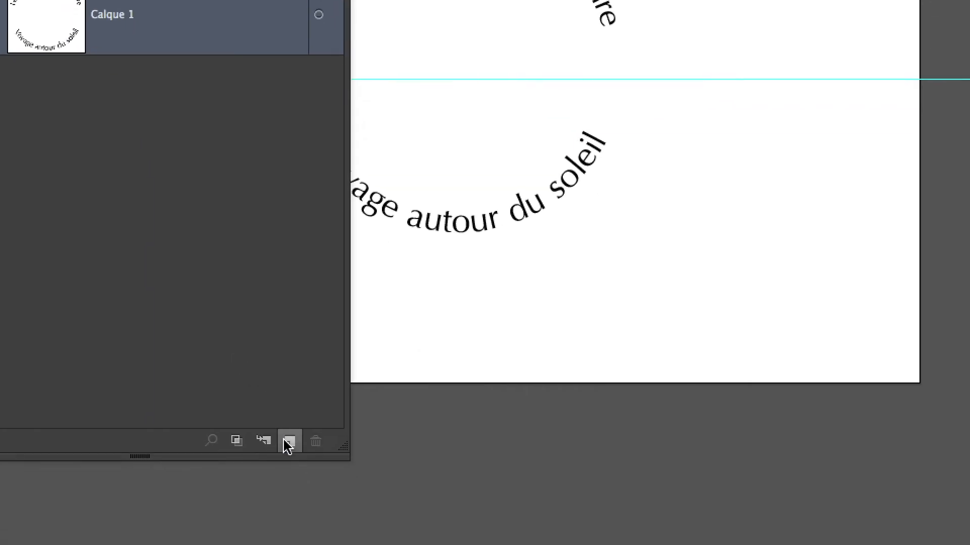
click(370, 544)
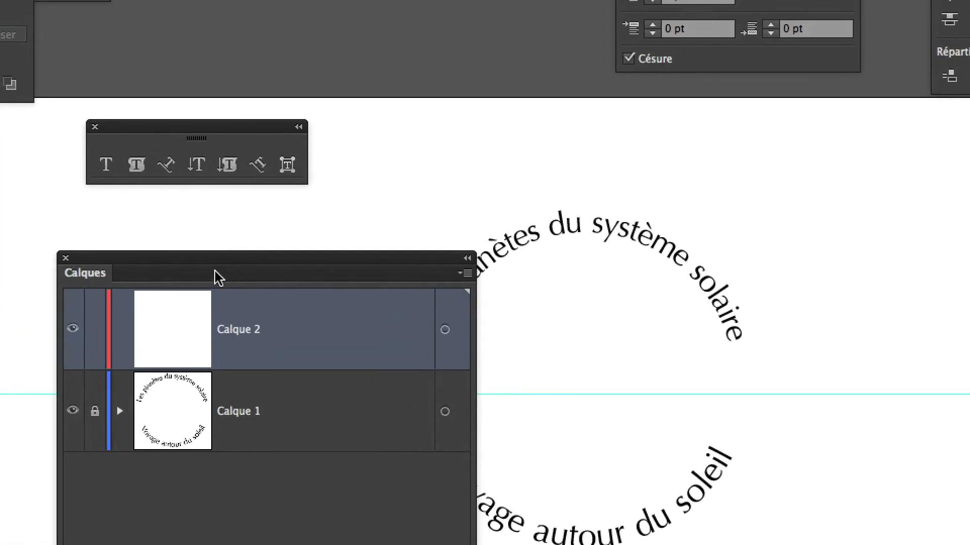
Shrink the Calques panel and bring the artboard into view so both circle texts sit clear of the panel
drag(218, 282, 171, 247)
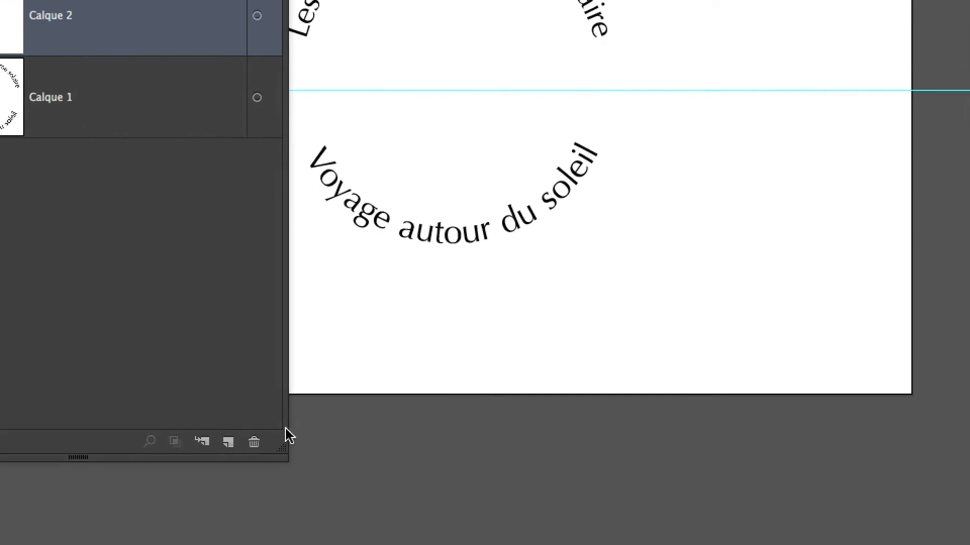
drag(256, 419, 279, 345)
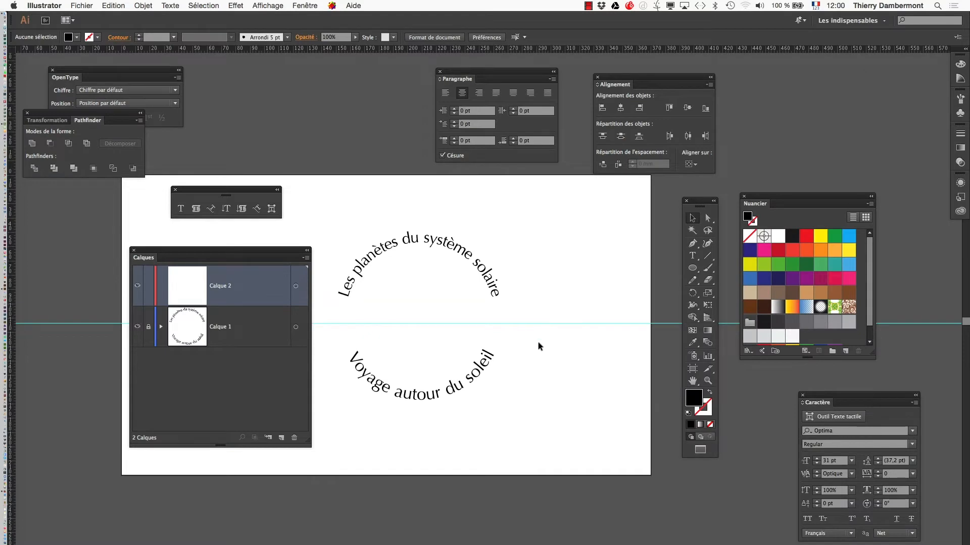
alt+super+click(822, 376)
drag(815, 431, 744, 450)
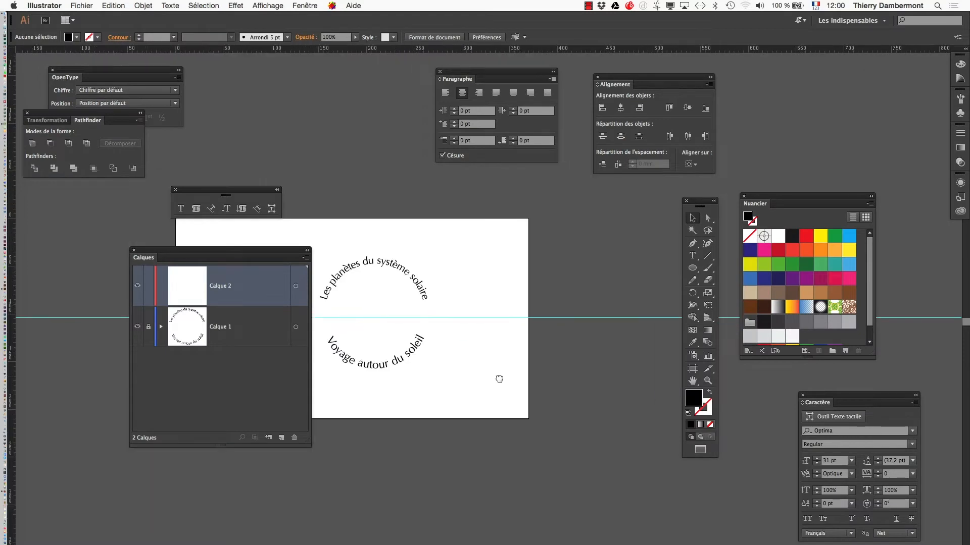
drag(499, 378, 708, 376)
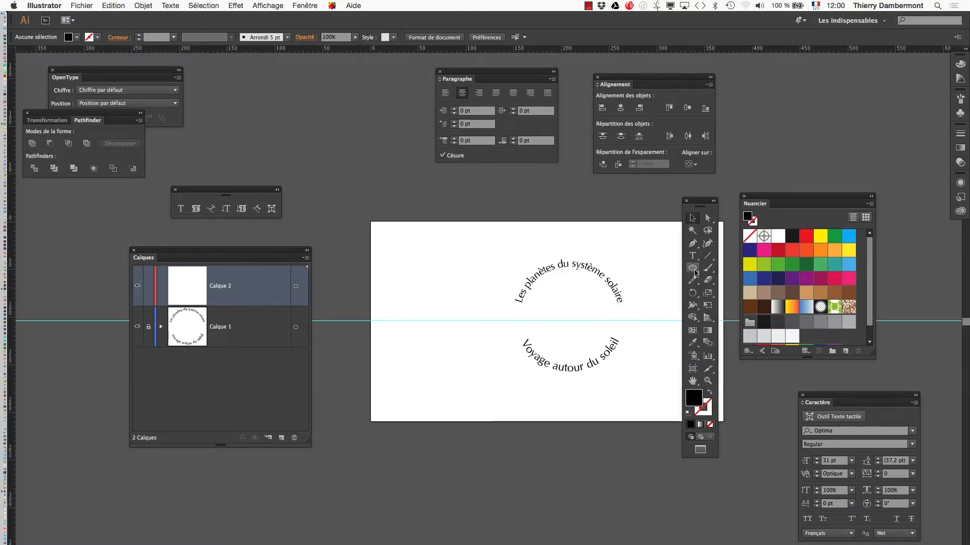
Draw a circle about 72.5 mm in diameter beside the circle texts on Calque 2 and fill it with light orange
drag(417, 278, 492, 344)
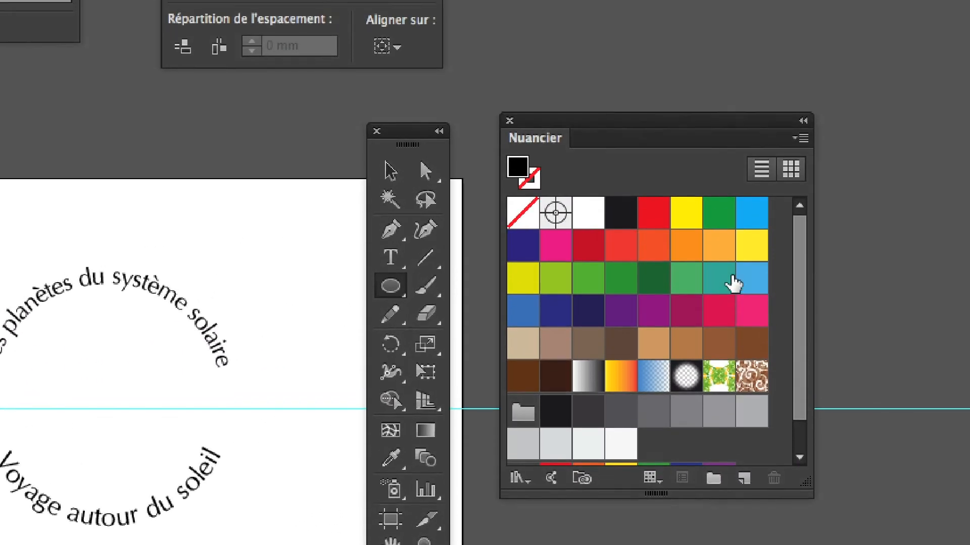
click(725, 203)
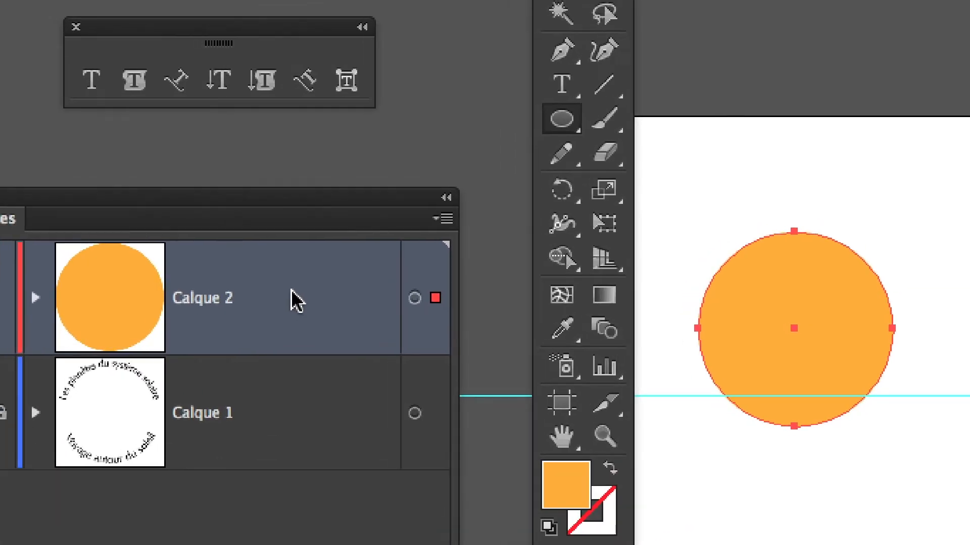
Set the layer colour of Calque 2 to Magenta
double_click(503, 296)
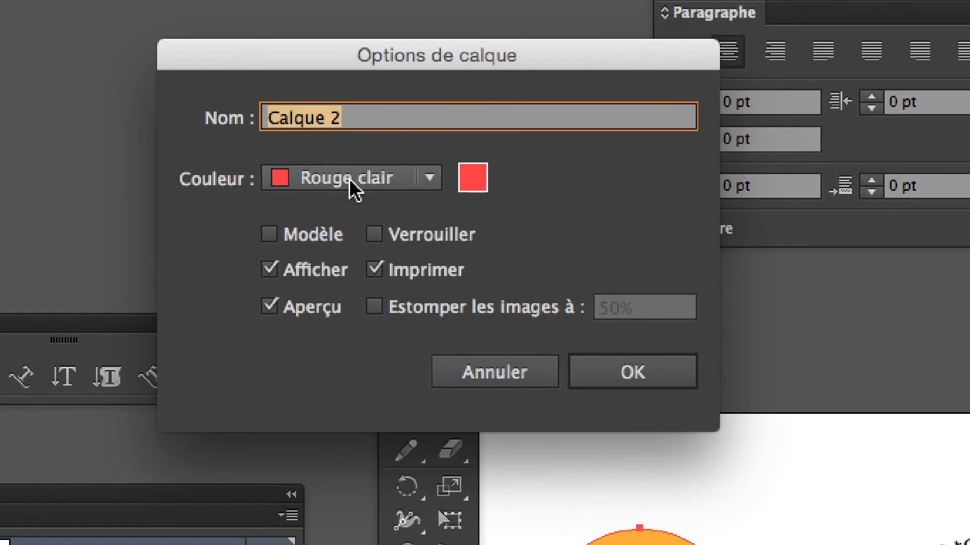
click(425, 187)
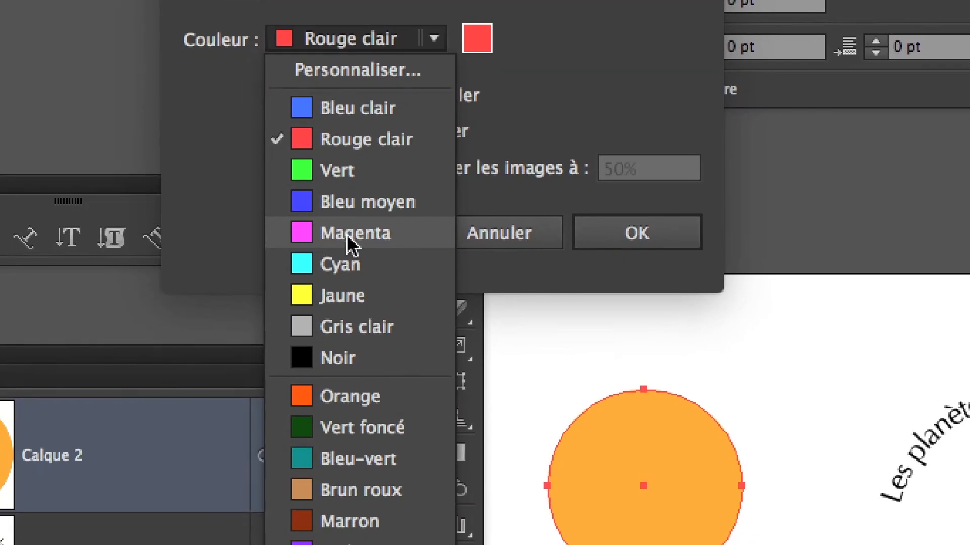
click(352, 237)
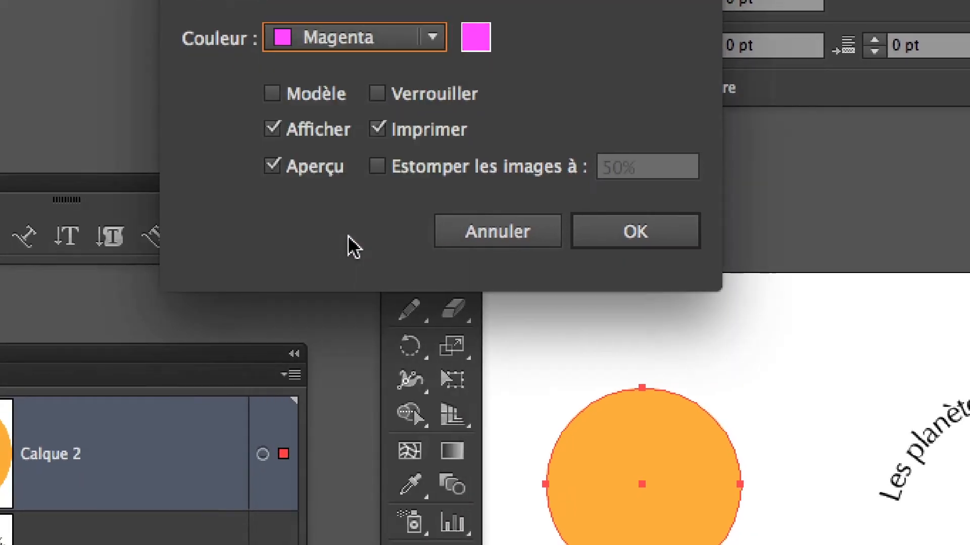
click(637, 232)
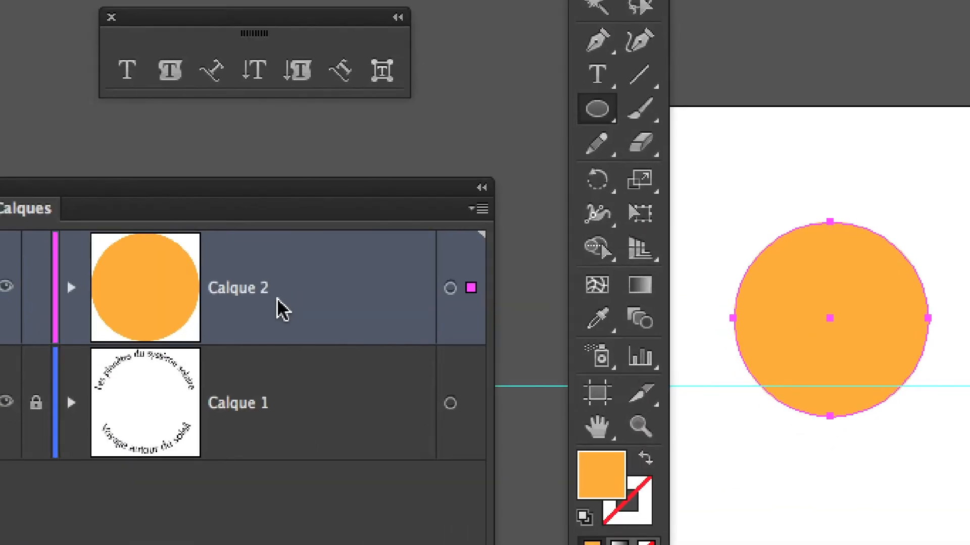
Set the layer colour of Calque 2 to Vert foncé
double_click(105, 407)
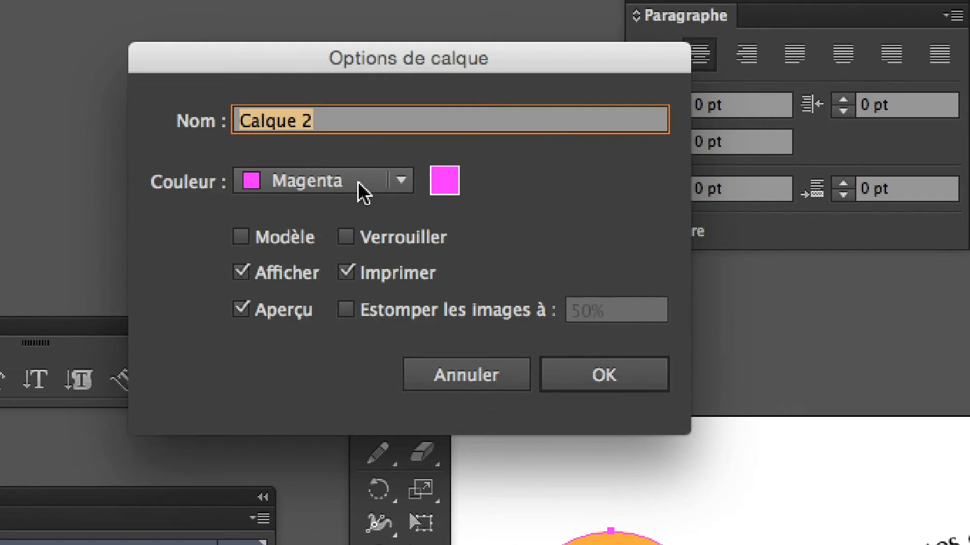
click(363, 192)
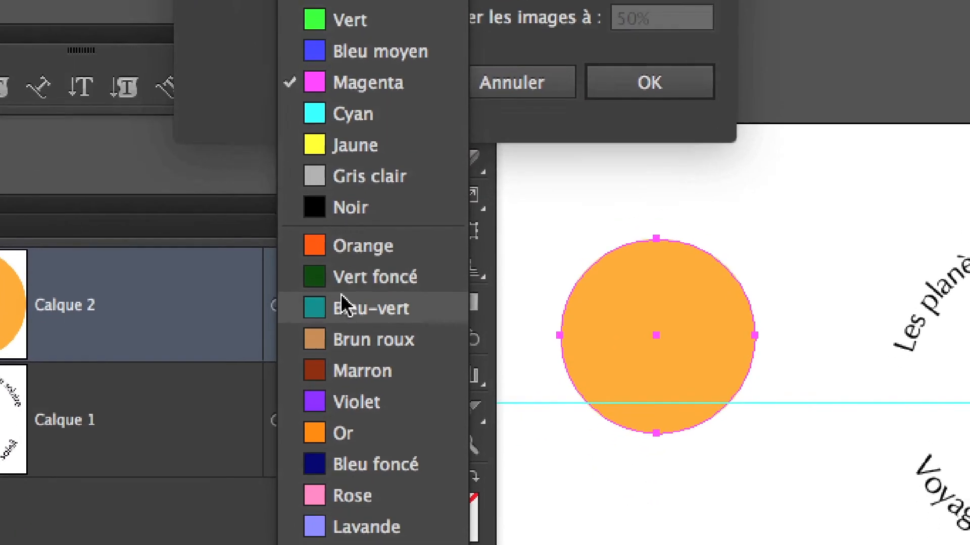
click(374, 276)
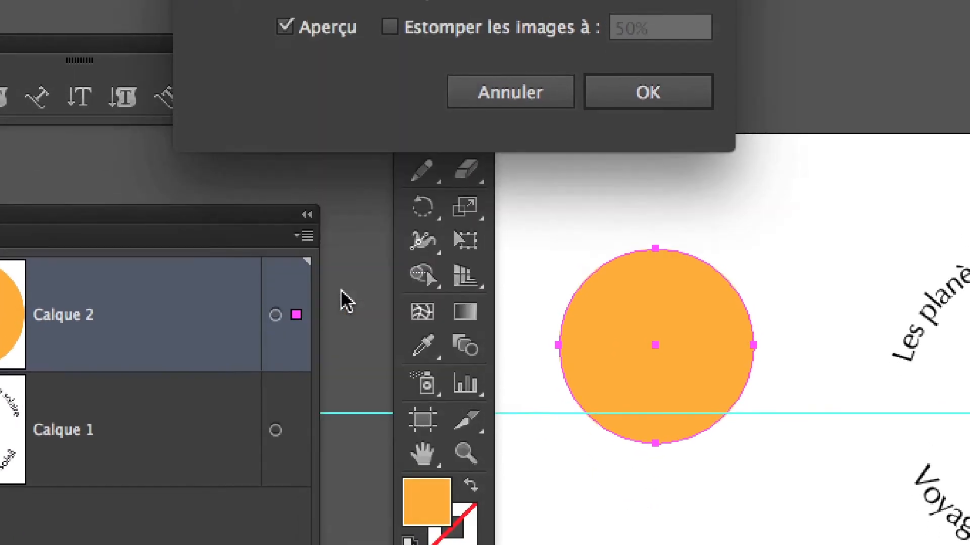
click(649, 82)
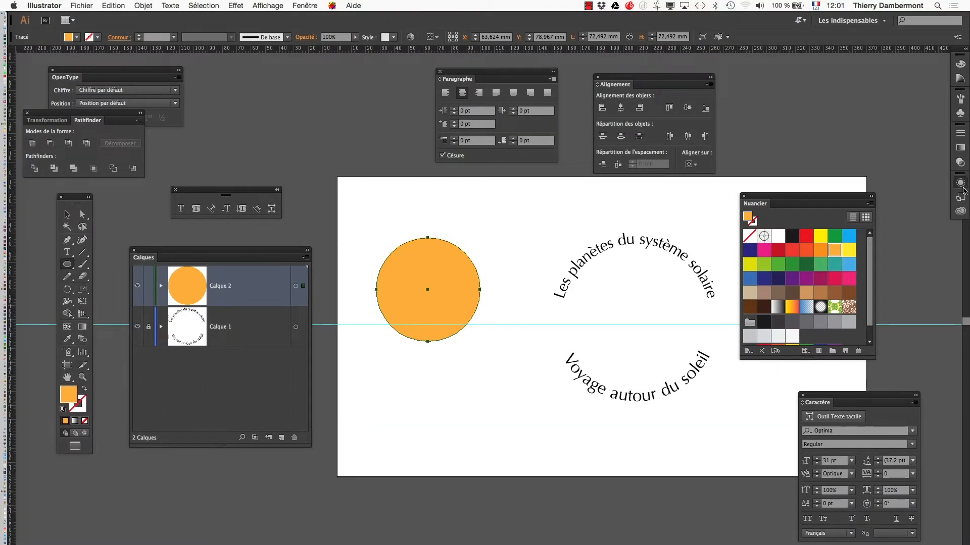
With the Aspect panel displayed, apply a Contraction et dilatation effect of -85% to the orange circle, with Aperçu enabled
drag(501, 230, 506, 219)
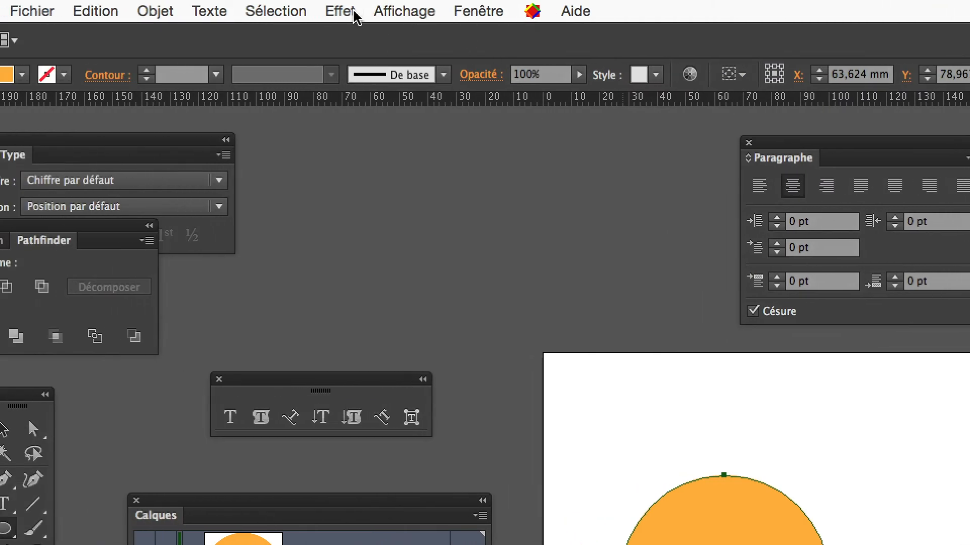
click(354, 13)
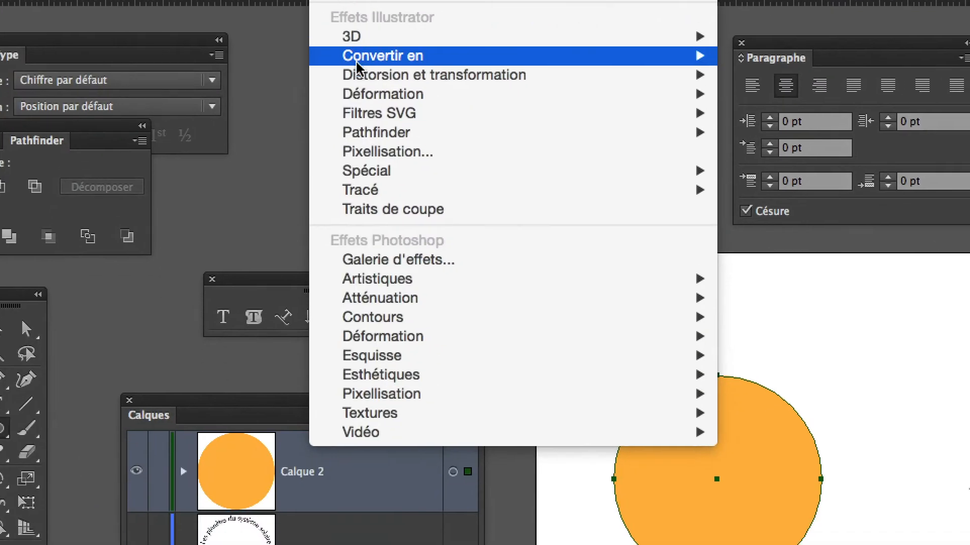
mouse_move(369, 176)
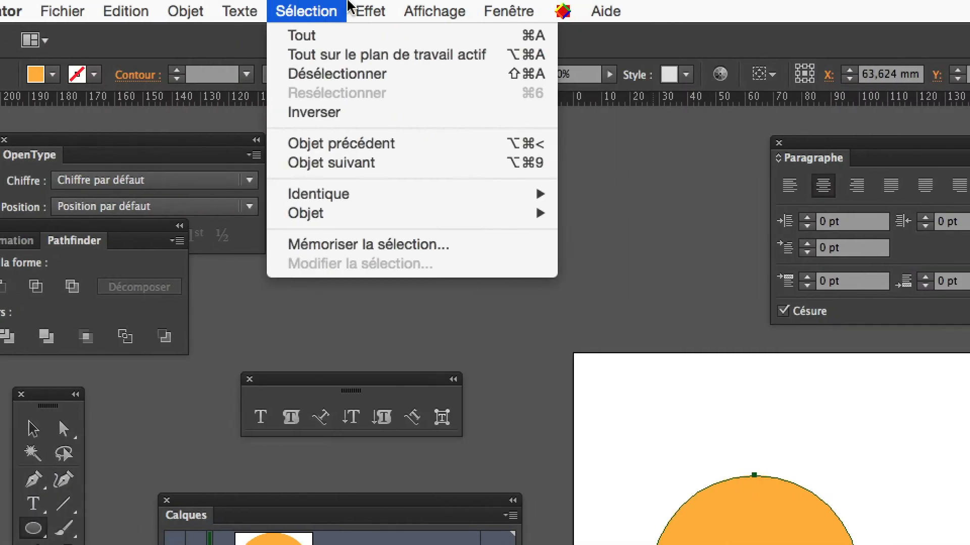
mouse_move(360, 9)
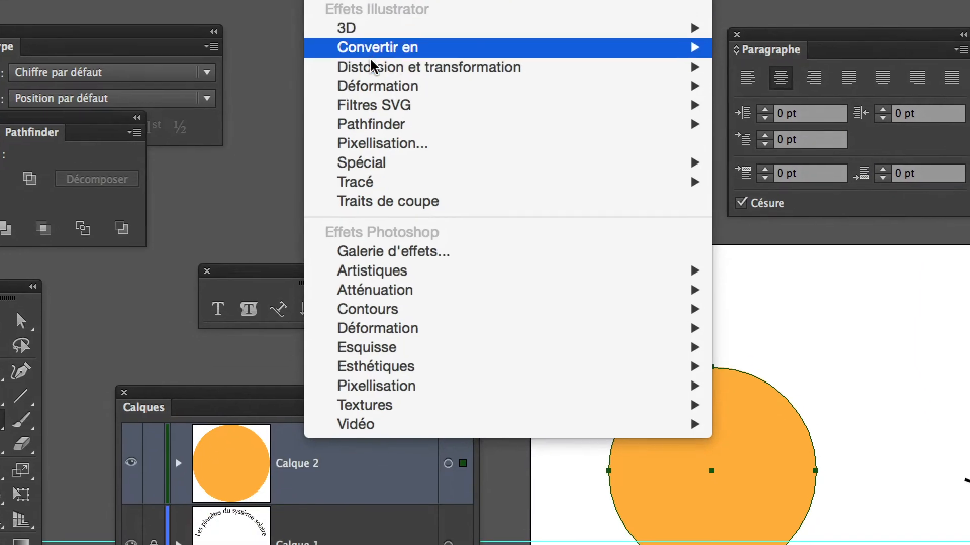
mouse_move(373, 66)
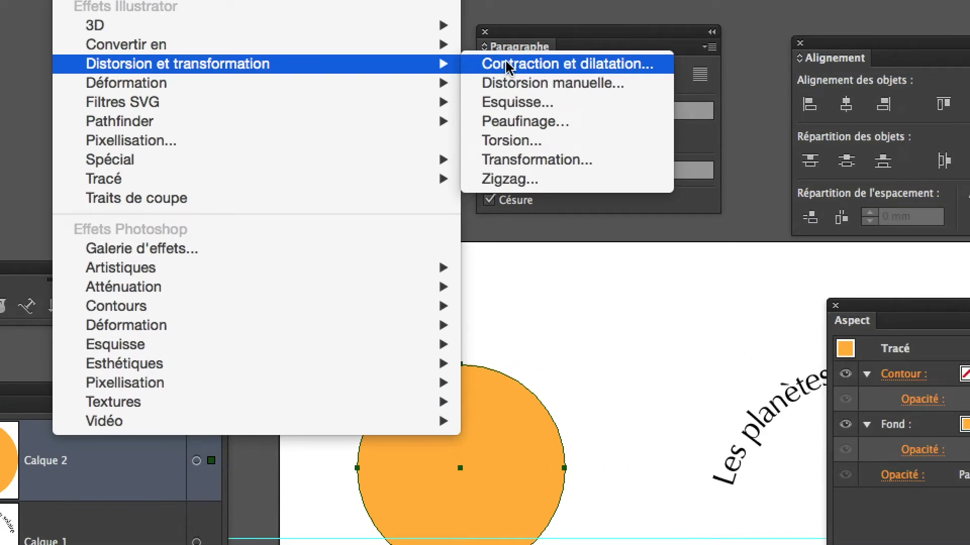
click(508, 64)
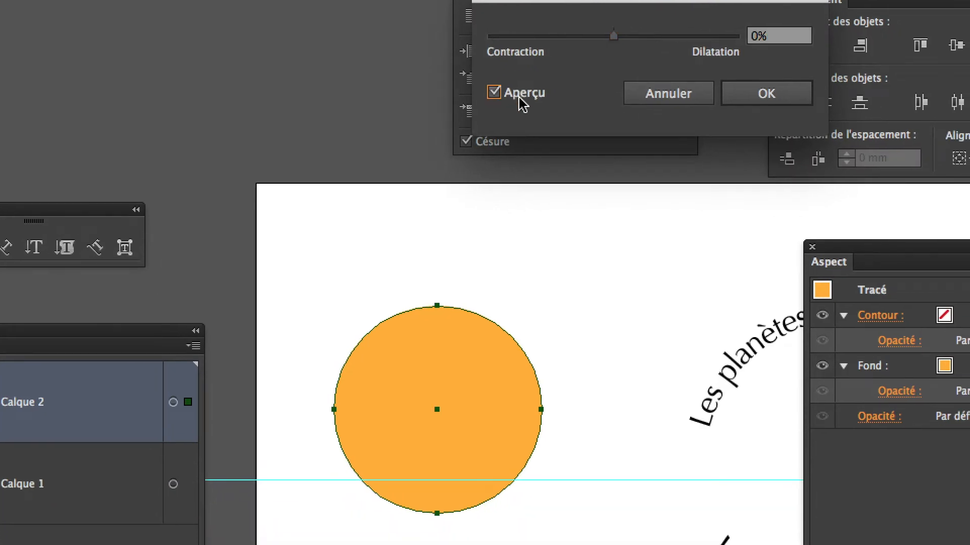
drag(609, 36, 586, 44)
drag(545, 81, 441, 79)
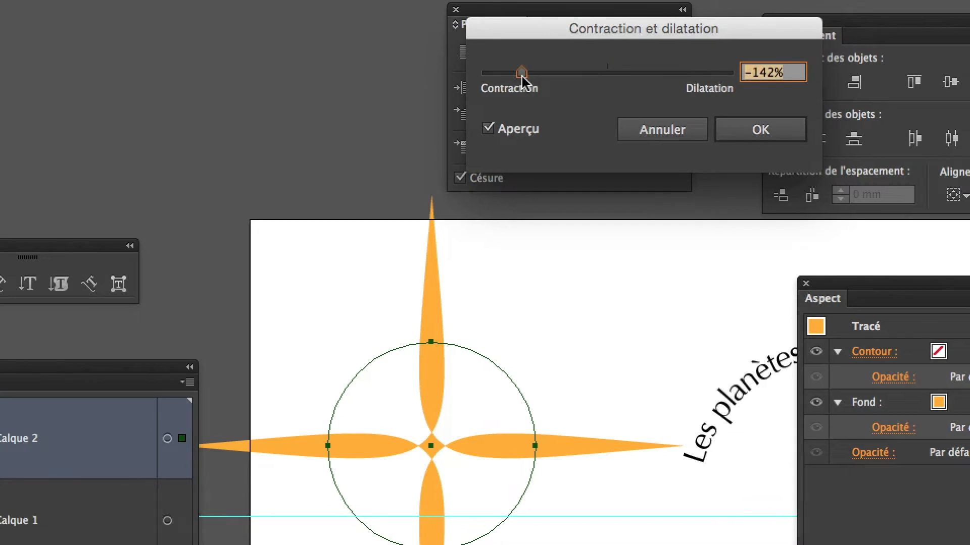
drag(522, 76, 535, 77)
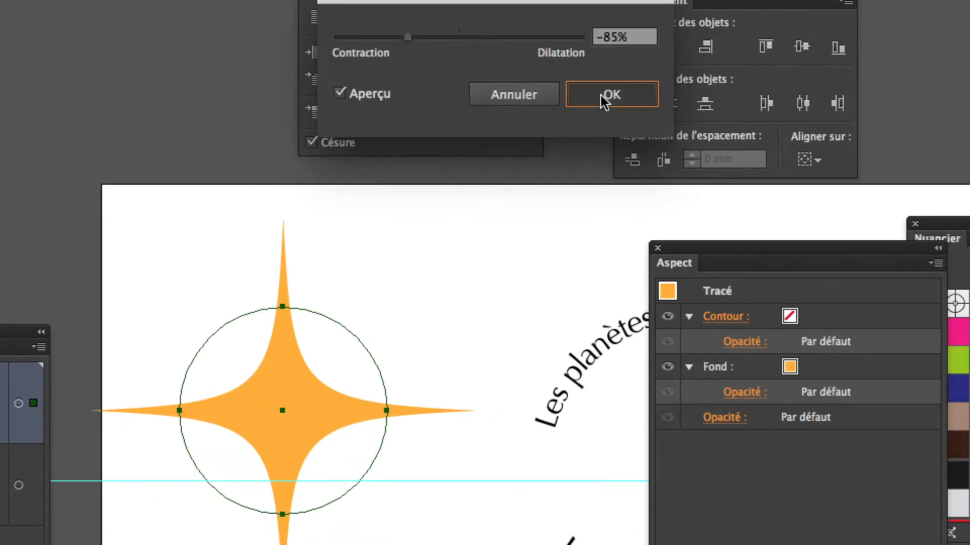
click(739, 130)
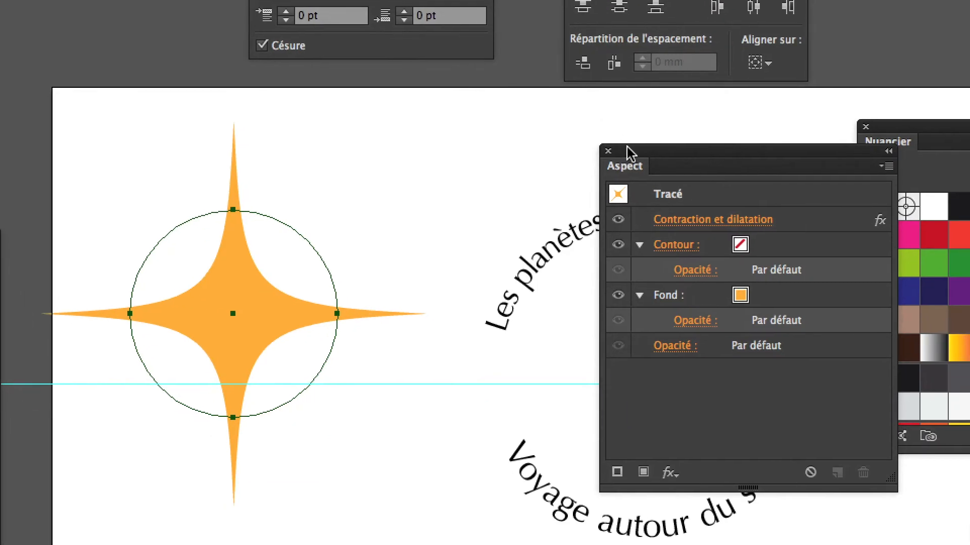
Edit the star's existing Contraction et dilatation effect to 77% dilatation with Aperçu enabled
drag(676, 247, 552, 236)
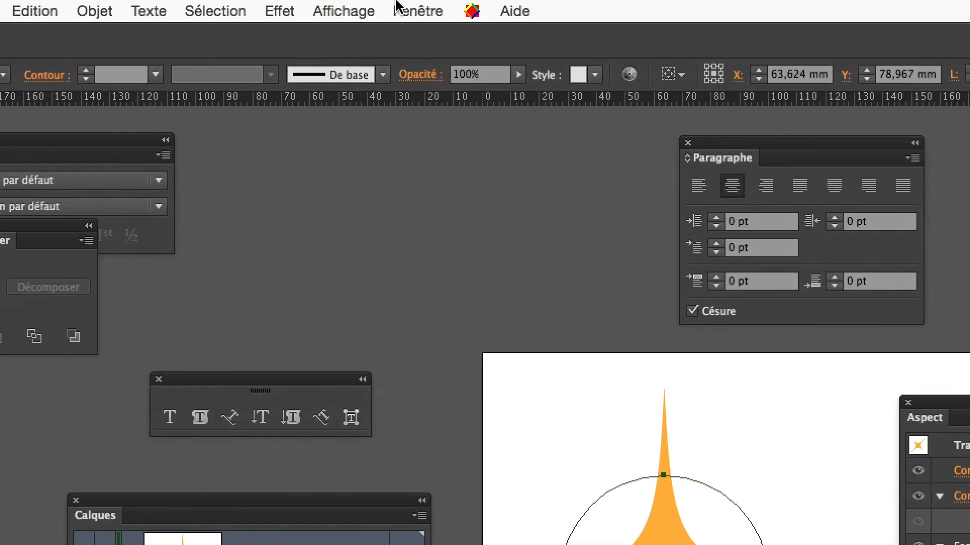
click(338, 8)
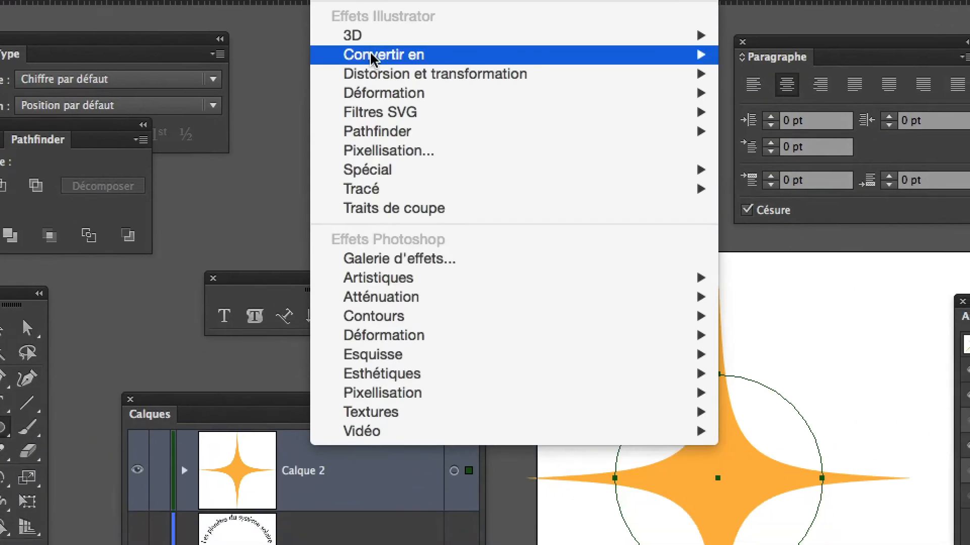
mouse_move(400, 175)
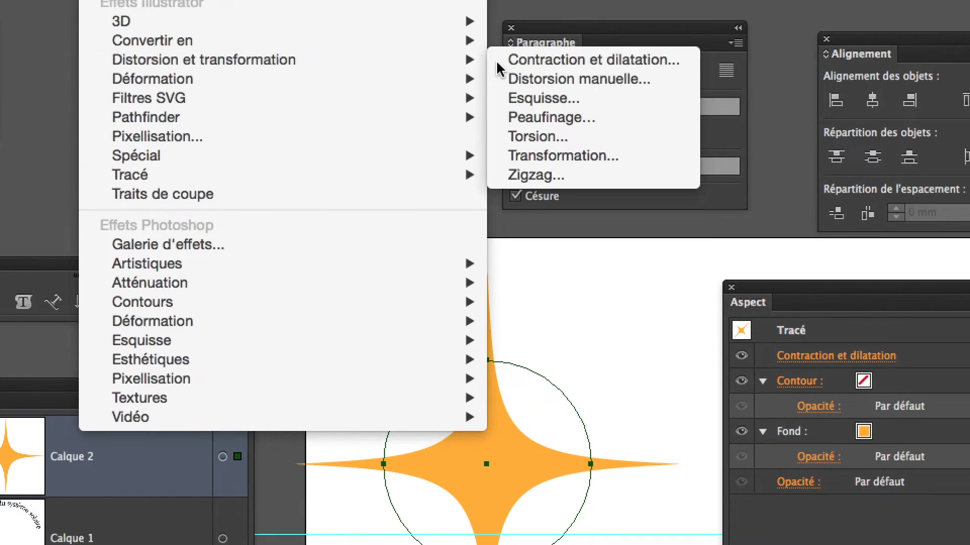
click(548, 61)
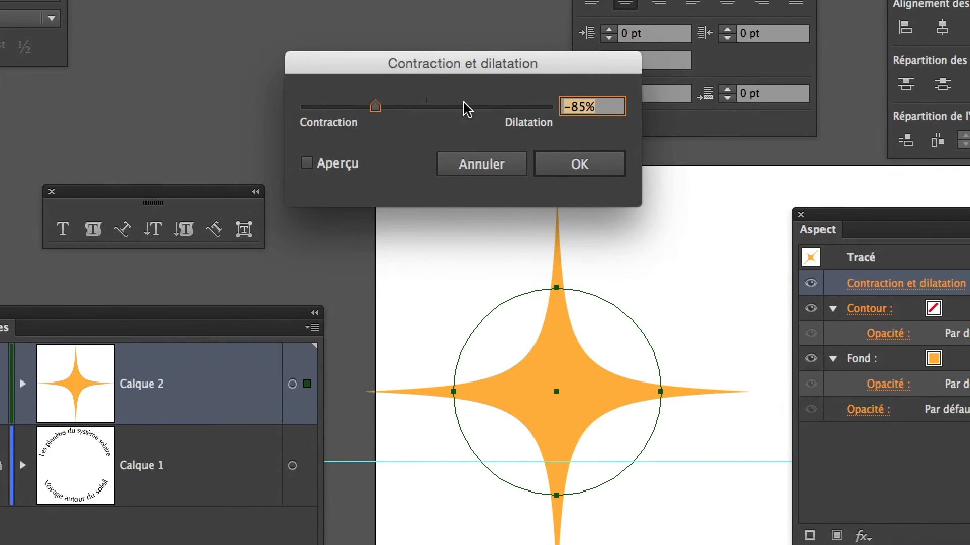
drag(405, 128, 495, 128)
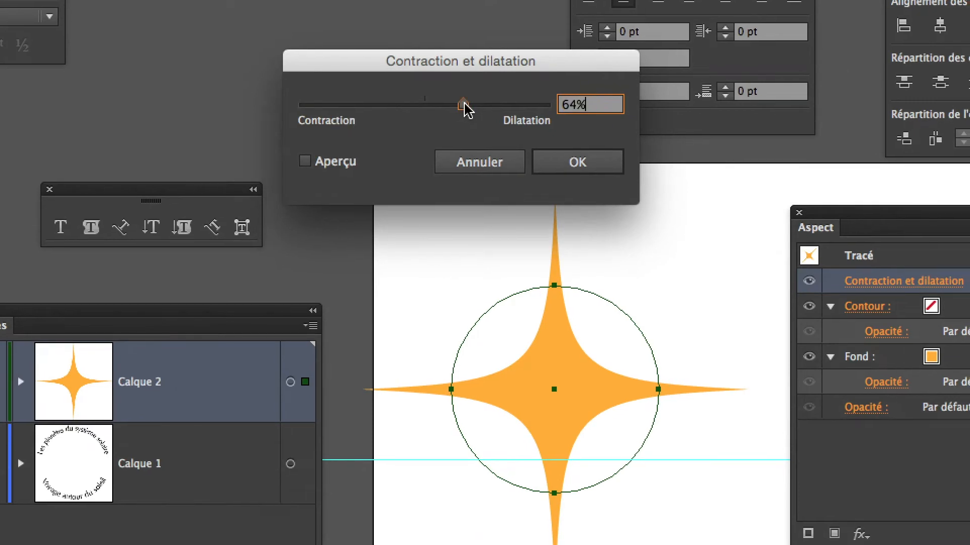
click(377, 188)
mouse_move(537, 69)
mouse_down()
mouse_move(570, 69)
mouse_move(528, 70)
mouse_up()
mouse_move(460, 109)
mouse_down()
mouse_move(374, 110)
mouse_move(466, 107)
mouse_up()
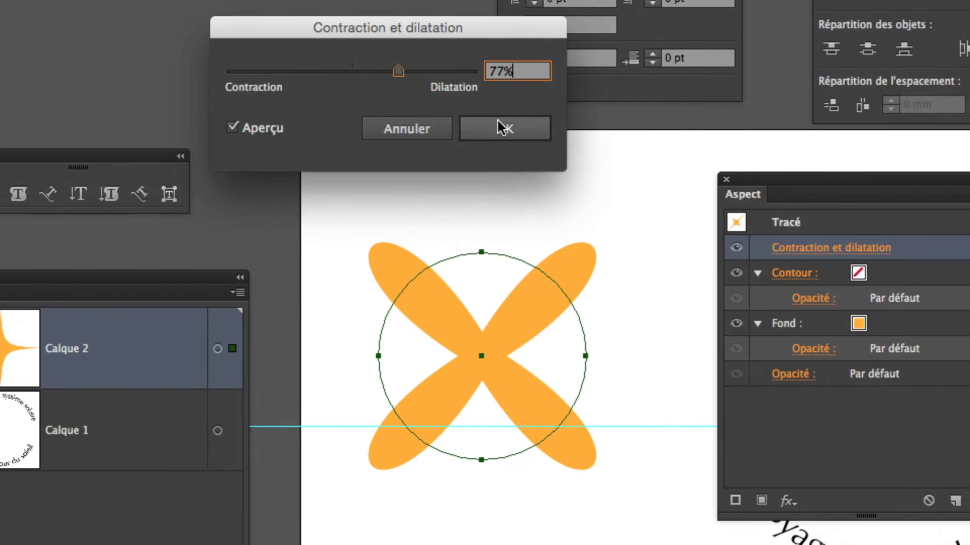
click(573, 160)
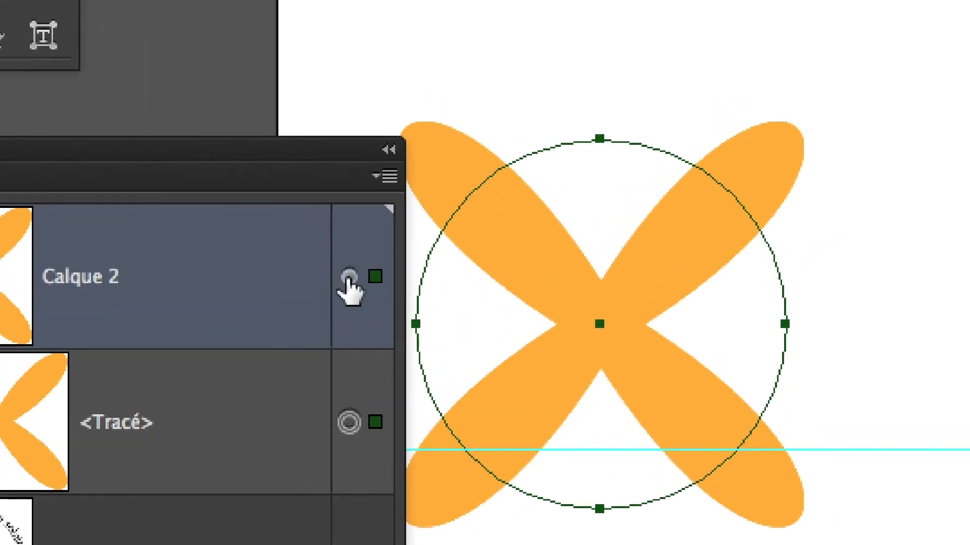
Target Calque 2 and its path in turn to compare the appearance attributes of each, ending on the path
click(348, 278)
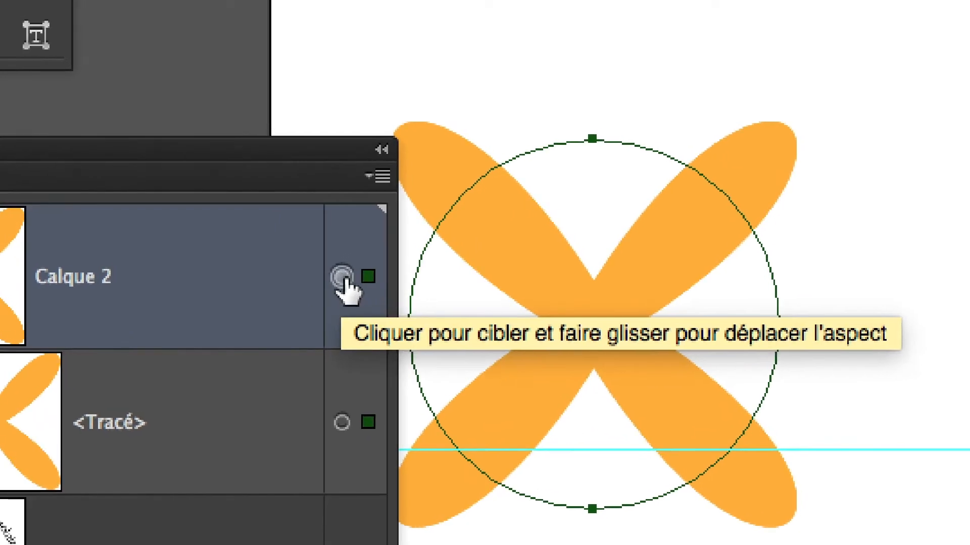
click(345, 277)
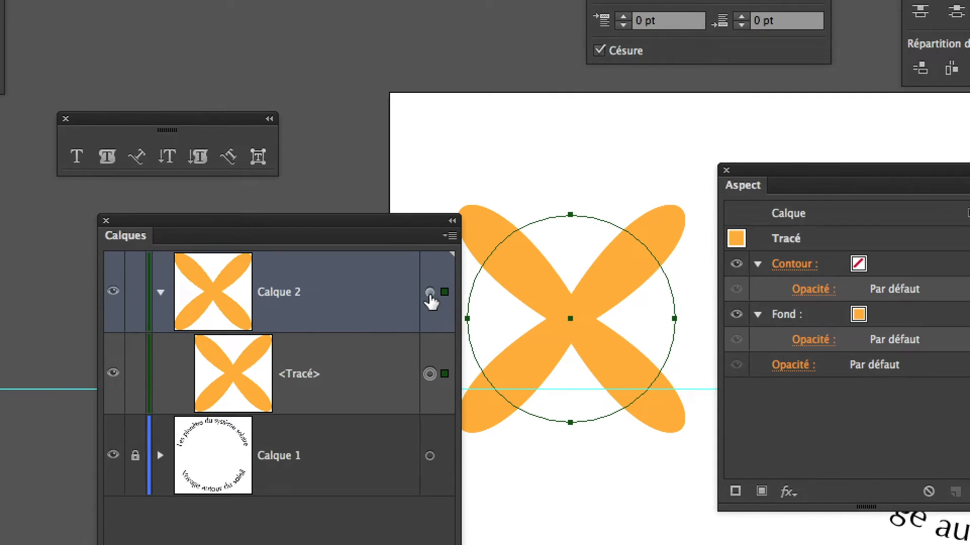
click(186, 220)
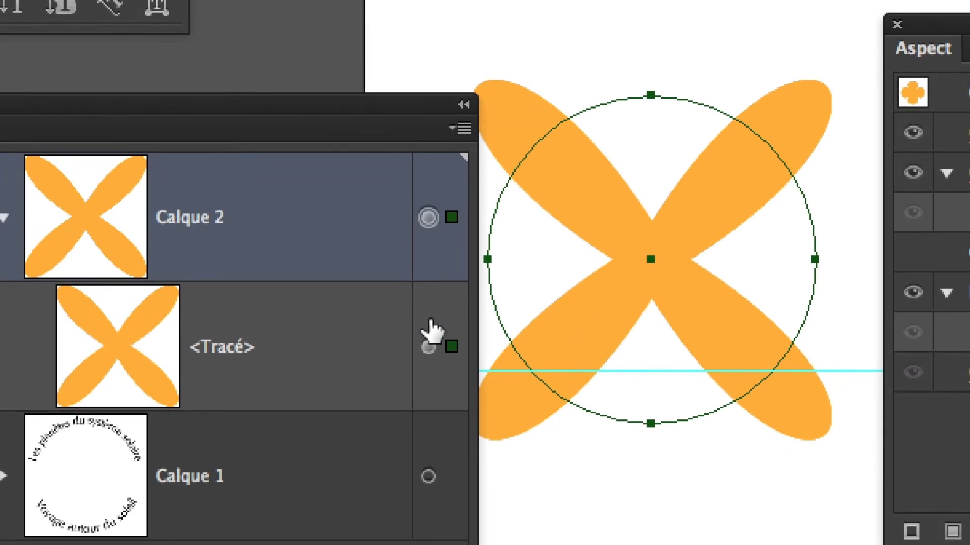
click(431, 422)
click(430, 324)
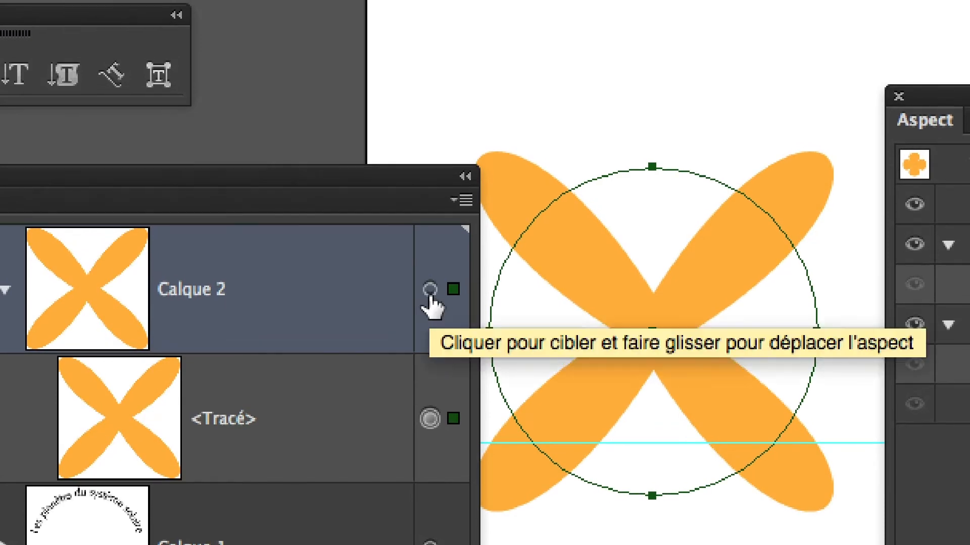
click(430, 191)
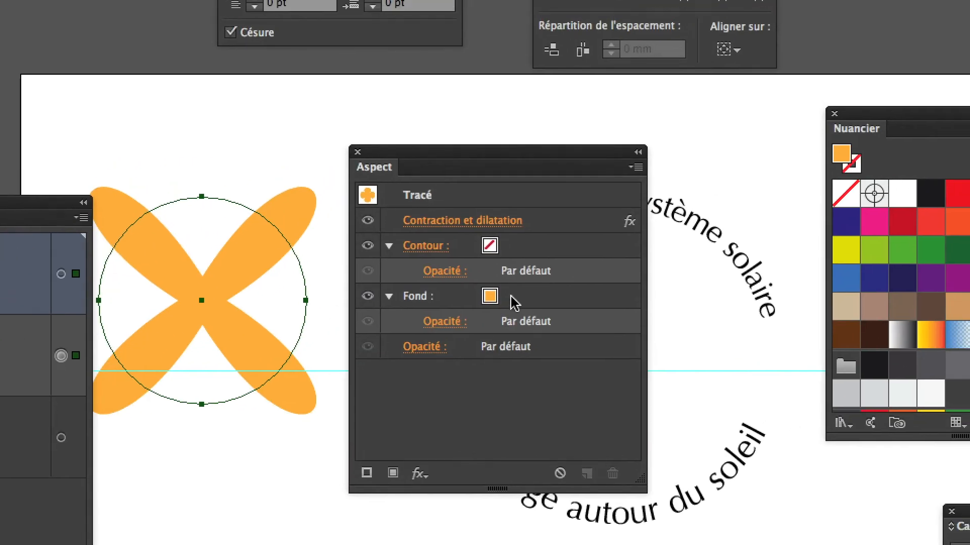
Change the Fond attribute of the four-petal path to the darker orange swatch
click(506, 297)
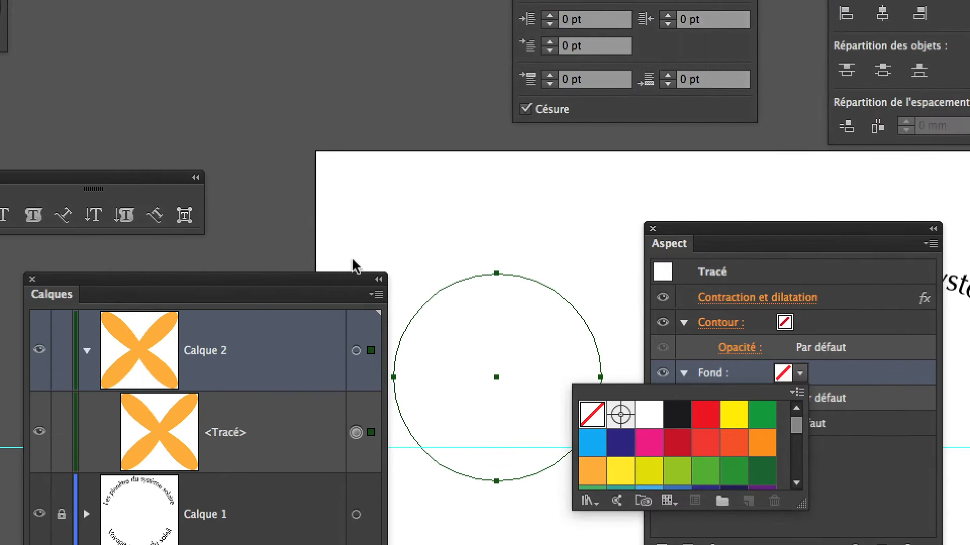
click(189, 128)
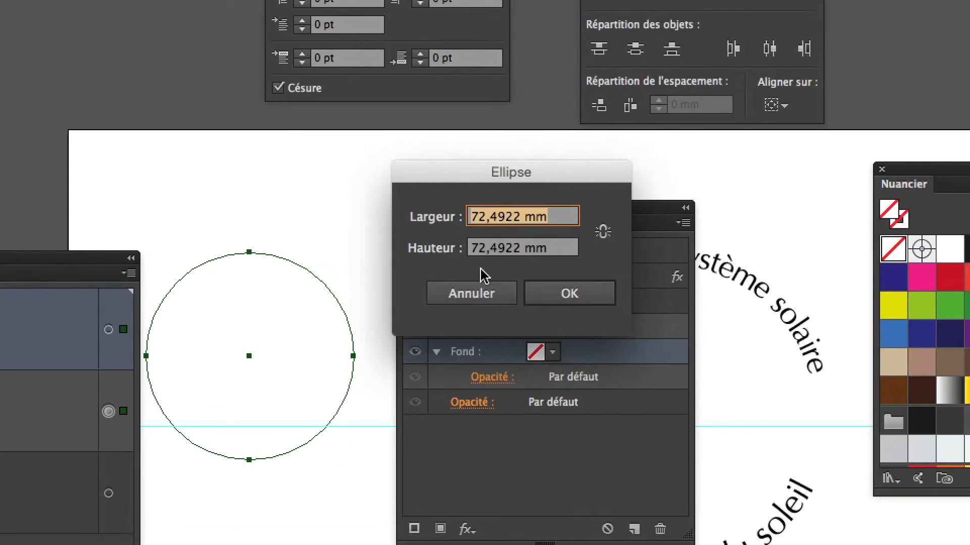
click(727, 334)
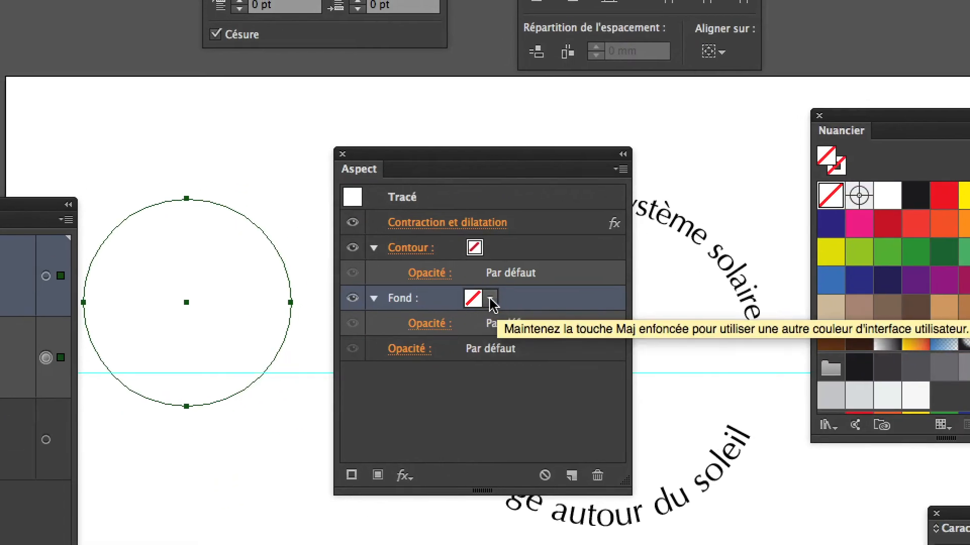
click(780, 258)
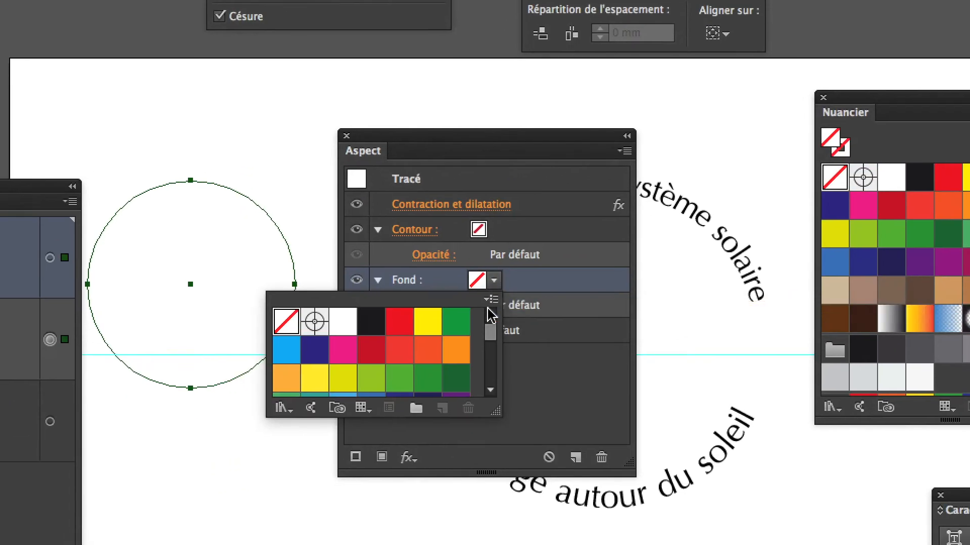
drag(499, 353, 494, 402)
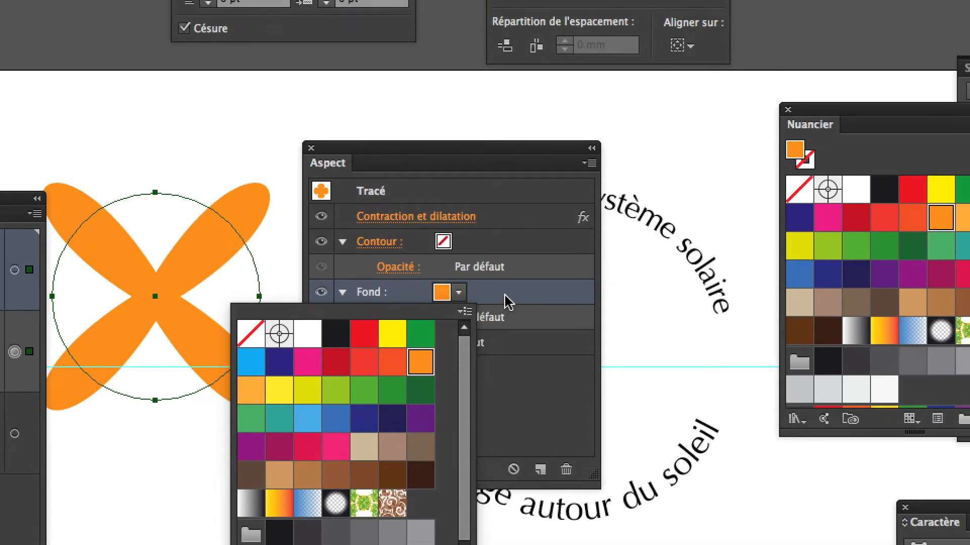
click(505, 296)
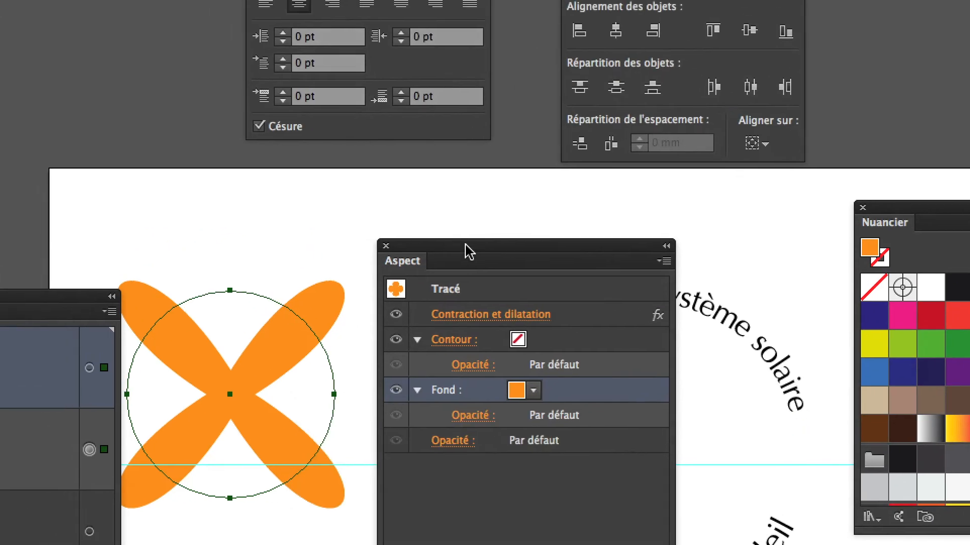
Move the Aspect and Calques panels clear of the four-petal shape and reselect the shape
drag(388, 147, 443, 121)
click(421, 239)
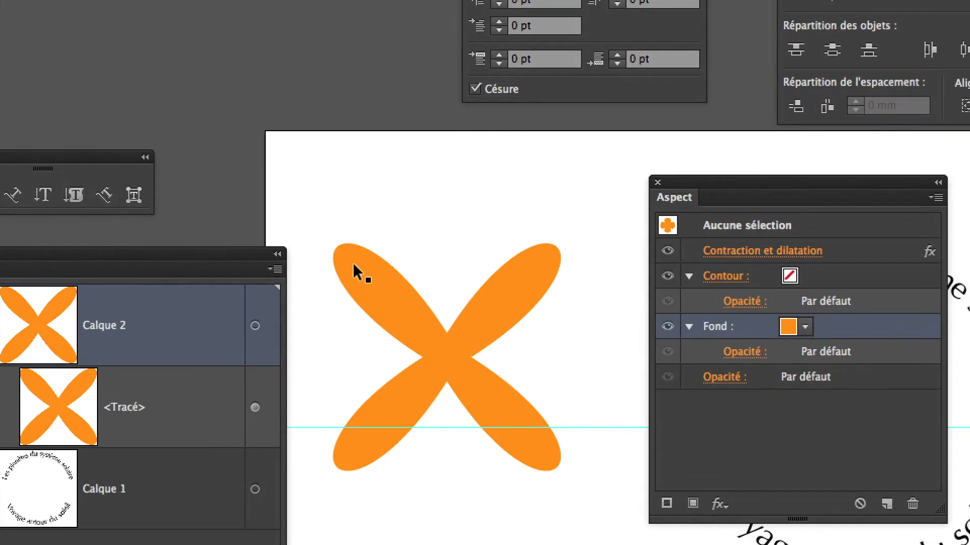
click(438, 256)
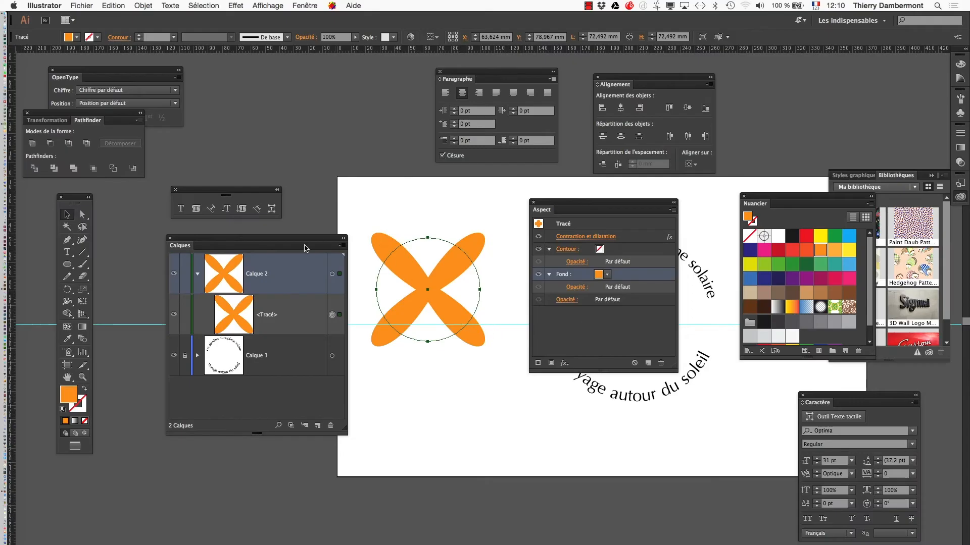
drag(305, 248, 264, 247)
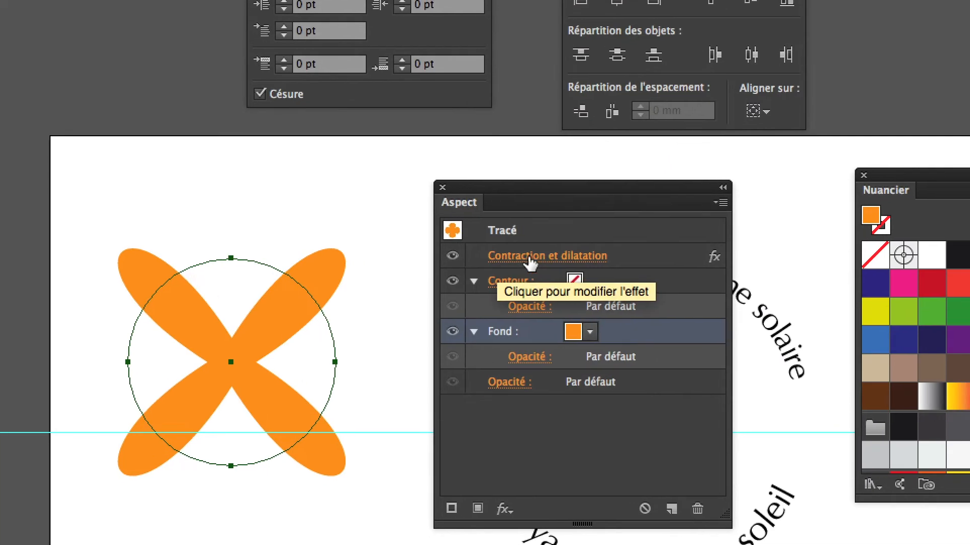
Edit the path's existing Contraction et dilatation effect to -67% with Aperçu enabled
click(530, 256)
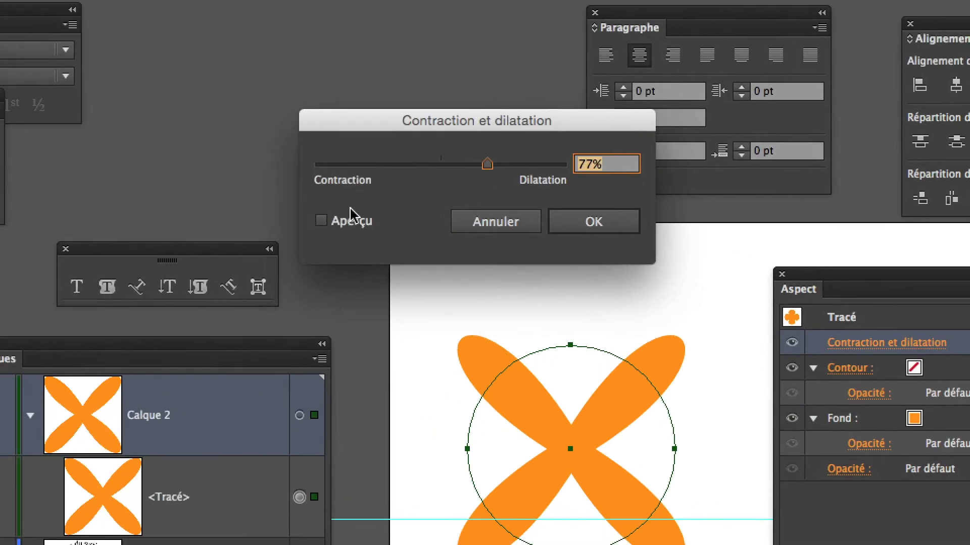
click(353, 219)
drag(483, 162, 398, 164)
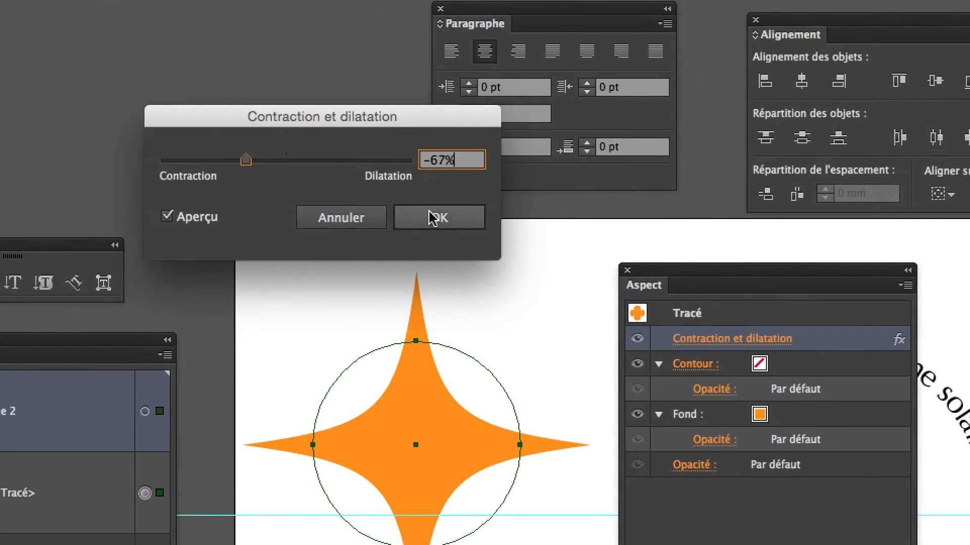
click(457, 251)
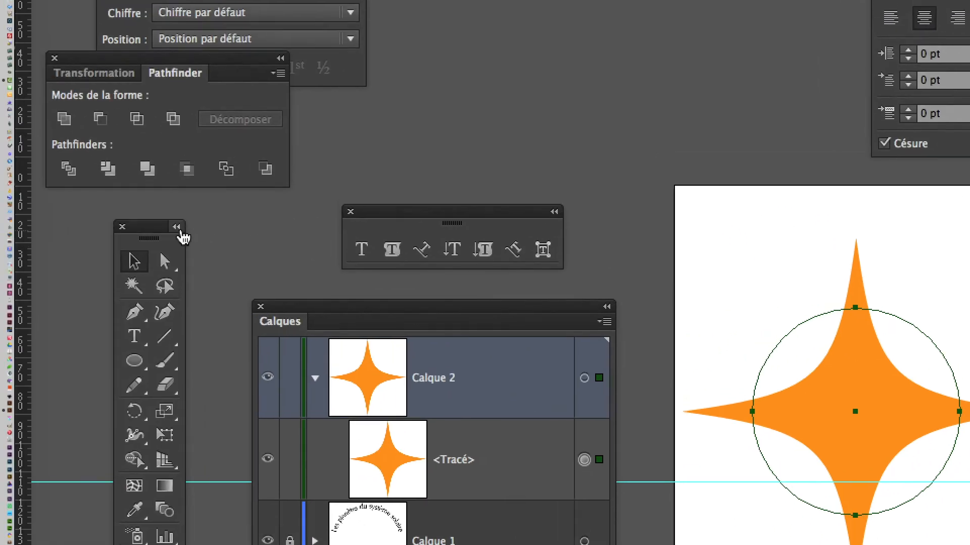
Try adding extra anchor points by hand between the existing ones on the circular path with the Plume and Ajout de point d'ancrage tools
drag(153, 227, 439, 211)
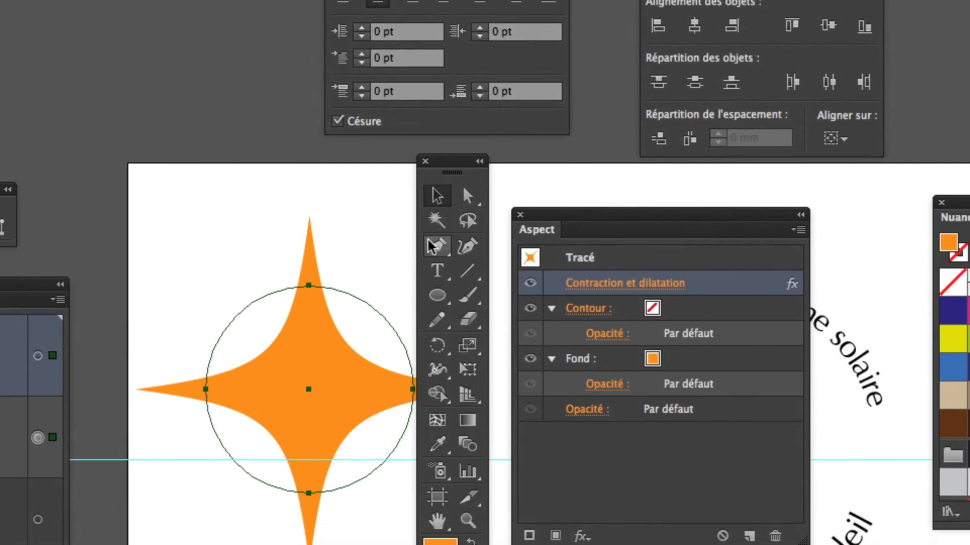
click(431, 245)
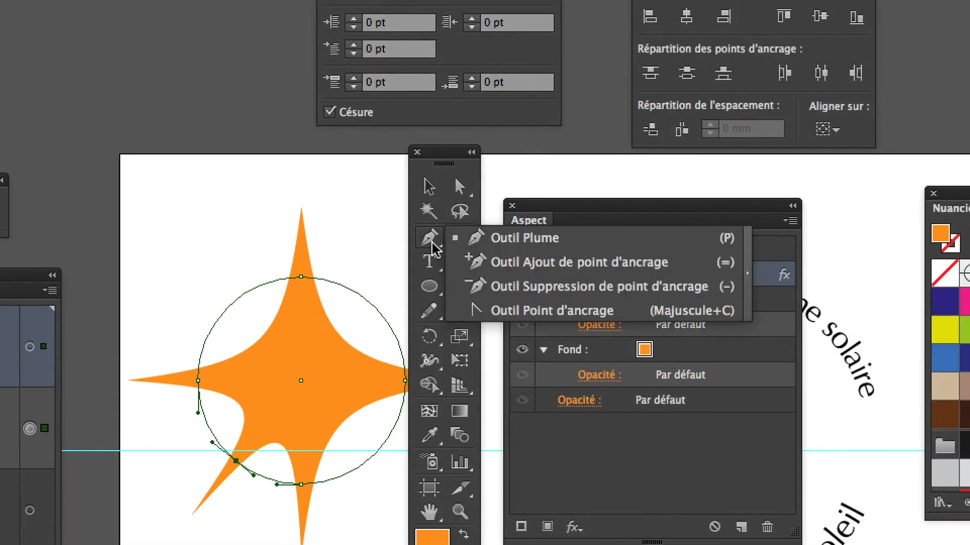
drag(431, 249, 492, 262)
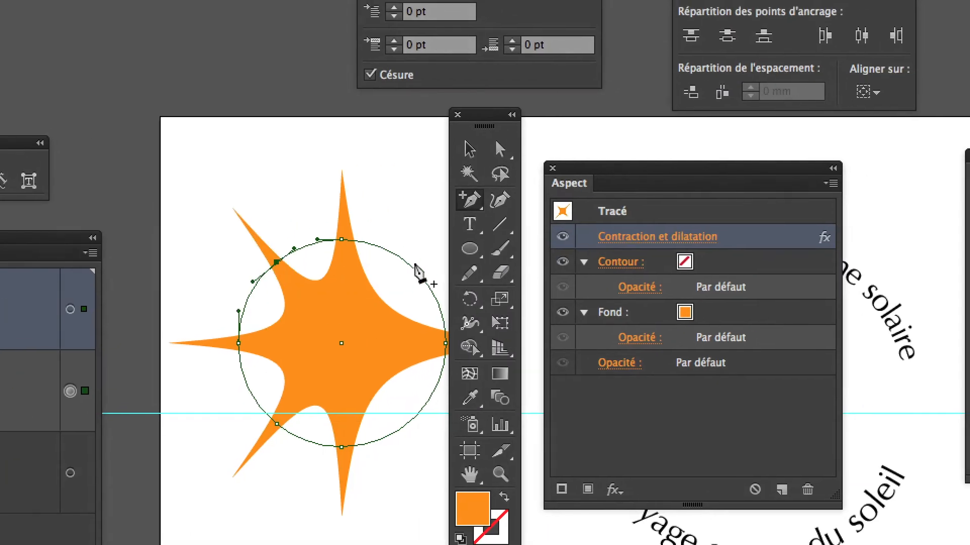
click(412, 264)
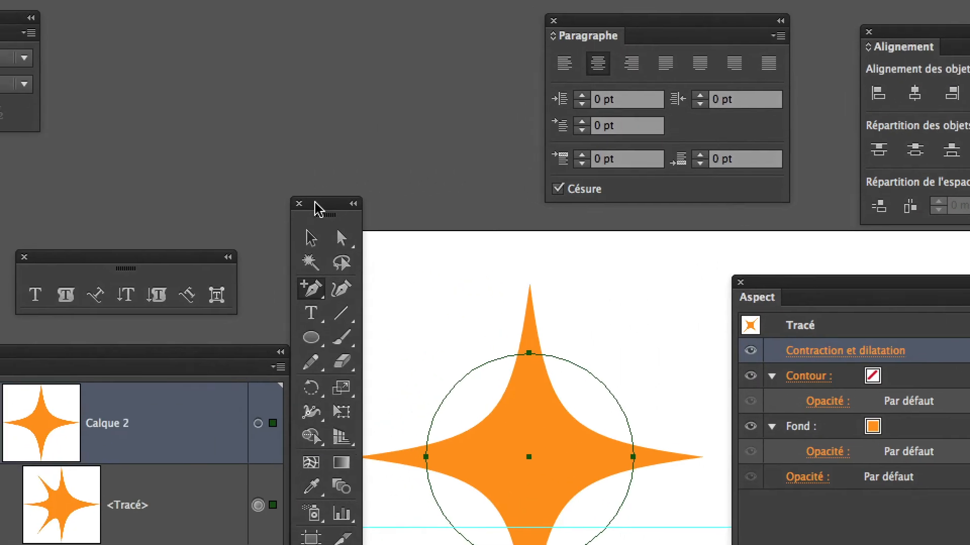
drag(316, 207, 284, 154)
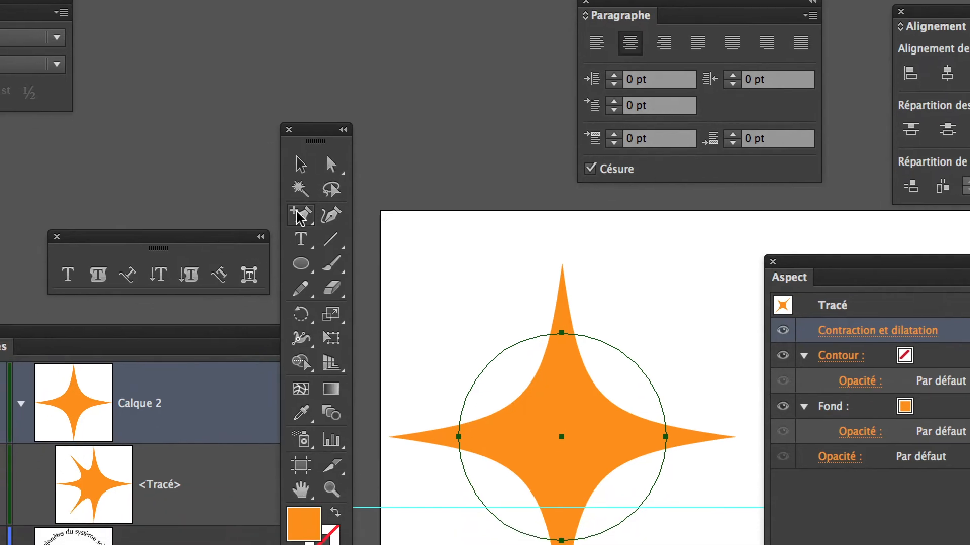
drag(290, 266, 310, 264)
click(287, 165)
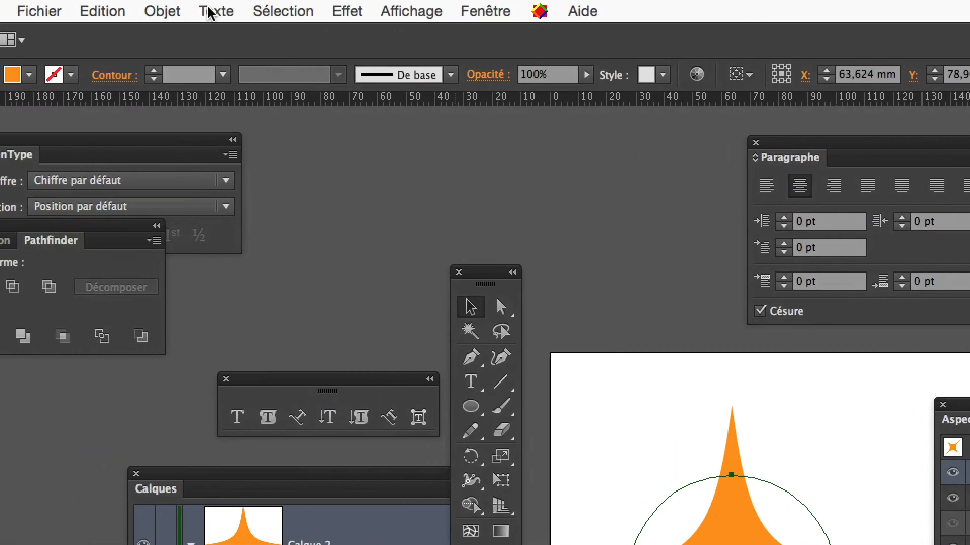
Apply the Ajout de point d'ancrage command to the circular path twice, giving the star sixteen evenly spaced spikes
click(192, 12)
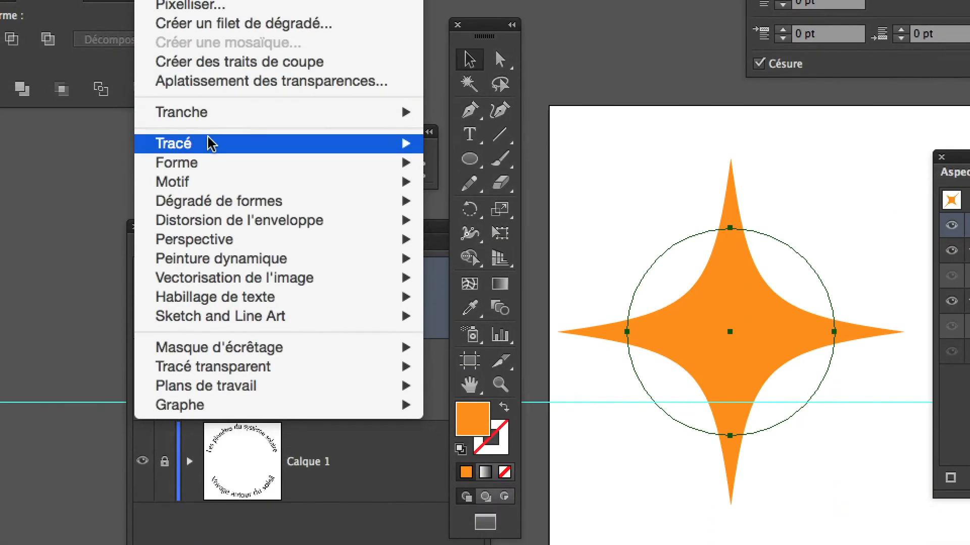
mouse_move(316, 394)
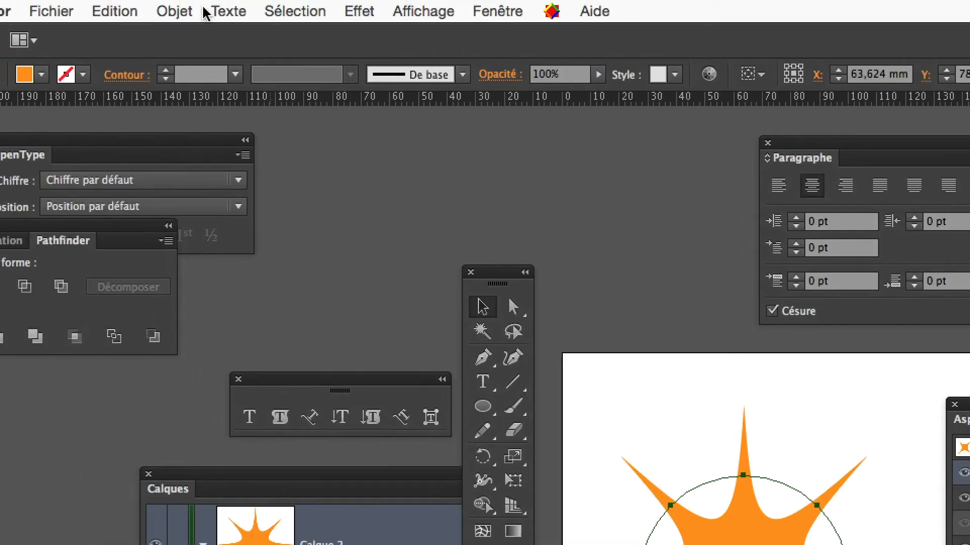
click(187, 11)
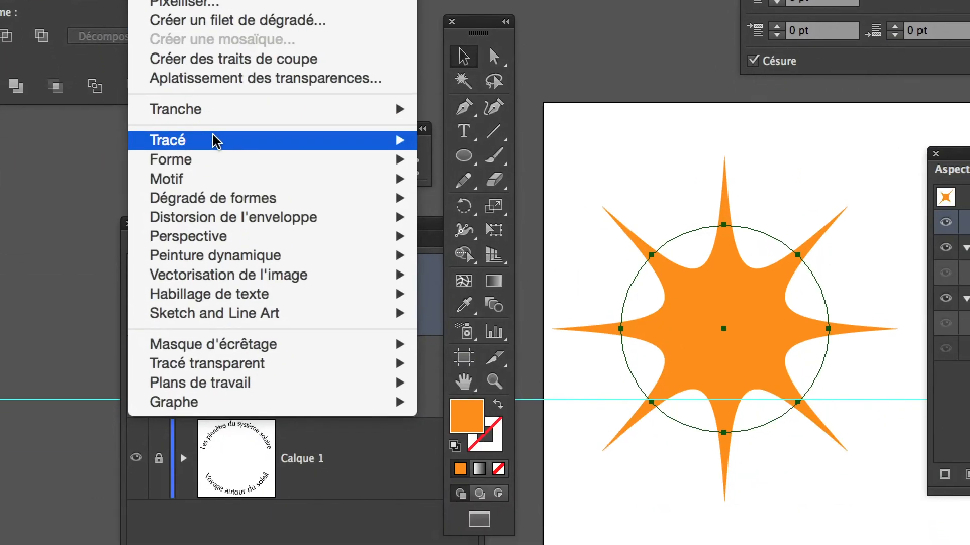
mouse_move(224, 181)
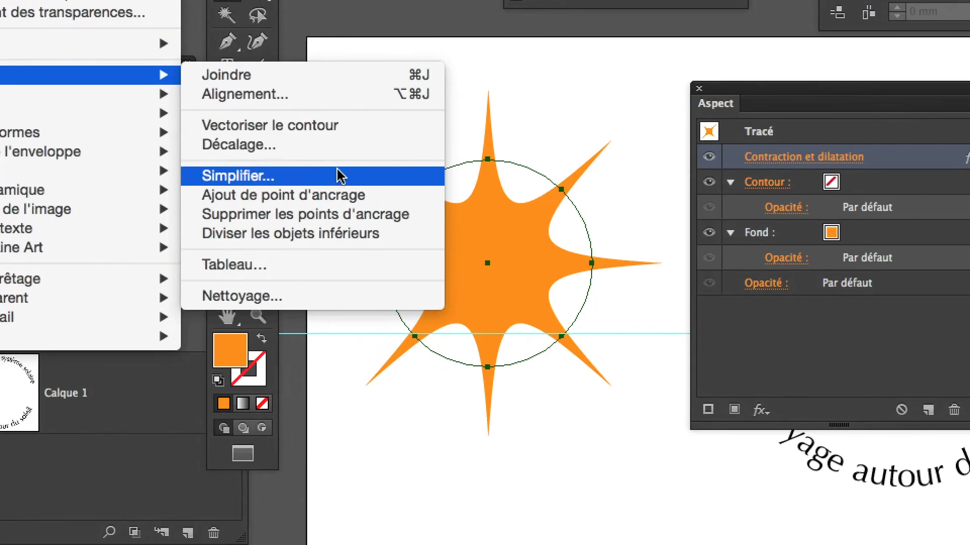
click(341, 182)
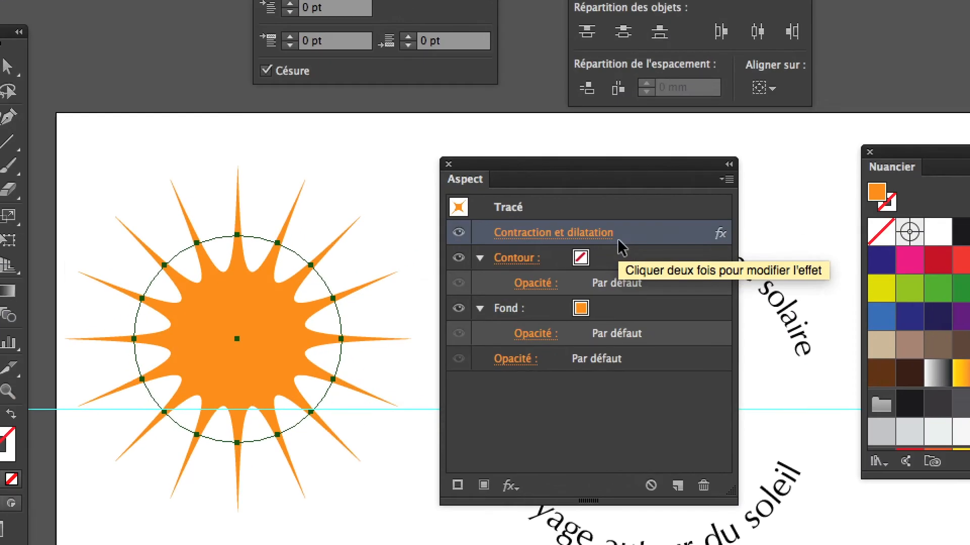
Reduce the sun's Contraction et dilatation effect to -34% with Aperçu enabled
double_click(620, 242)
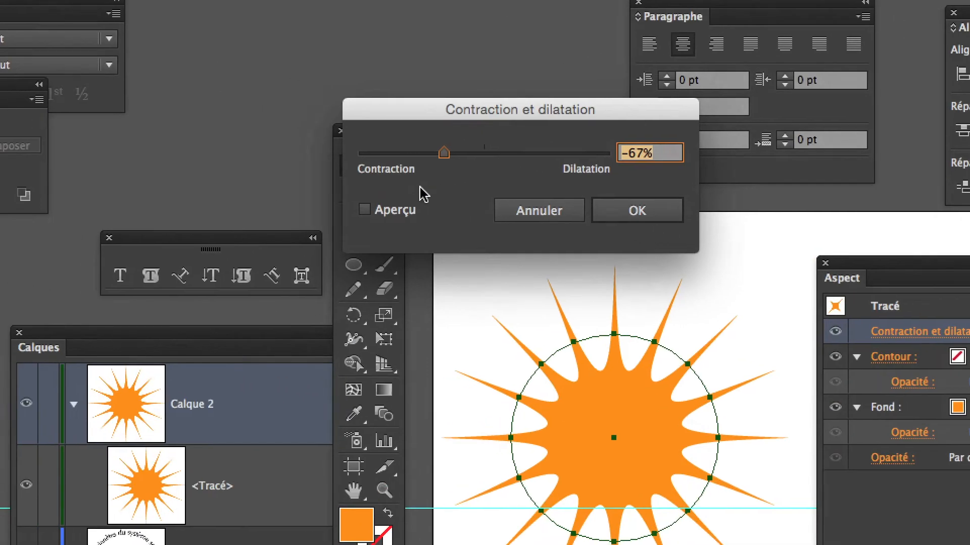
click(365, 209)
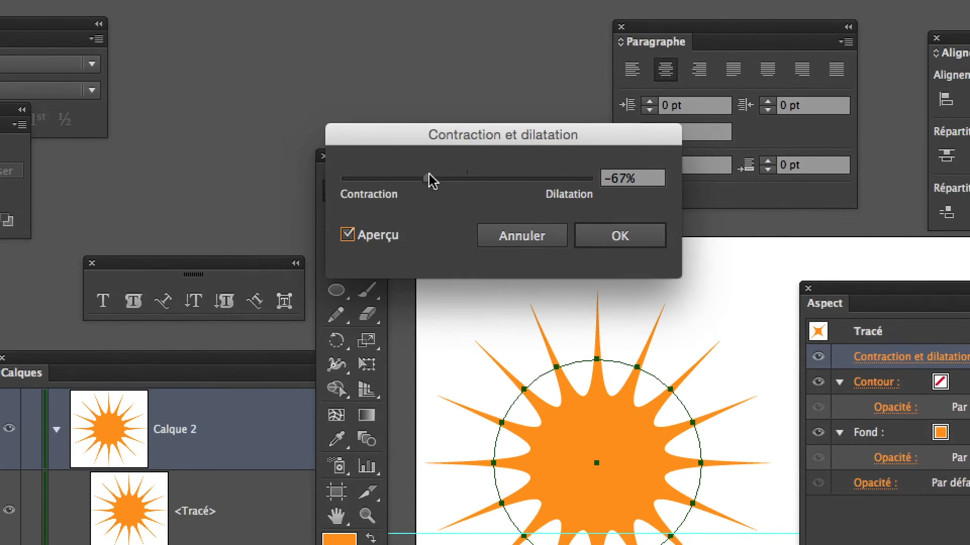
mouse_move(432, 180)
mouse_down()
mouse_move(457, 181)
mouse_move(409, 183)
mouse_move(437, 179)
mouse_up()
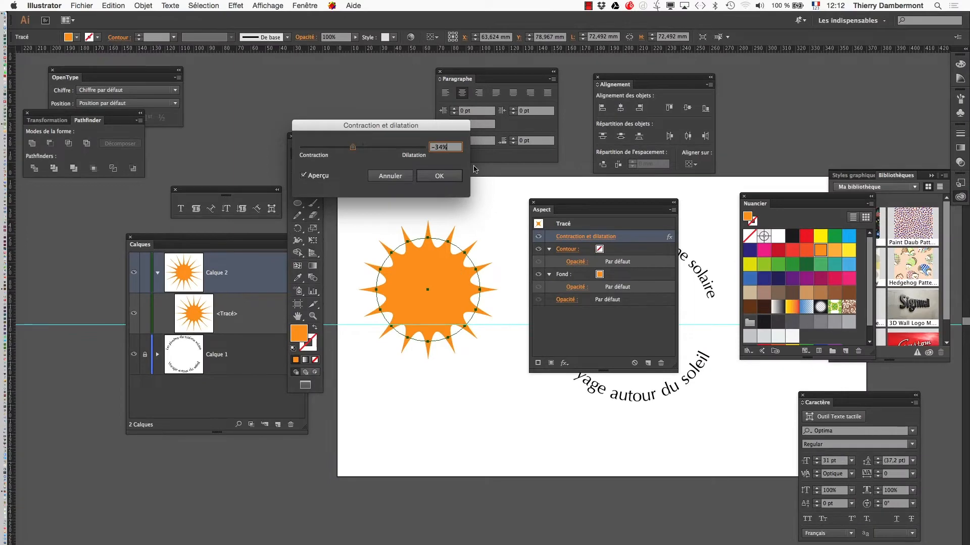
click(439, 176)
Inspect the sun's underlying circular path in outline view, and return to the normal preview
click(268, 5)
click(272, 18)
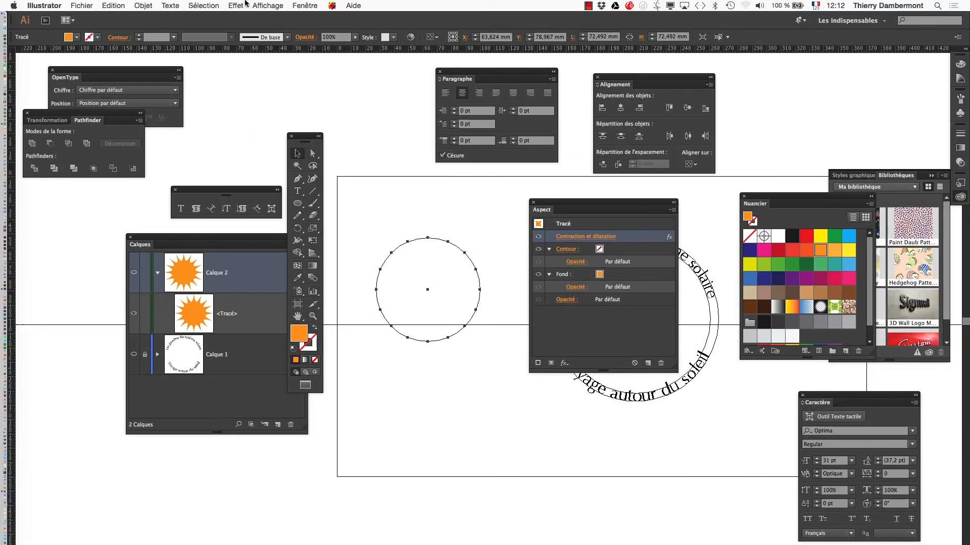
click(267, 5)
click(284, 18)
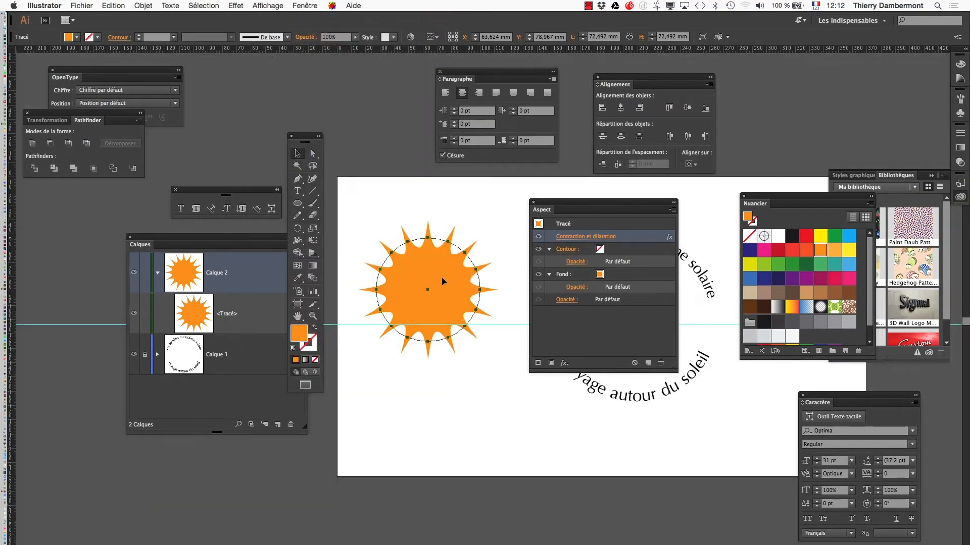
Move the Aspect panel away from the sun so the enlarged shape is unobstructed
scroll(449, 278, up, 1)
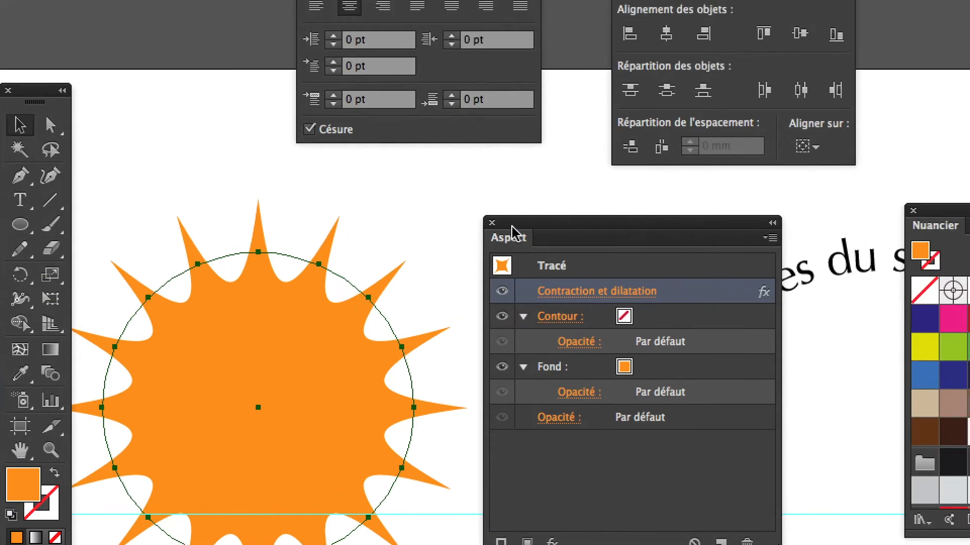
drag(532, 178, 677, 191)
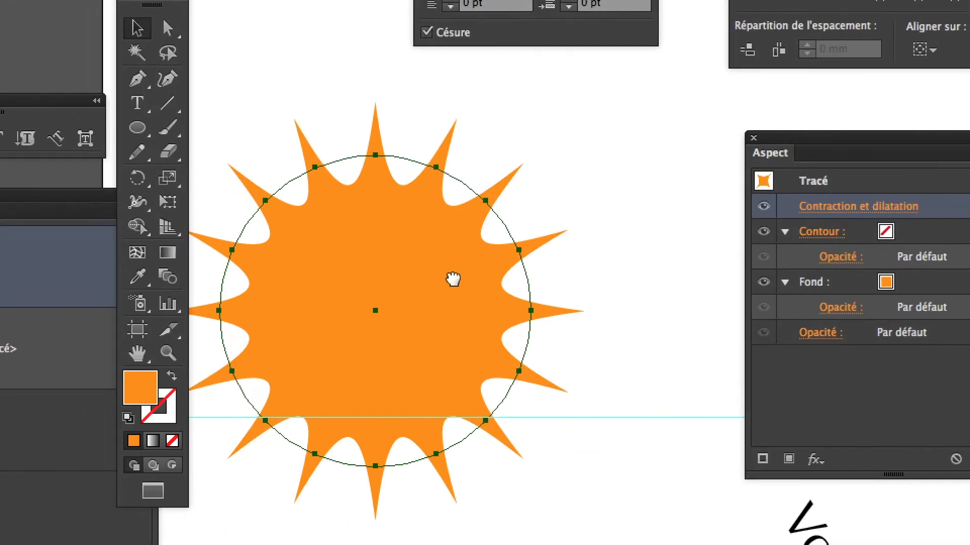
drag(353, 325, 486, 355)
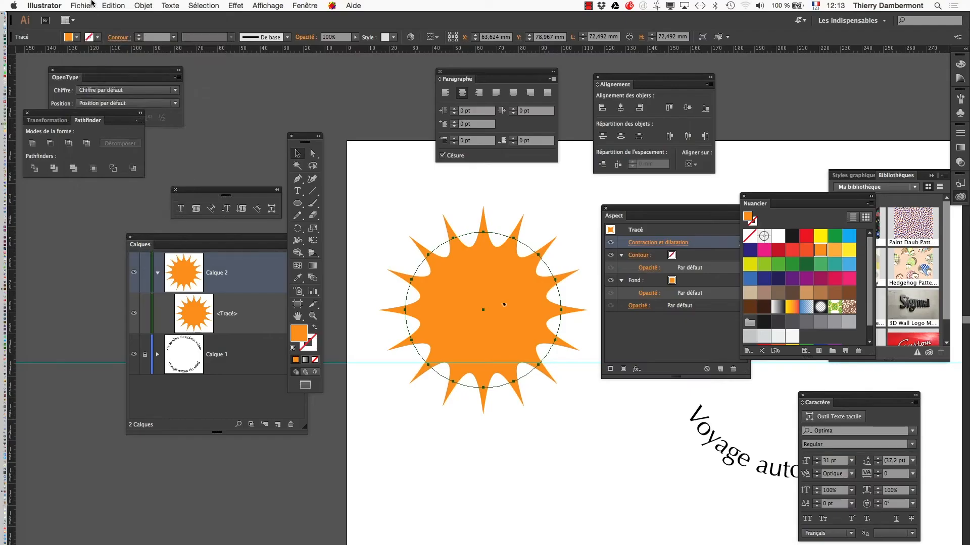
Save the document as the next numbered Etude-texte .ai file in the AI initiation Carnaval jour 5 folder, with the Illustrator CC version
click(81, 5)
click(123, 92)
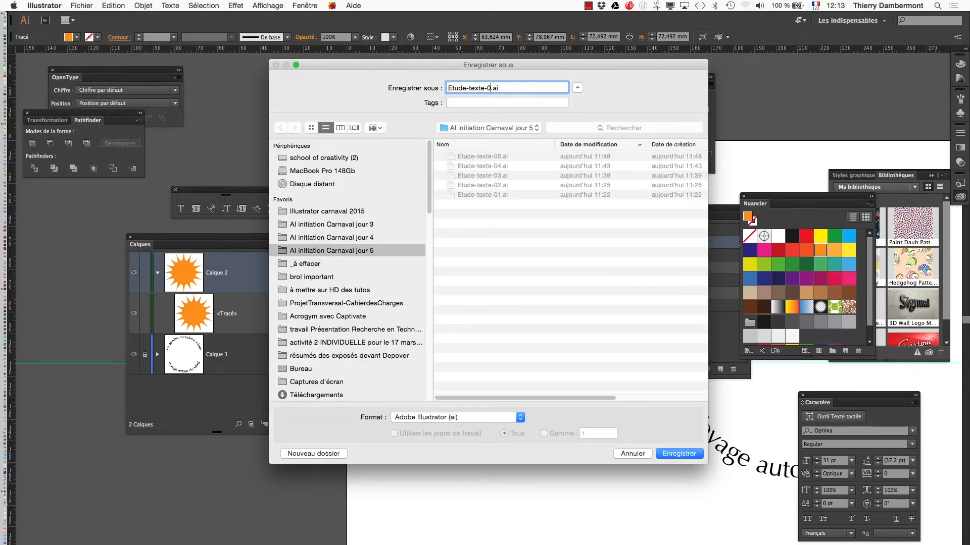
click(697, 455)
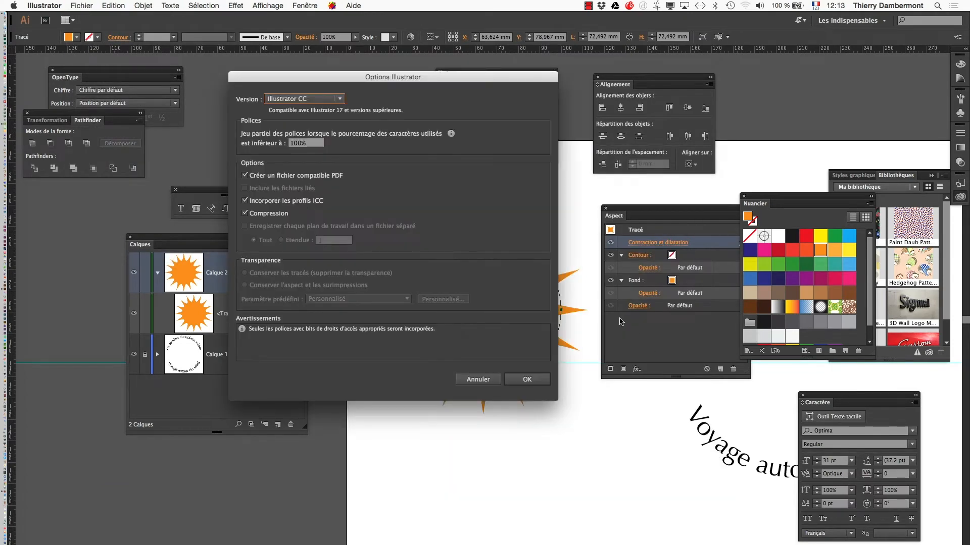
click(542, 381)
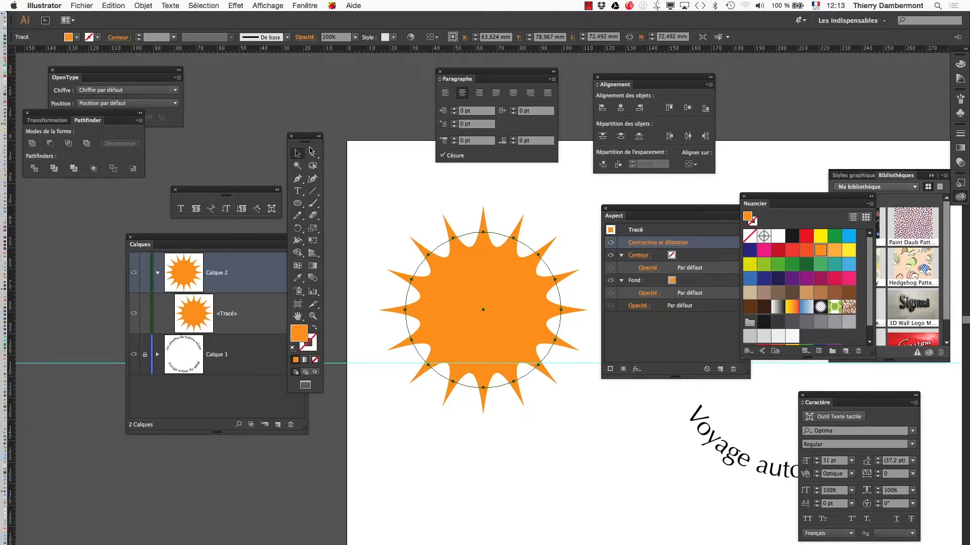
Move the tools panel off the artboard to the outer side of the Calques panel
drag(307, 139, 94, 216)
scroll(430, 293, right, 3)
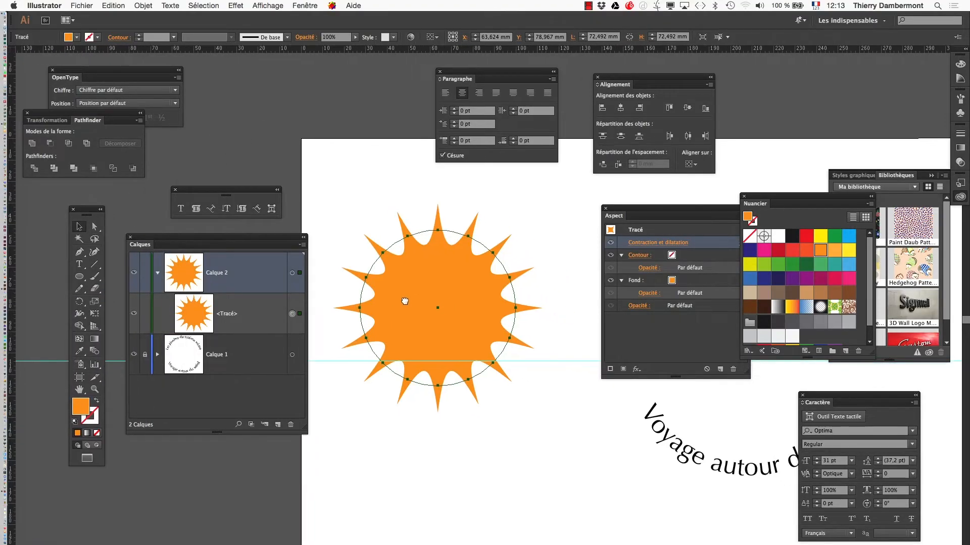
Move the Calques panel below the sun's outer edge and the Aspect panel above the swatches, clearing the enlarged shape
scroll(411, 277, up, 1)
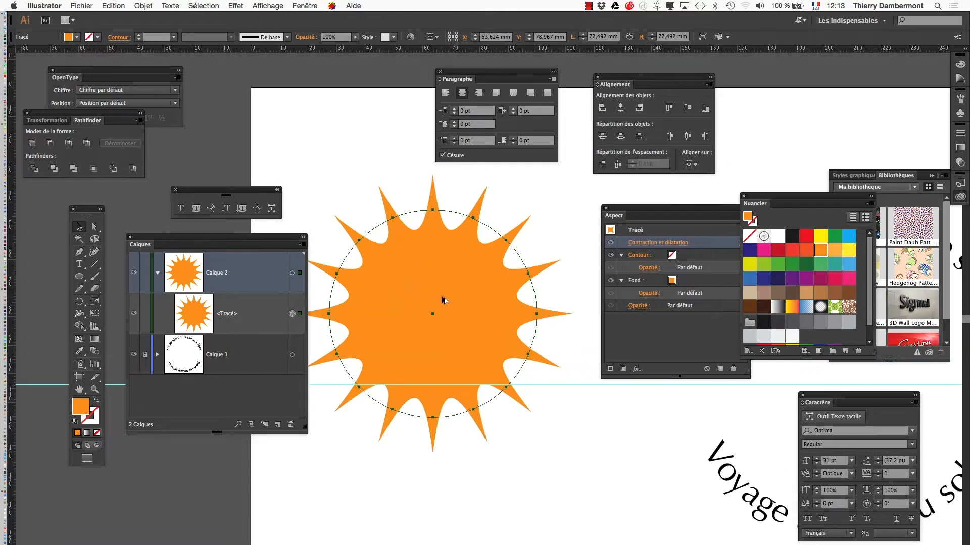
scroll(444, 298, up, 1)
drag(277, 241, 239, 482)
scroll(384, 445, up, 2)
scroll(505, 354, left, 1)
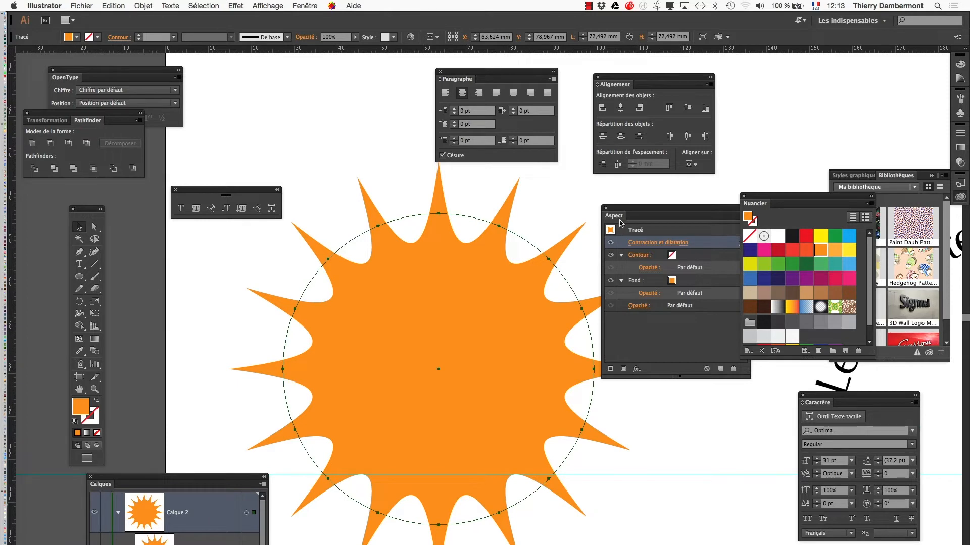
drag(623, 211, 778, 79)
Expand the selected sun's appearance into a real path, and place the Aspect panel beside the shape
mouse_move(410, 347)
mouse_down()
mouse_move(519, 349)
mouse_move(420, 361)
mouse_up()
scroll(510, 367, down, 1)
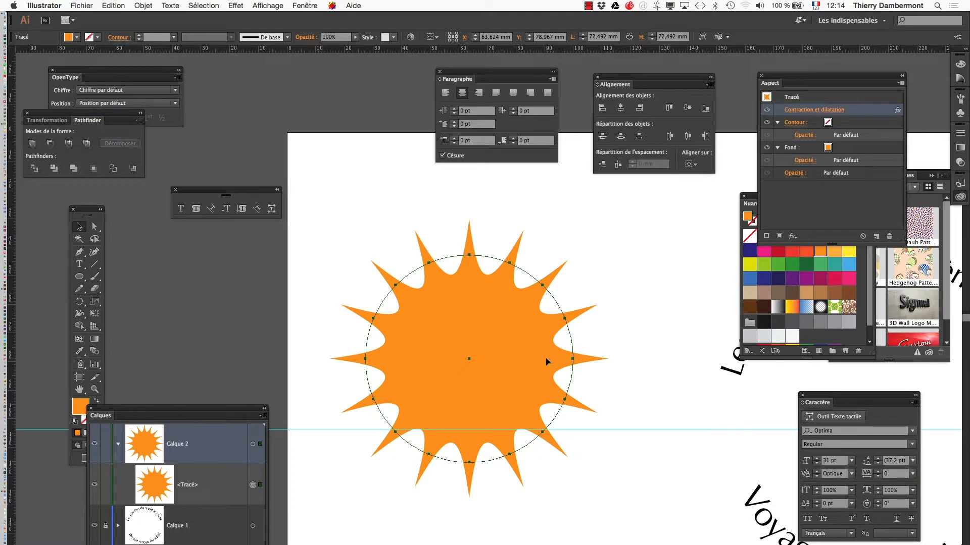
click(142, 5)
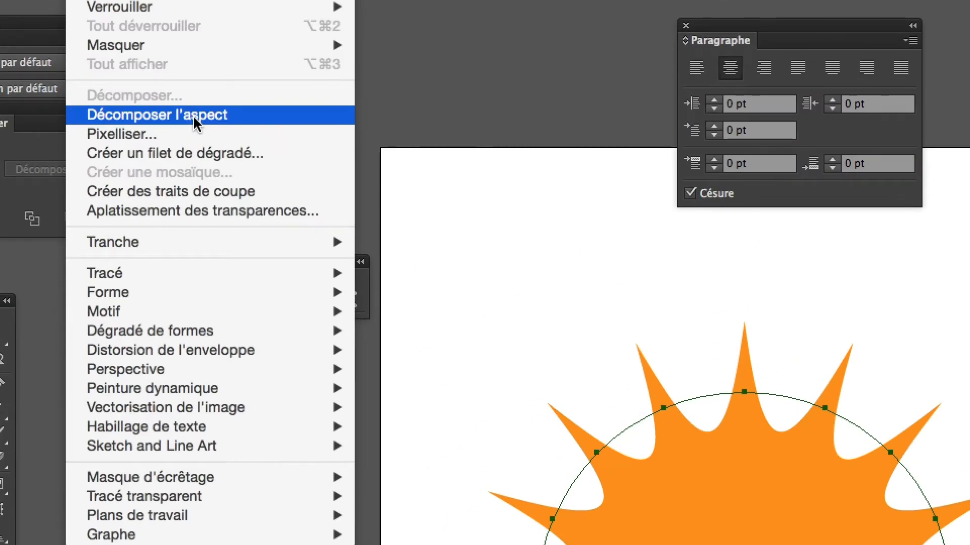
click(194, 123)
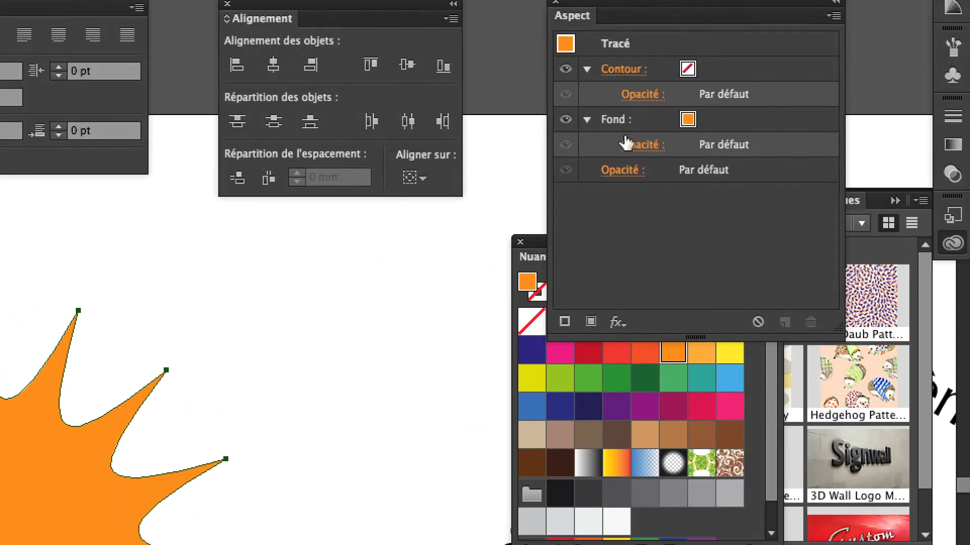
drag(598, 4, 368, 319)
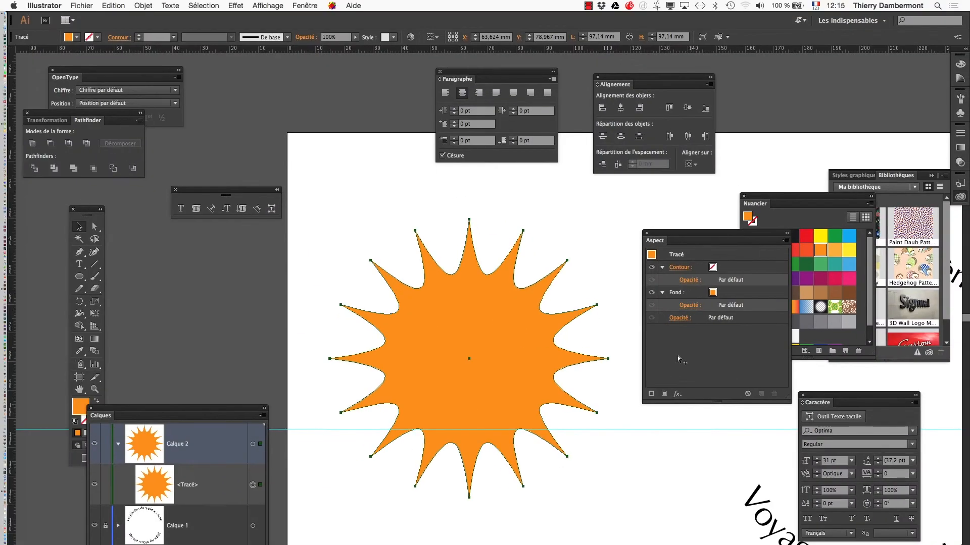
Save the document as Etude-texte-07.ai in the AI initiation Carnaval jour 5 folder, with the Illustrator CC version
drag(500, 311, 478, 287)
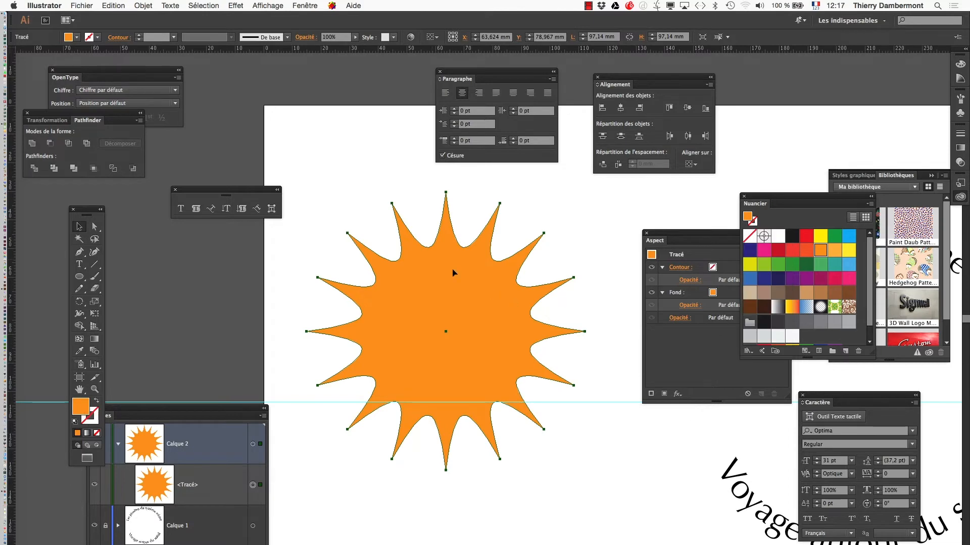
click(82, 6)
click(121, 88)
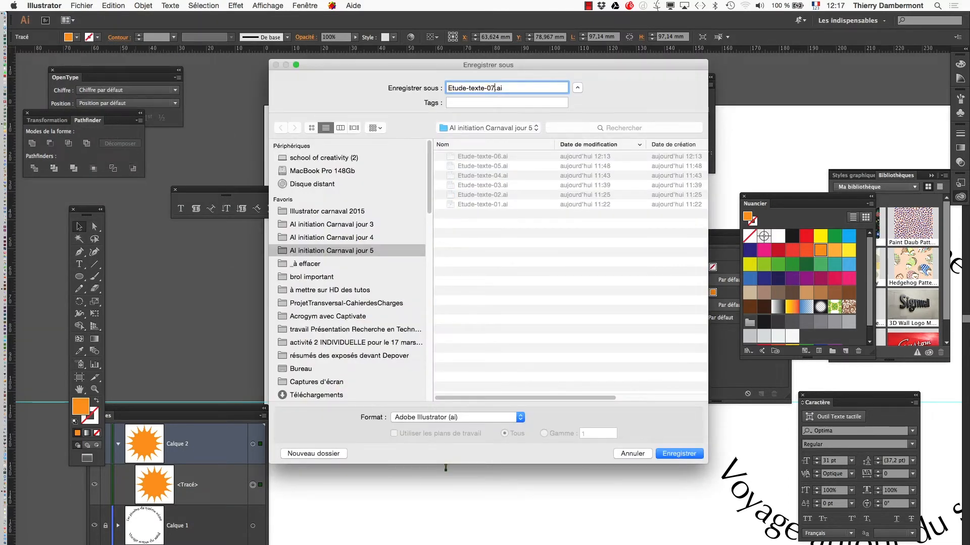
click(681, 455)
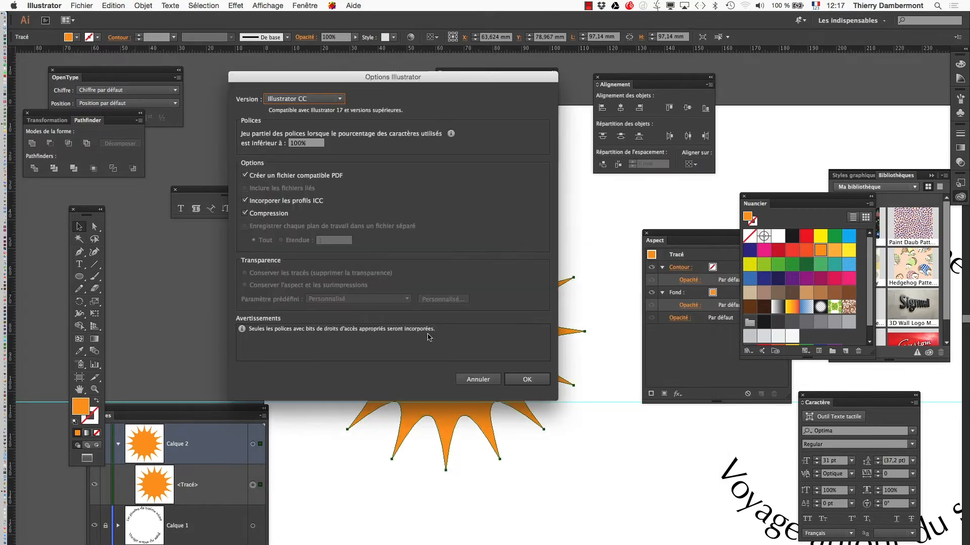
click(529, 380)
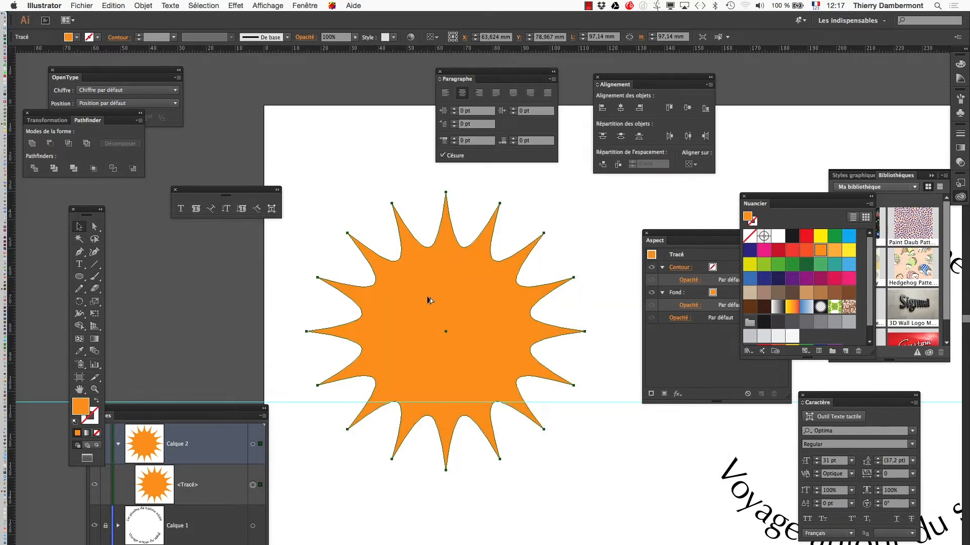
Detach the Width tool group as a floating panel and place it beside the sun's upper-left rays
scroll(429, 301, up, 1)
drag(422, 339, 495, 404)
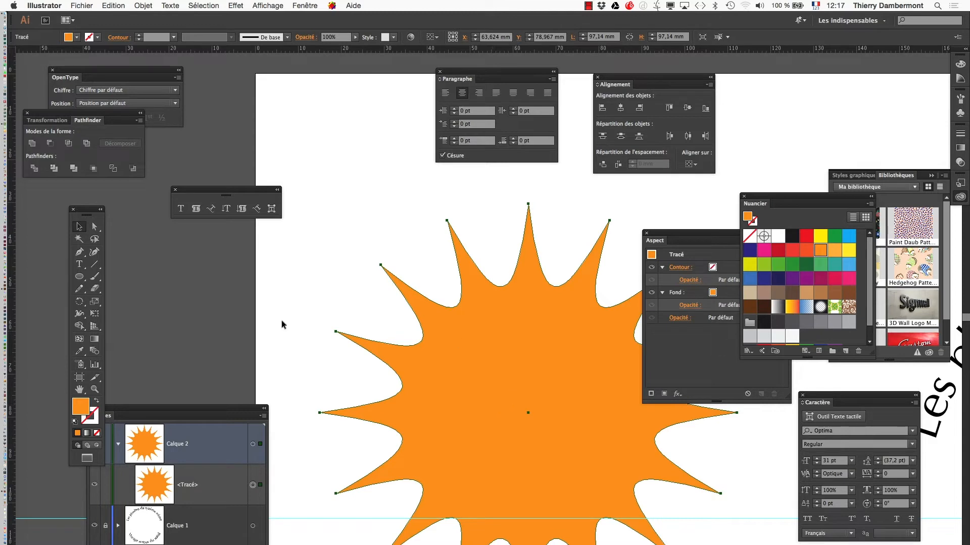
drag(84, 216, 310, 133)
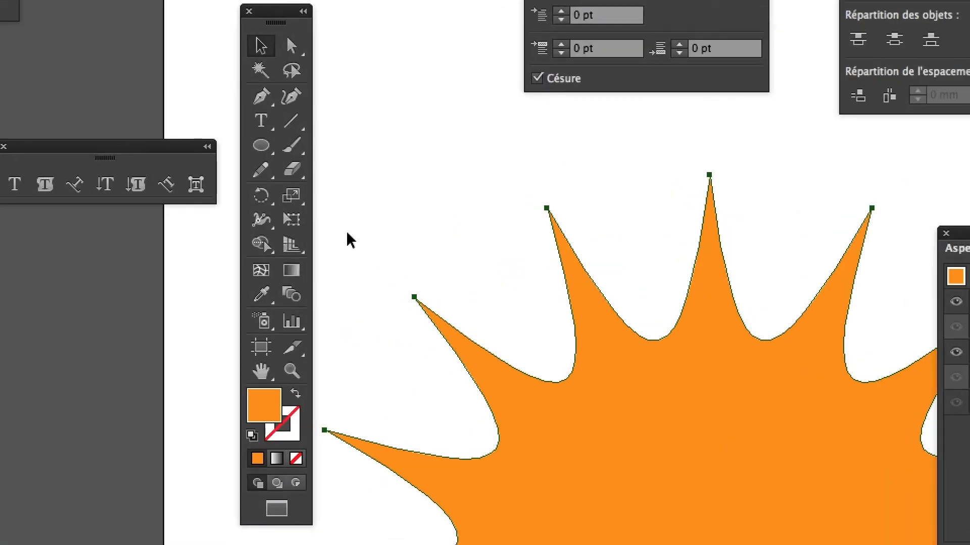
click(316, 230)
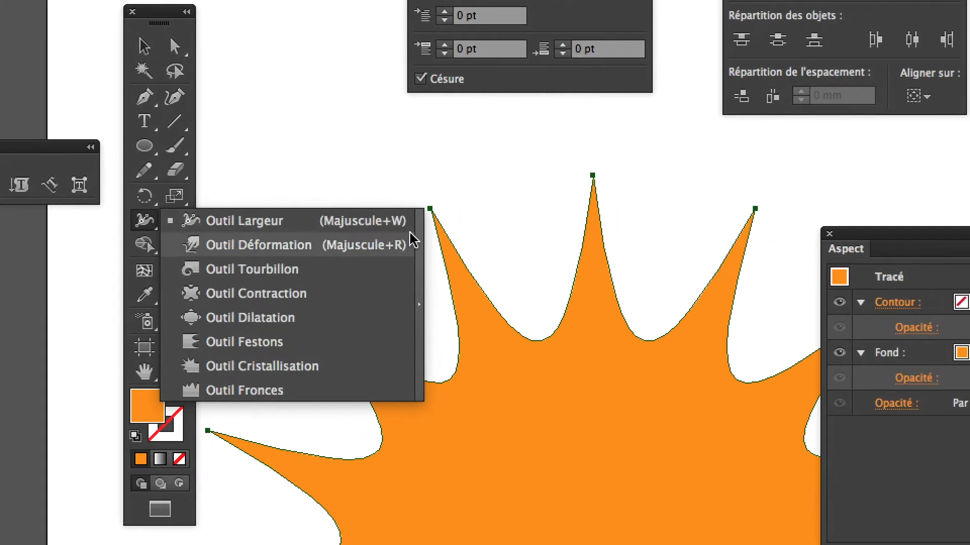
click(535, 286)
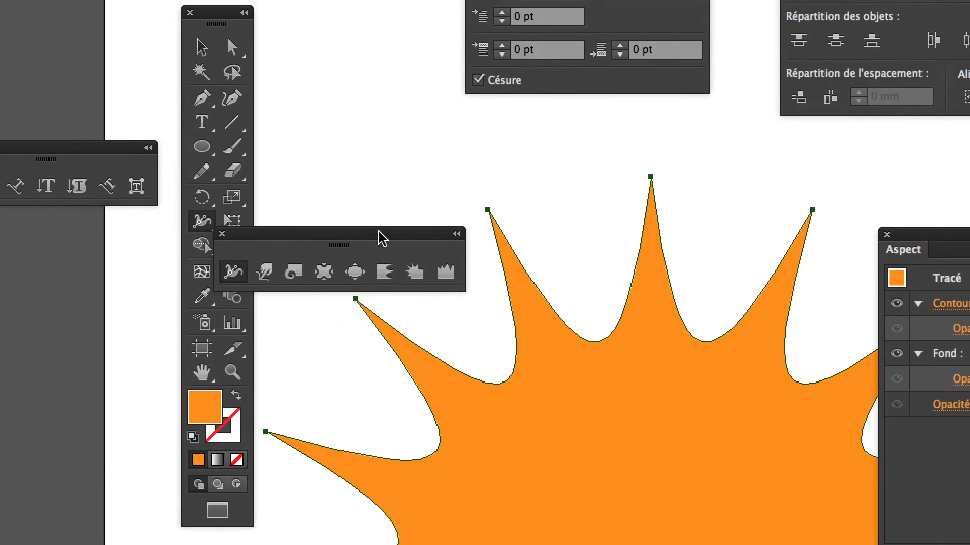
drag(314, 245, 424, 145)
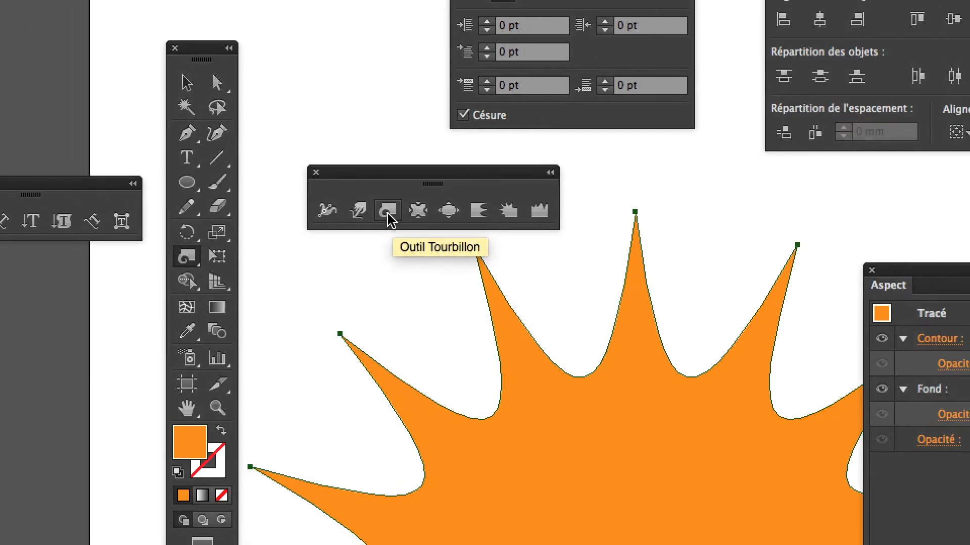
Try the Twirl tool with a large brush on two upper-left rays and undo the distortion
click(389, 217)
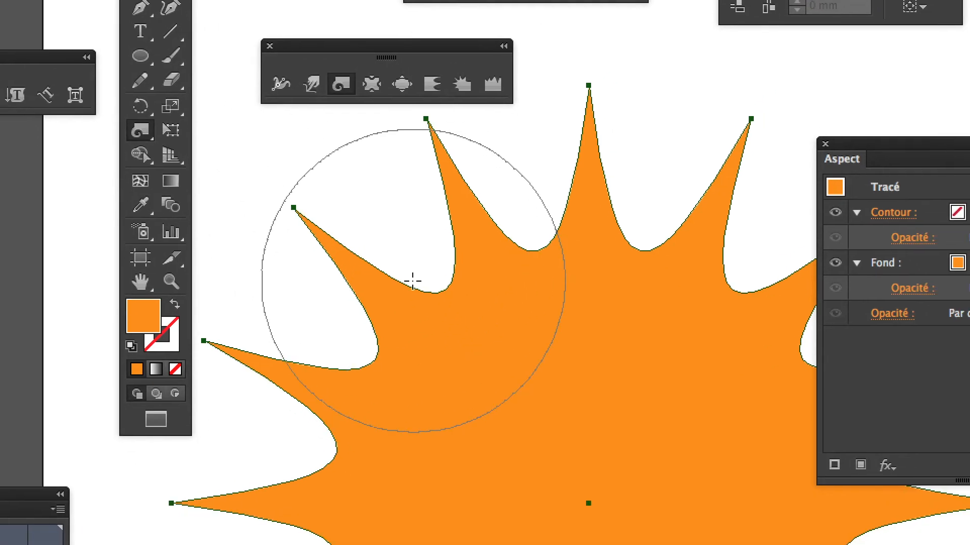
drag(412, 280, 393, 356)
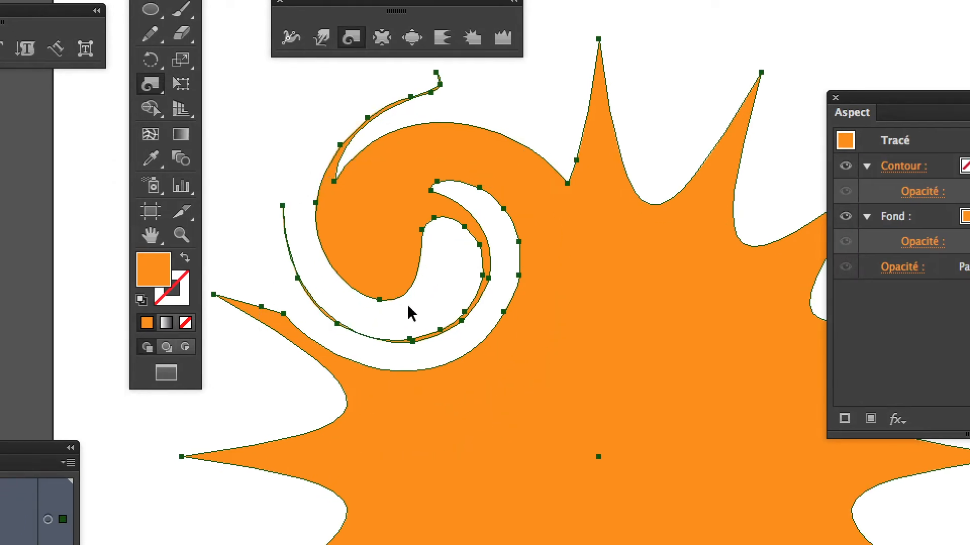
key(ctrl+z)
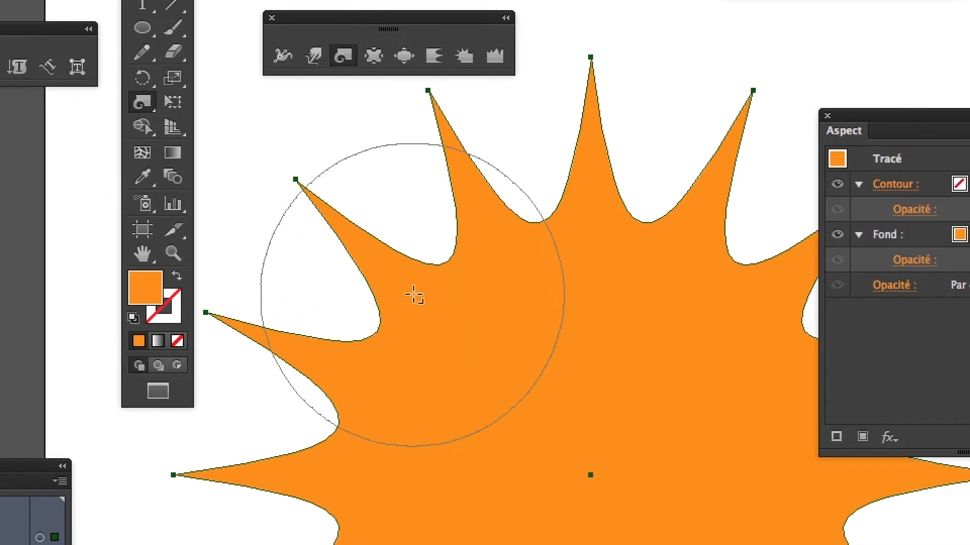
Shrink the Twirl brush to about 6.35 mm and twirl small curls into the three upper-left rays
mouse_move(412, 294)
mouse_down()
mouse_move(321, 337)
mouse_move(430, 246)
mouse_up()
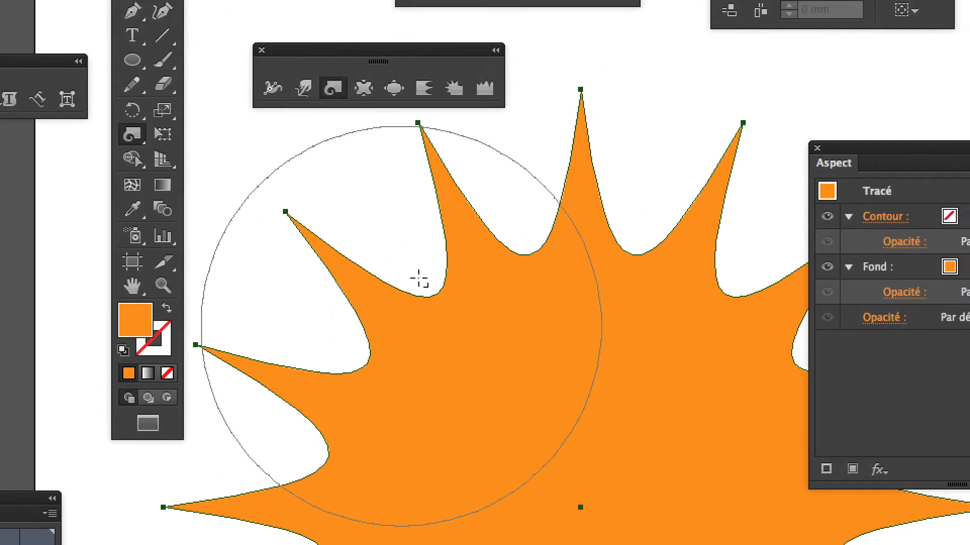
mouse_move(418, 278)
mouse_down()
mouse_move(299, 429)
mouse_move(246, 452)
mouse_up()
drag(456, 134, 451, 141)
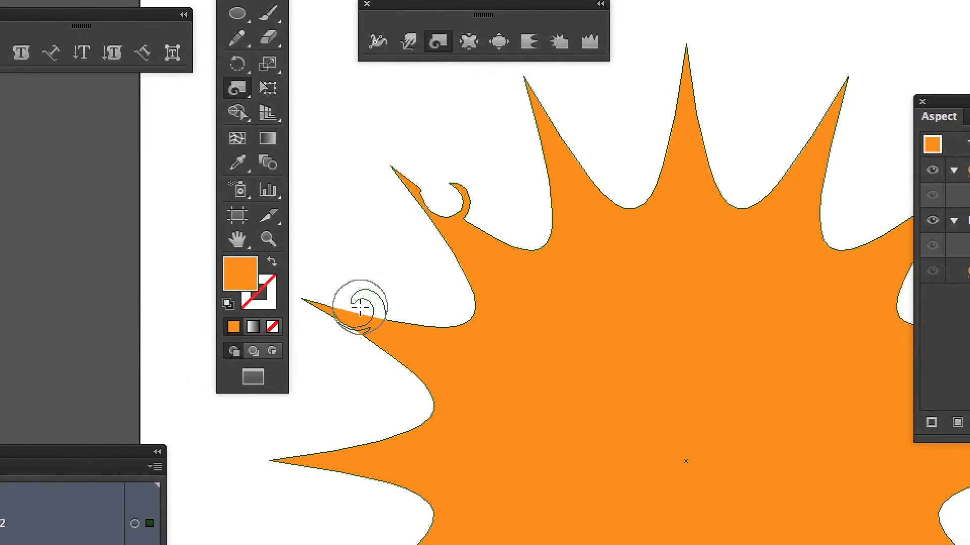
drag(361, 307, 361, 309)
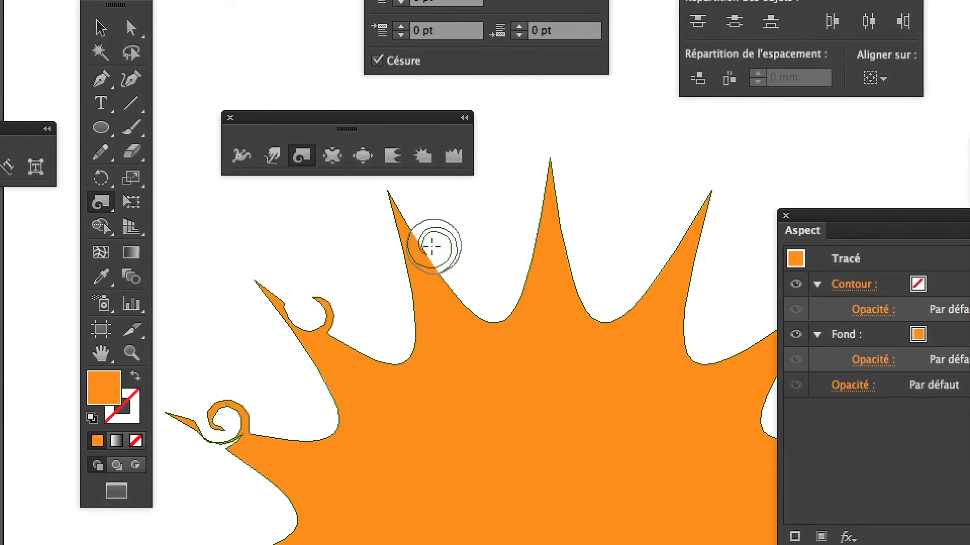
drag(432, 247, 433, 248)
Lower the twirl rate in the Twirl tool options
double_click(301, 156)
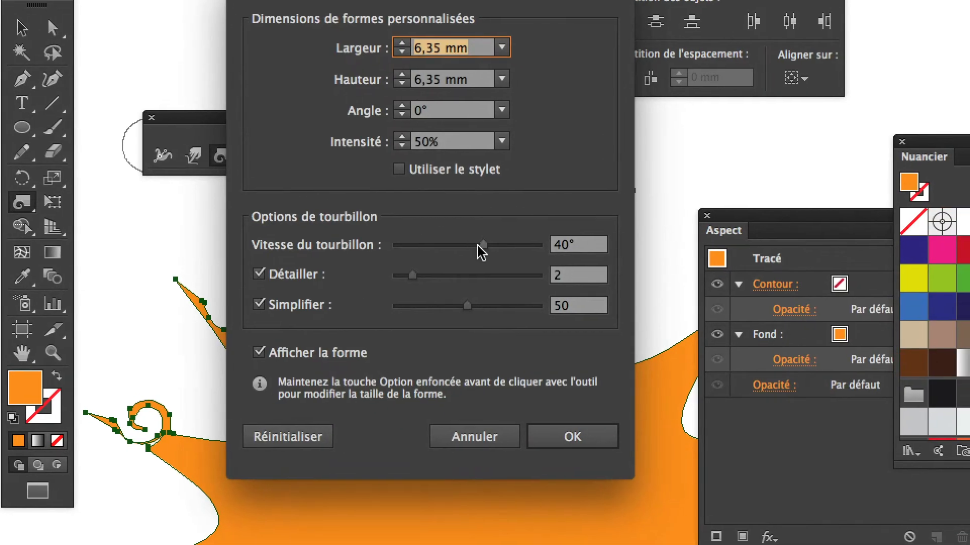
drag(636, 302, 629, 303)
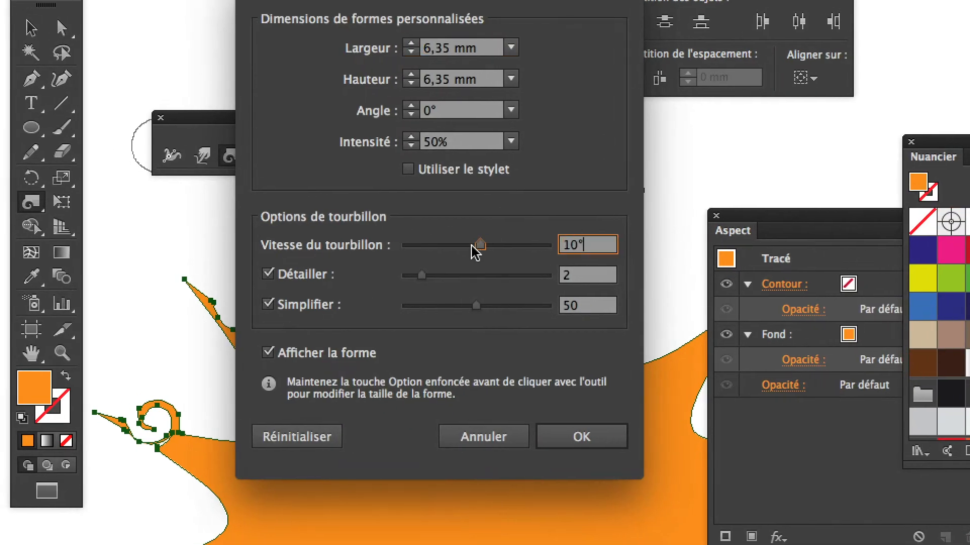
drag(475, 251, 465, 251)
click(581, 437)
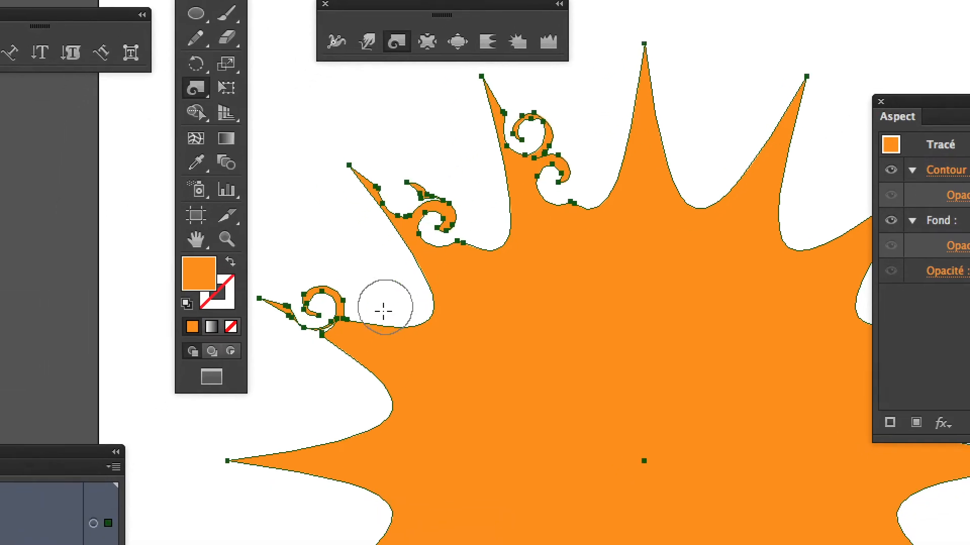
Twirl small curls into the sun's top ray and the ray just right of it
click(330, 379)
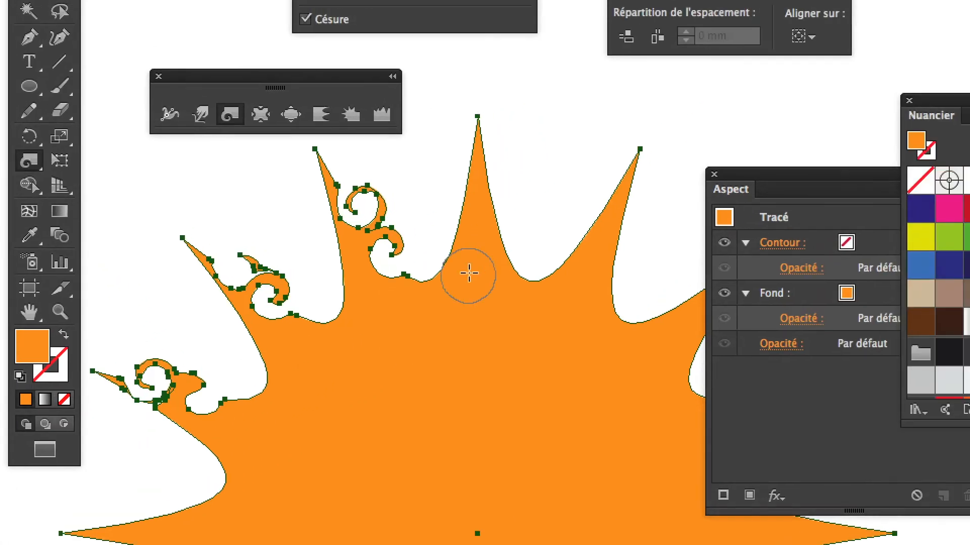
click(490, 193)
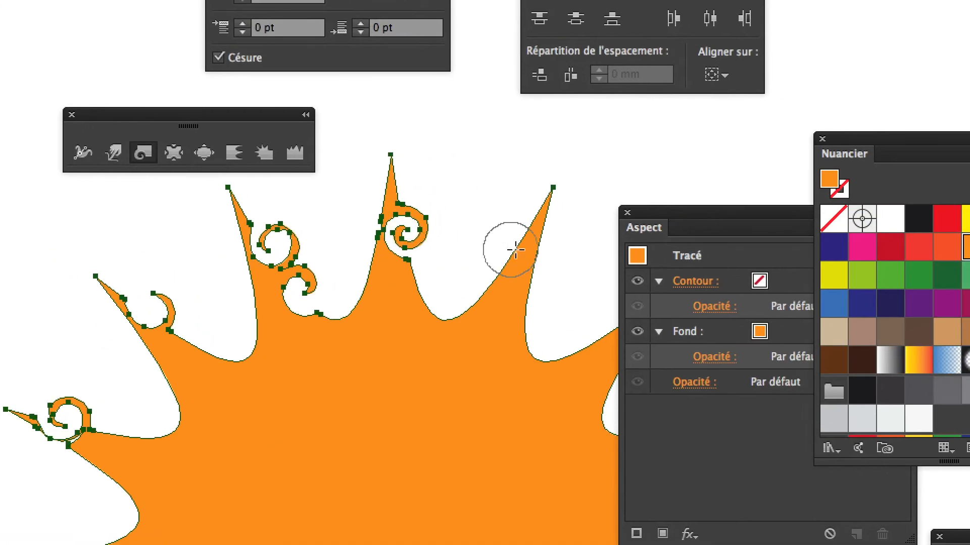
click(527, 260)
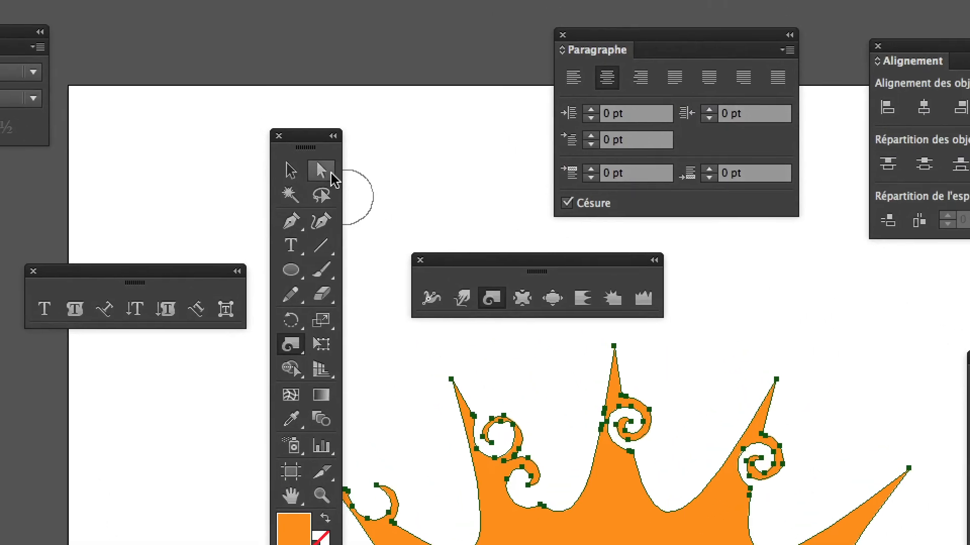
Lengthen the ray right of the top one by pulling its tip anchor outward, and deepen the curve beside it
click(321, 171)
click(732, 343)
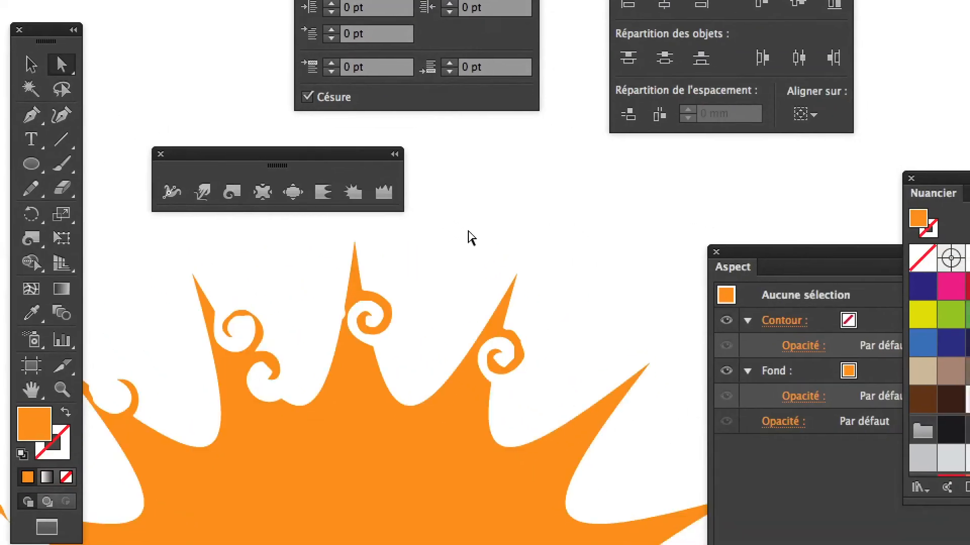
click(776, 379)
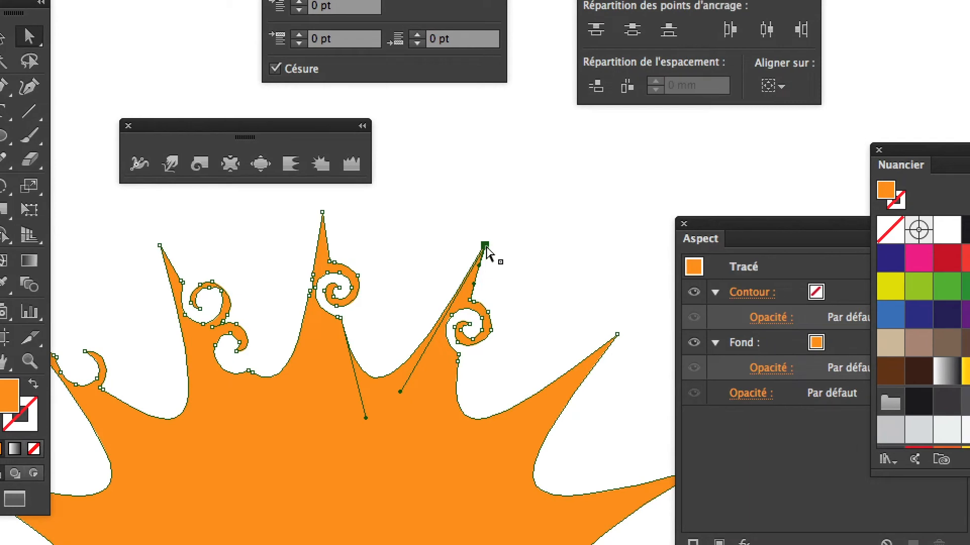
mouse_move(485, 246)
mouse_down()
mouse_move(516, 194)
mouse_move(497, 233)
mouse_up()
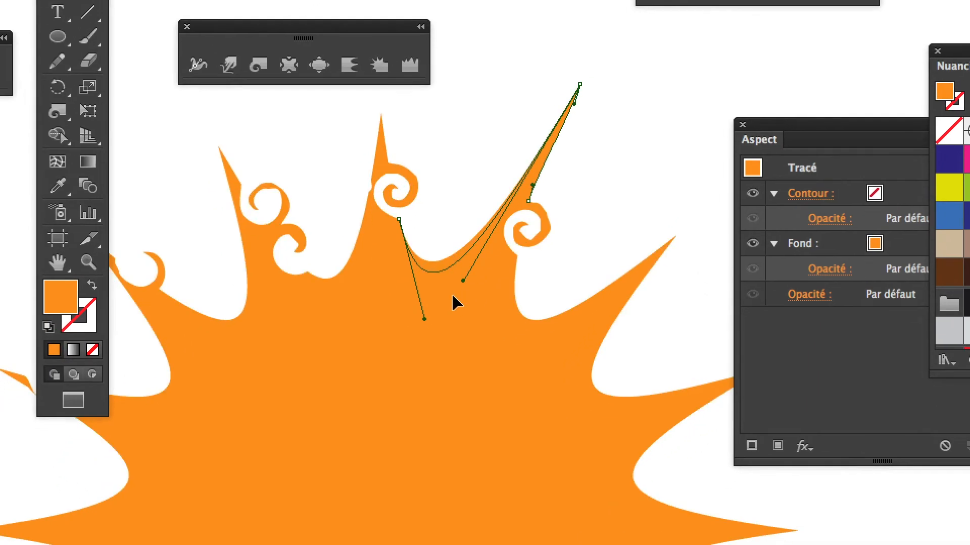
drag(453, 296, 436, 310)
click(584, 188)
Twirl a small curl into the underside of the ray just above the sun's horizontal right ray
alt+super+click(567, 231)
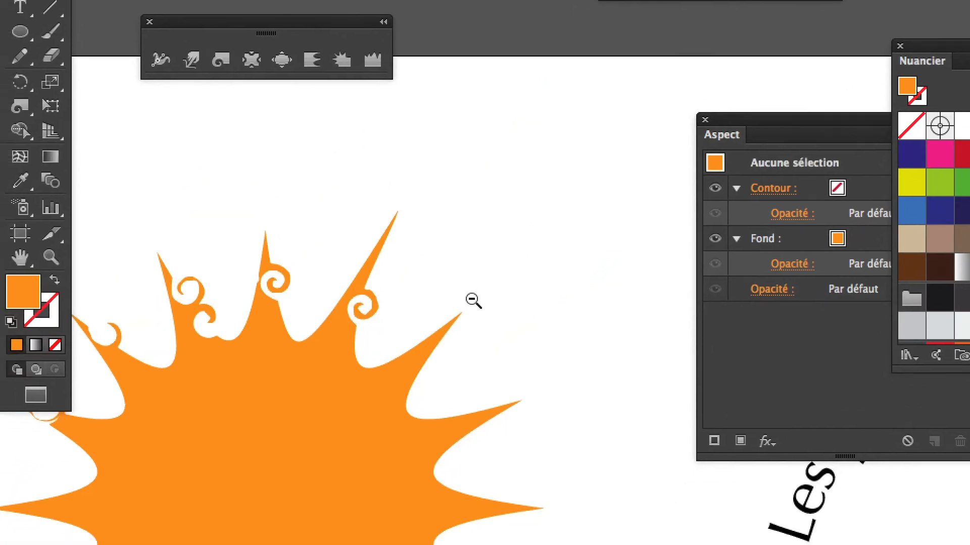
alt+super+click(427, 356)
drag(336, 416, 480, 316)
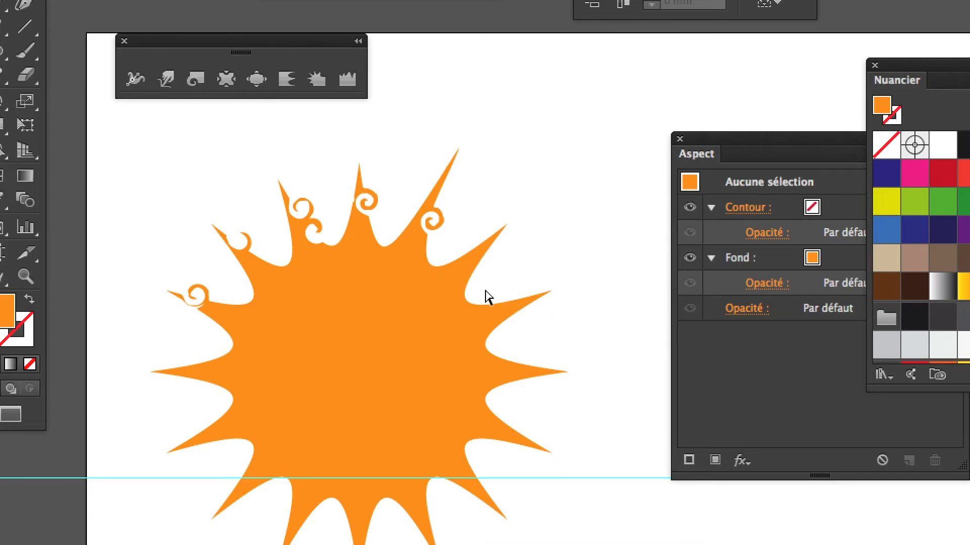
drag(442, 286, 367, 274)
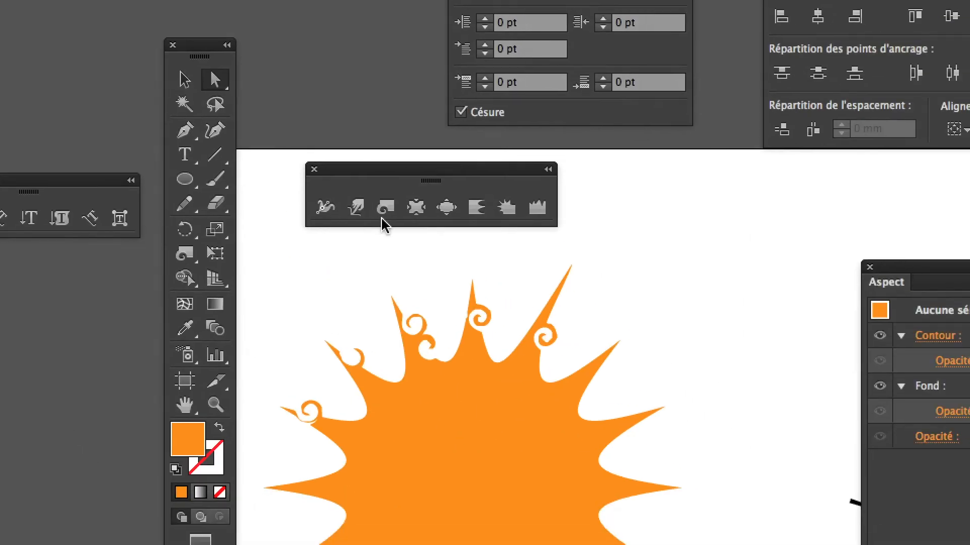
click(512, 275)
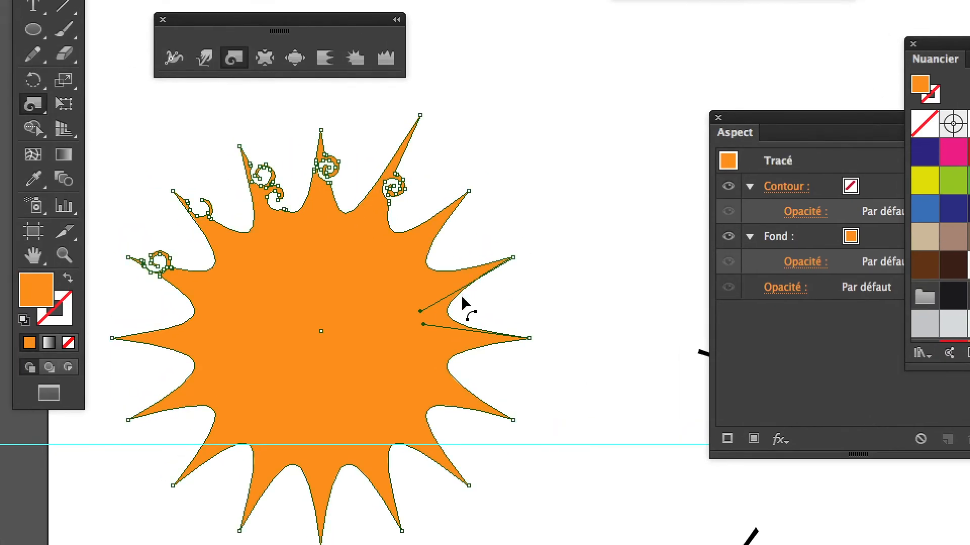
click(465, 292)
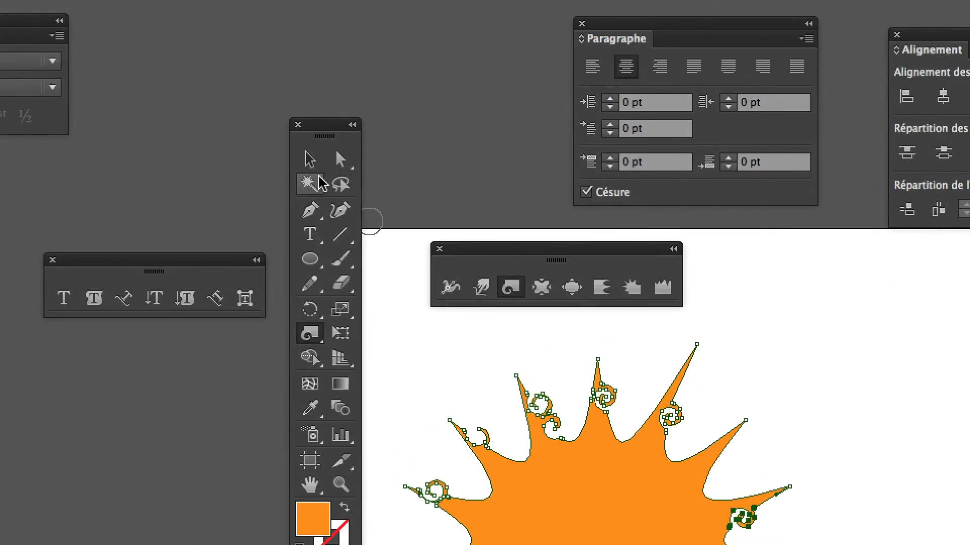
Select the whole sun and twirl small curls into its horizontal right ray and the lower-right rays
click(311, 164)
click(712, 506)
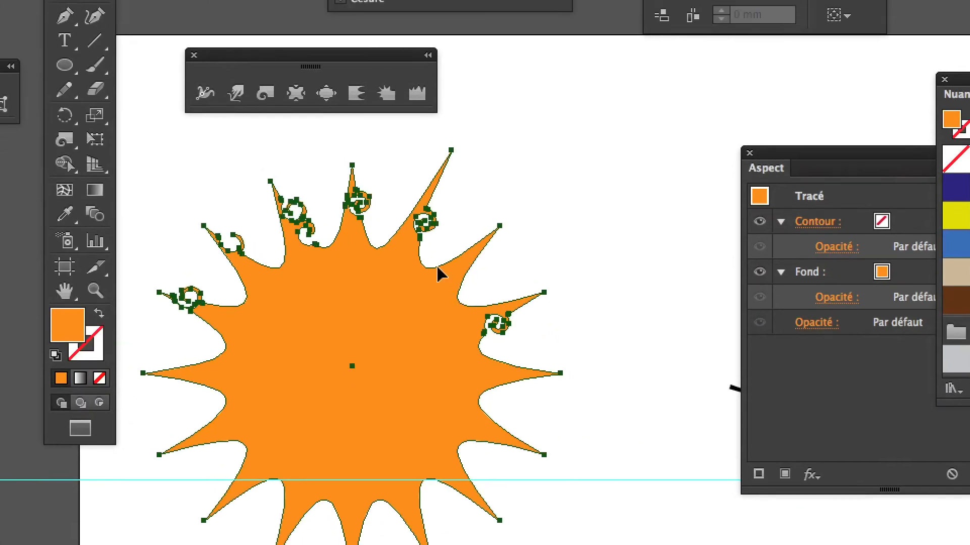
click(265, 93)
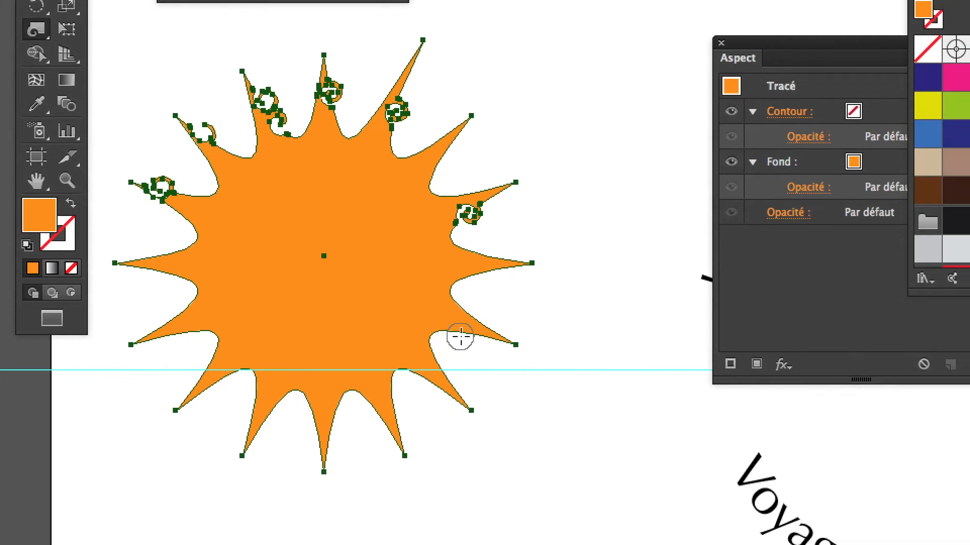
click(461, 337)
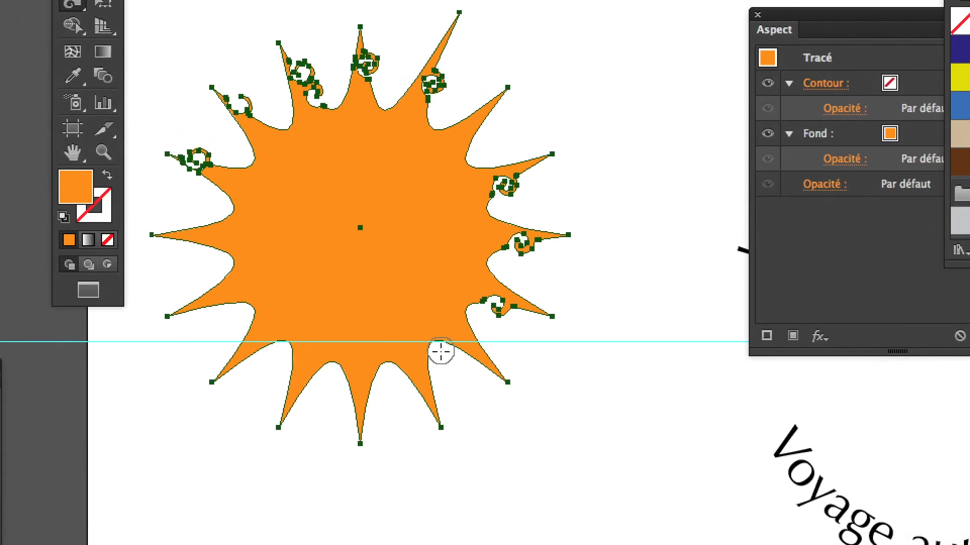
click(390, 423)
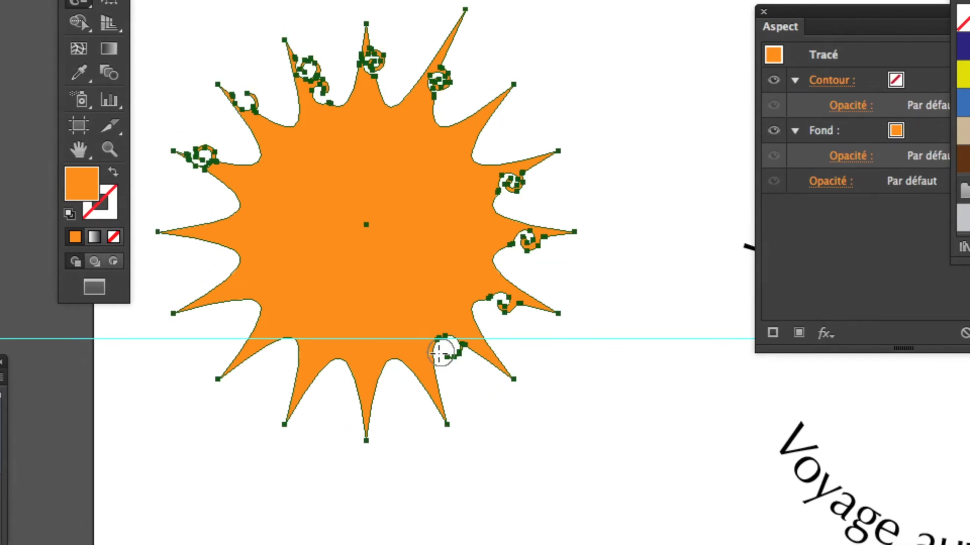
click(403, 379)
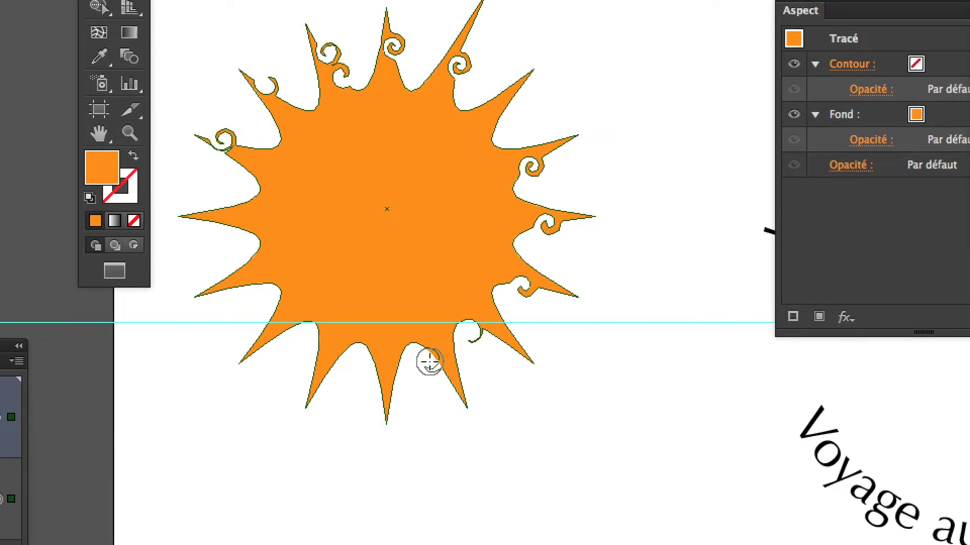
Twirl small curls from the sun's bottom ray around to its left rays, and deselect the sun
click(429, 362)
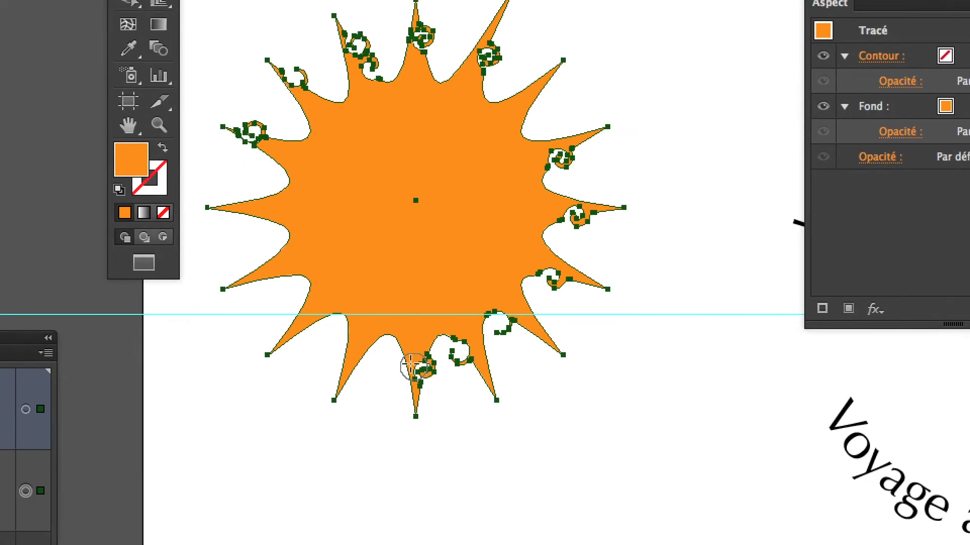
click(371, 342)
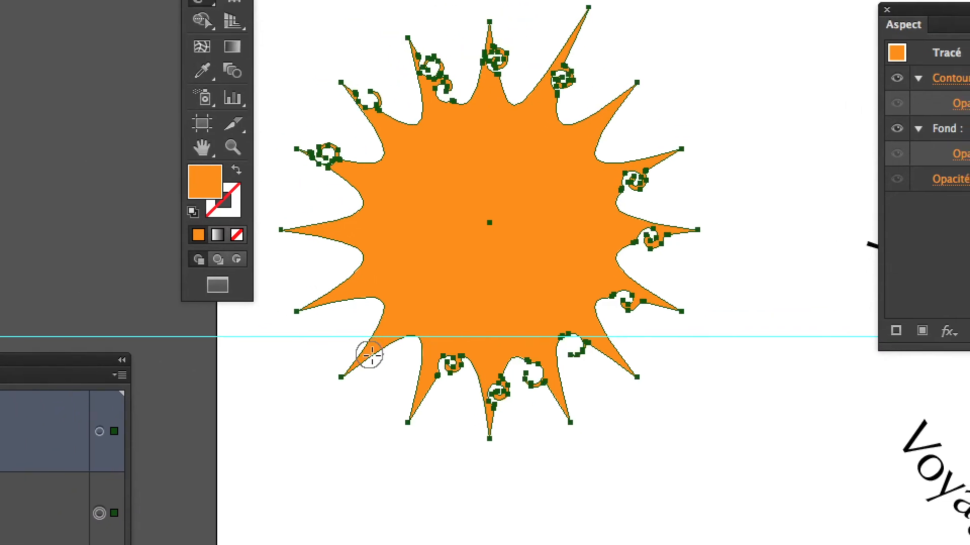
click(381, 369)
click(369, 312)
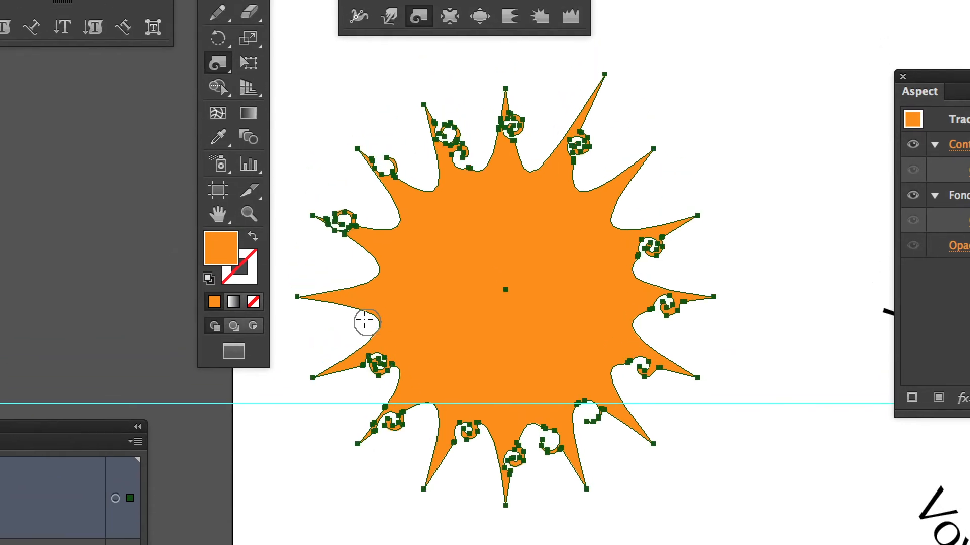
click(347, 282)
click(363, 297)
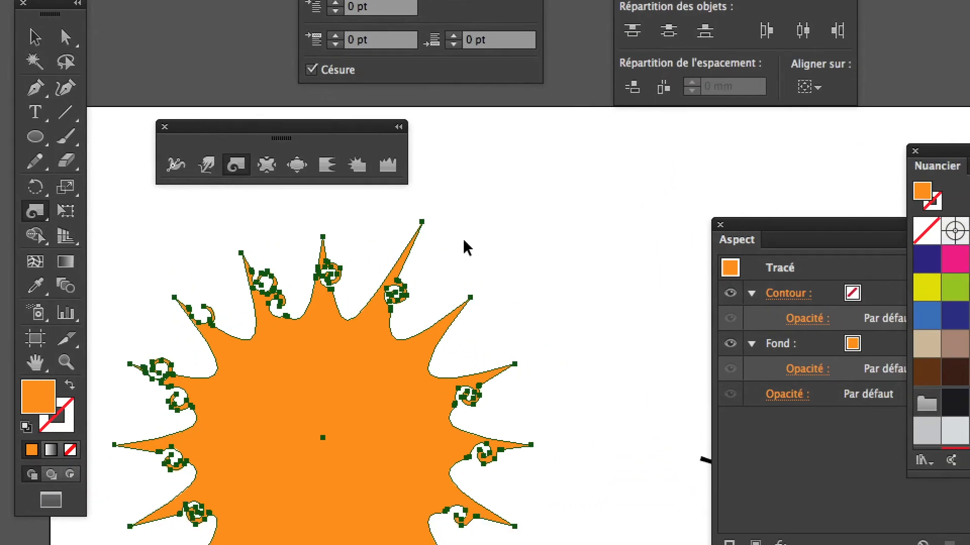
key(super+shift+a)
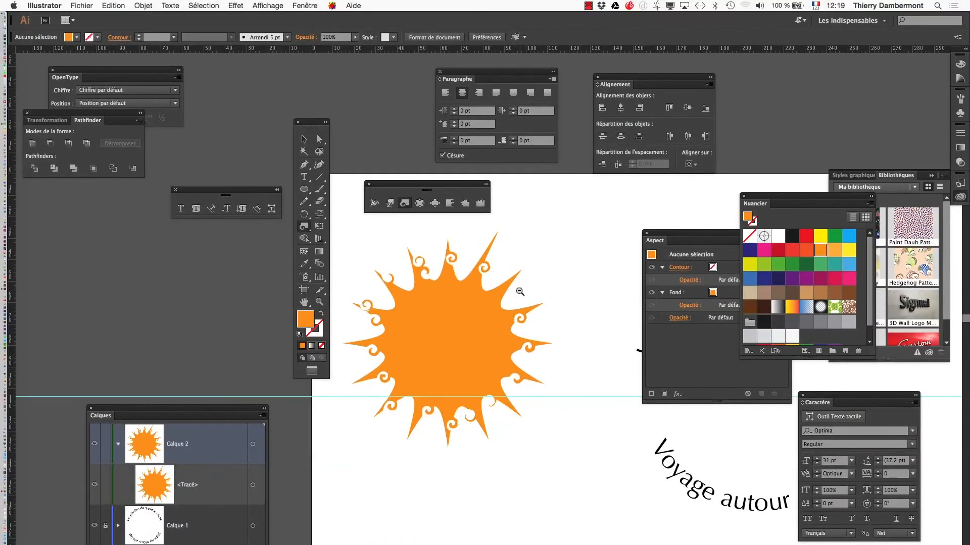
Move the tools away from the artwork, select the whole sun and place a duplicate of it directly below the original
drag(312, 127, 116, 222)
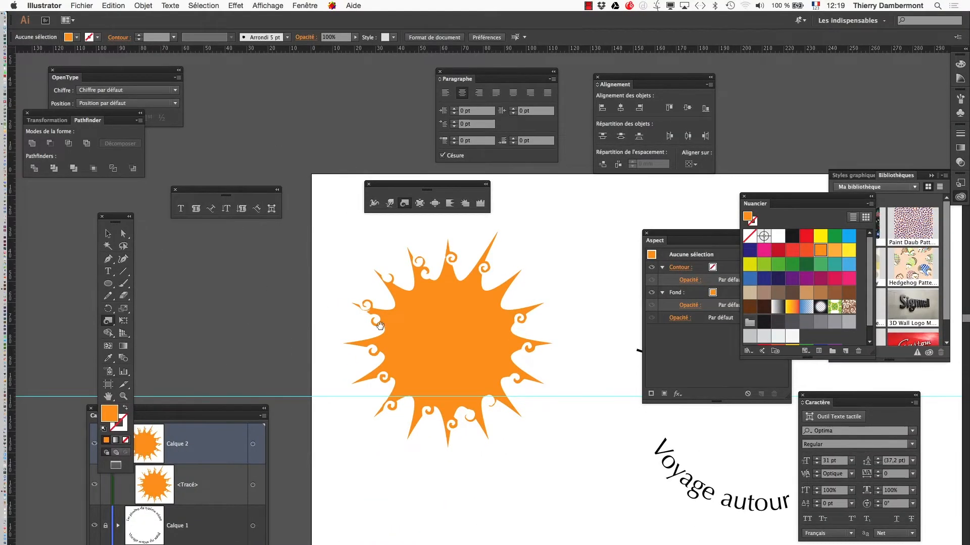
alt+click(443, 360)
drag(500, 405, 394, 399)
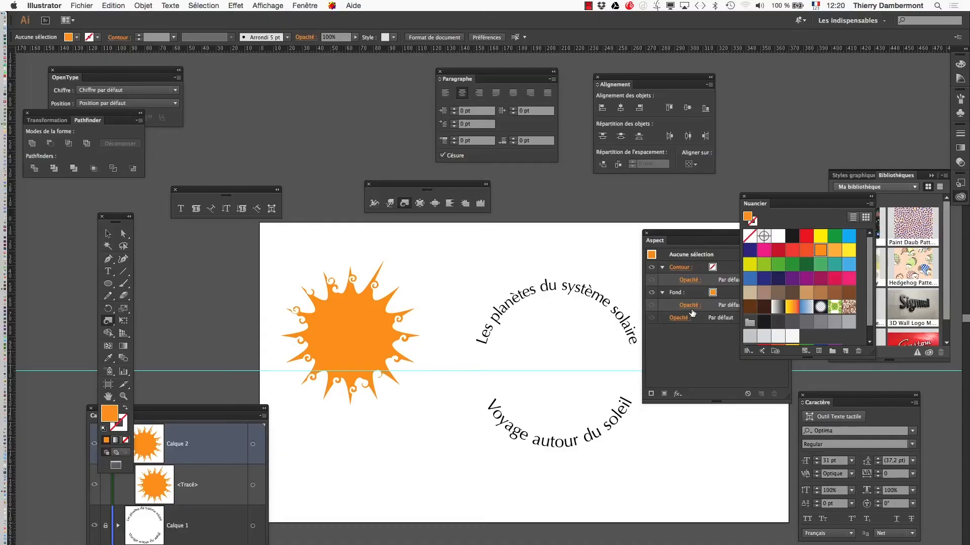
click(356, 353)
click(529, 353)
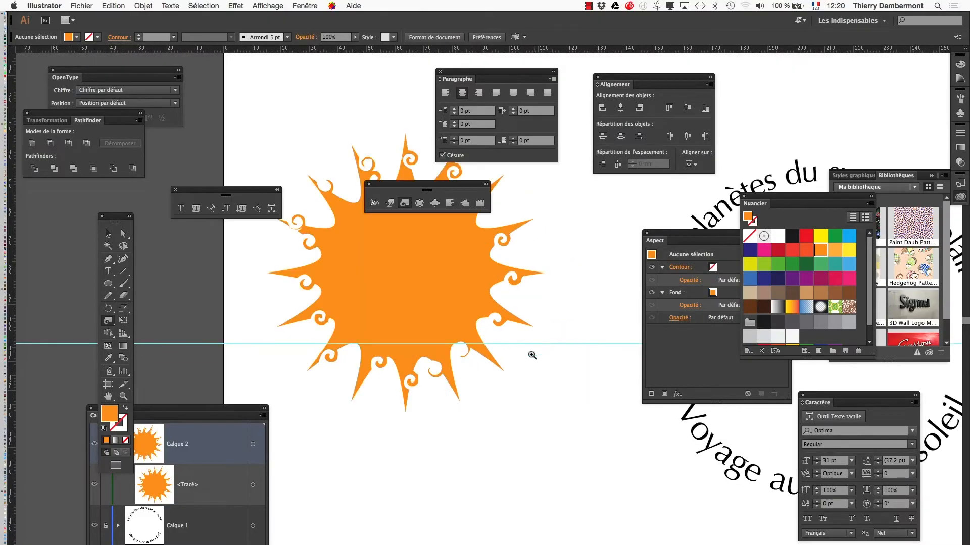
drag(433, 342, 435, 419)
click(446, 416)
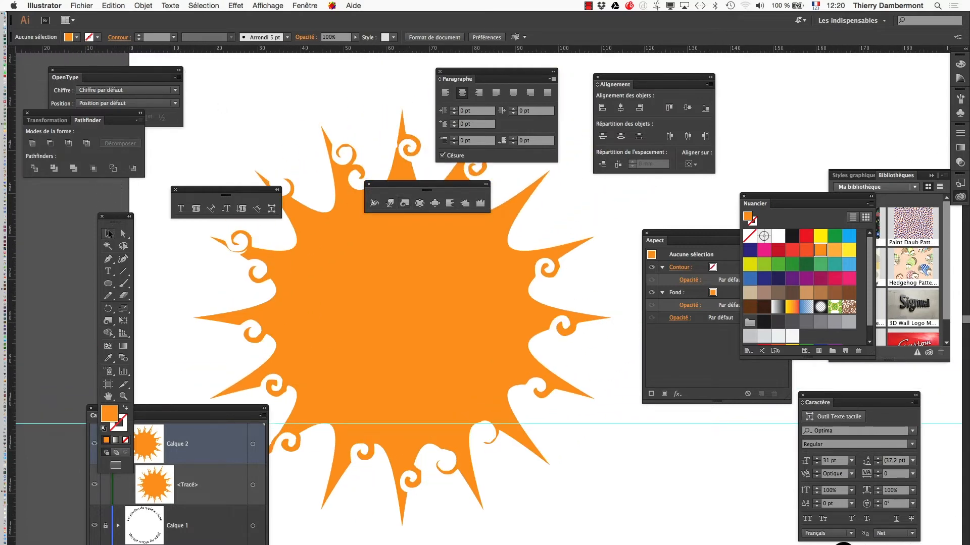
click(293, 259)
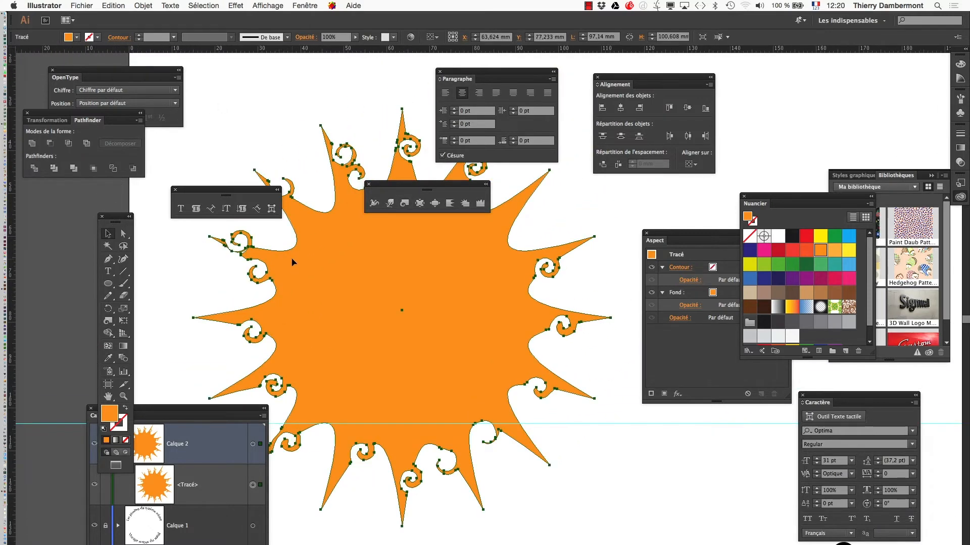
scroll(374, 279, down, 1)
scroll(372, 281, down, 1)
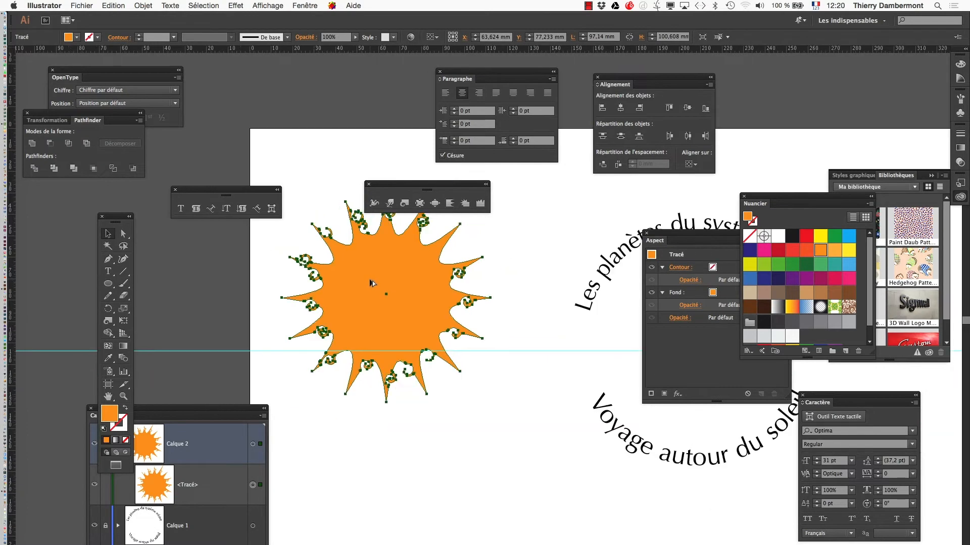
drag(383, 262, 403, 477)
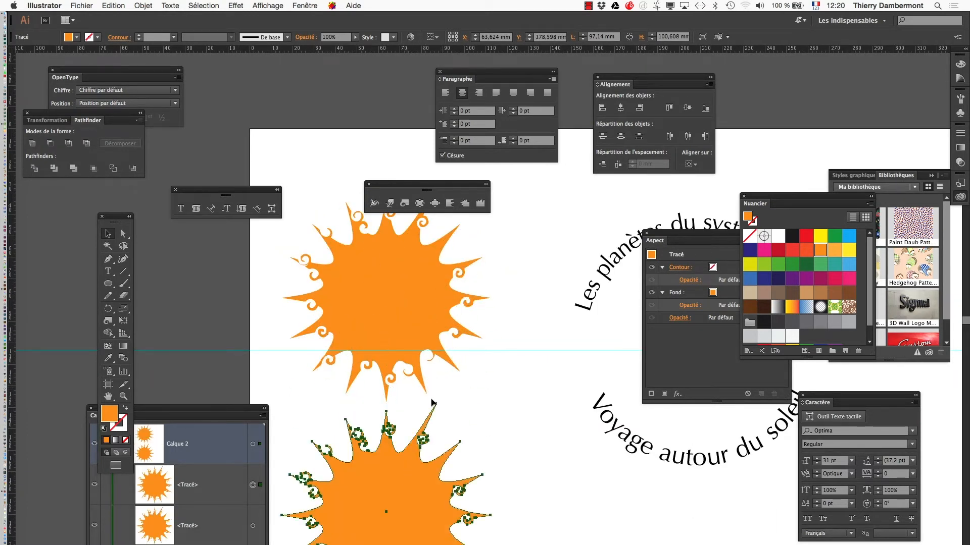
Move the distortion tools and the paragraph settings off the two suns to clear the artwork
drag(430, 386, 442, 272)
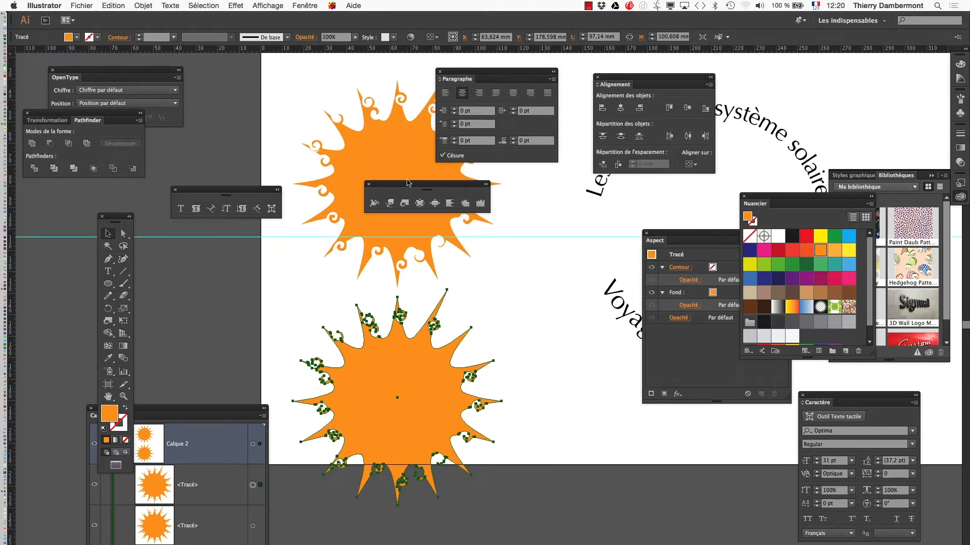
drag(408, 184, 826, 98)
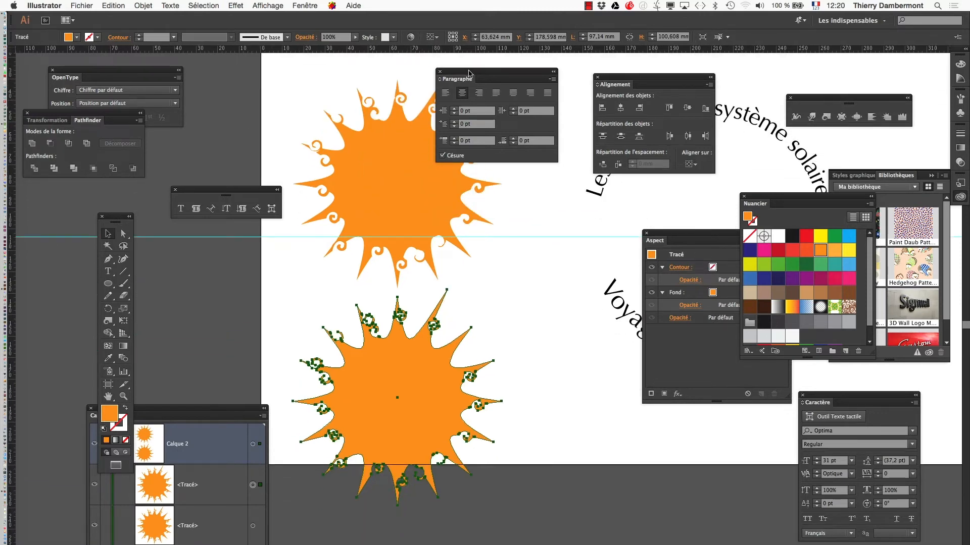
drag(468, 73, 194, 277)
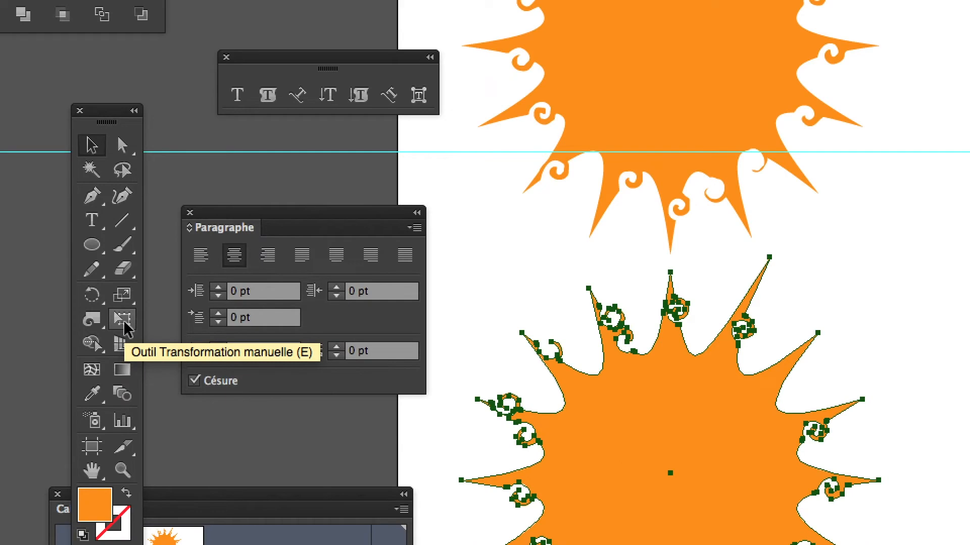
Scale the lower sun copy down proportionally about its center with Free Transform to about 68 mm wide
click(124, 323)
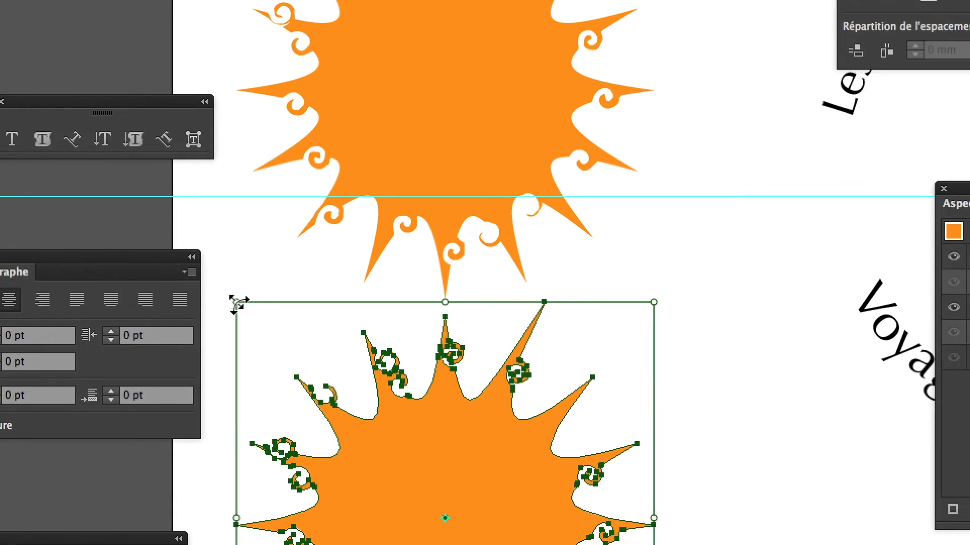
drag(237, 303, 300, 374)
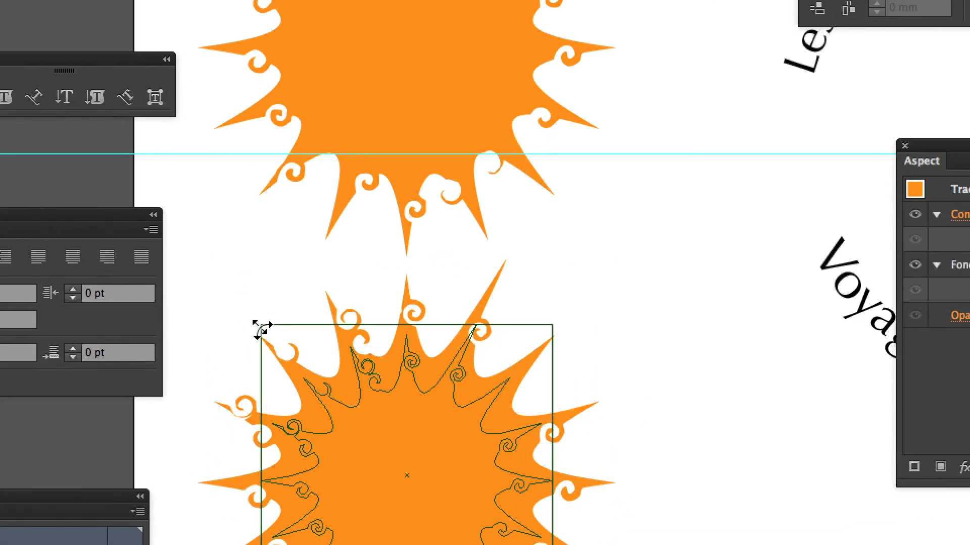
drag(261, 330, 260, 330)
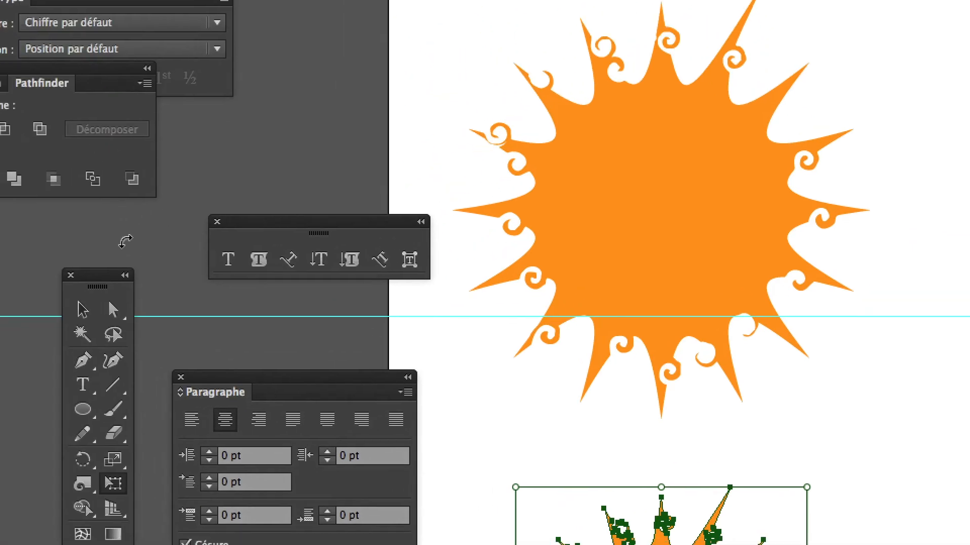
Move the smaller sun copy onto the center of the large orange sun and recolor it, first green and finally white
click(82, 310)
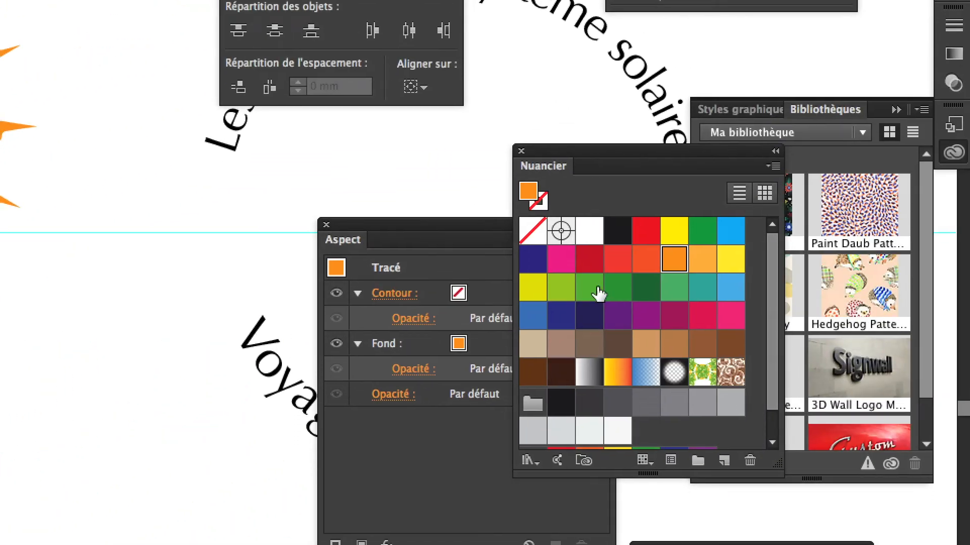
click(598, 293)
drag(362, 357, 330, 34)
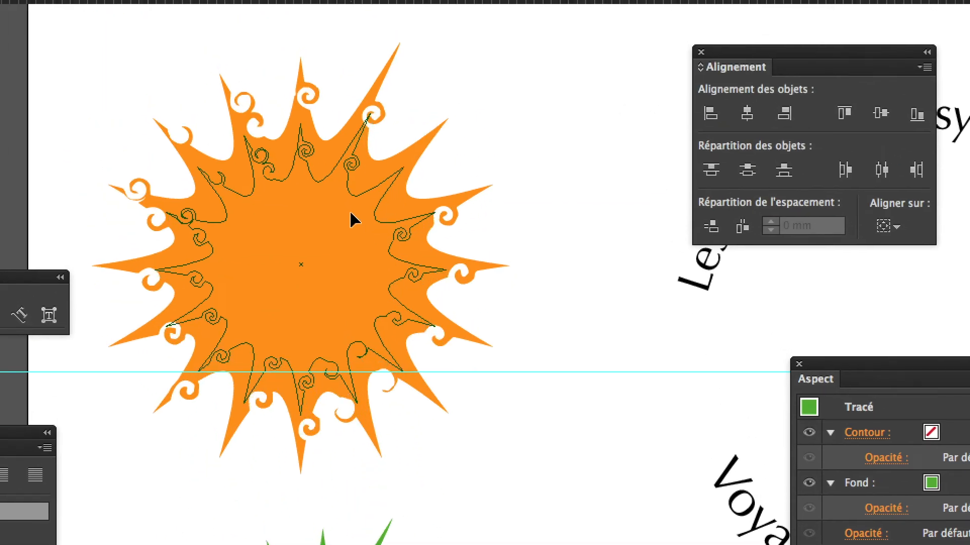
drag(351, 214, 350, 212)
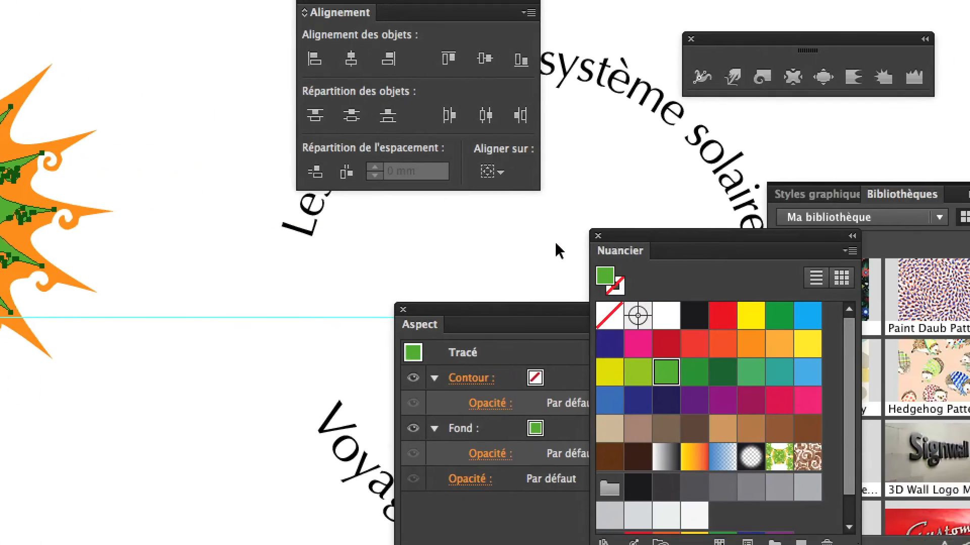
click(665, 316)
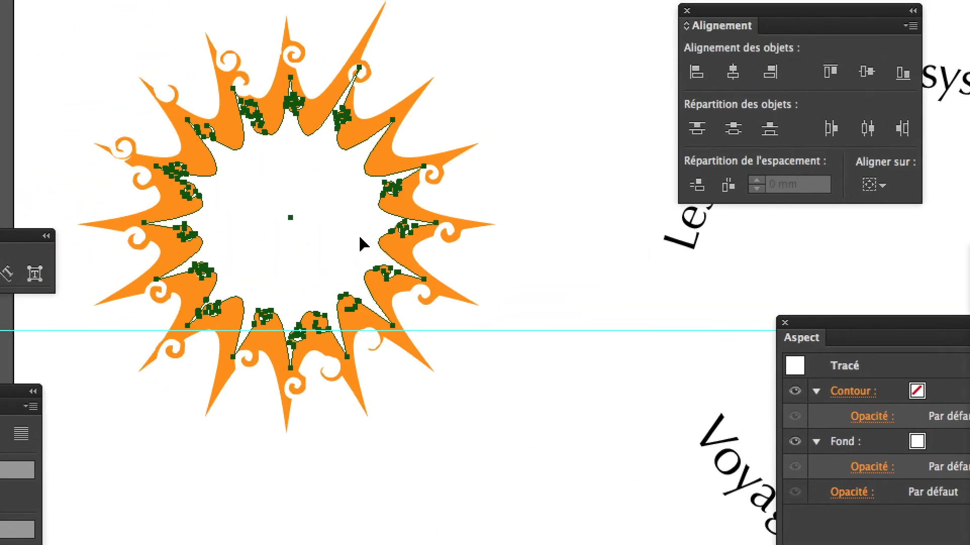
click(360, 246)
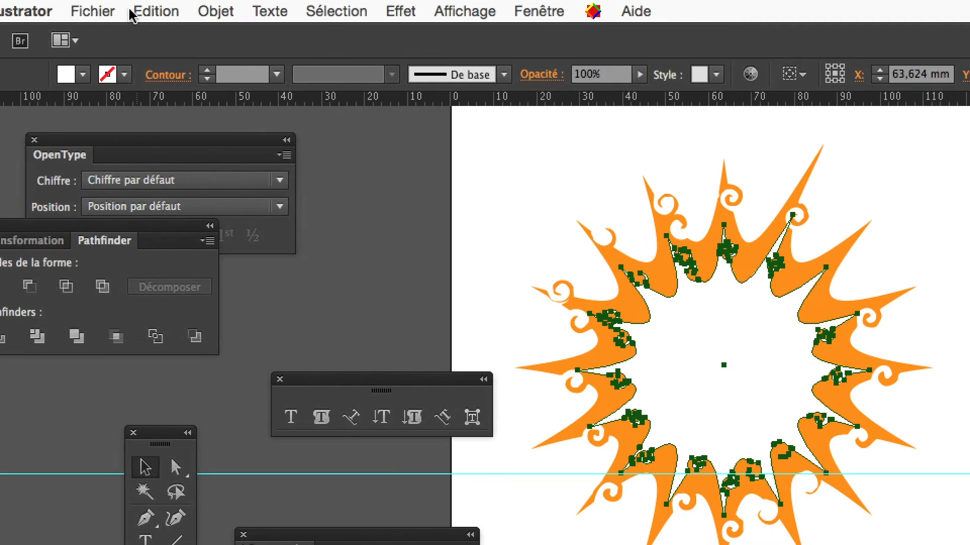
Examine the selection and anchor point display preferences, including the option to select objects by path only
click(25, 11)
mouse_move(99, 31)
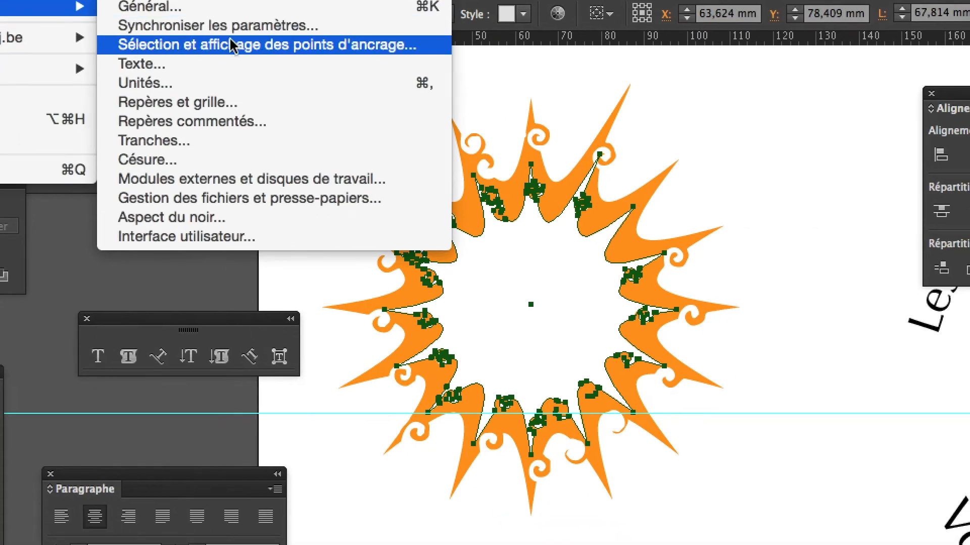
click(247, 41)
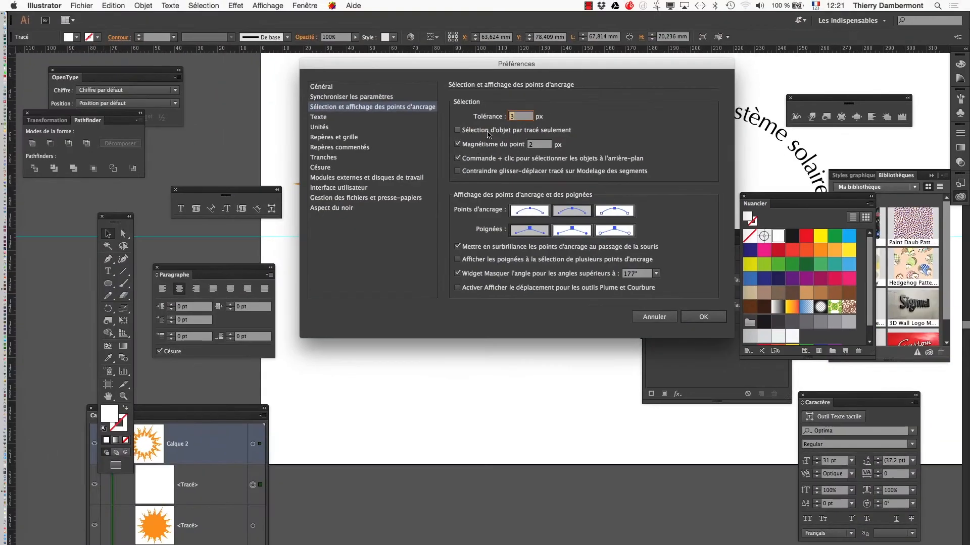
click(701, 318)
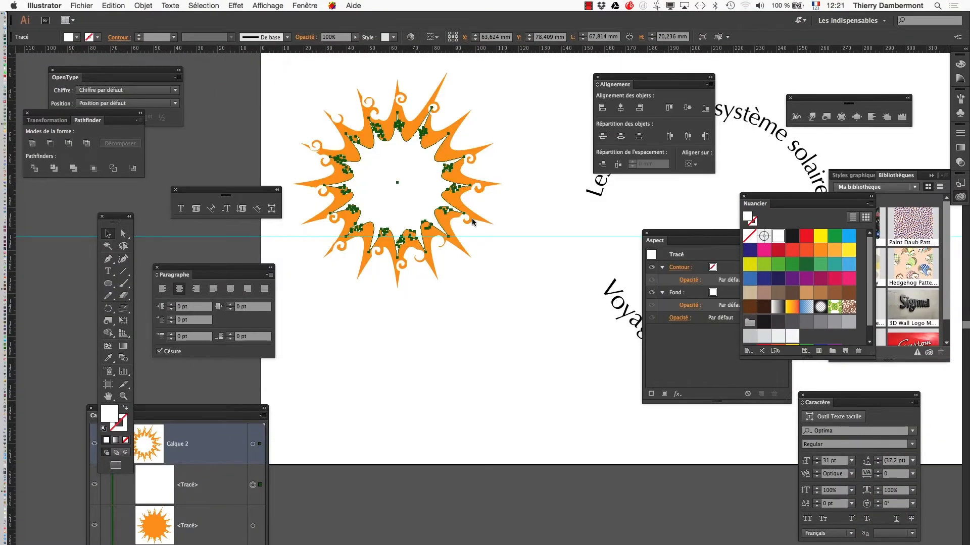
click(61, 5)
mouse_move(67, 31)
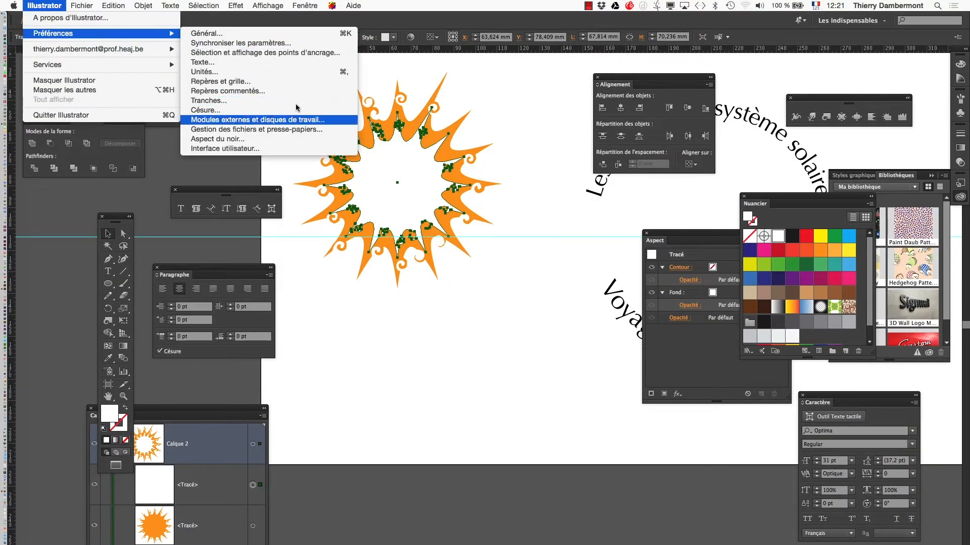
click(275, 53)
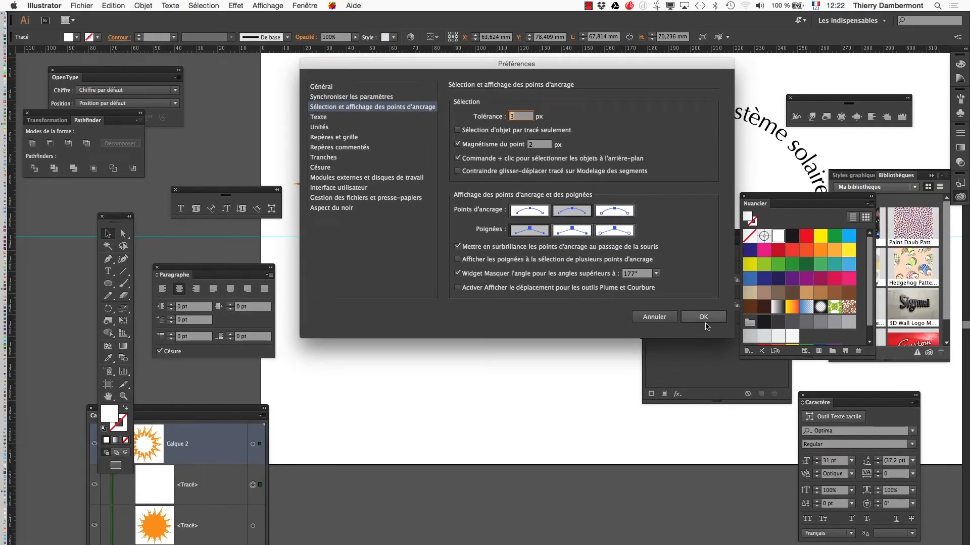
click(703, 317)
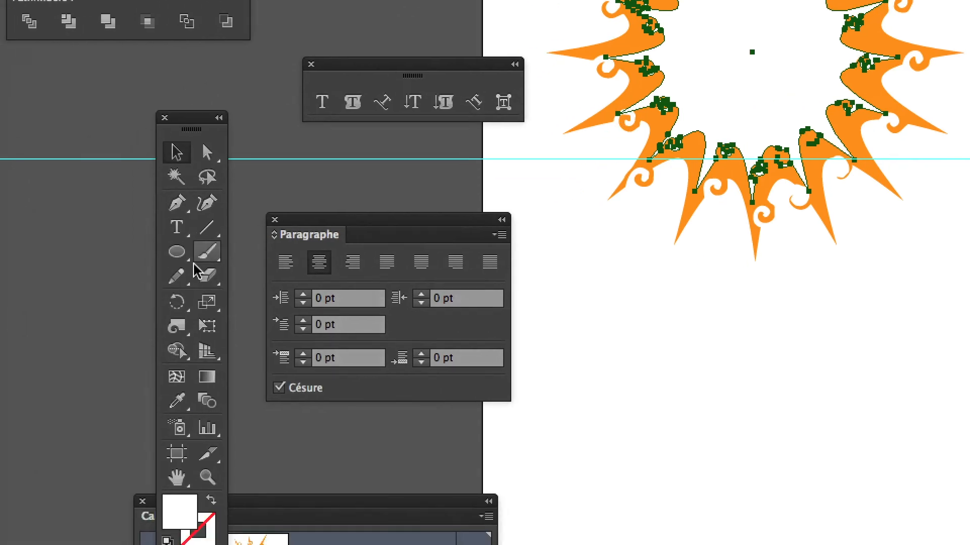
Shrink the white inner sun about its center with Free Transform to about half the orange sun's width, and deselect it
click(209, 328)
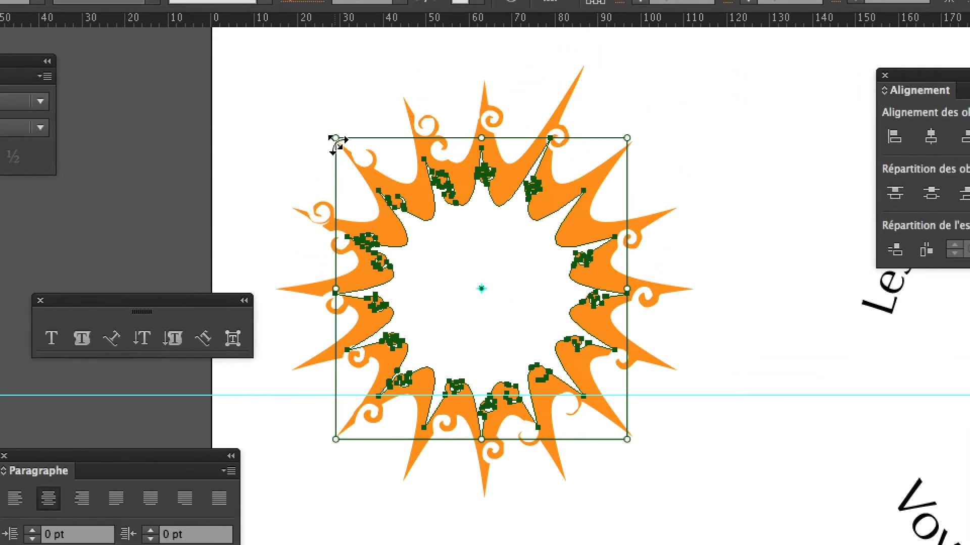
drag(338, 143, 367, 169)
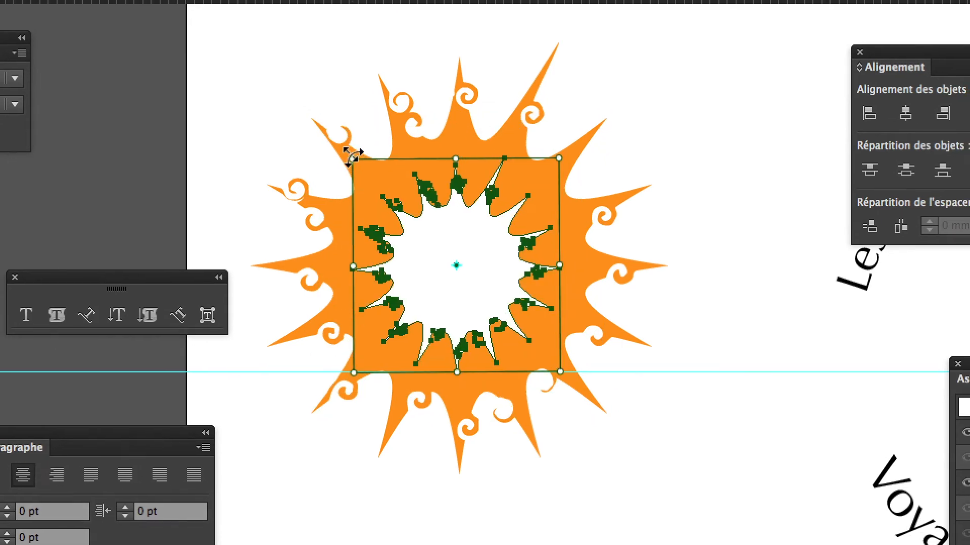
click(302, 103)
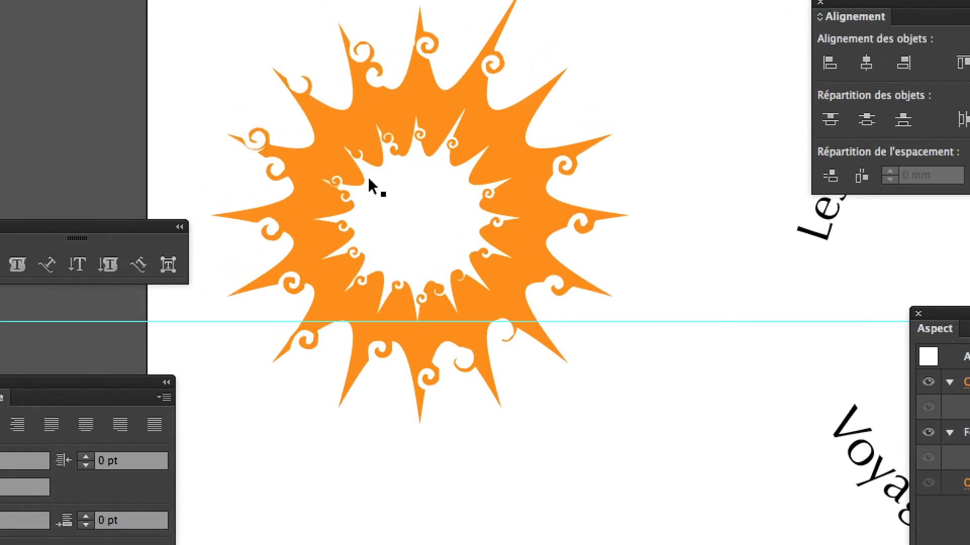
Rotate the white inner sun counterclockwise about its center, fine-tune its angle against the outer rays, and deselect it
click(419, 250)
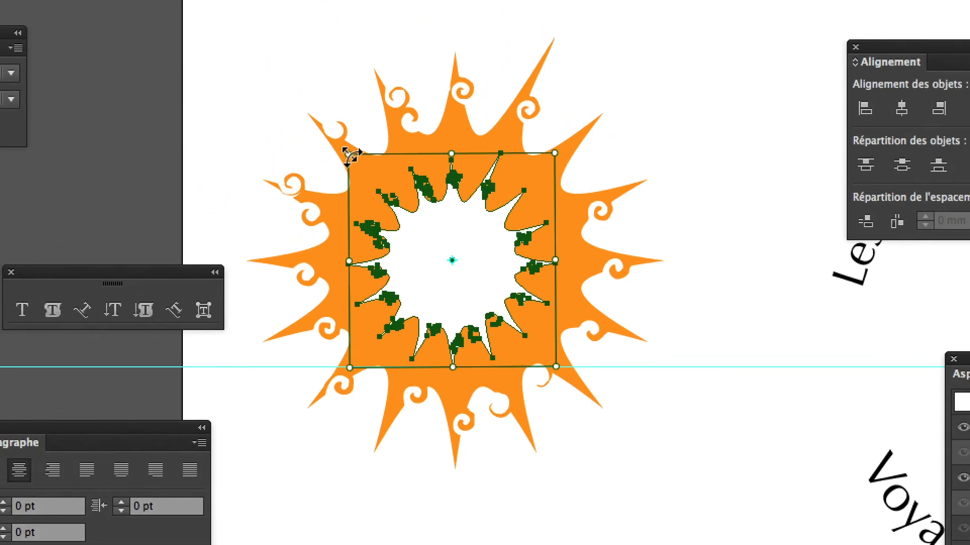
drag(342, 145, 282, 313)
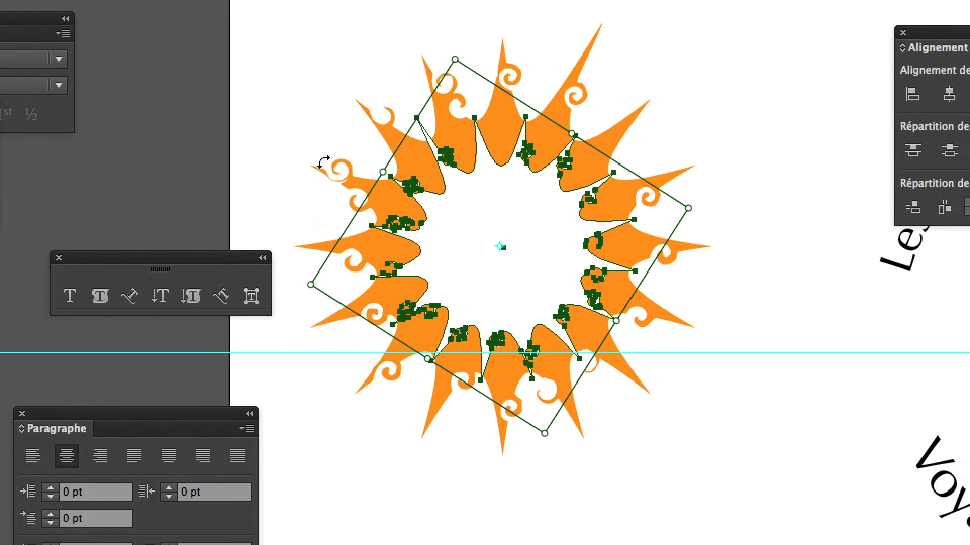
drag(340, 179, 301, 203)
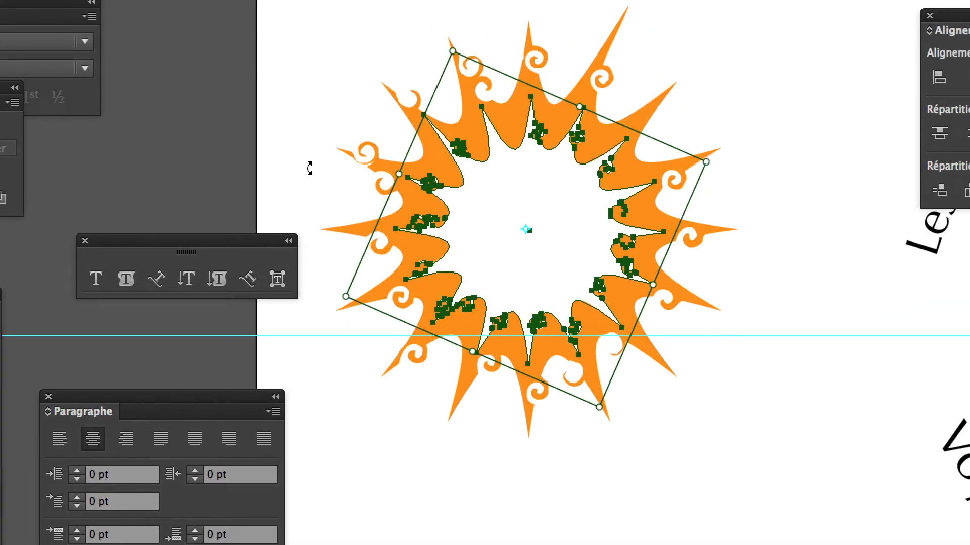
click(311, 90)
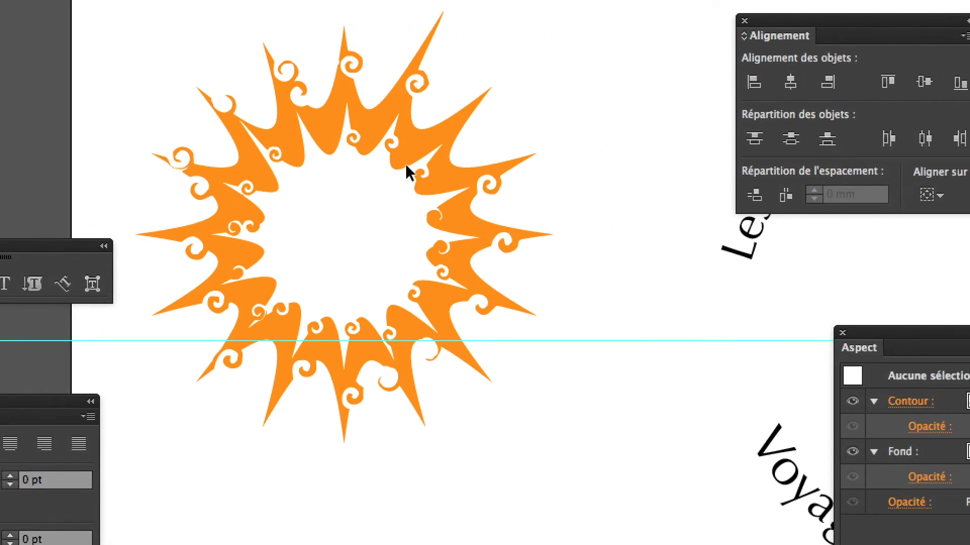
click(407, 171)
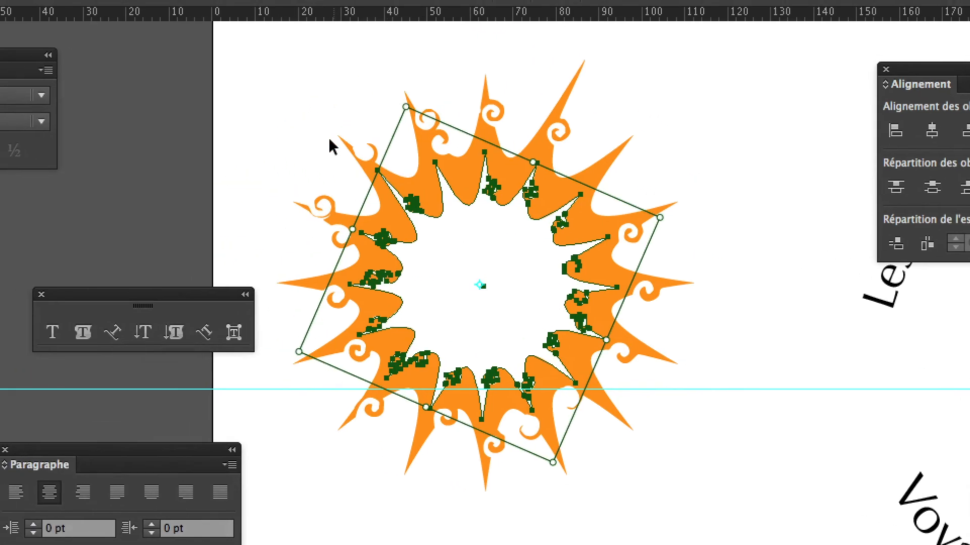
click(182, 97)
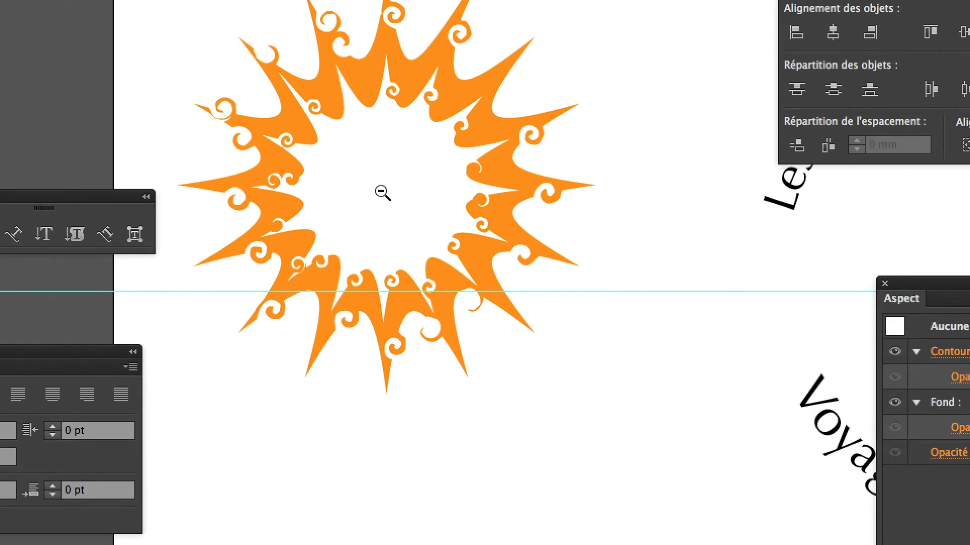
alt+click(485, 291)
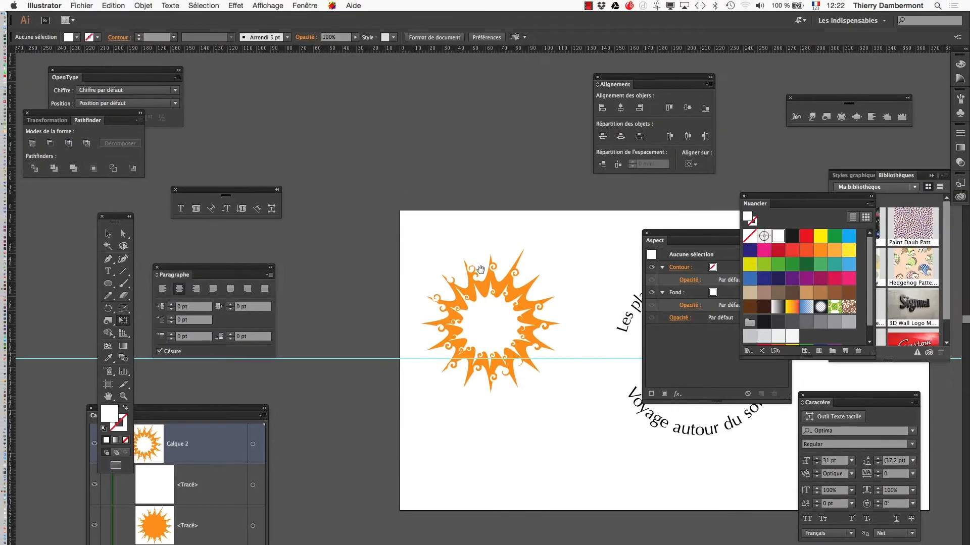
drag(480, 270, 406, 205)
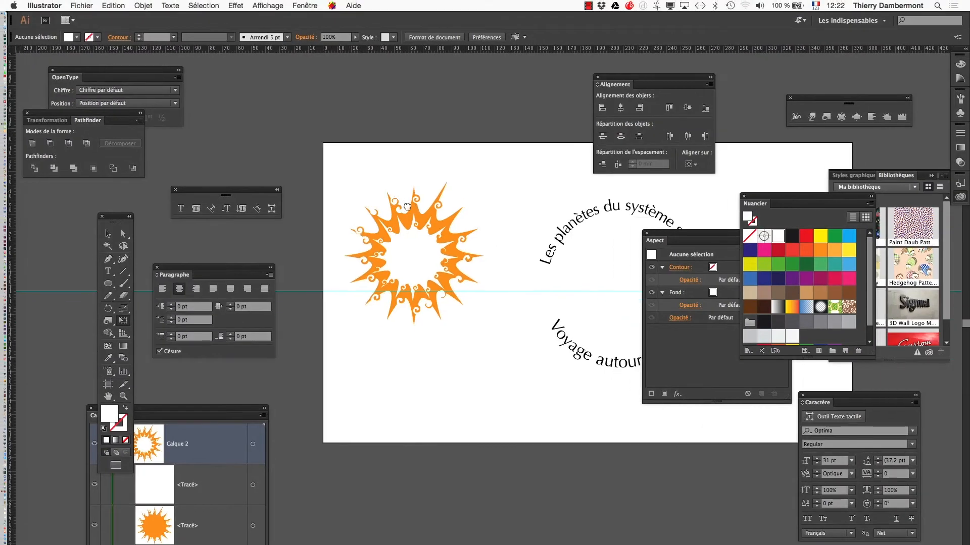
Save the document under the new name Etude-texte-08.ai in the "AI initiation Carnaval jour 5" folder, in Adobe Illustrator format
click(76, 4)
click(91, 94)
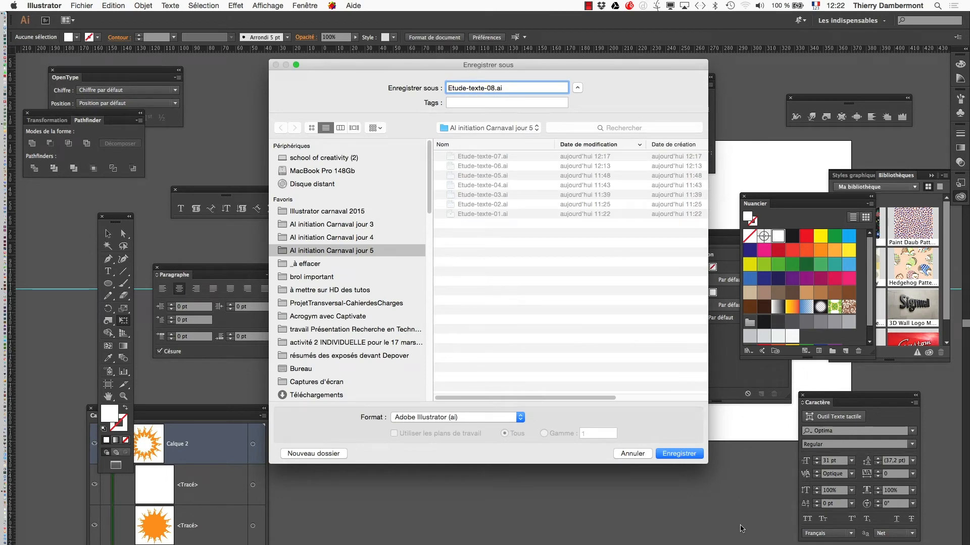
click(679, 453)
click(544, 379)
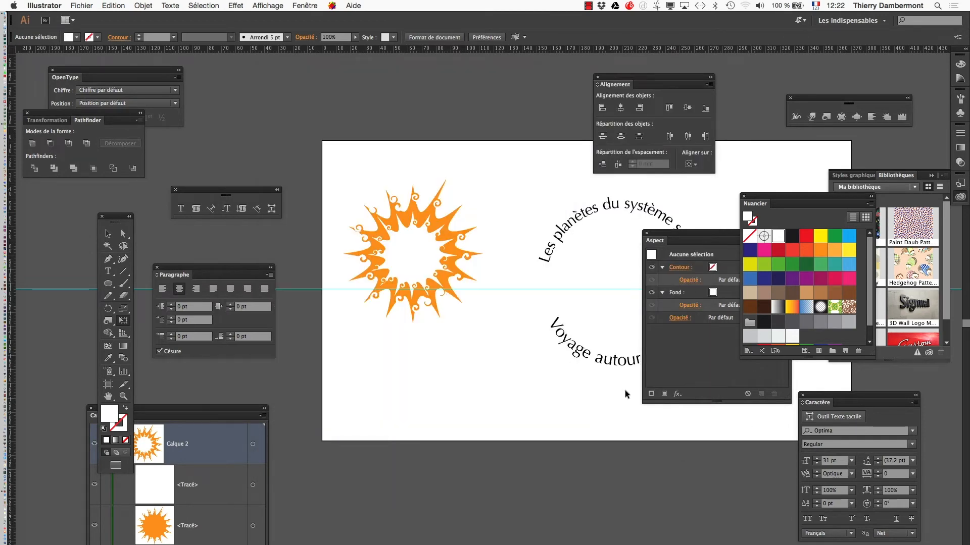
Display the transparency grid behind the sun artwork
click(268, 5)
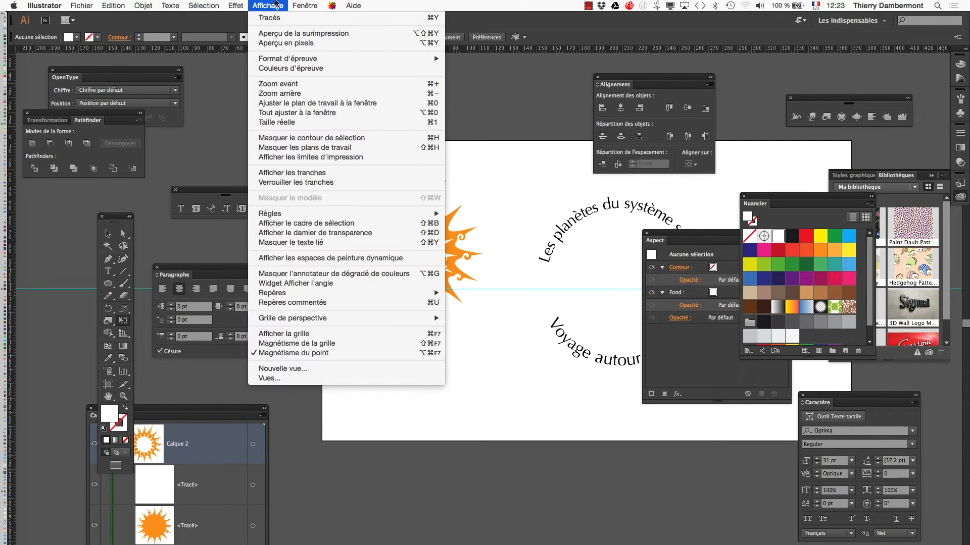
click(335, 233)
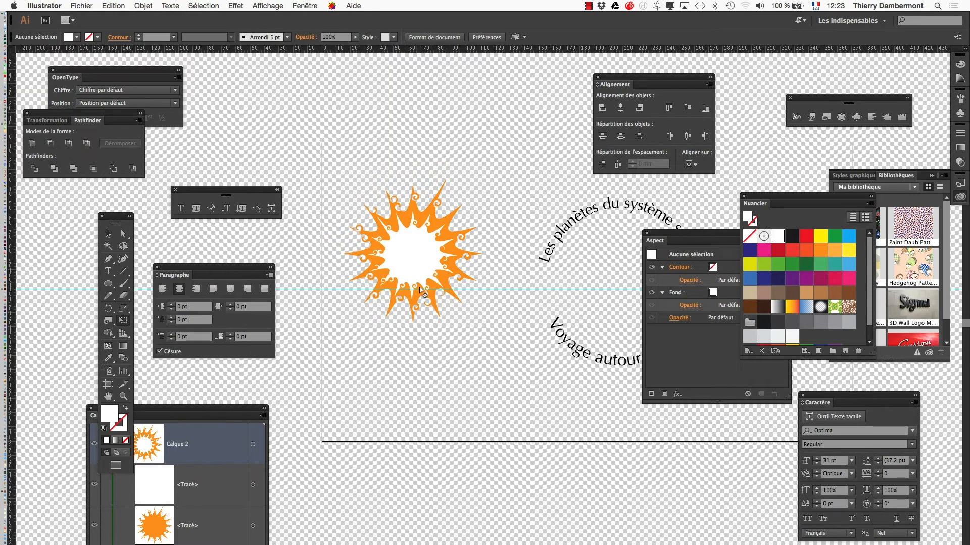
scroll(410, 252, up, 2)
scroll(410, 251, up, 1)
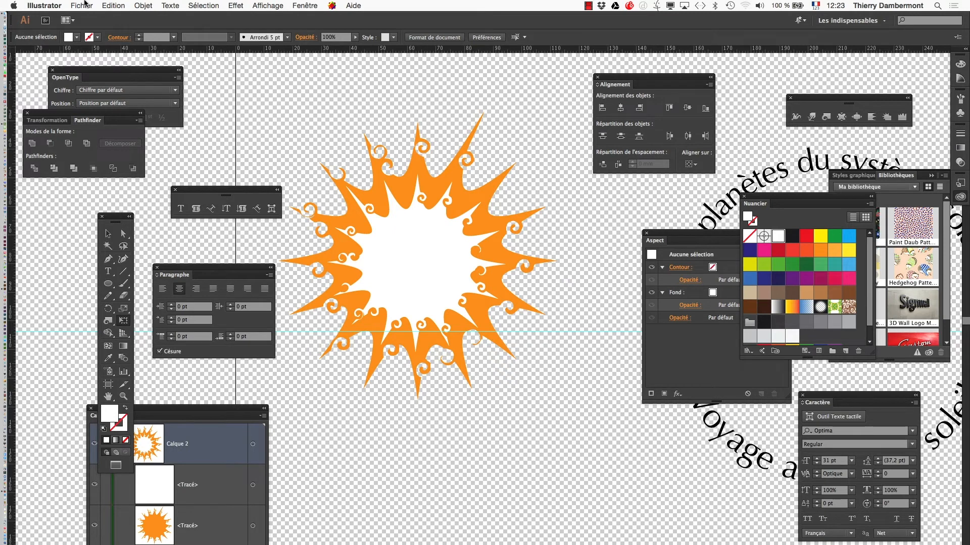
Configure the document's transparency grid with the large size (Grande) and the dark color scheme (Foncée)
click(82, 5)
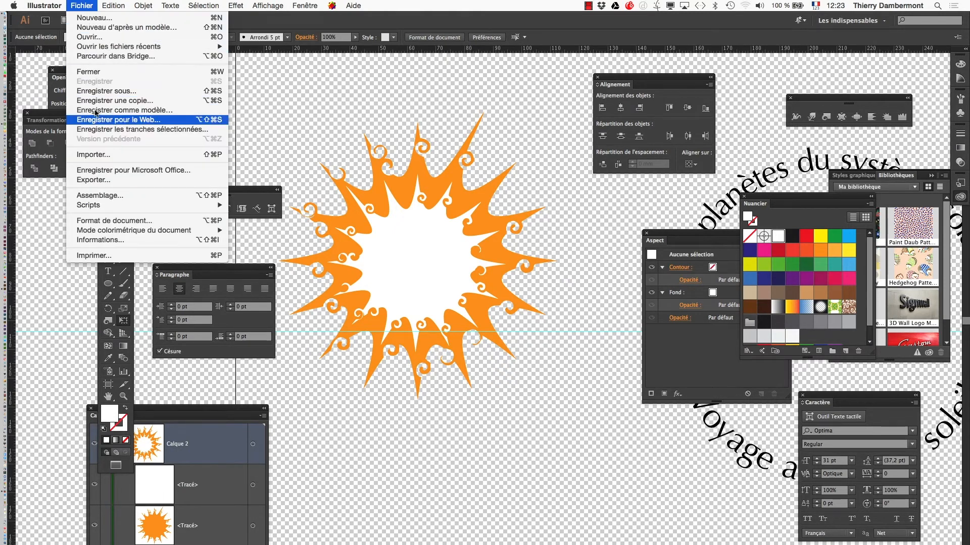
click(131, 222)
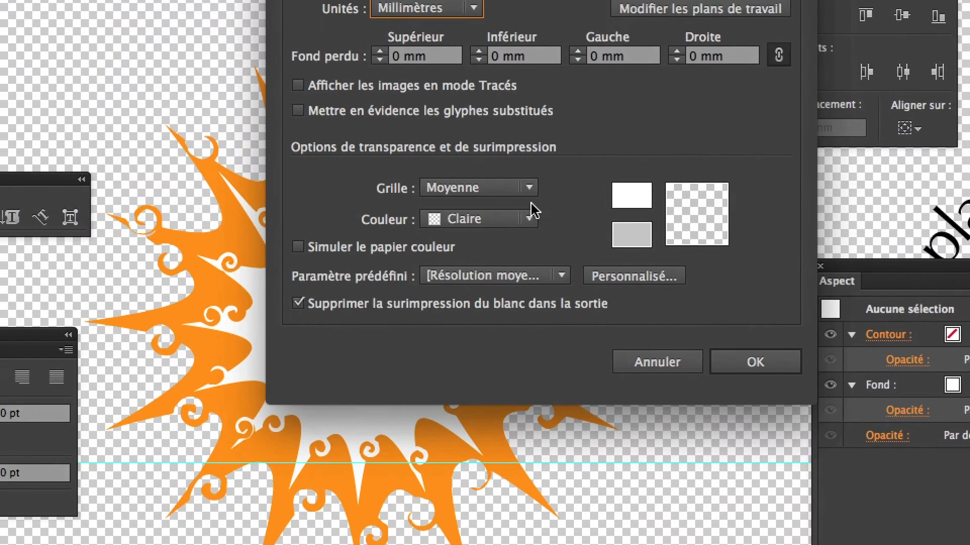
click(495, 194)
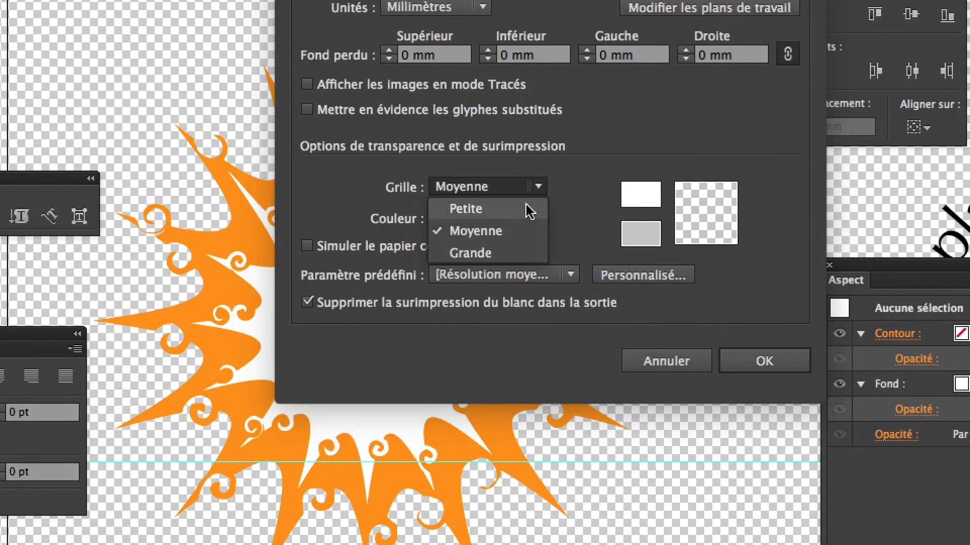
click(524, 253)
click(503, 218)
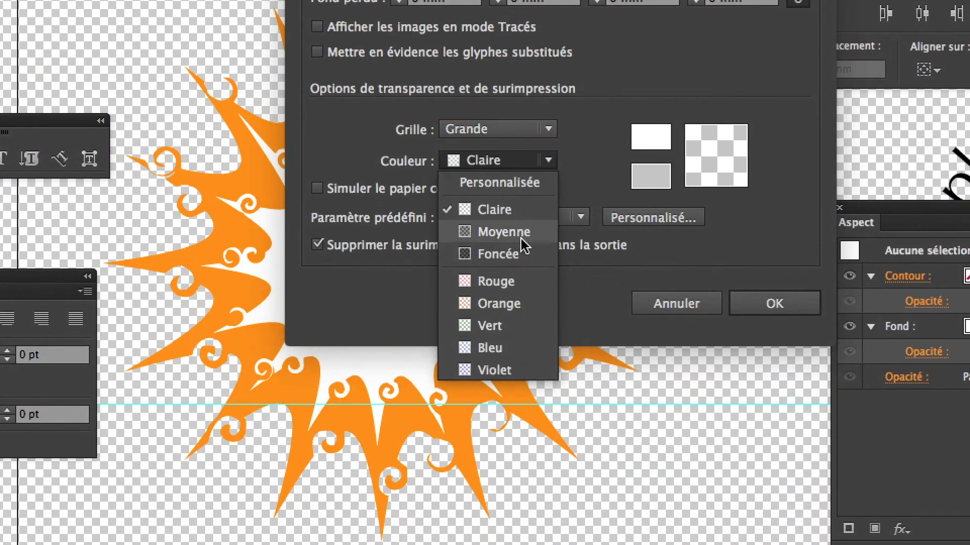
click(522, 252)
click(774, 303)
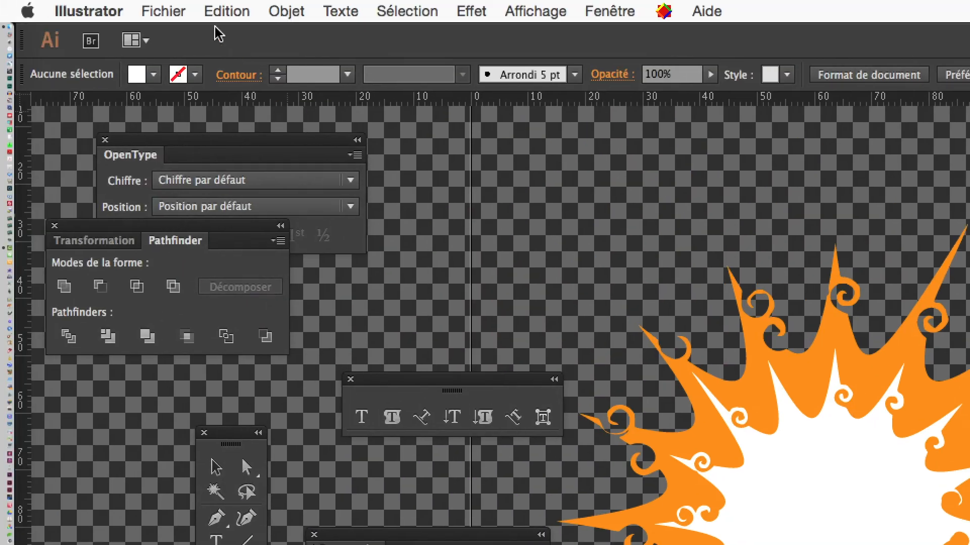
Customize the transparency grid by darkening the lighter squares' grey to nearly match the darker squares
click(163, 11)
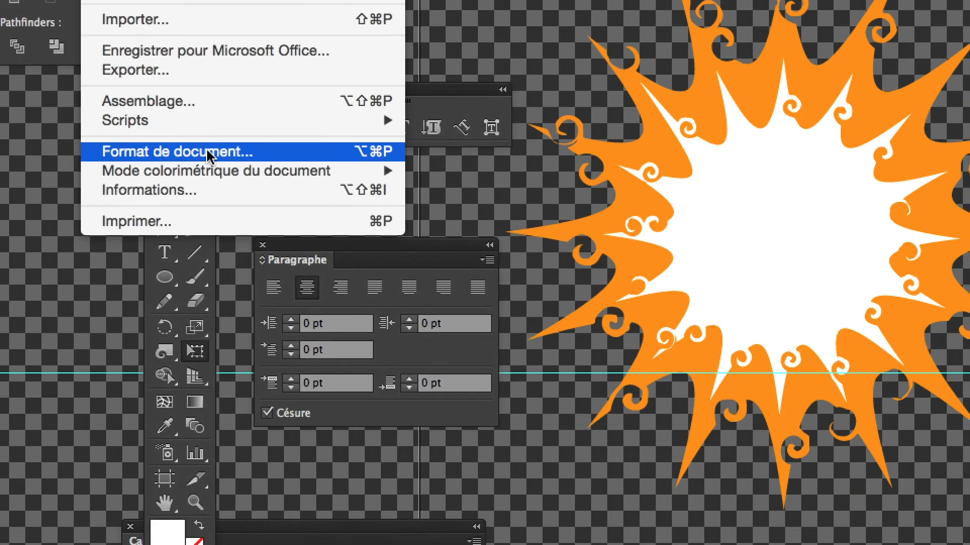
click(217, 437)
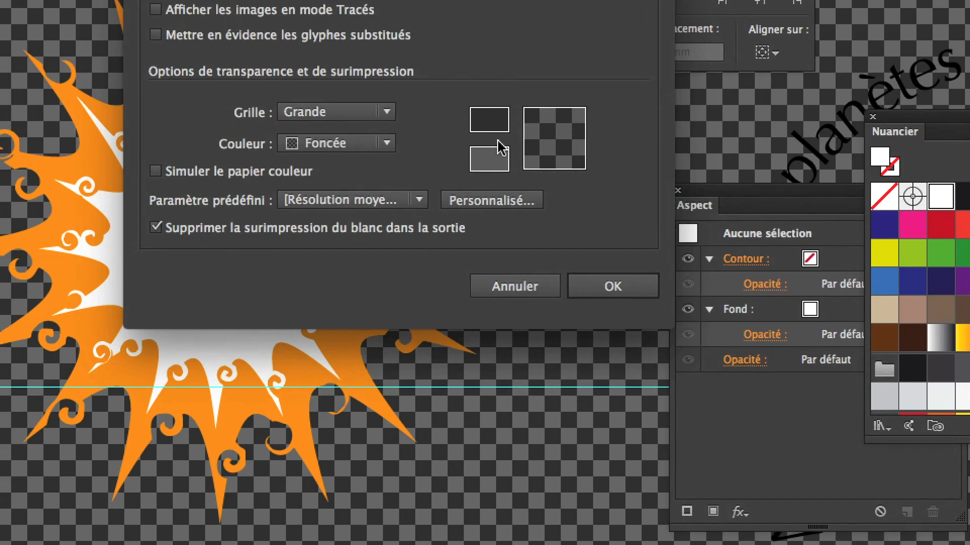
click(817, 123)
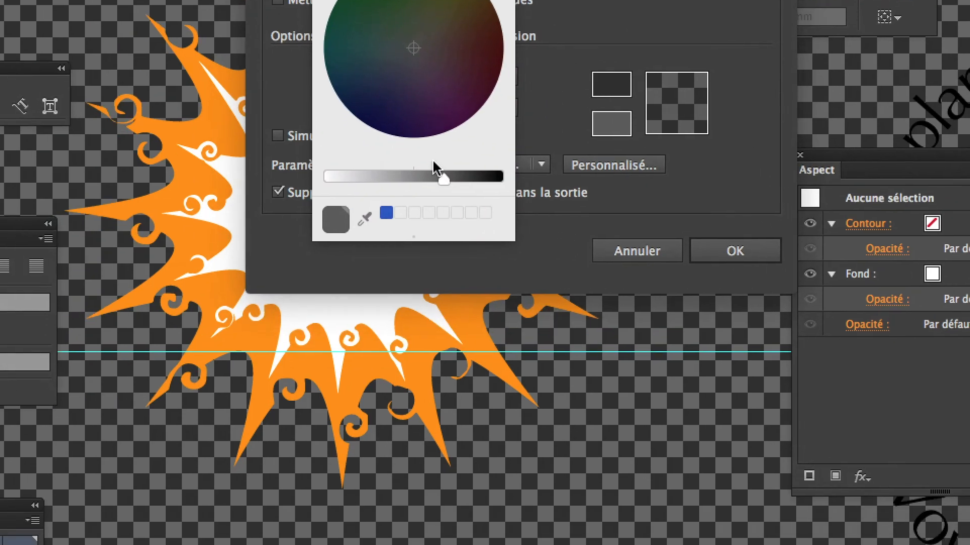
drag(314, 204, 281, 213)
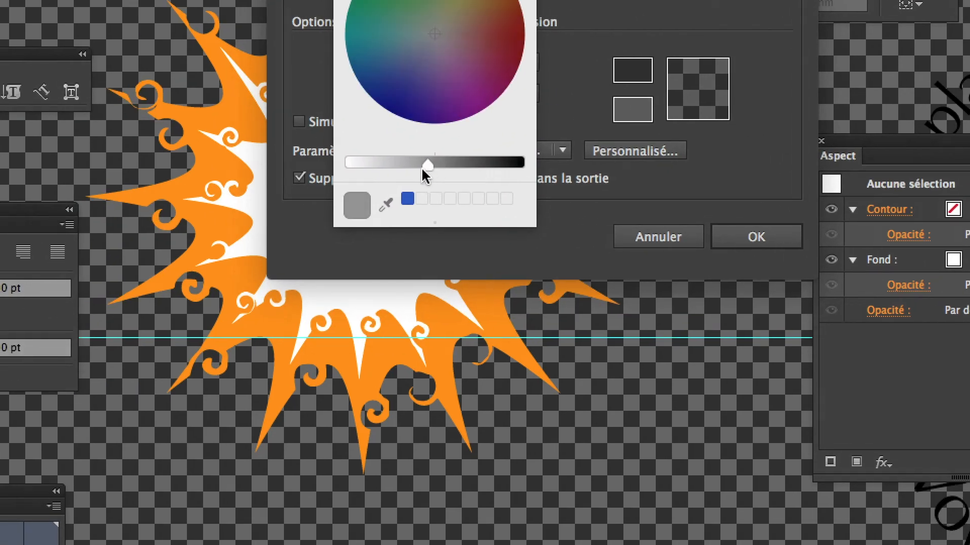
drag(424, 174, 462, 174)
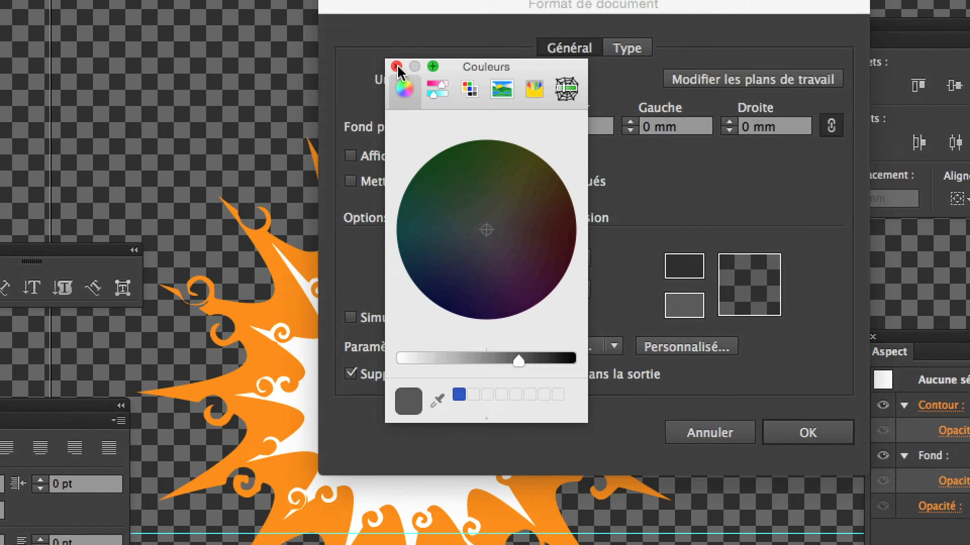
click(397, 68)
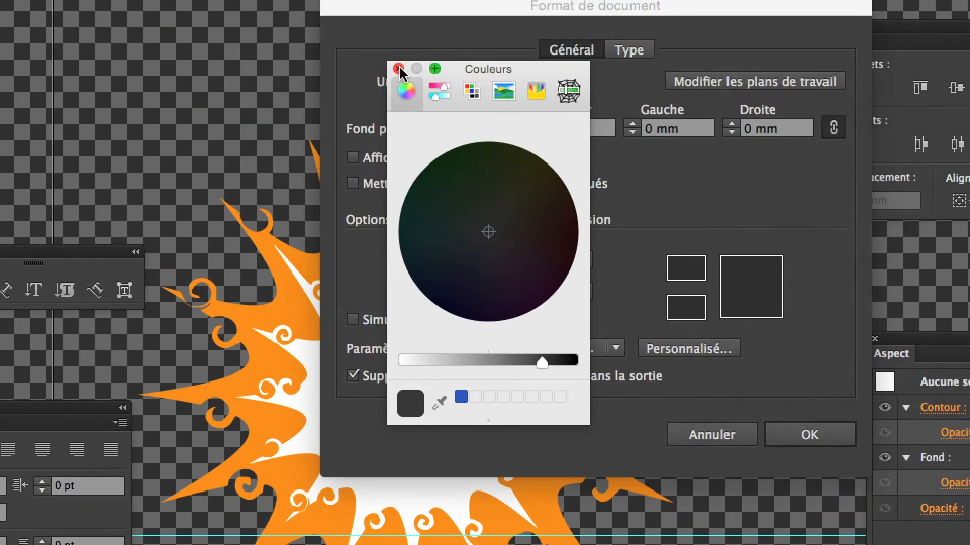
click(398, 69)
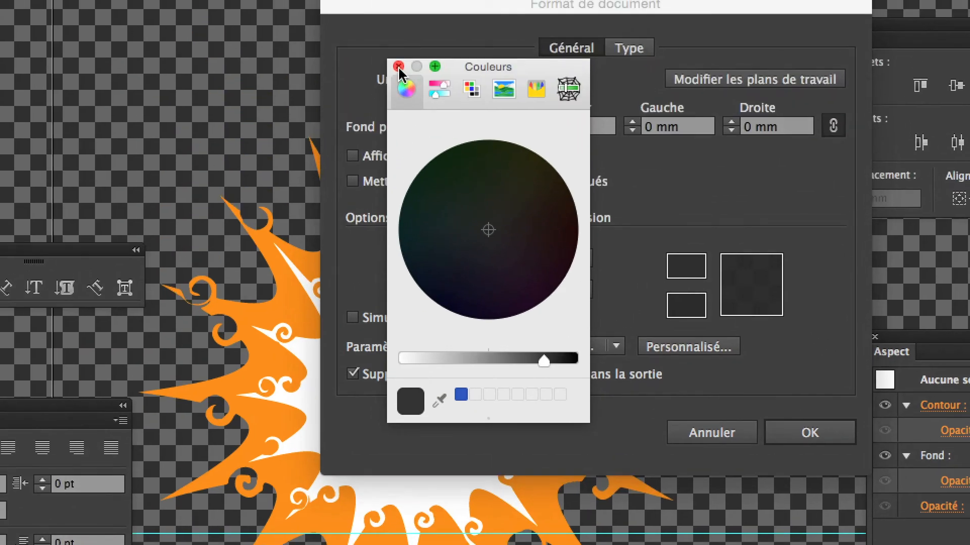
click(398, 67)
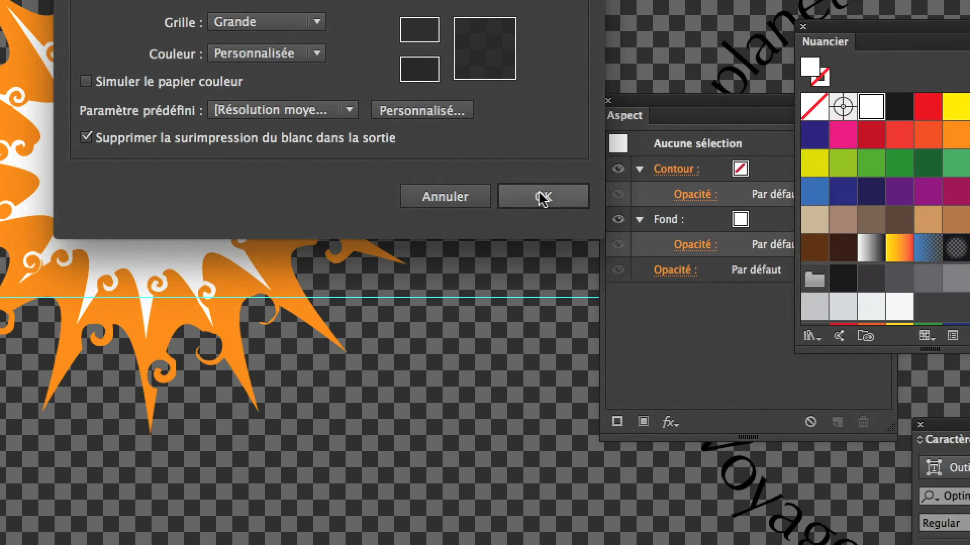
click(542, 198)
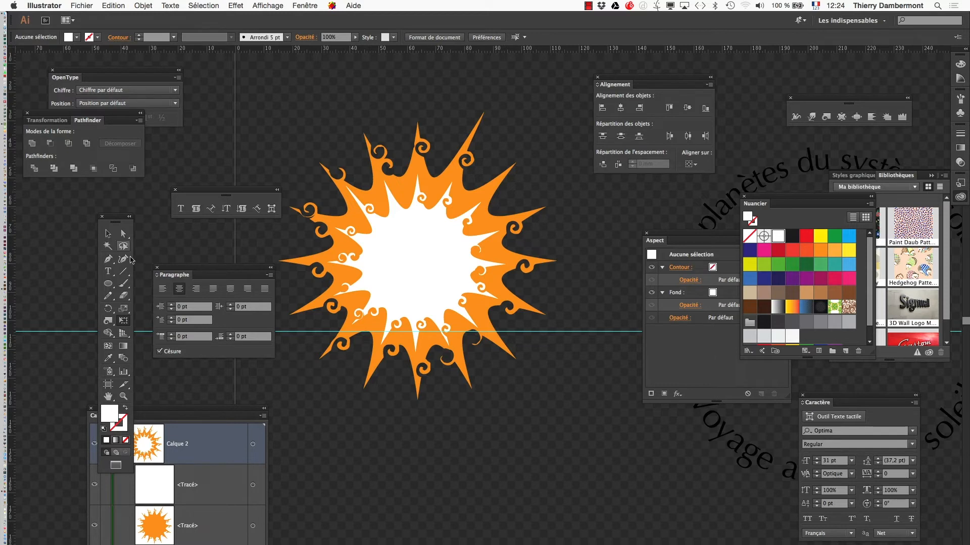
Select the white inner sun and the orange sun together, and place the Pathfinder panel close to the artwork
click(428, 254)
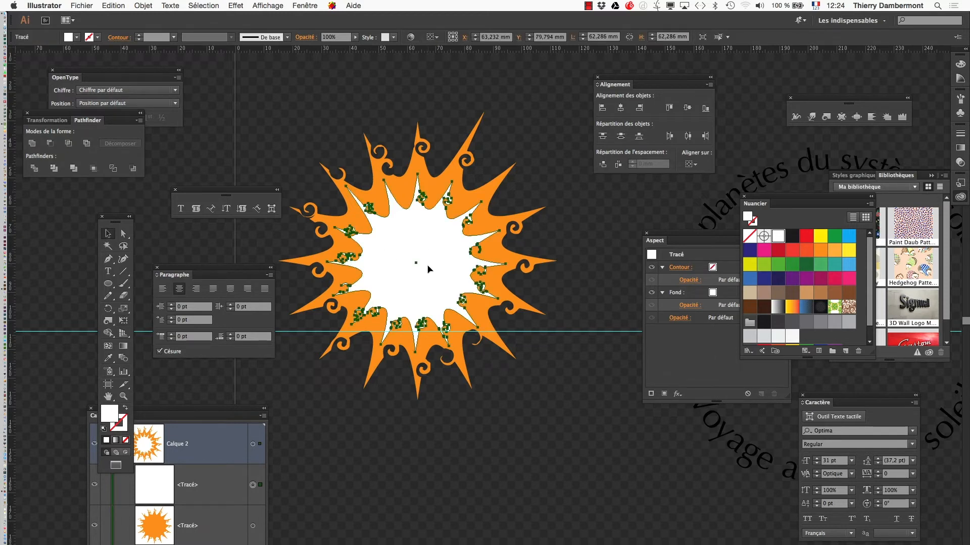
click(382, 200)
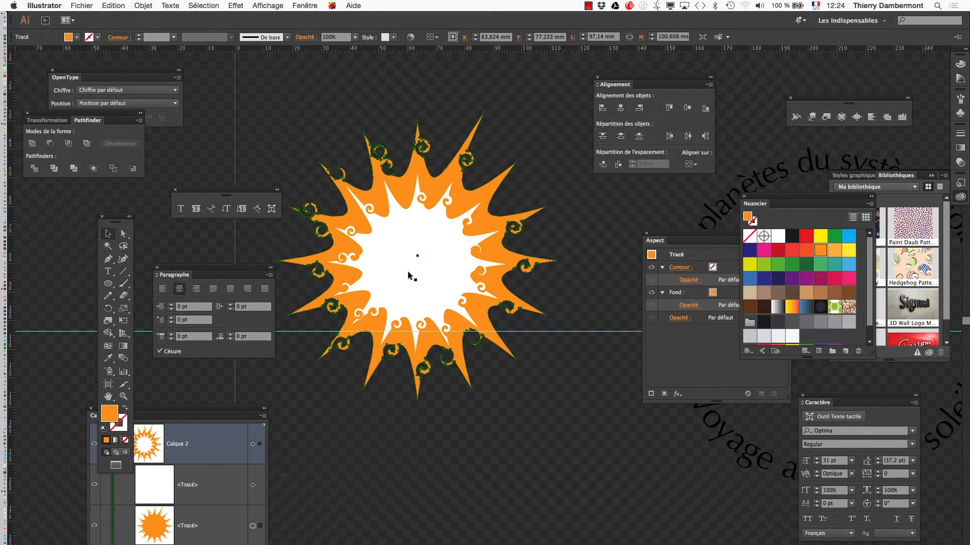
drag(337, 115, 432, 348)
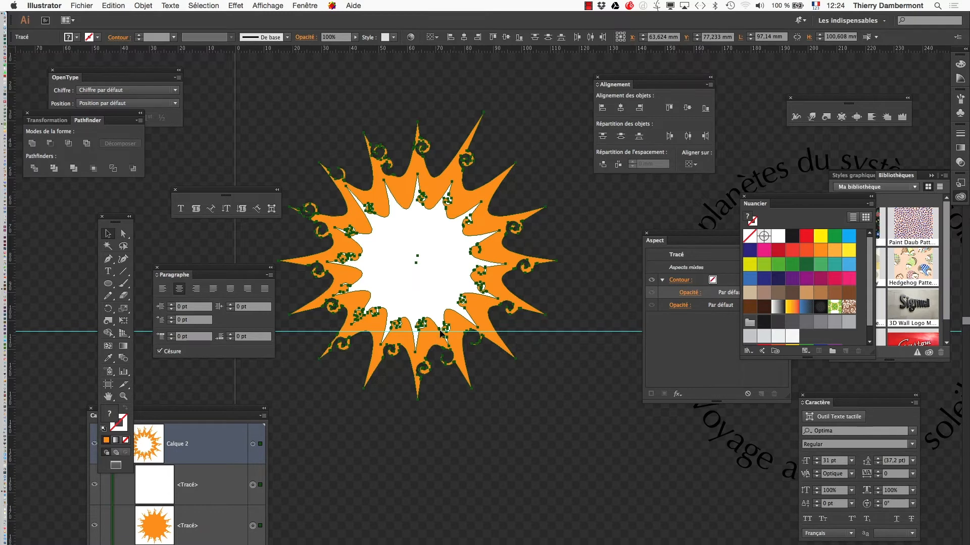
click(312, 5)
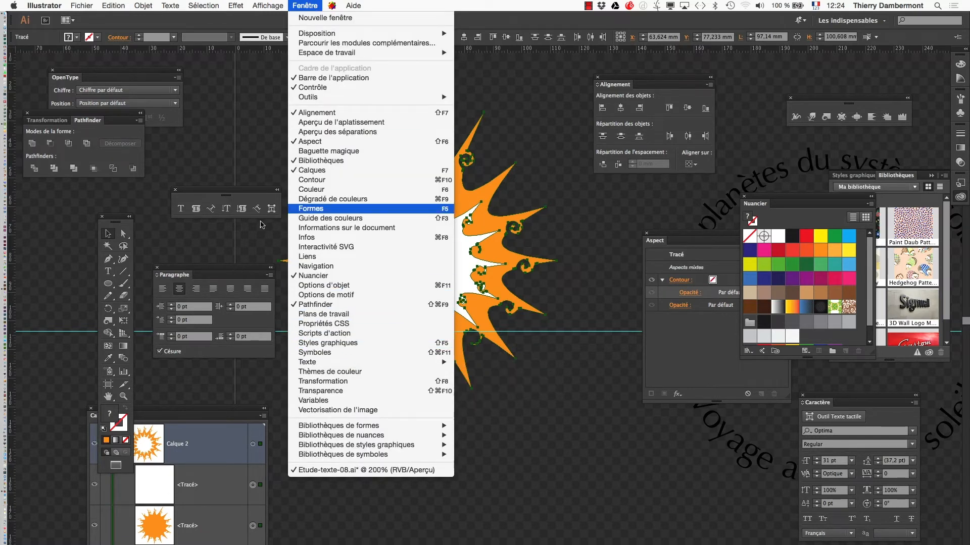
click(661, 86)
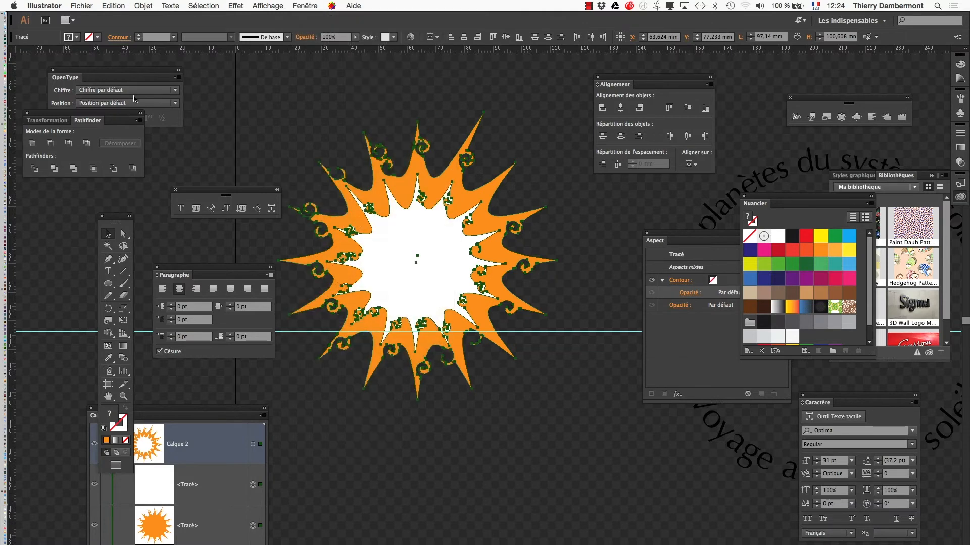
drag(122, 114, 523, 80)
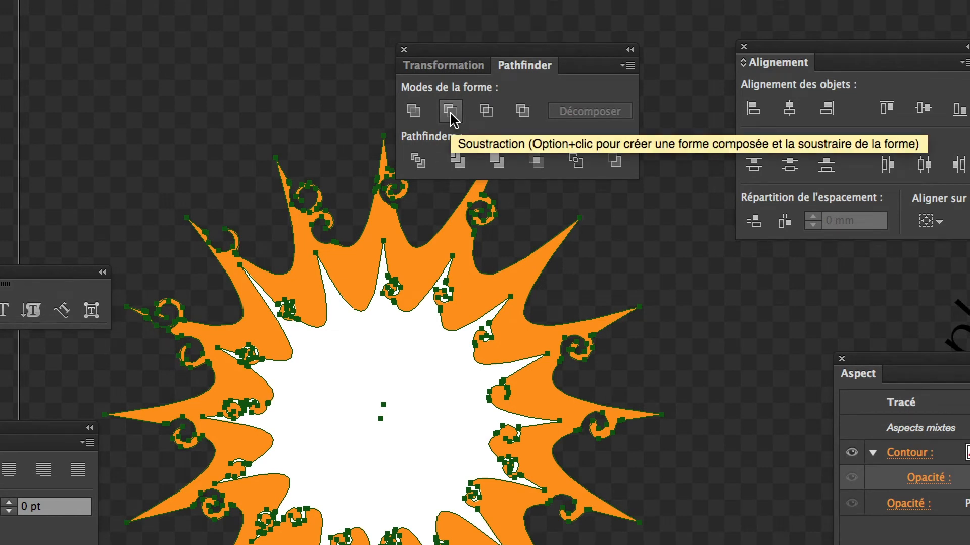
Try subtracting the white inner sun from the orange sun with the Pathfinder Subtract mode, and undo the subtraction
click(451, 116)
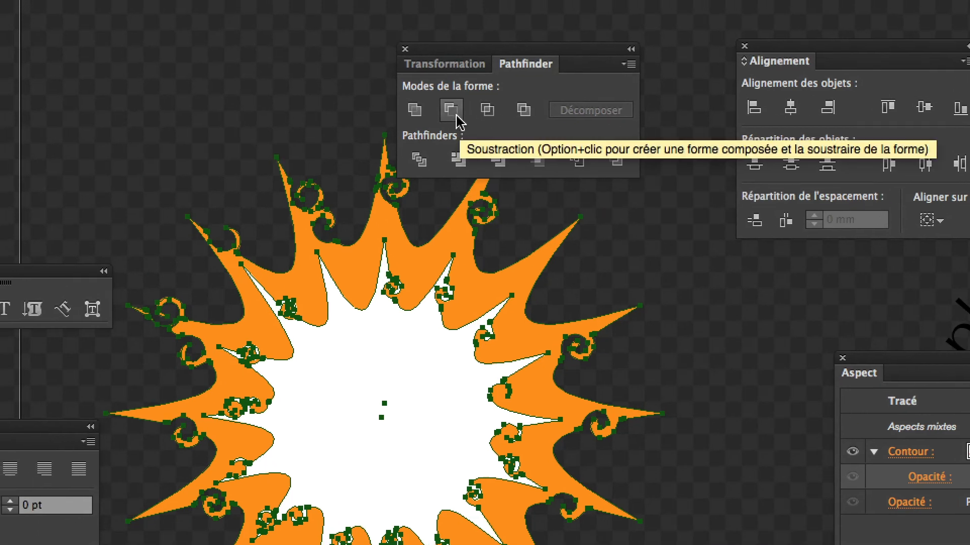
click(345, 85)
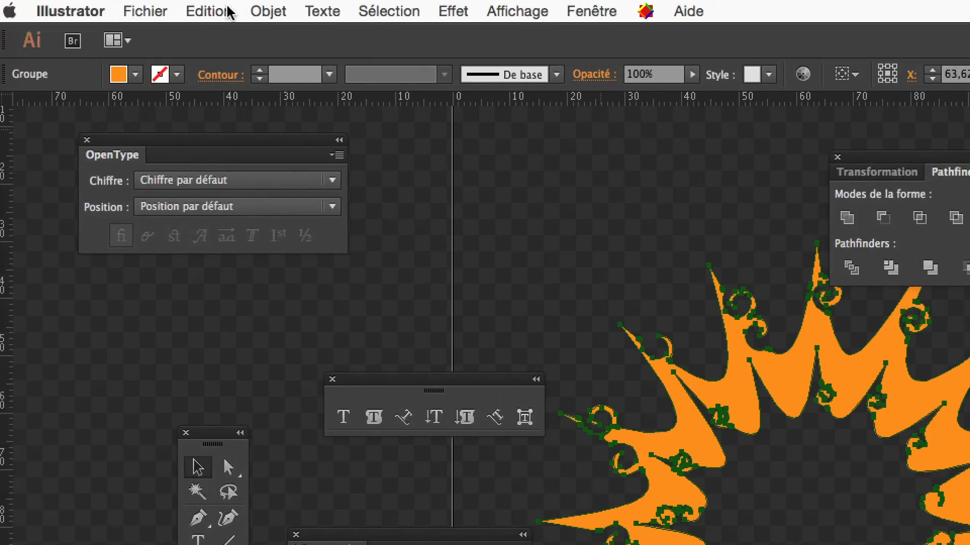
click(227, 12)
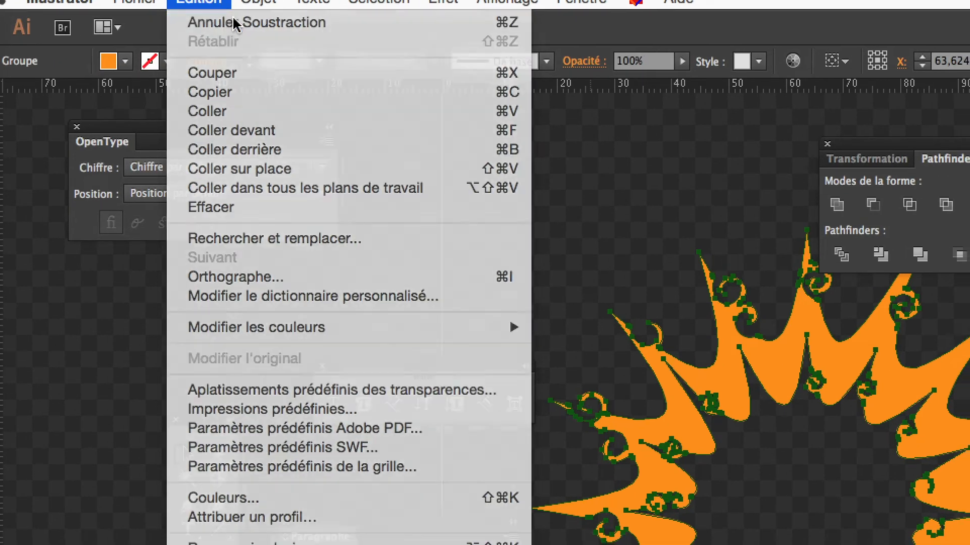
click(260, 27)
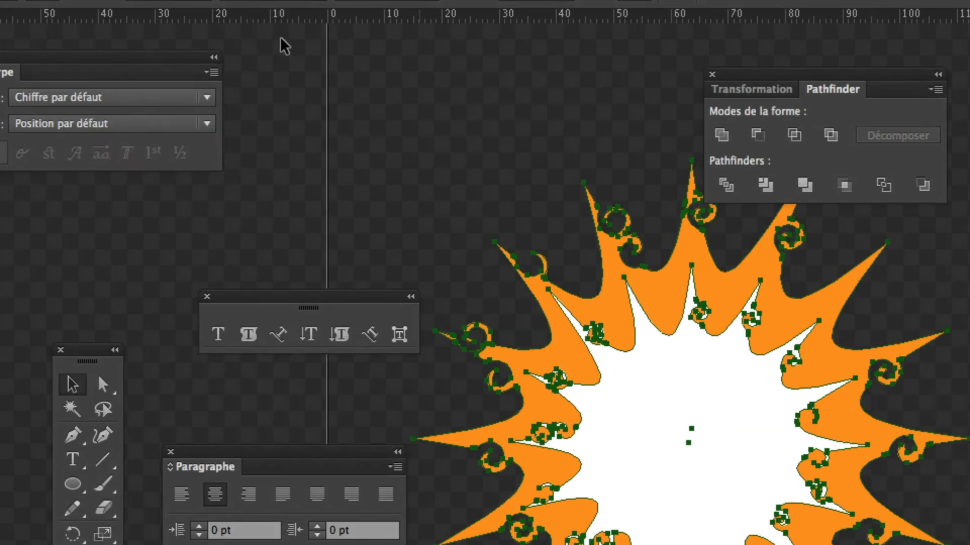
Try combining the two selected suns into a compound path (Tracé transparent), and undo its creation
click(143, 0)
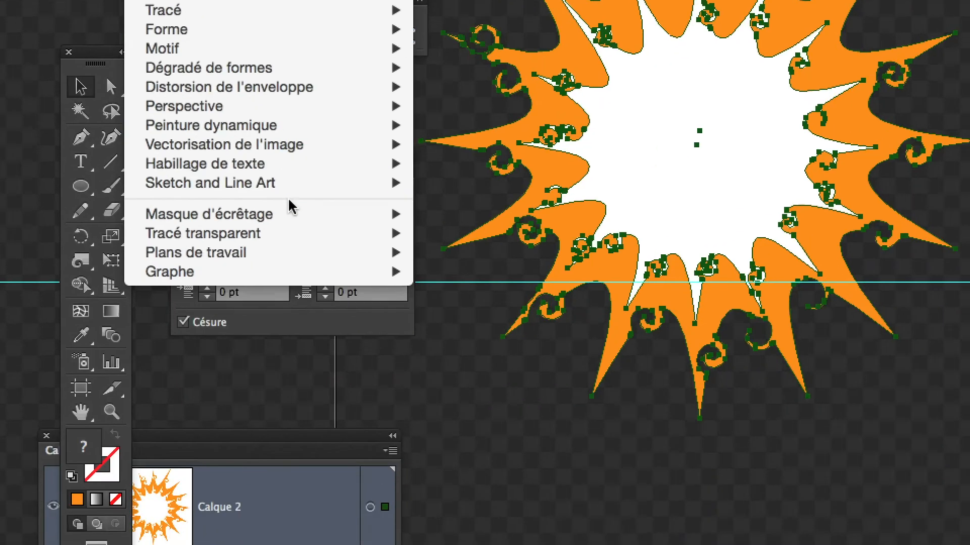
mouse_move(299, 233)
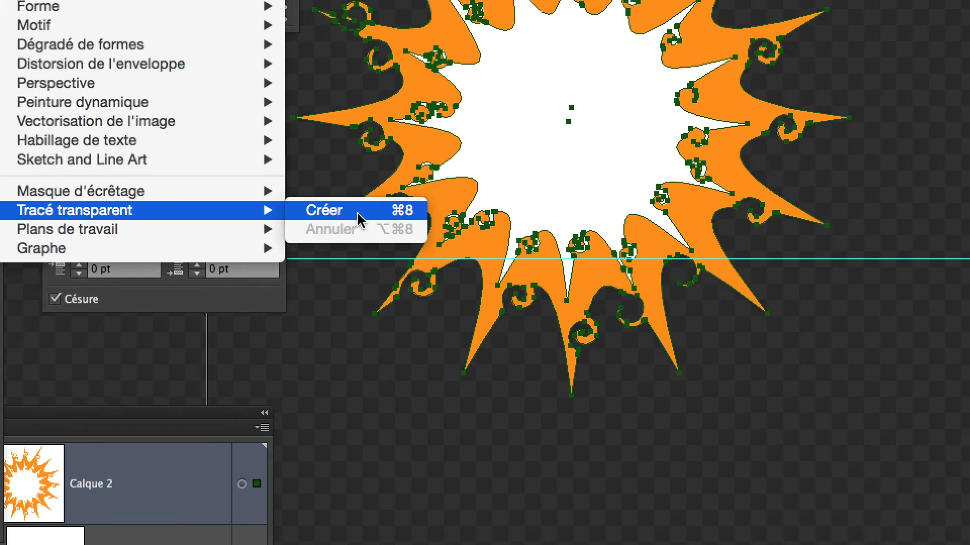
click(358, 212)
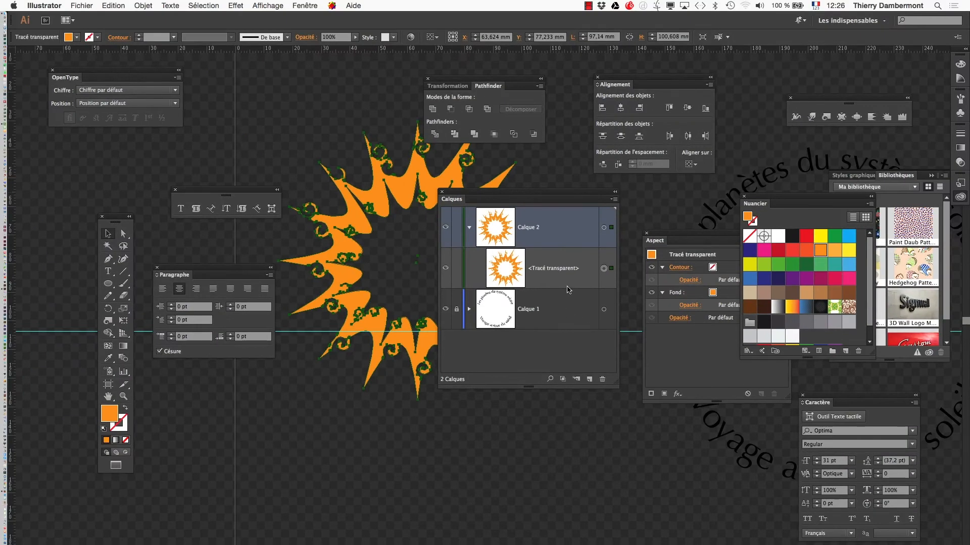
click(113, 6)
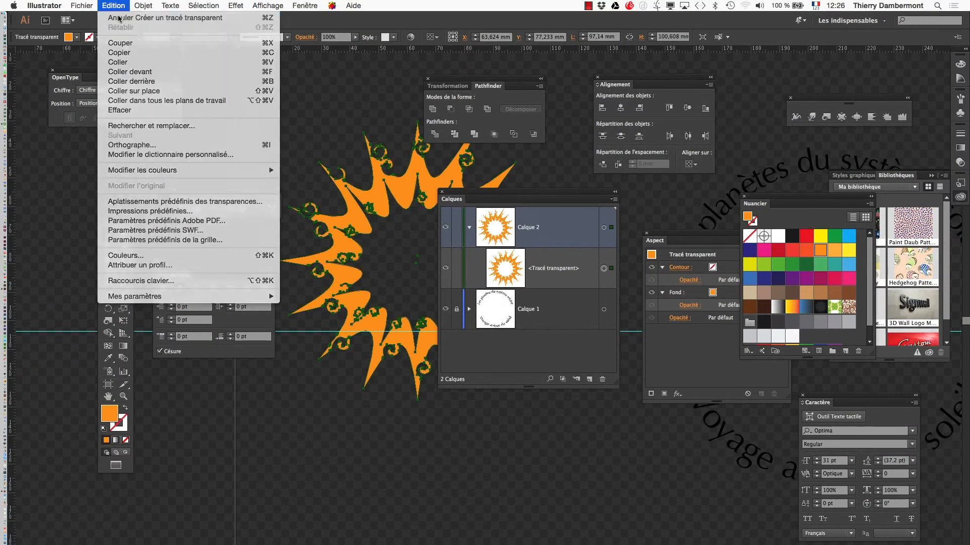
click(119, 17)
Reposition the Layers panel over the sun's outer edge, between the artwork and the swatches
drag(475, 198, 570, 202)
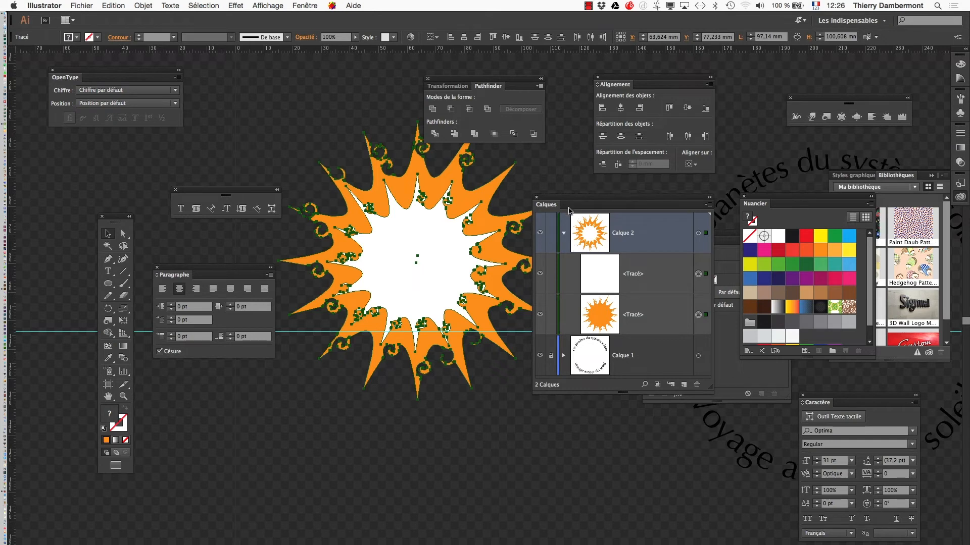
drag(562, 201, 528, 201)
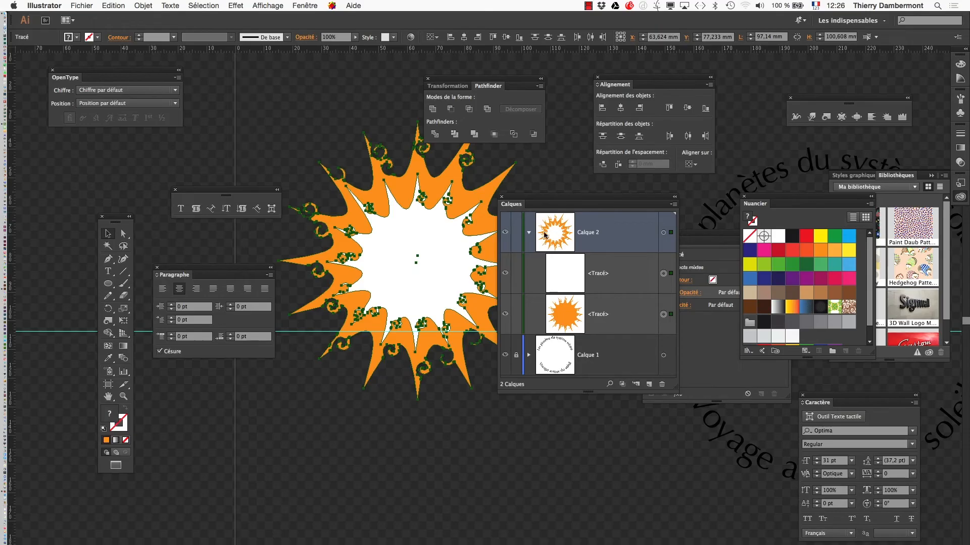
Move the Layers panel off the sun and draw an orange circle about 73 mm in diameter on empty canvas
click(529, 232)
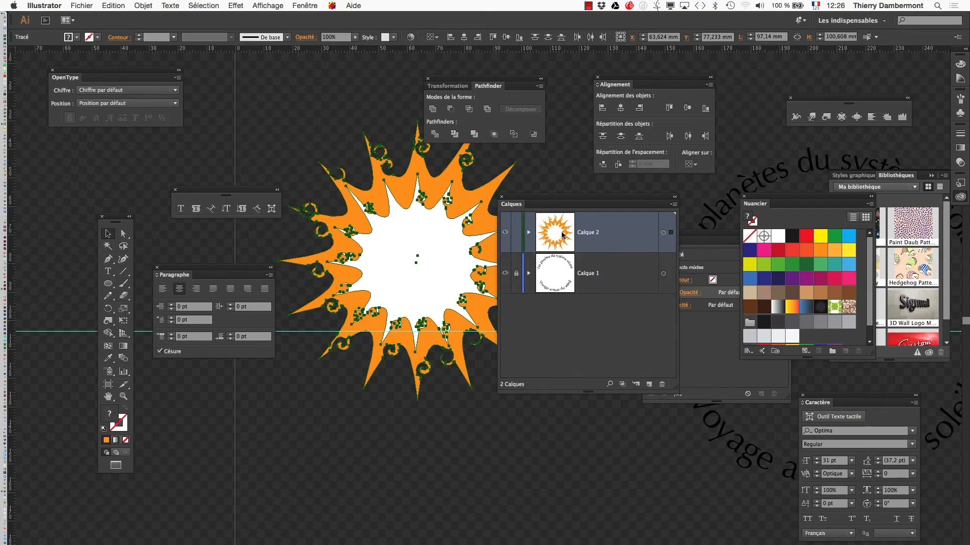
drag(553, 204, 664, 204)
scroll(422, 404, down, 4)
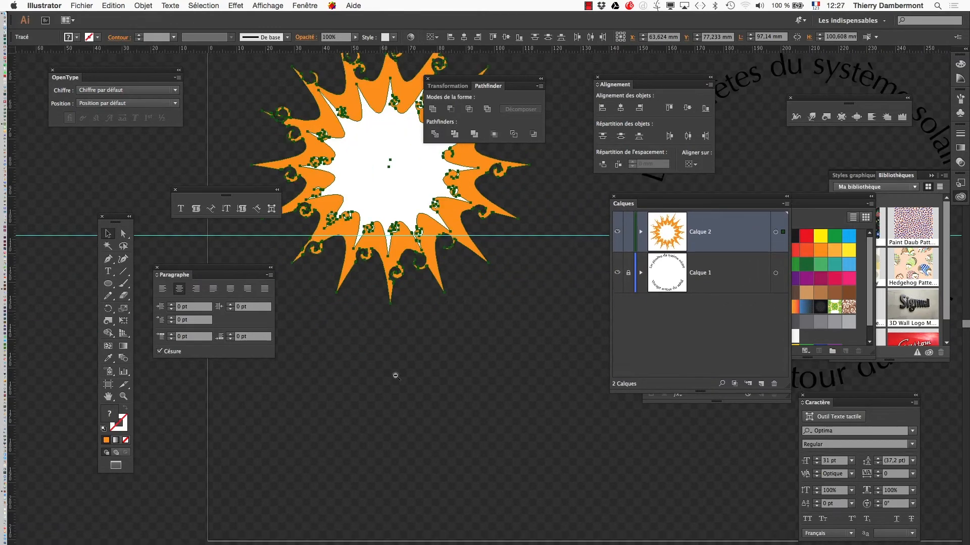
scroll(396, 376, left, 10)
scroll(396, 376, down, 3)
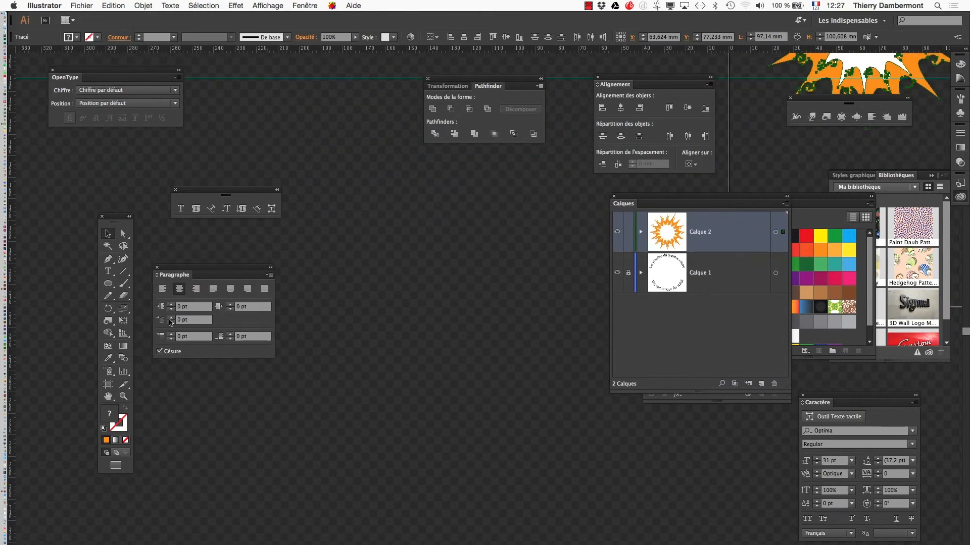
click(108, 283)
drag(352, 273, 507, 416)
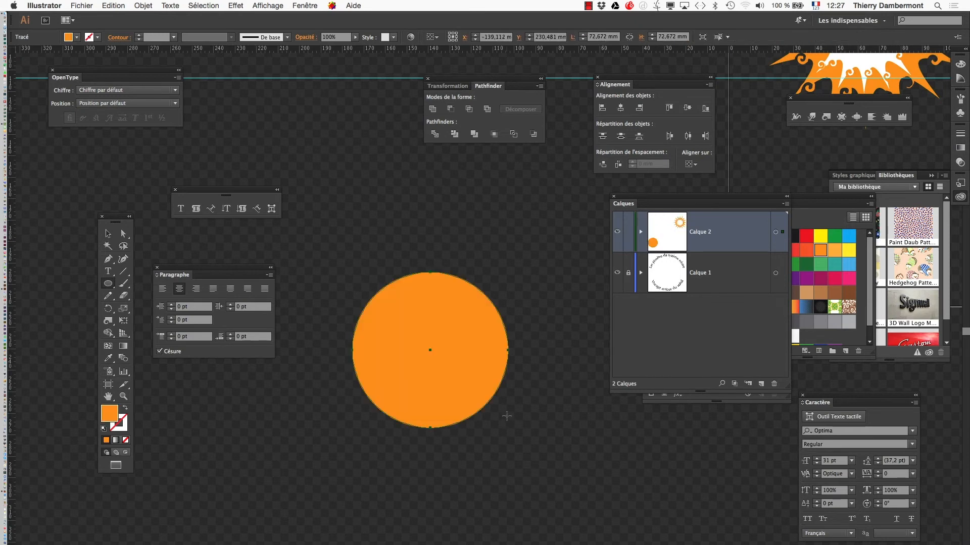
Apply the Contraction et dilatation effect to the circle with preview on, using a moderate contraction to form a four-pointed star
click(235, 5)
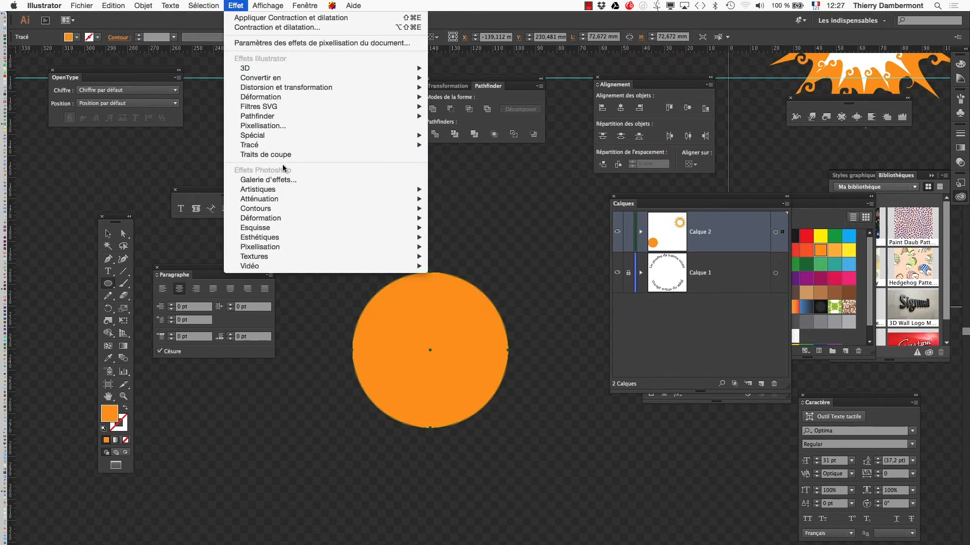
click(436, 90)
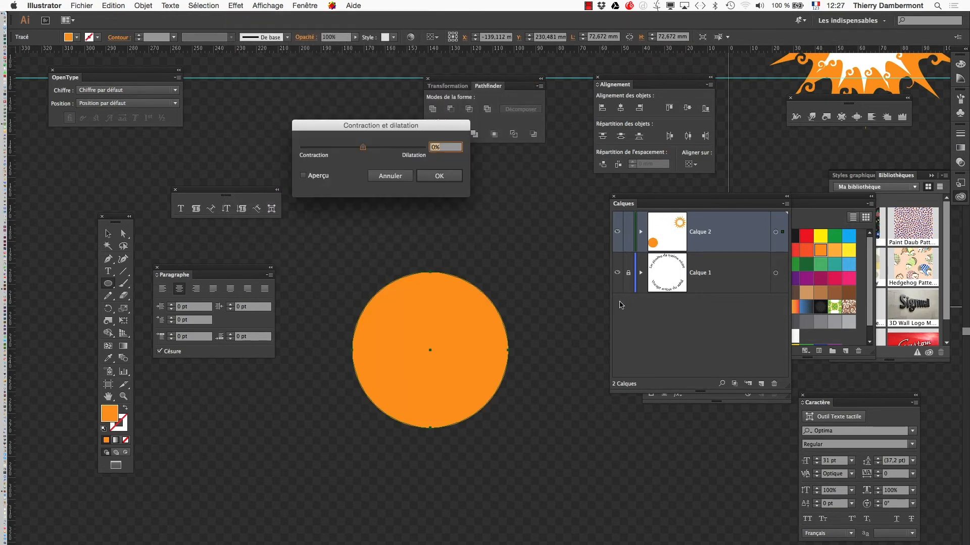
click(303, 176)
click(379, 148)
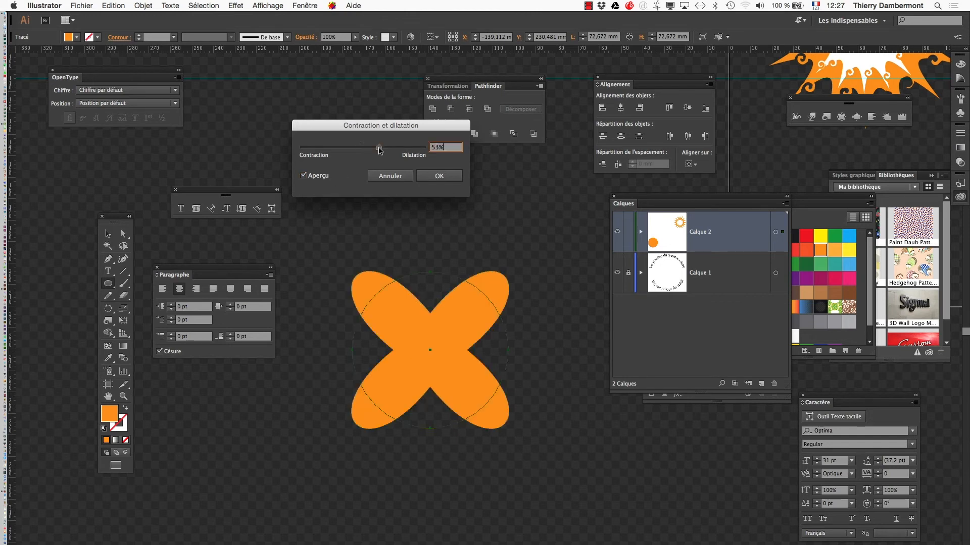
drag(380, 148, 352, 148)
key(Return)
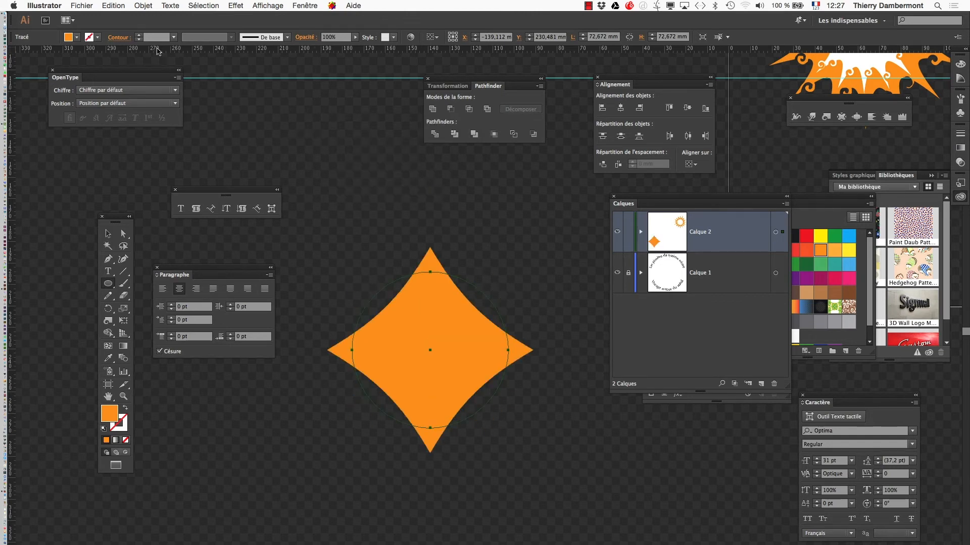
Add anchor points to the four-pointed star's path twice to turn it into a sixteen-pointed sun
click(143, 5)
mouse_move(191, 196)
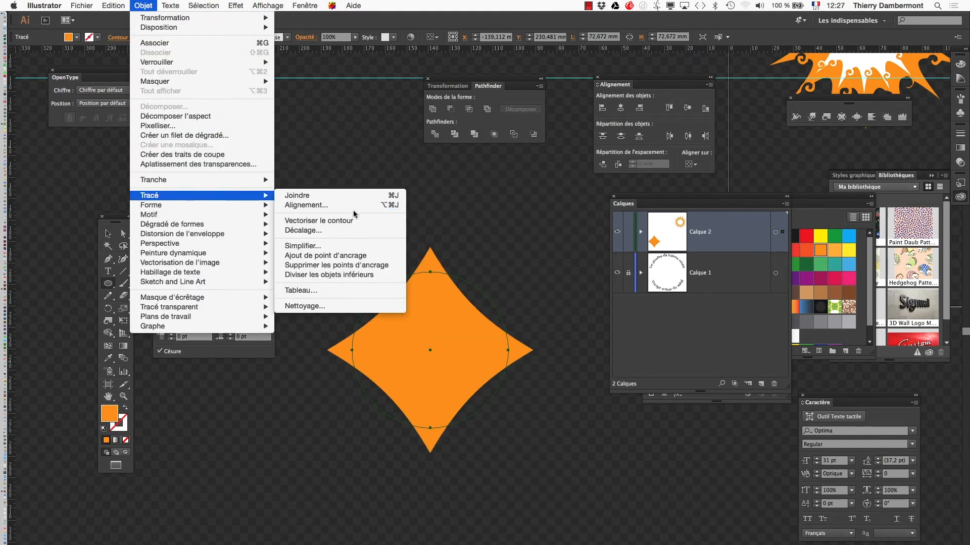
click(356, 256)
click(150, 5)
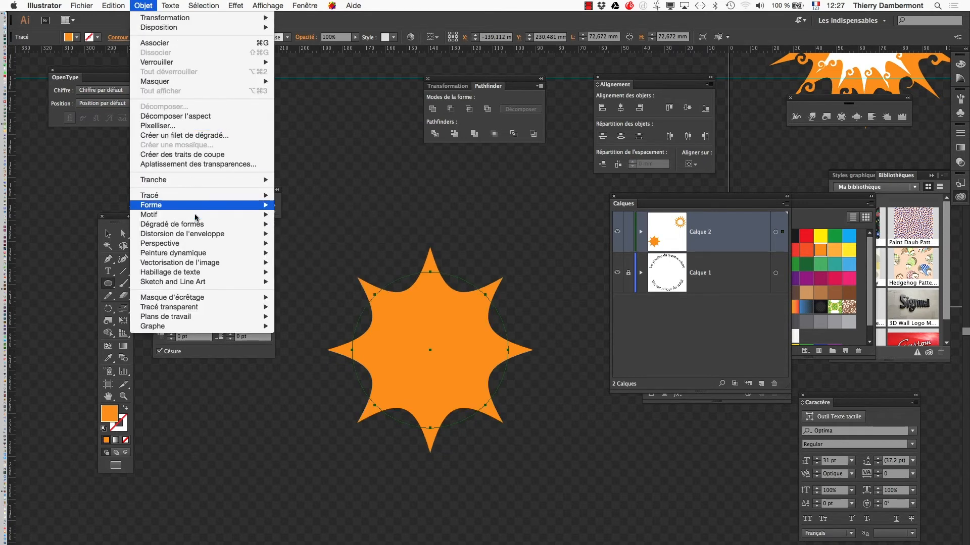
mouse_move(196, 197)
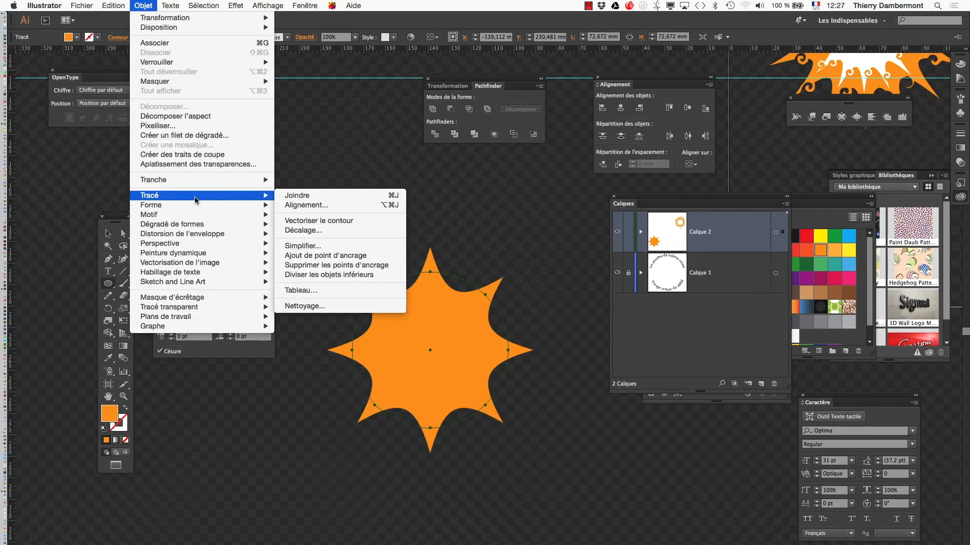
click(376, 256)
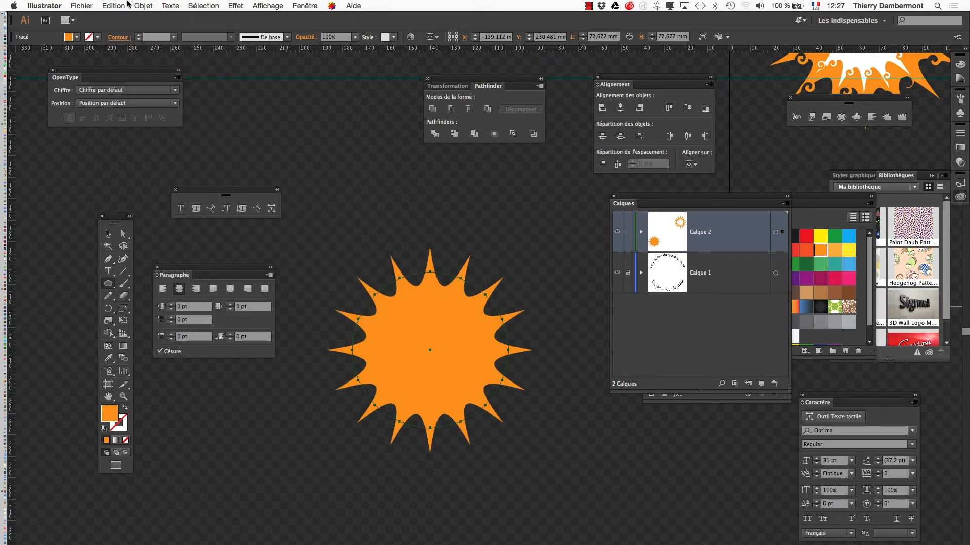
Try expanding the new sun's appearance with Décomposer l'aspect, and undo the expansion
click(142, 6)
click(185, 117)
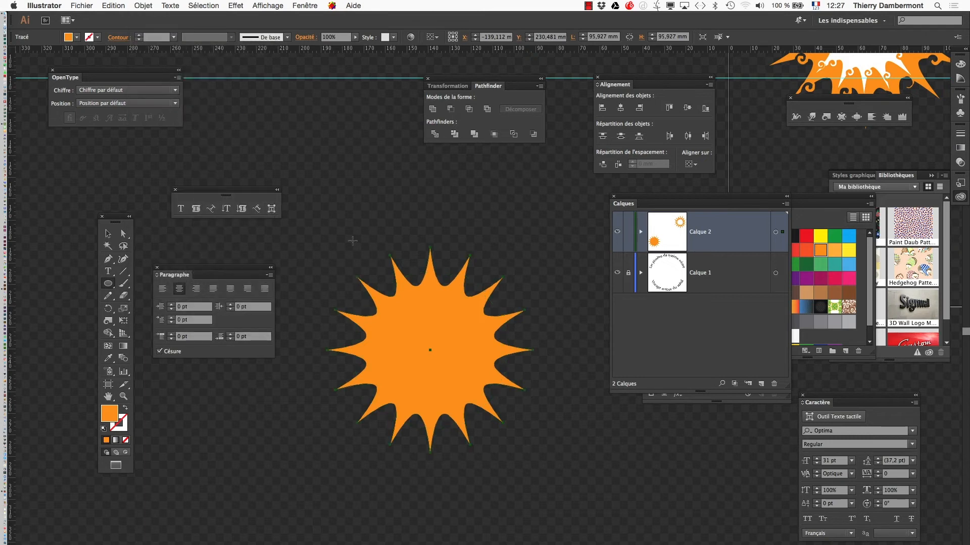
scroll(464, 338, up, 2)
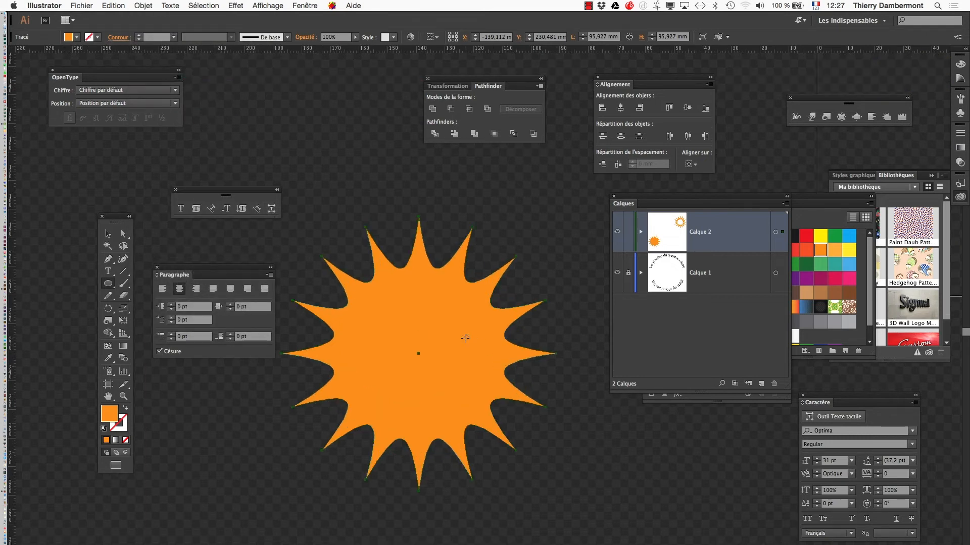
key(super+z)
Give the sixteen-pointed sun a crimson stroke and increase its weight to 5 pt
click(124, 428)
click(836, 266)
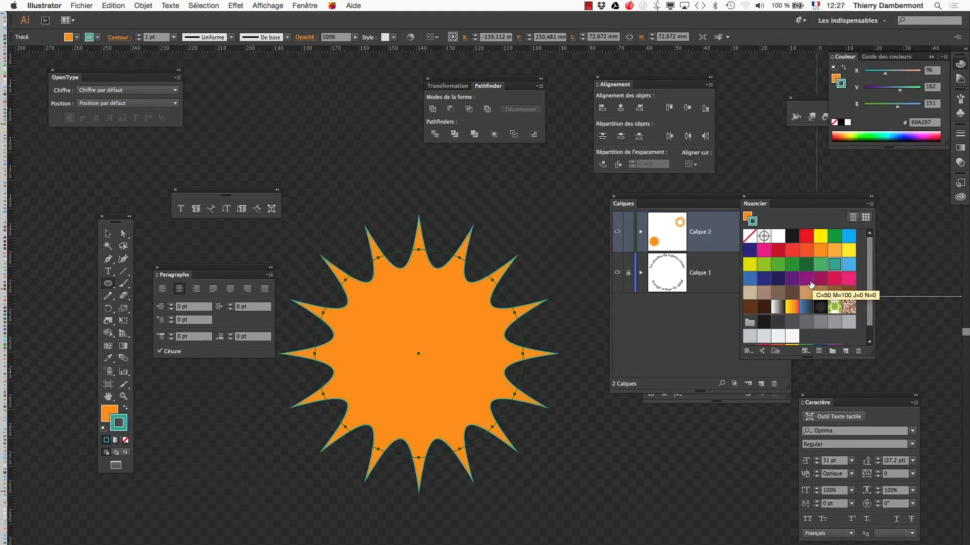
click(834, 278)
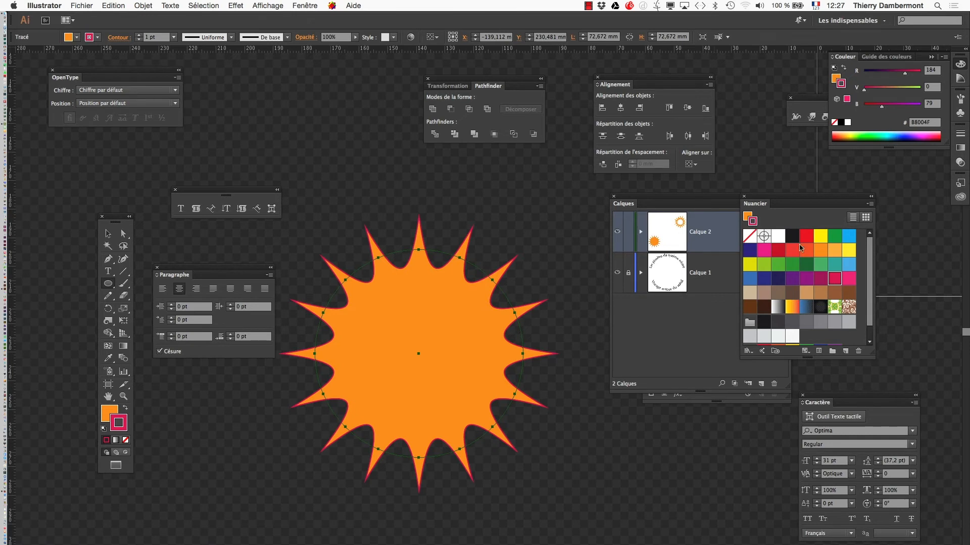
click(139, 35)
click(139, 35)
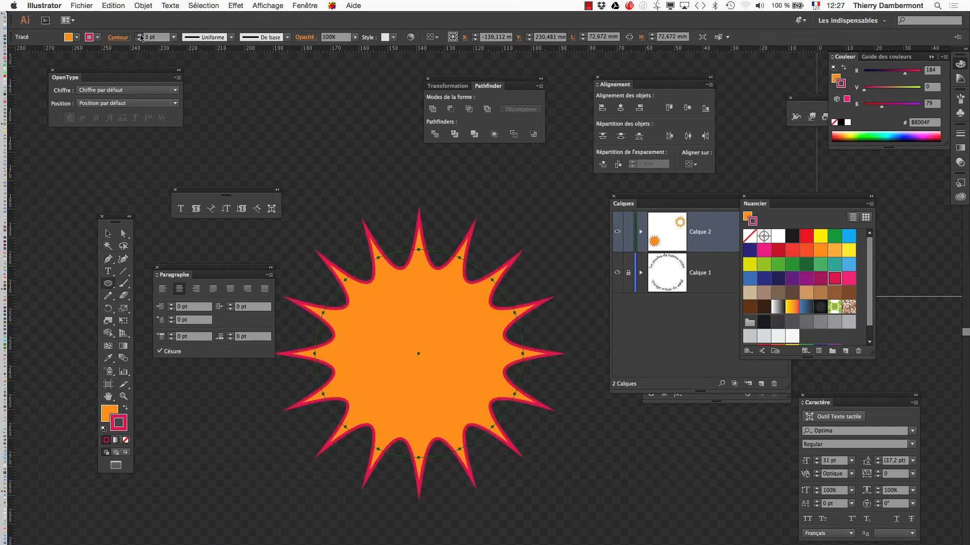
click(138, 35)
click(138, 35)
Expand the stroked sun's appearance with Décomposer l'aspect and reveal the resulting group's two paths in an enlarged Layers panel
click(147, 5)
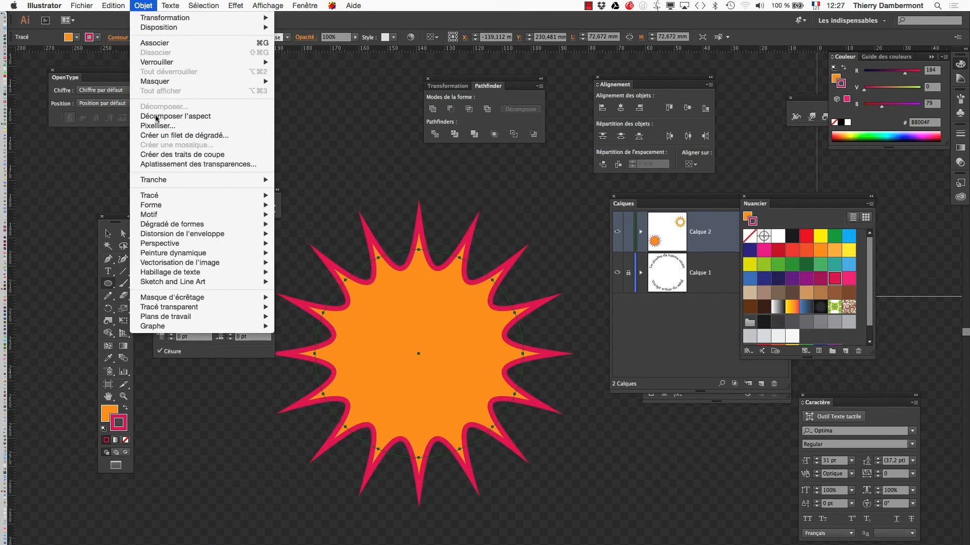
click(175, 117)
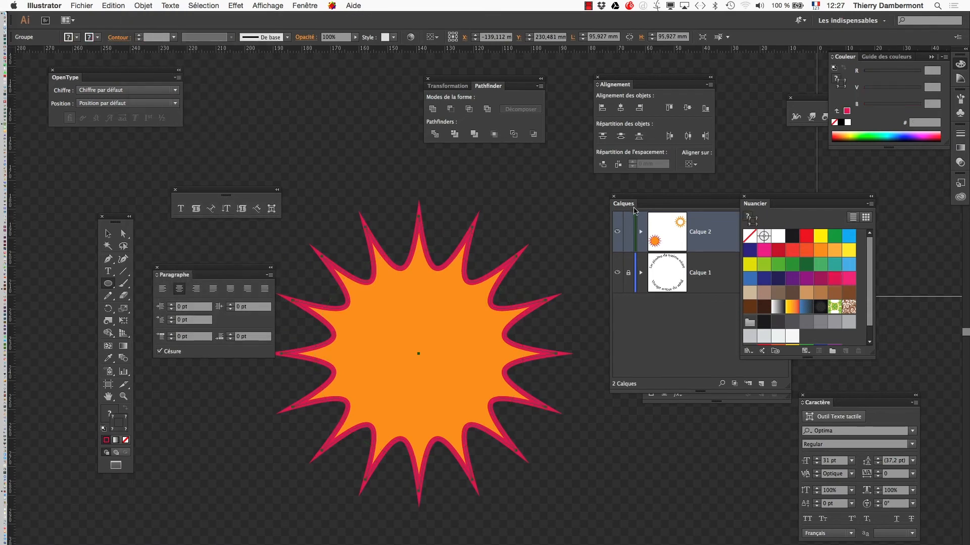
drag(635, 211, 573, 208)
click(580, 229)
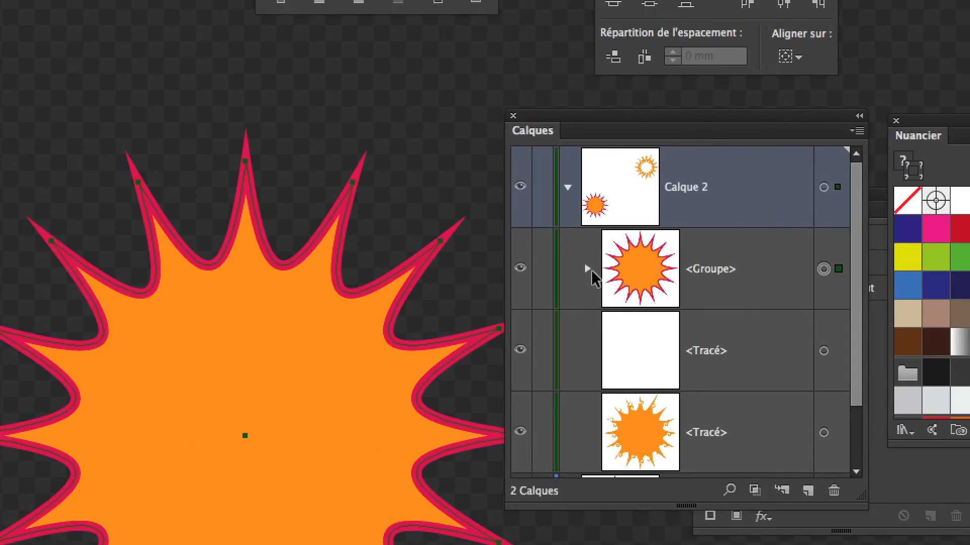
click(589, 271)
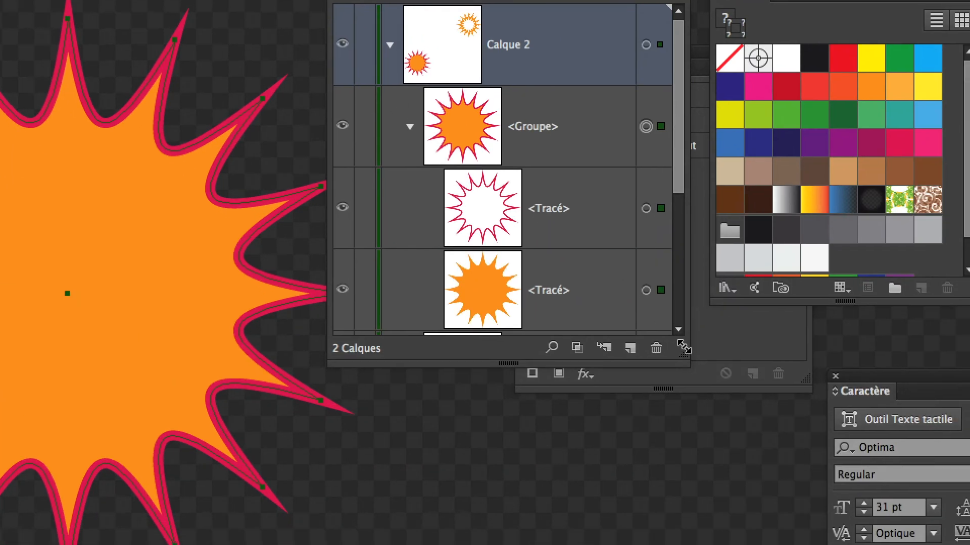
drag(862, 496, 891, 544)
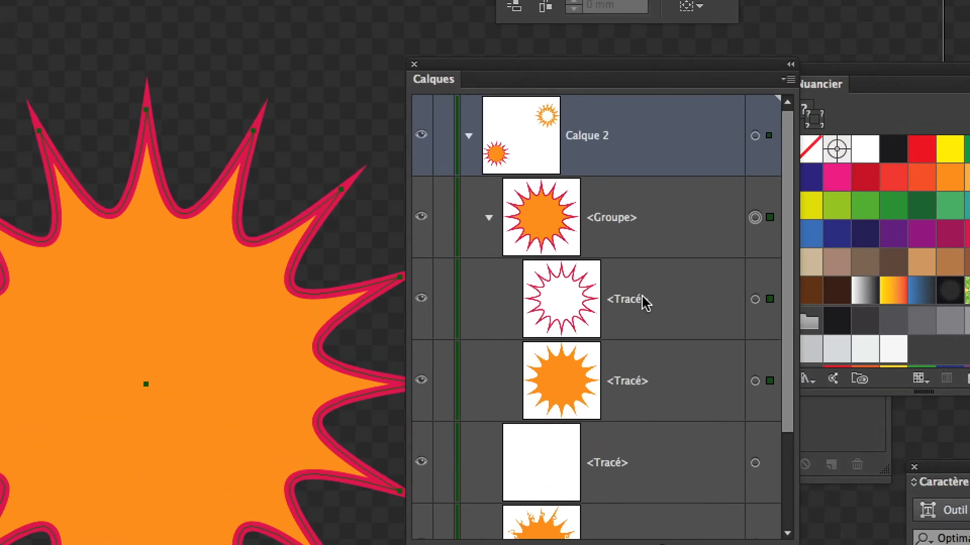
Examine the expanded group by hiding and showing its crimson outline path and orange fill path separately, leaving both visible
click(523, 136)
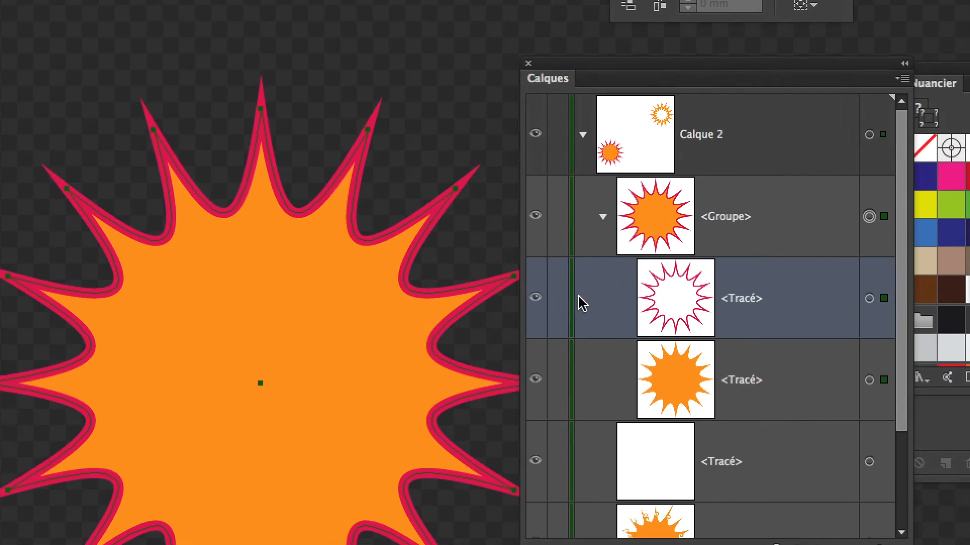
click(437, 303)
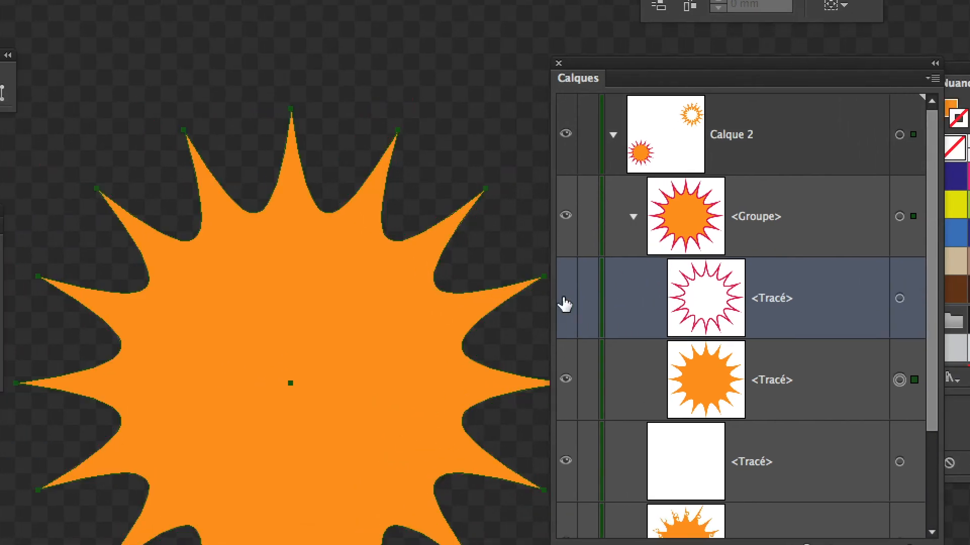
click(564, 303)
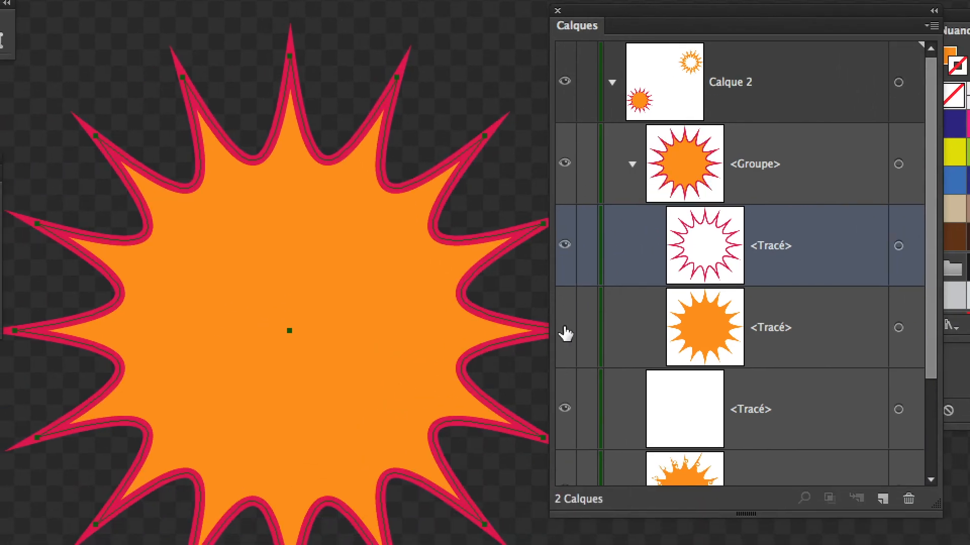
click(565, 333)
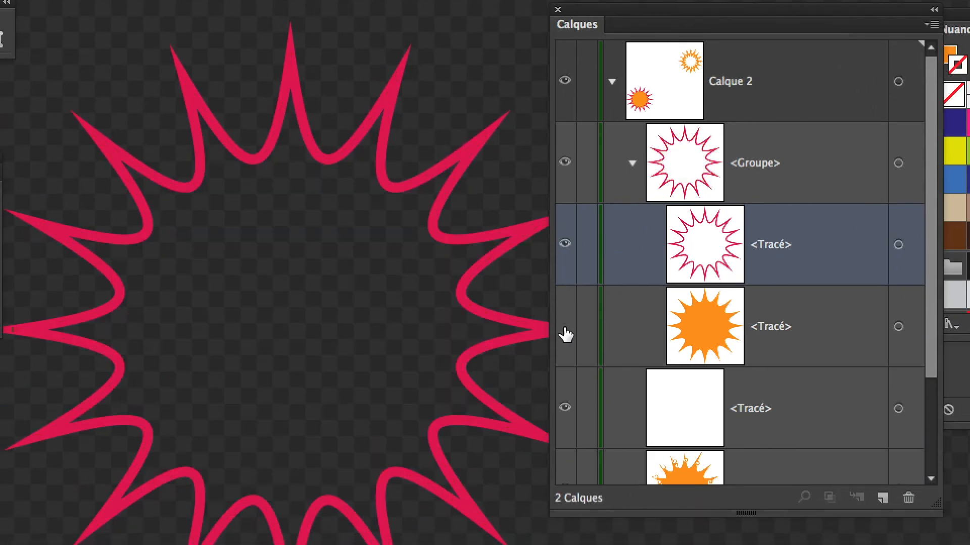
click(564, 333)
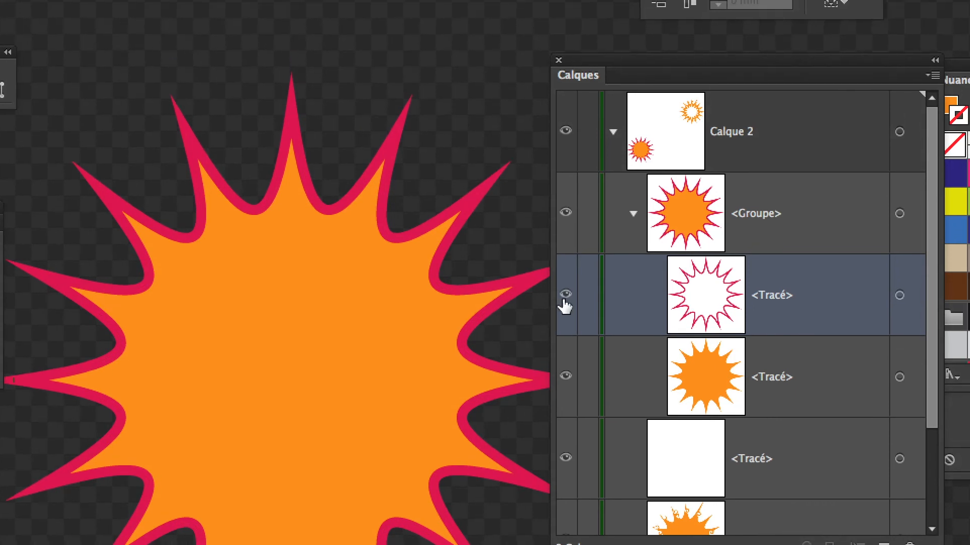
click(565, 303)
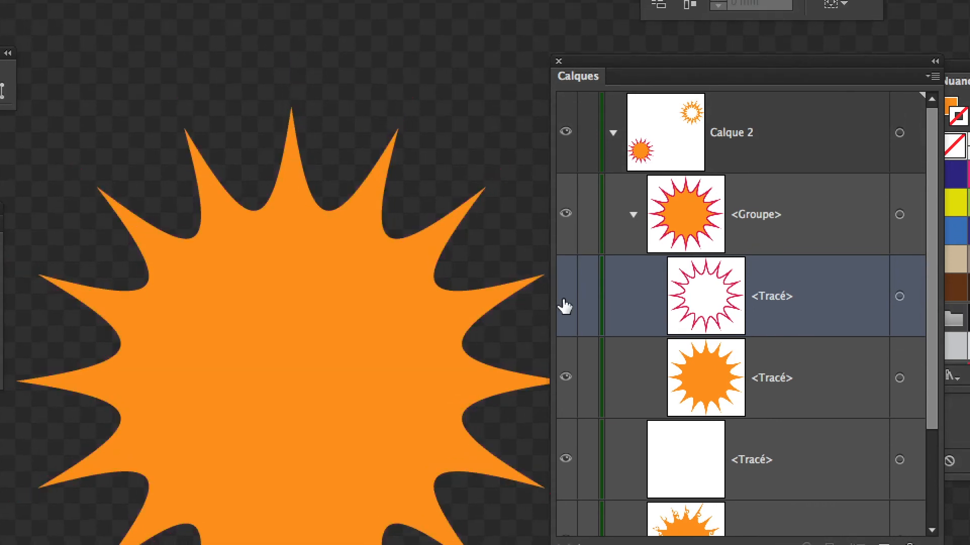
click(564, 303)
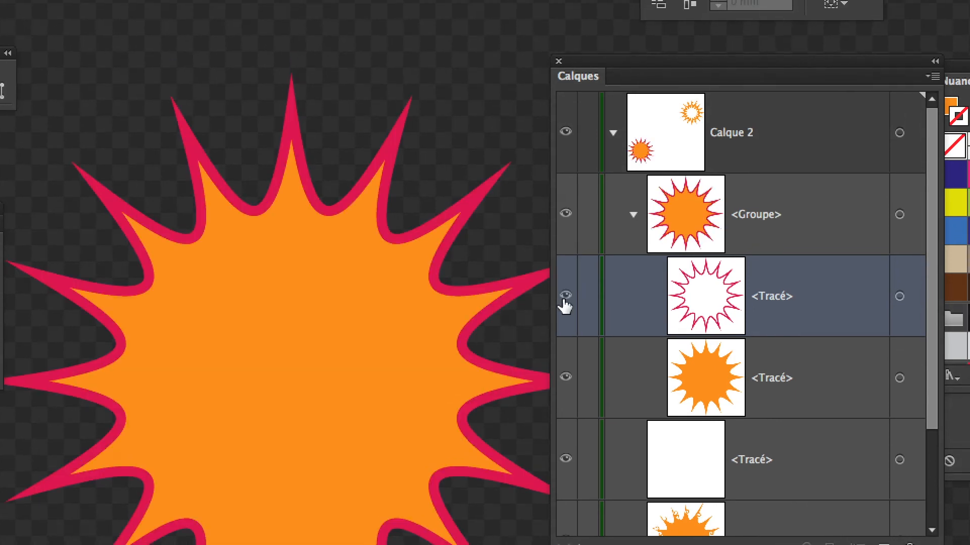
click(564, 303)
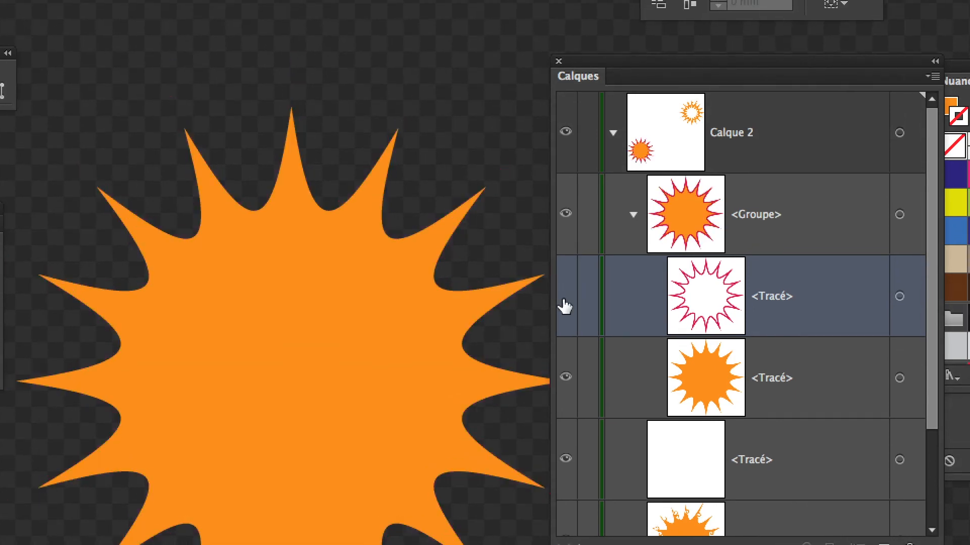
click(565, 303)
click(589, 269)
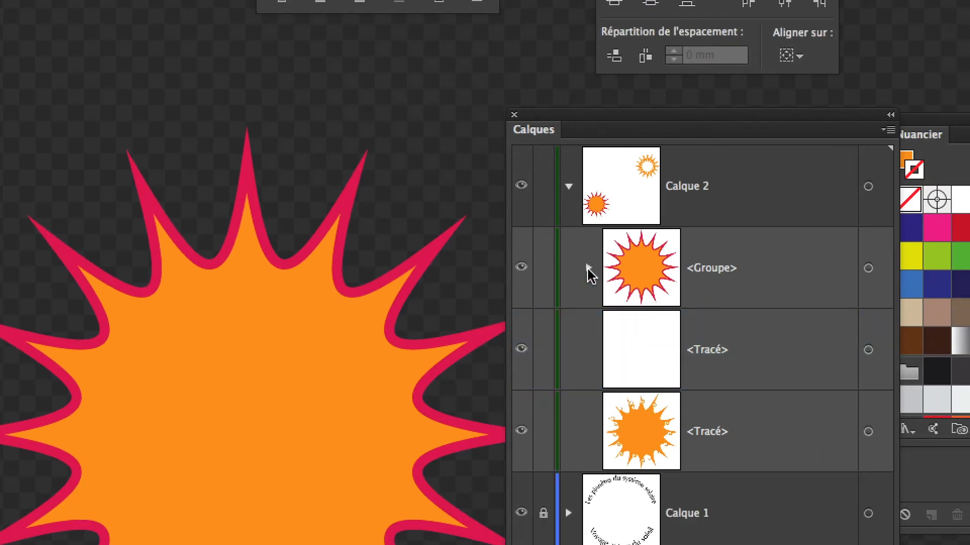
click(588, 268)
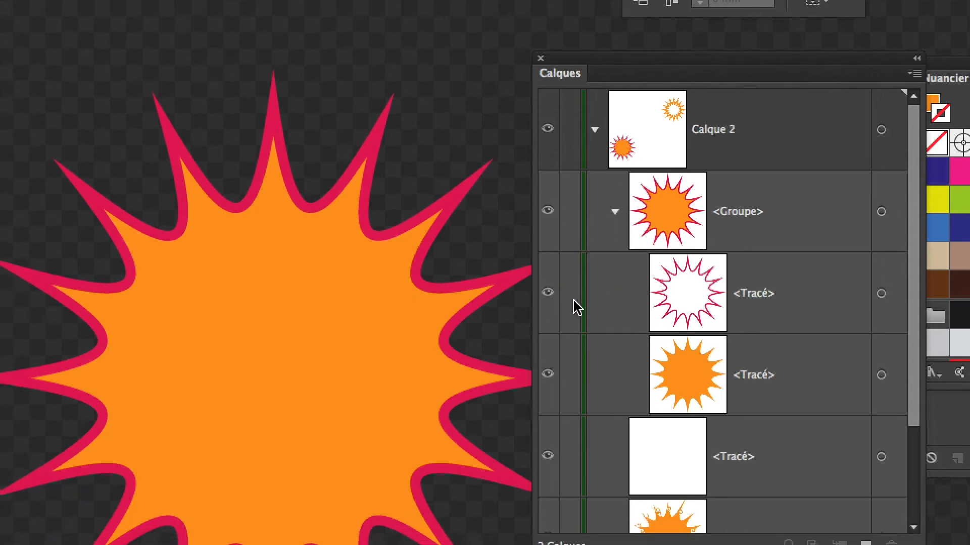
click(685, 292)
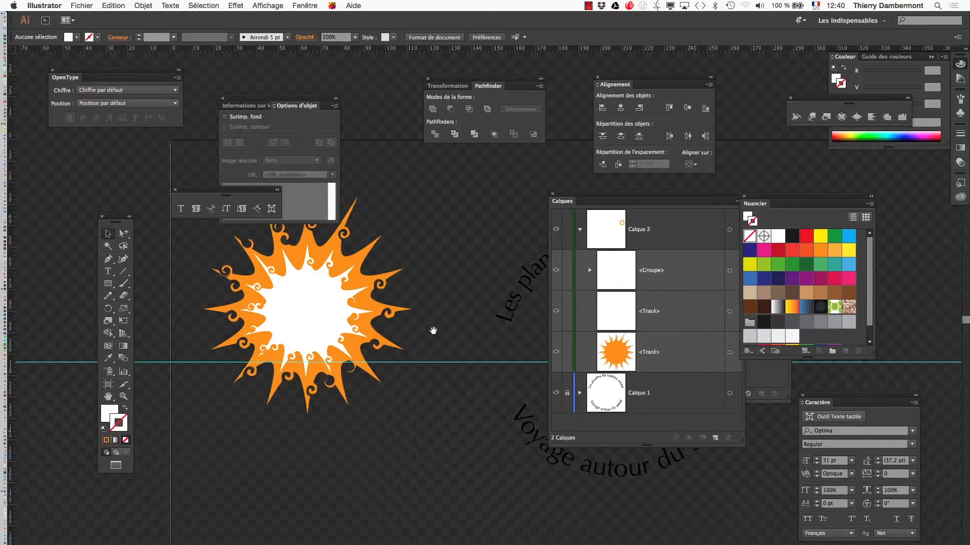
Select the white inner sun and the twirled orange sun together on the canvas
drag(433, 330, 457, 412)
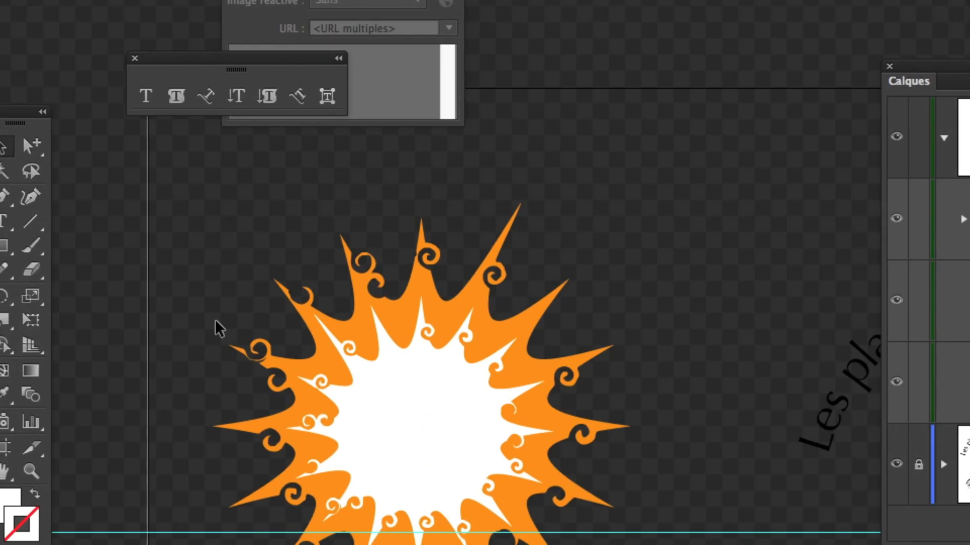
drag(230, 295, 271, 347)
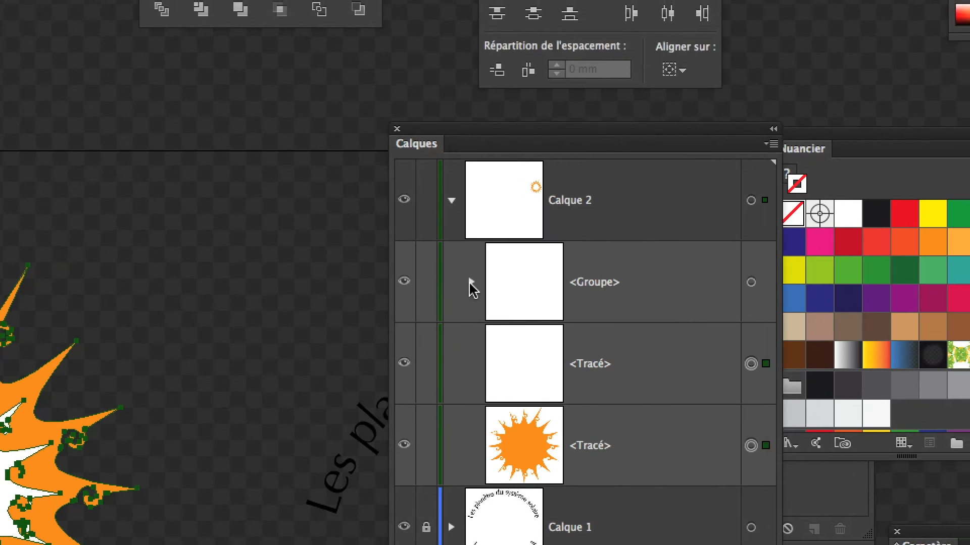
Delete the expanded sixteen-pointed sun's group from Calque 2, keeping the white inner sun and the twirled orange sun
click(470, 283)
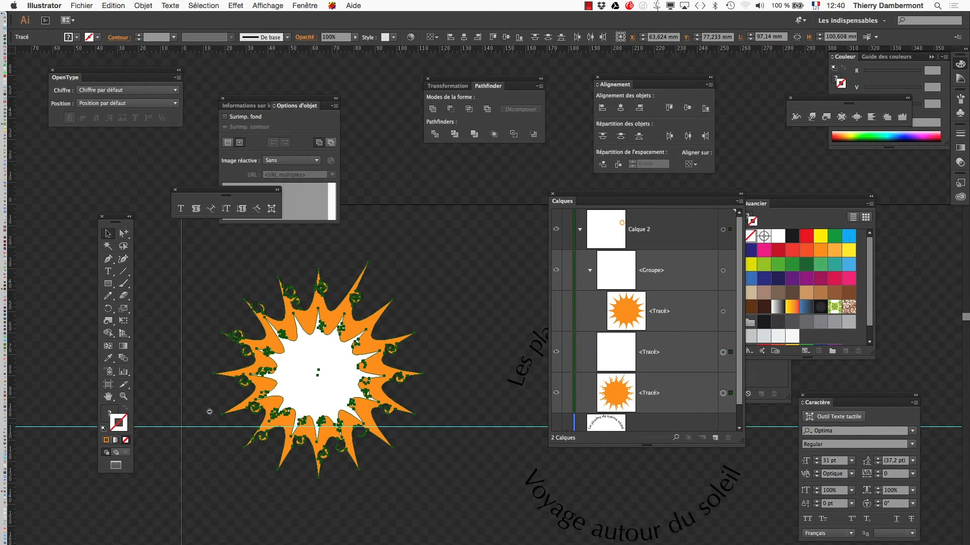
alt+super+click(305, 428)
alt+super+click(305, 428)
drag(458, 463, 236, 544)
alt+super+click(469, 528)
drag(542, 496, 414, 544)
drag(444, 475, 444, 544)
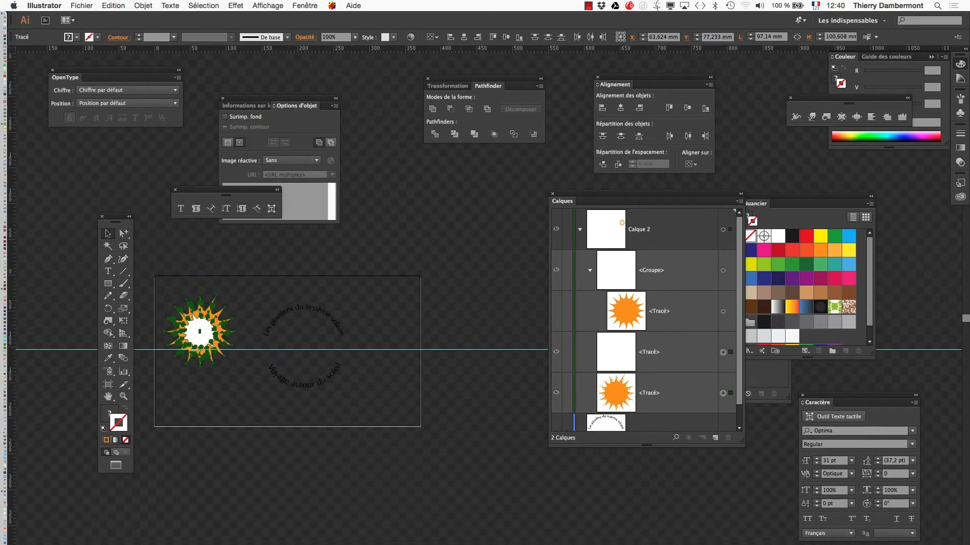
alt+super+click(445, 480)
drag(431, 445, 481, 544)
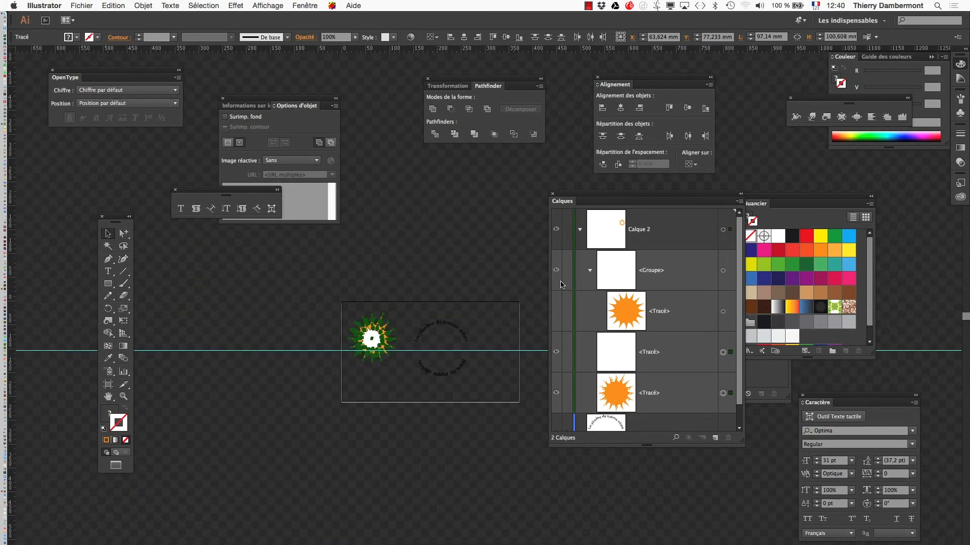
click(590, 273)
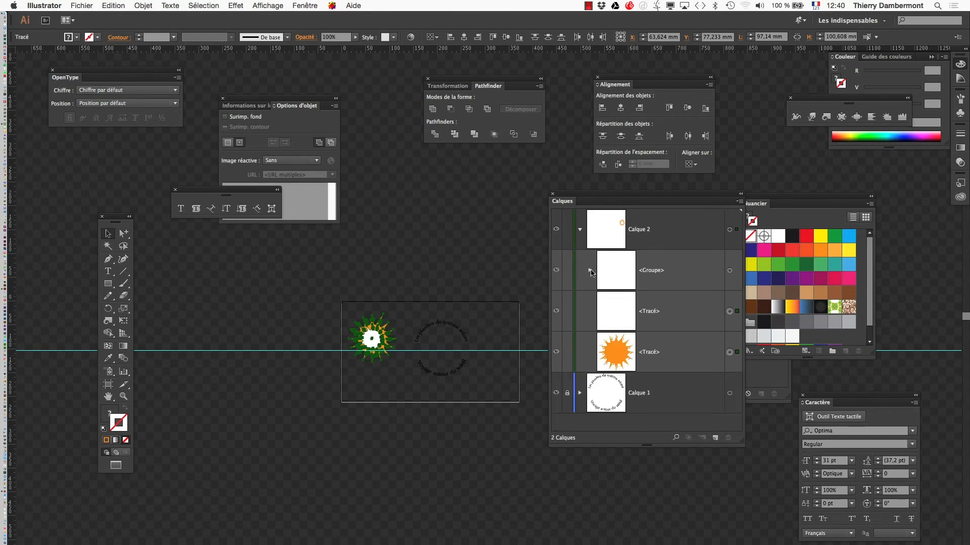
click(590, 273)
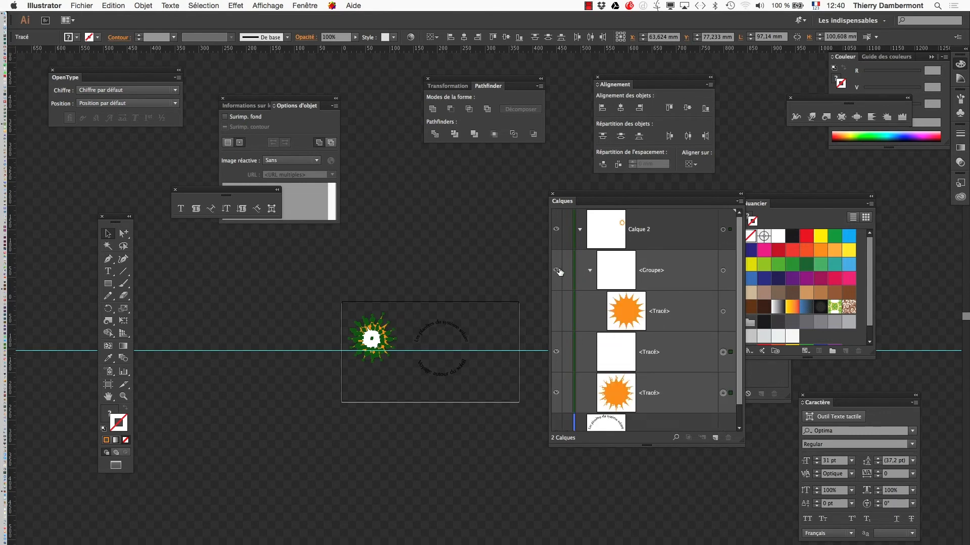
drag(628, 271, 727, 437)
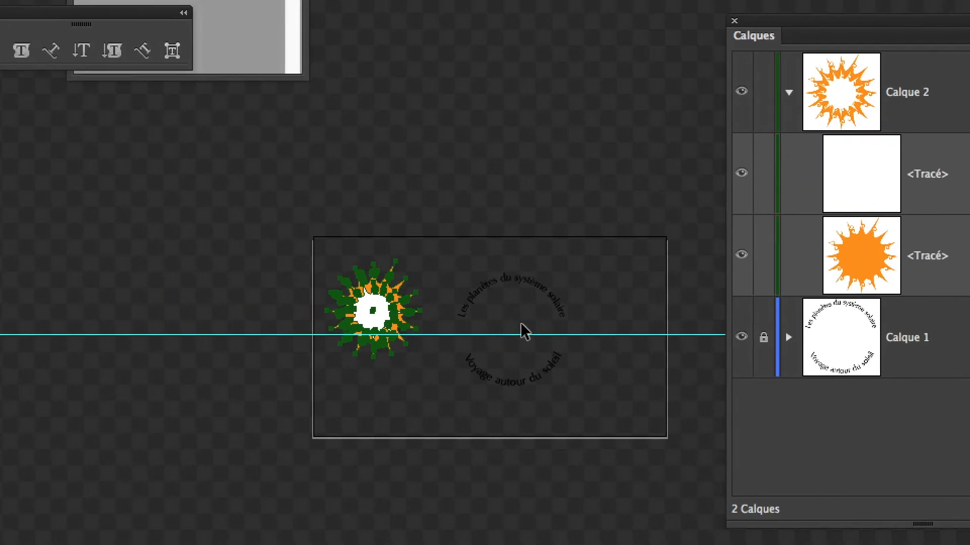
Combine the selected white inner sun and twirled orange sun into one compound path (Tracé transparent), and deselect it
scroll(400, 316, up, 3)
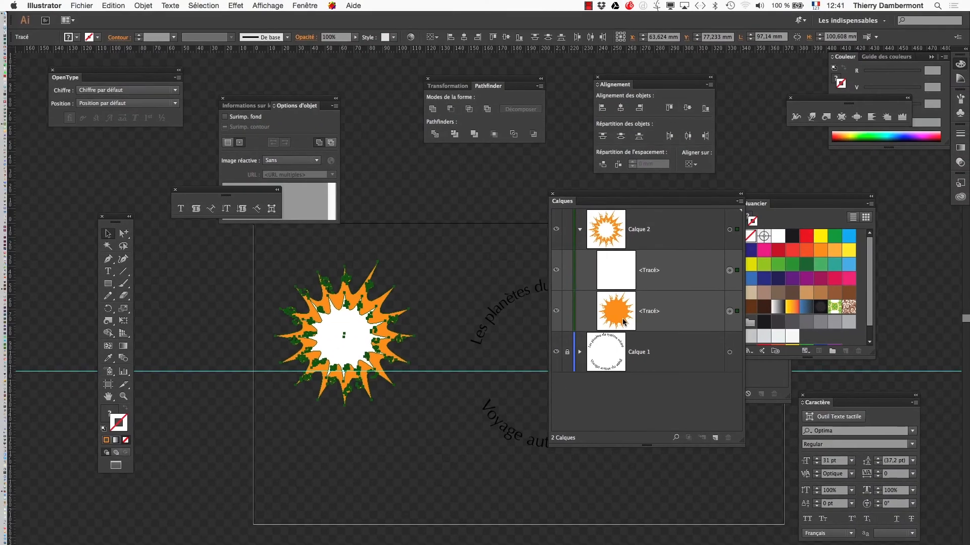
click(142, 5)
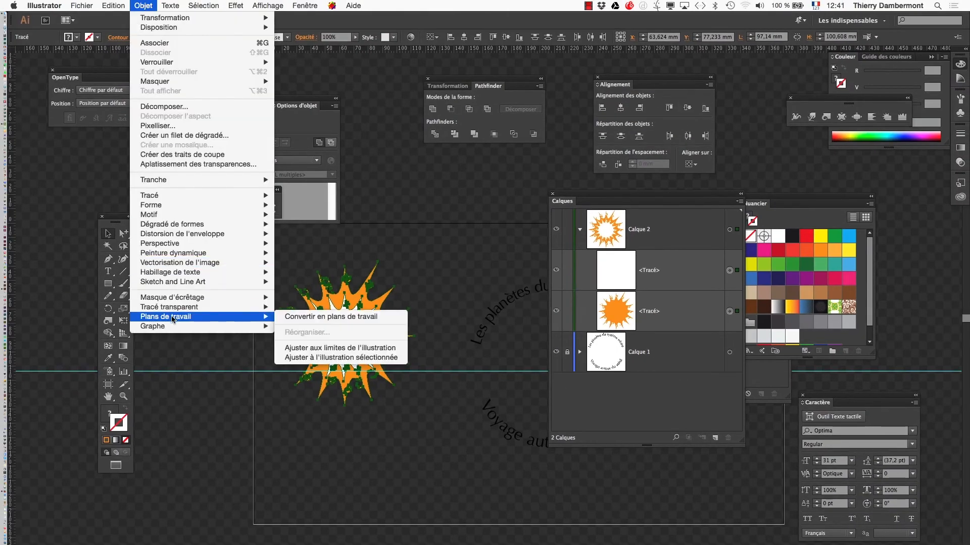
mouse_move(181, 310)
click(333, 311)
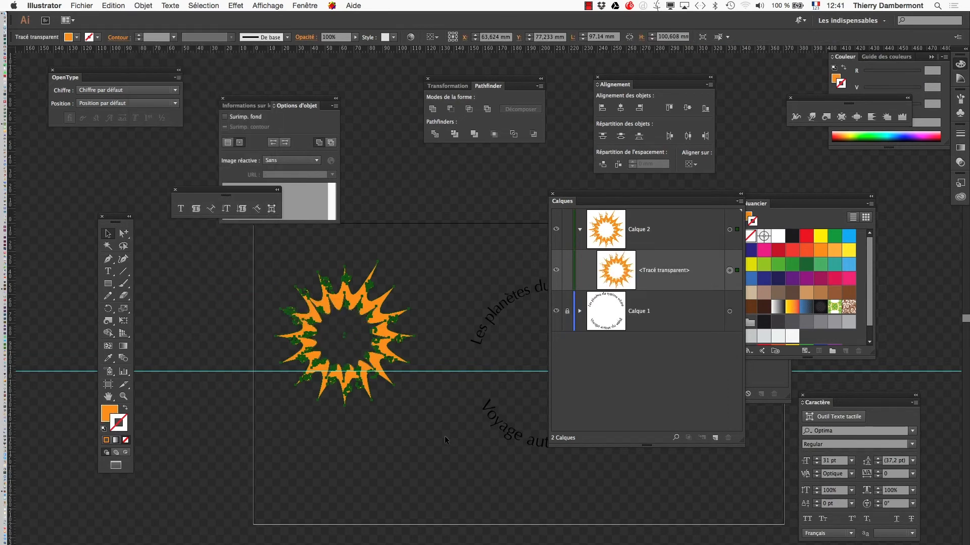
click(430, 437)
scroll(479, 429, right, 6)
scroll(479, 429, up, 3)
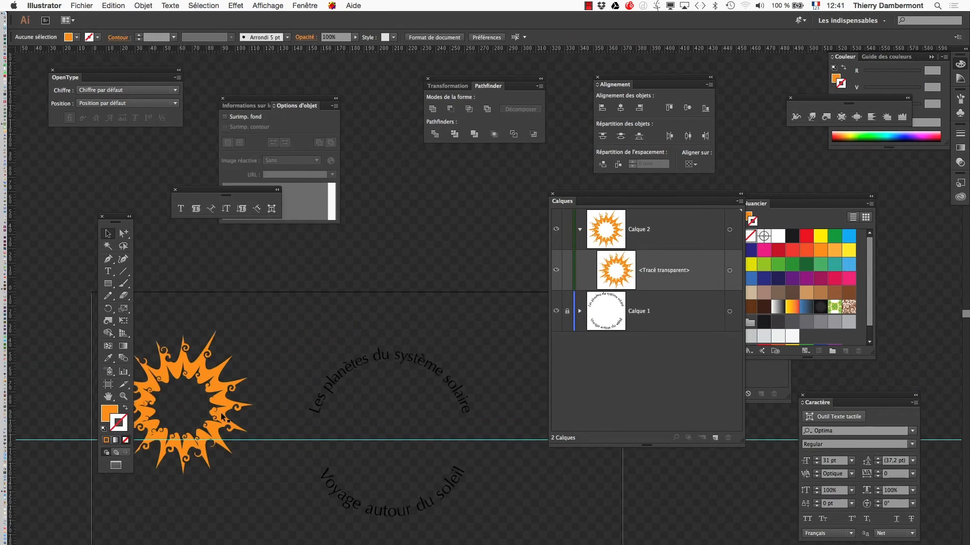
Select the compound sun and display the Styles graphiques panel beside it, enlarged
click(221, 418)
scroll(219, 418, up, 3)
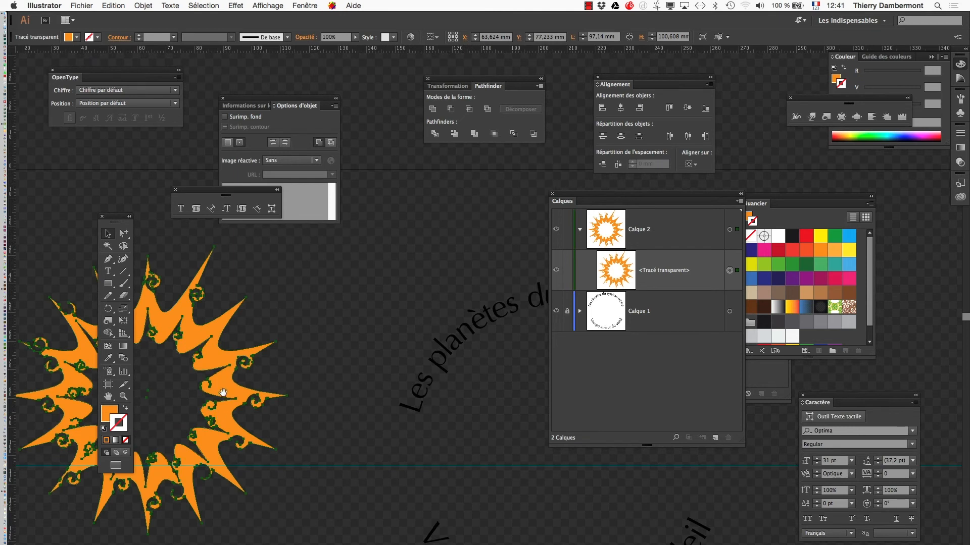
drag(223, 392, 339, 378)
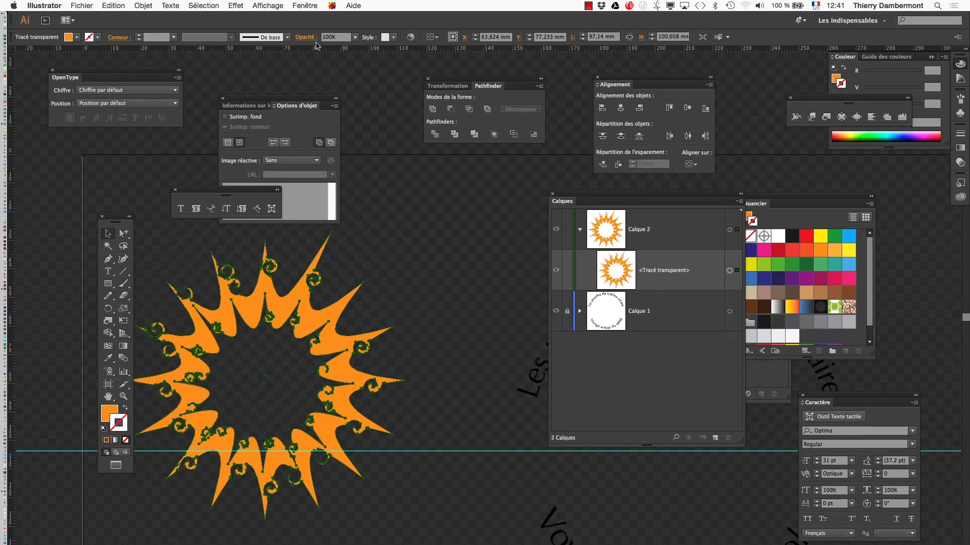
click(306, 6)
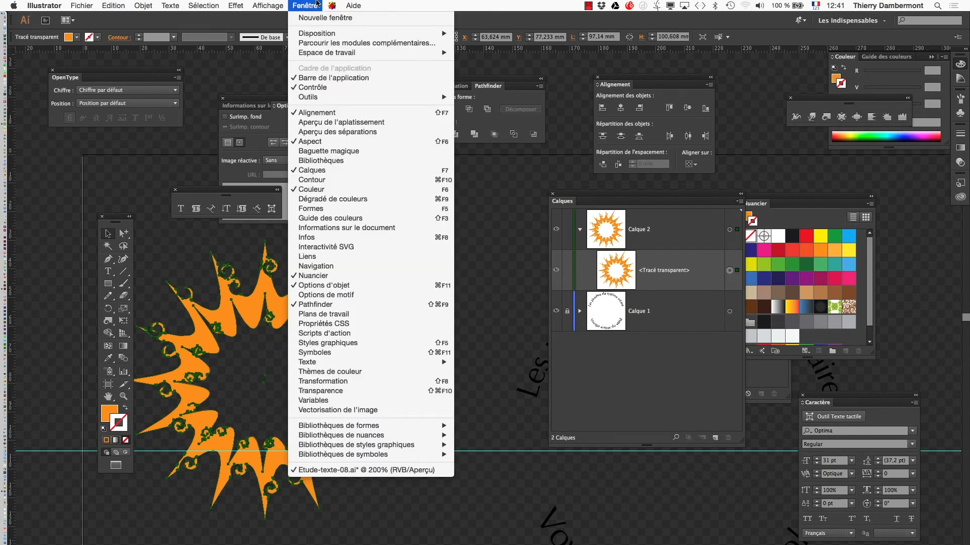
click(344, 346)
drag(871, 174, 435, 207)
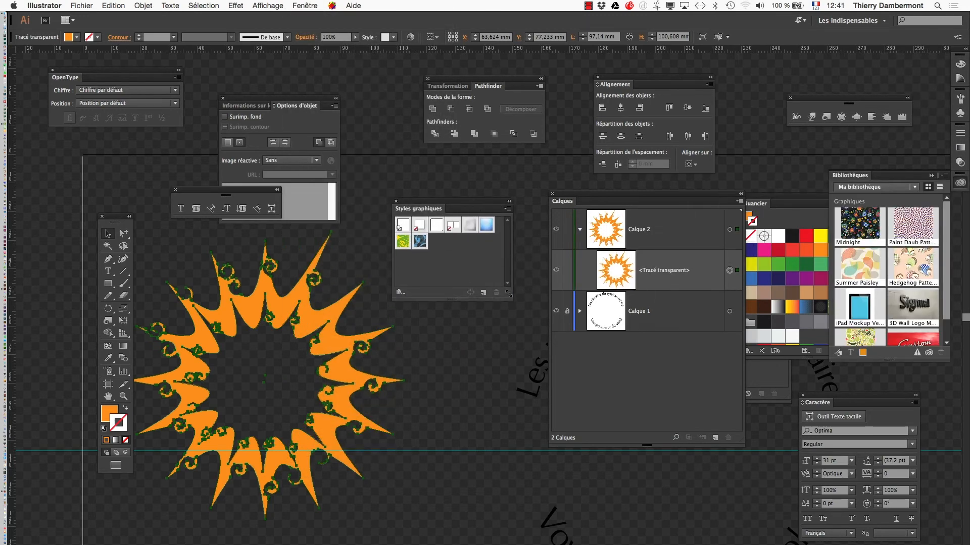
drag(509, 293, 525, 337)
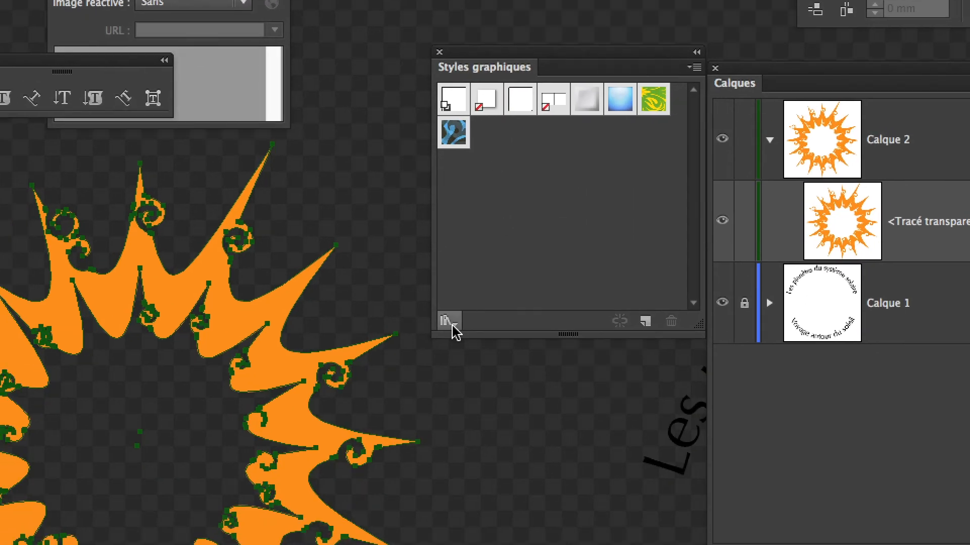
Open the Boutons et transformations graphic style library and arrange it below the Styles graphiques panel
click(450, 323)
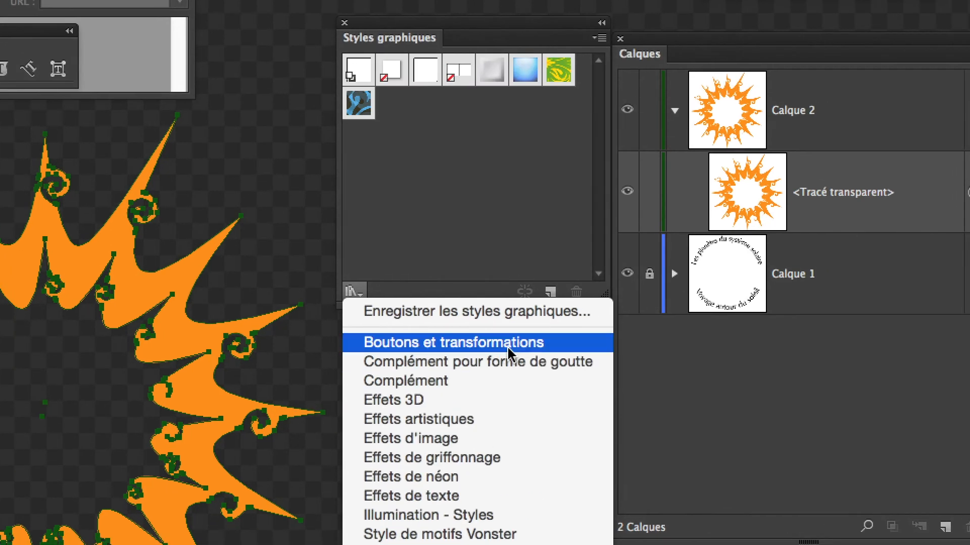
click(444, 252)
drag(611, 370, 520, 415)
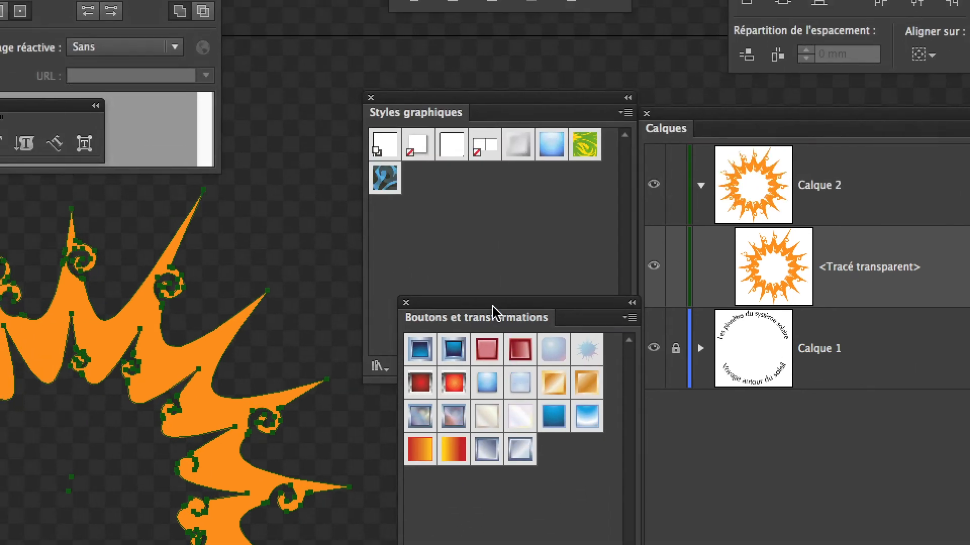
drag(421, 100, 479, 387)
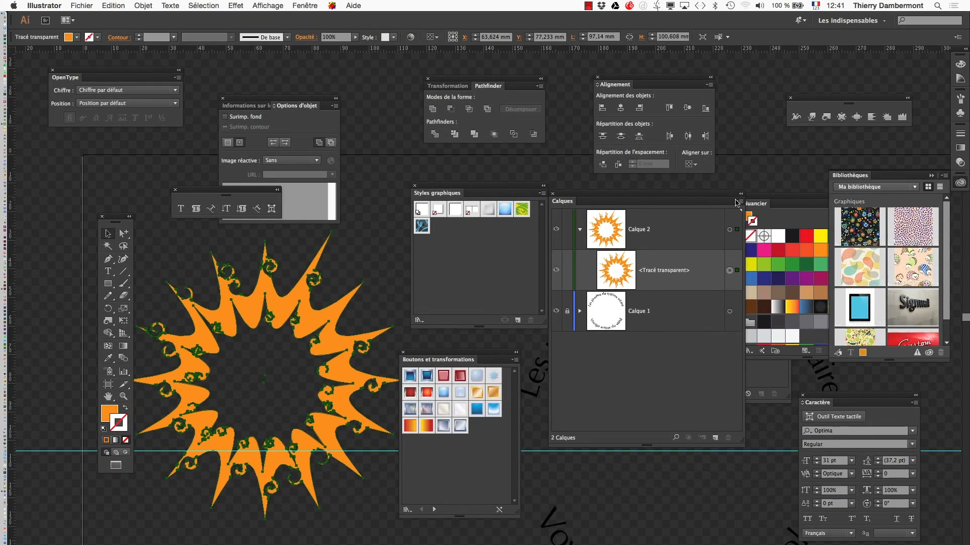
Rearrange the Calques and Aspect panels so both stay readable beside the graphic style panels
drag(680, 199, 677, 428)
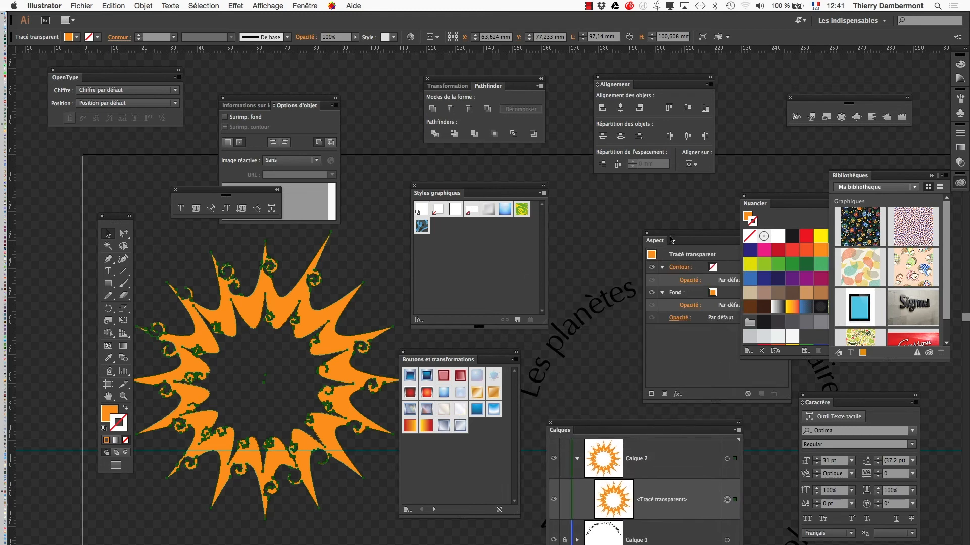
drag(671, 240, 274, 363)
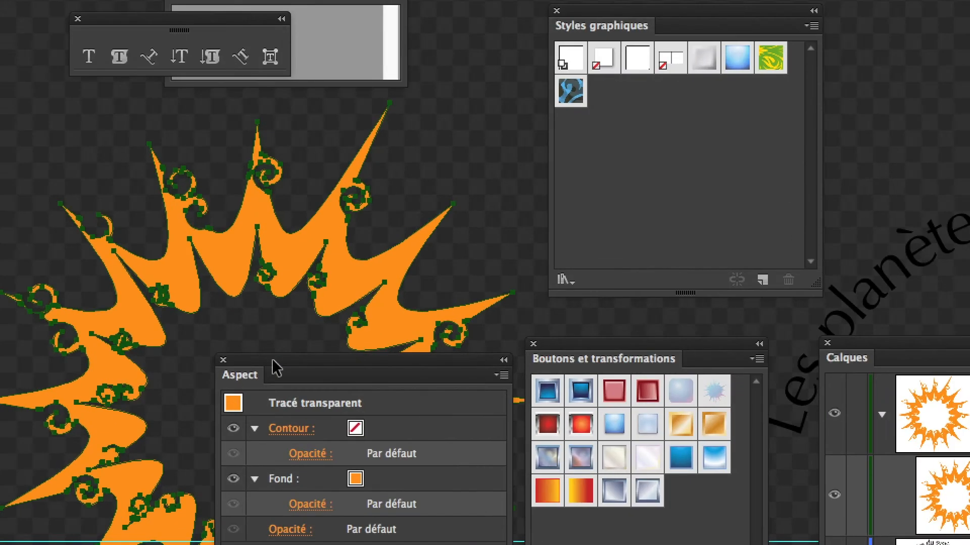
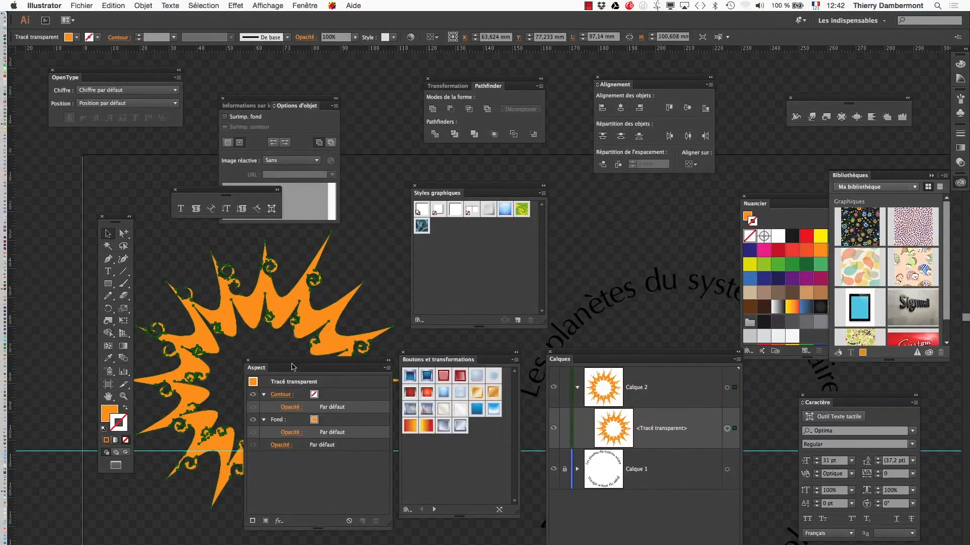
drag(292, 367, 614, 188)
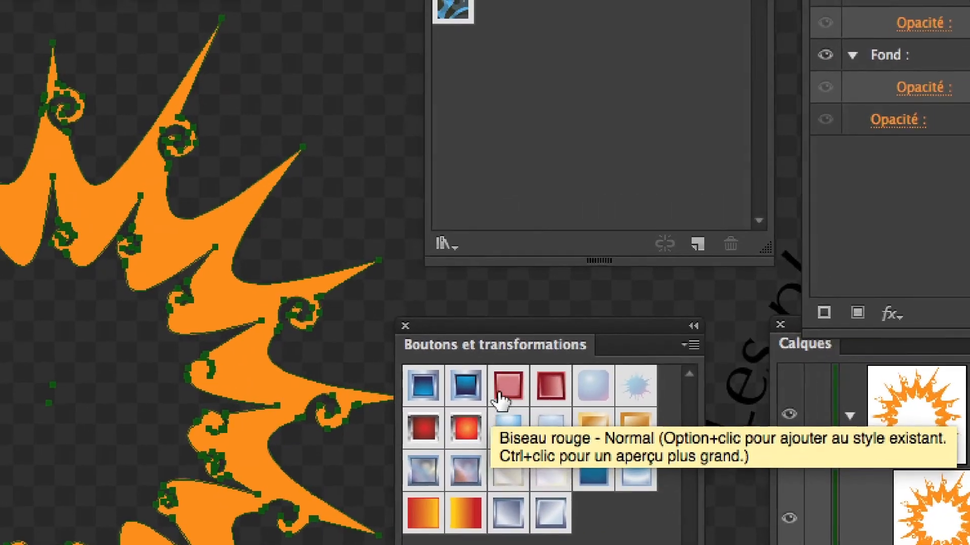
Apply the Encart biseau bleu graphic style to the compound sun and lengthen the Aspect panel for its stacked fills
click(530, 360)
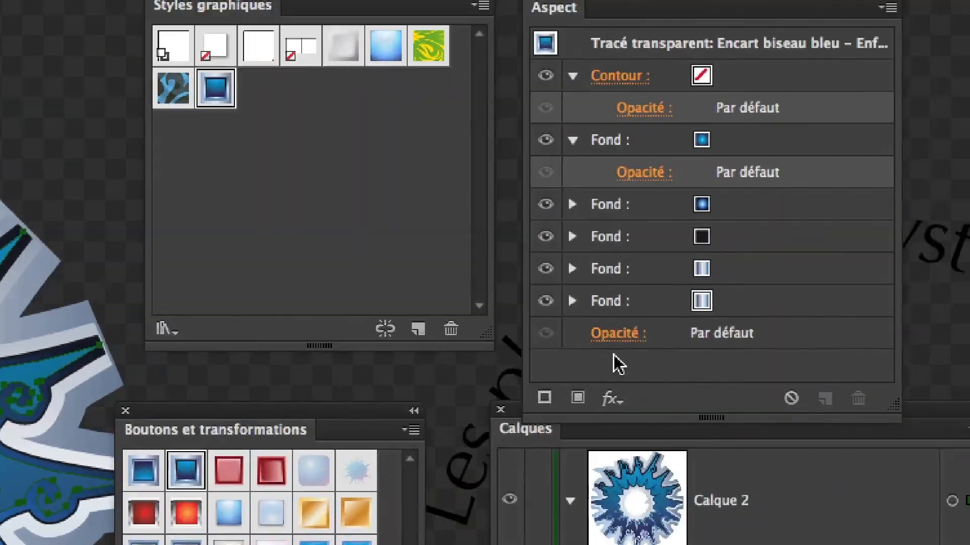
drag(893, 404, 896, 544)
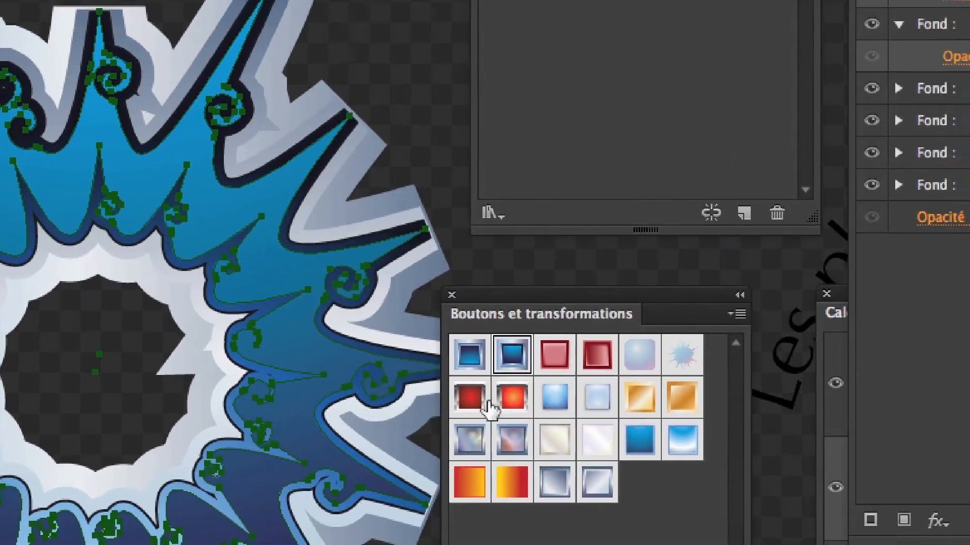
Try other library styles on the sun in turn: red bevel, glowing orange and red buttons, gold, opal inlays and silver
click(555, 354)
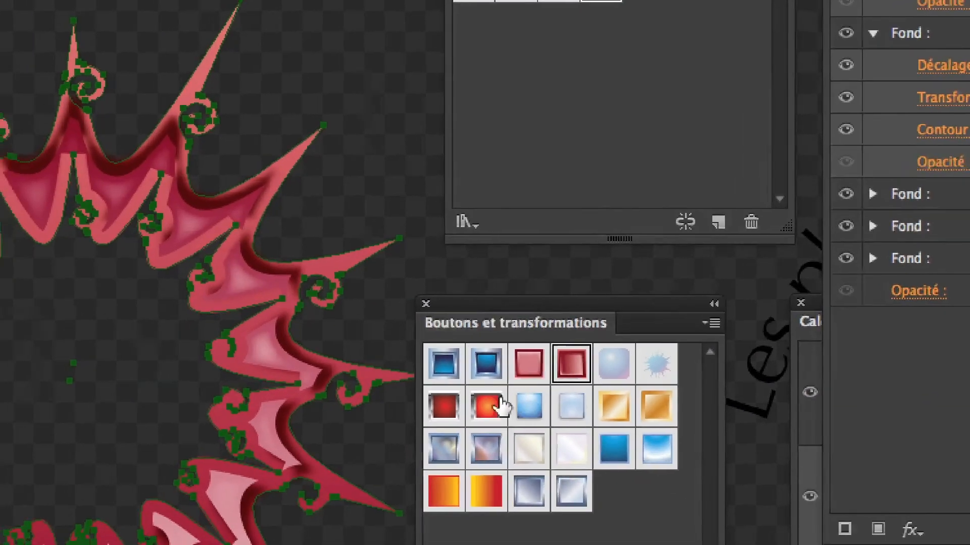
click(441, 426)
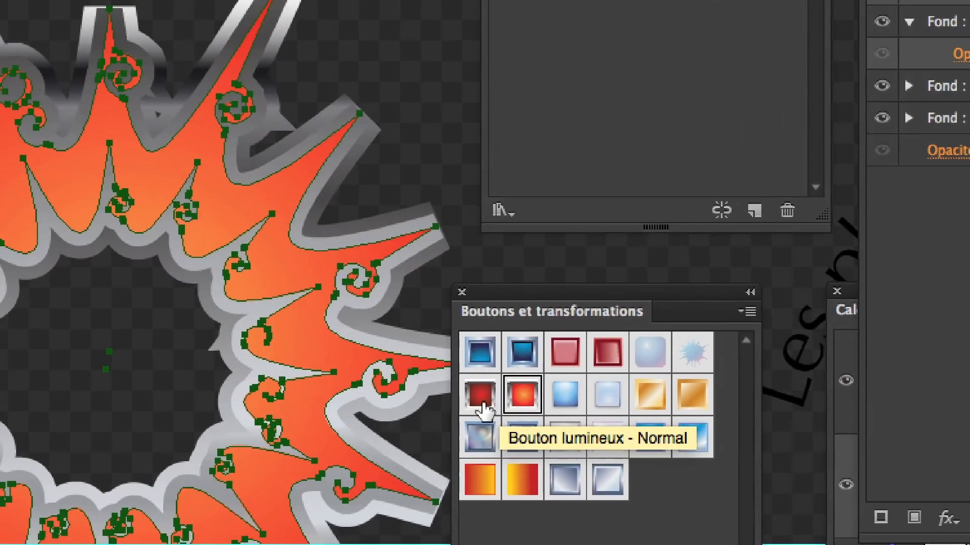
click(482, 403)
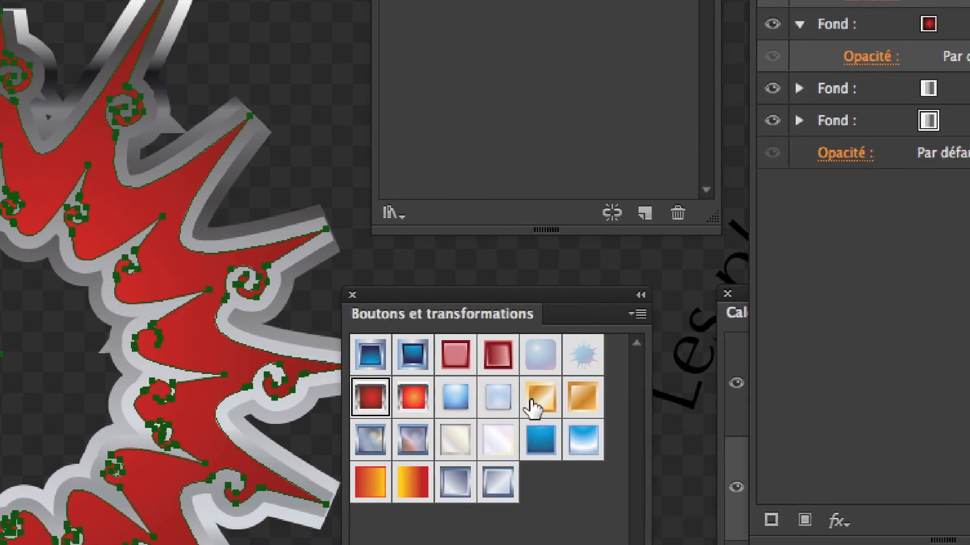
click(531, 407)
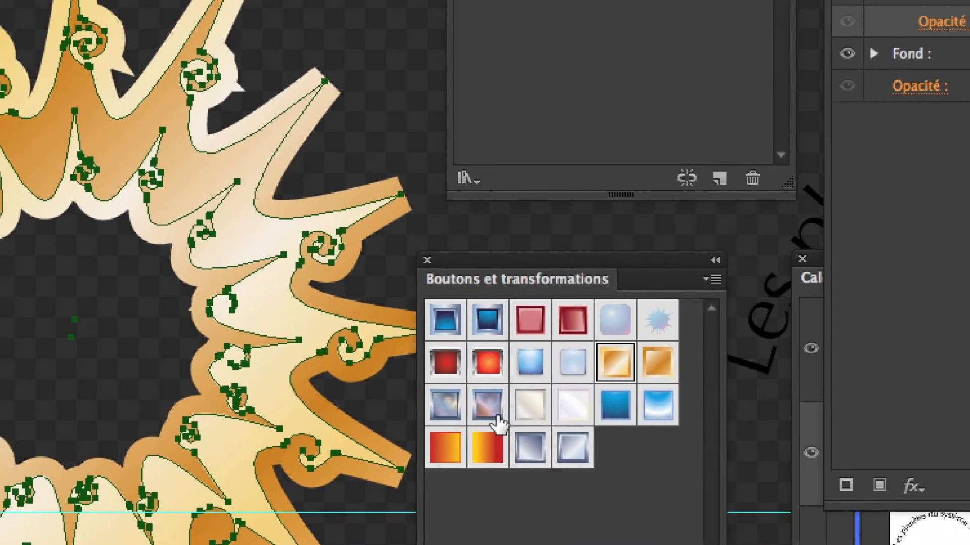
click(464, 417)
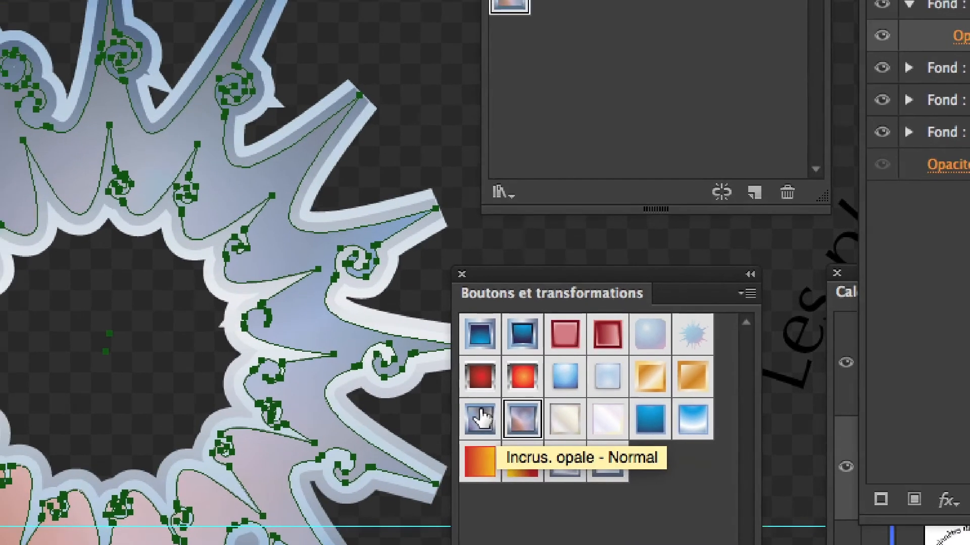
click(481, 418)
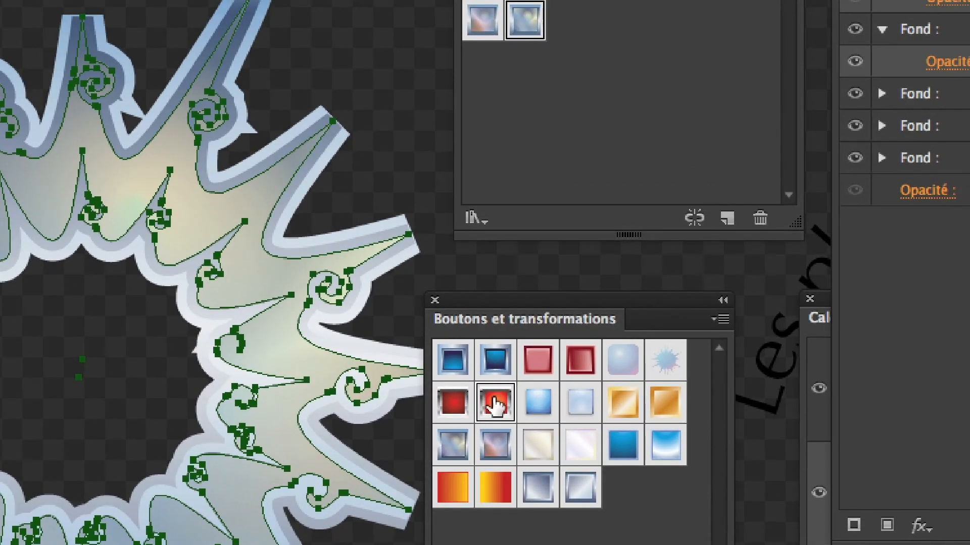
click(528, 378)
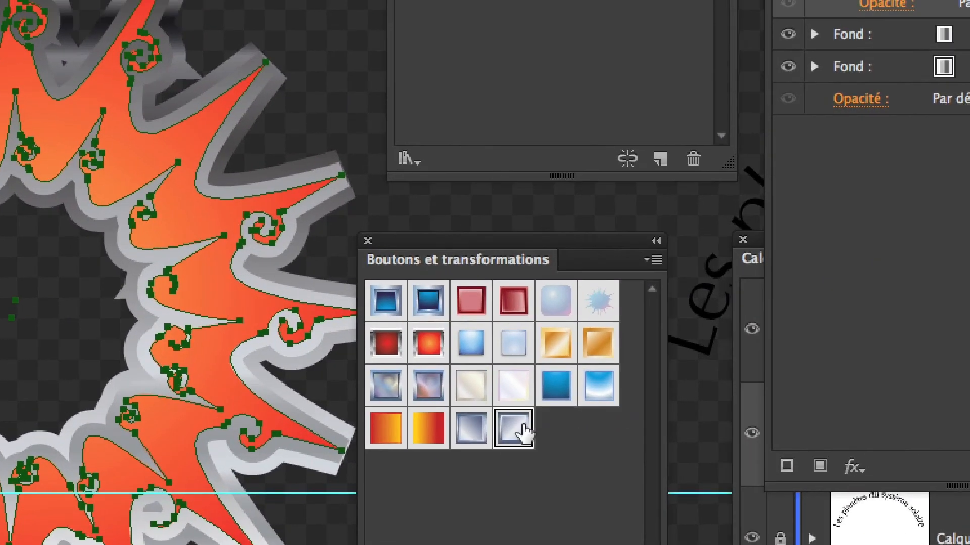
click(858, 360)
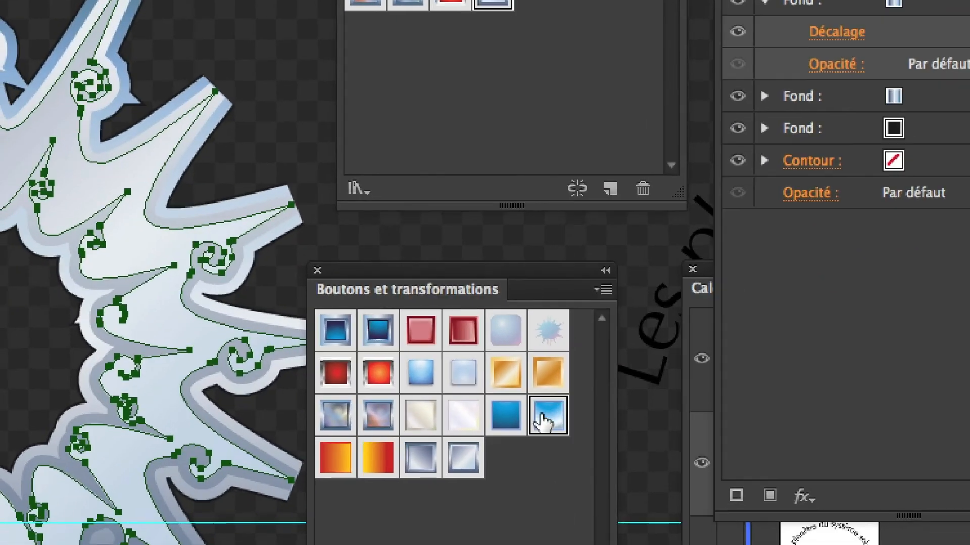
Apply the blue-to-white gradient button style to the sun, deselect it to view the effect, and reselect it
click(482, 479)
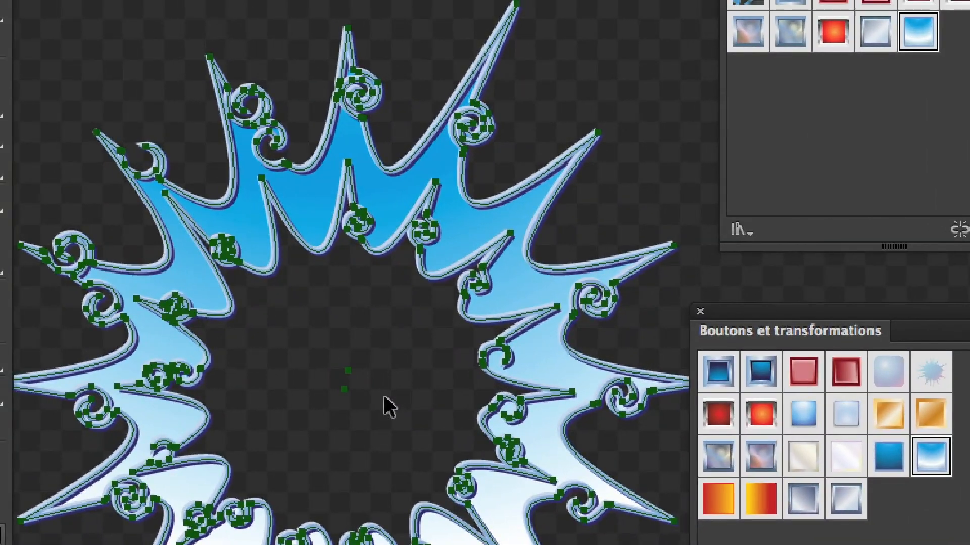
click(367, 395)
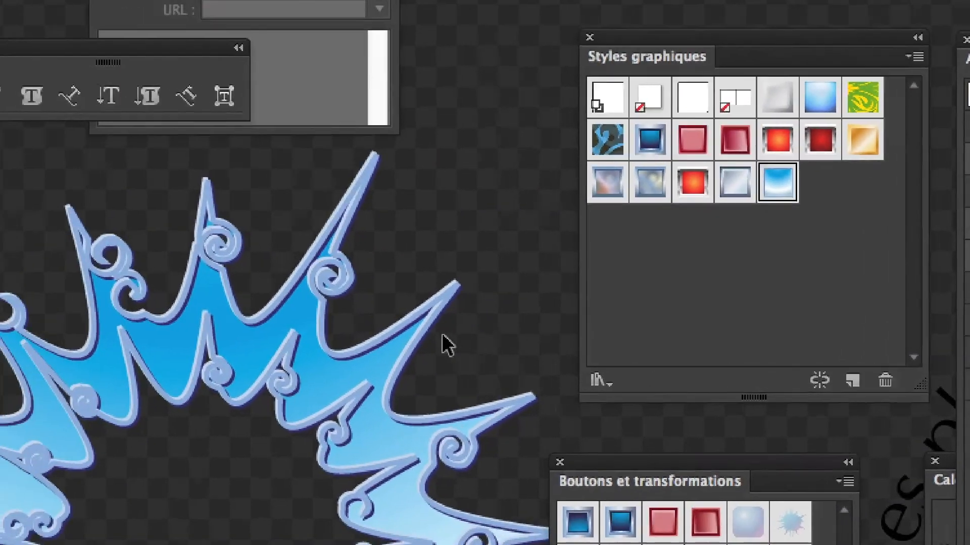
click(566, 157)
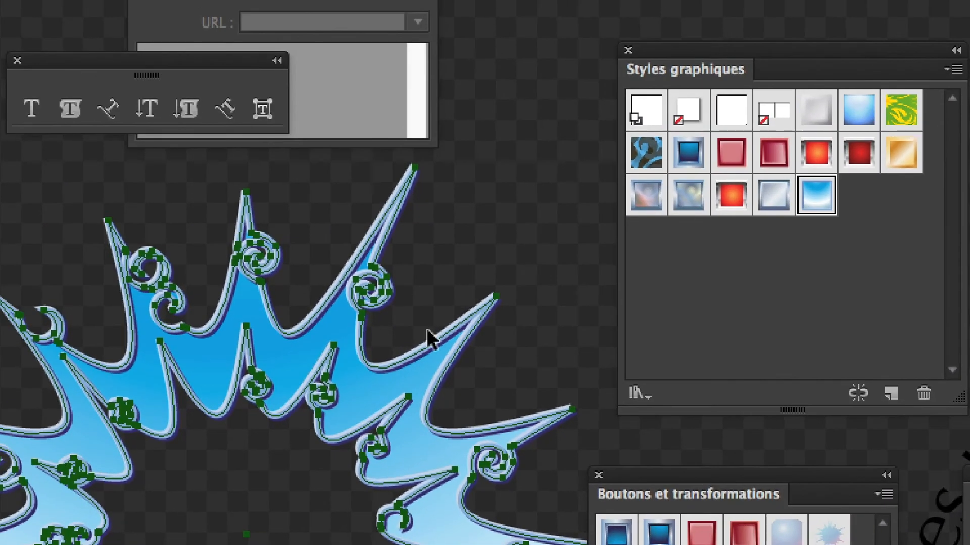
Examine the sun's stacked strokes and fills in the Aspect panel, expanding and collapsing their opacity and transformation entries
scroll(400, 337, up, 2)
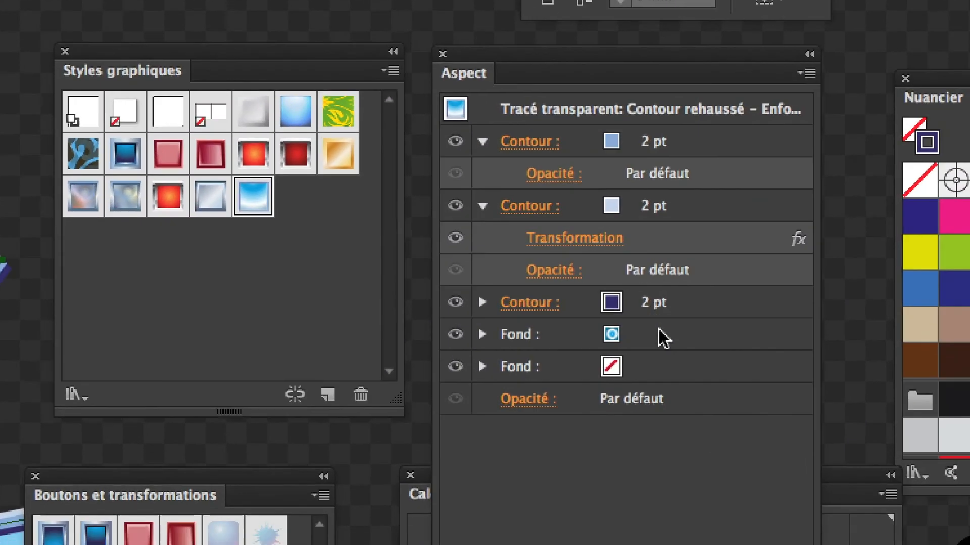
click(658, 330)
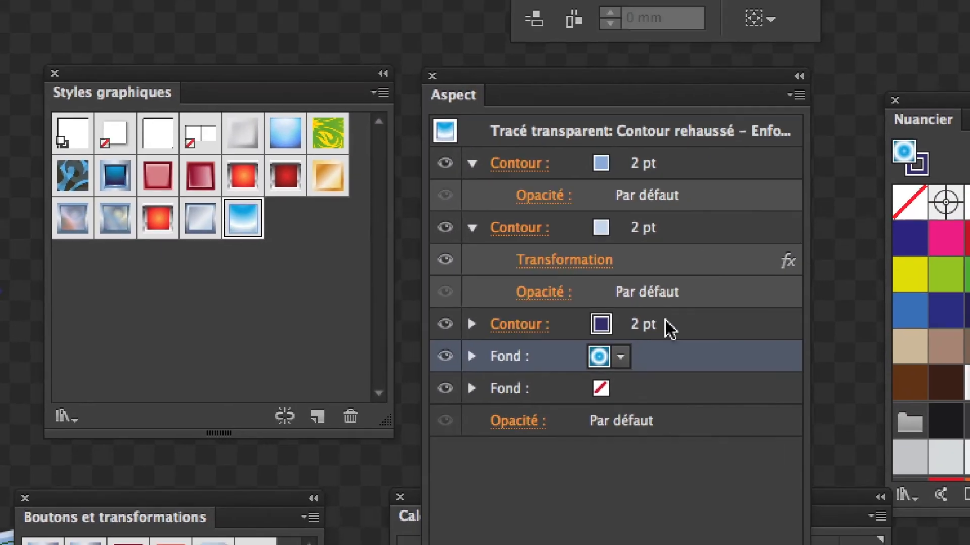
click(668, 327)
click(665, 231)
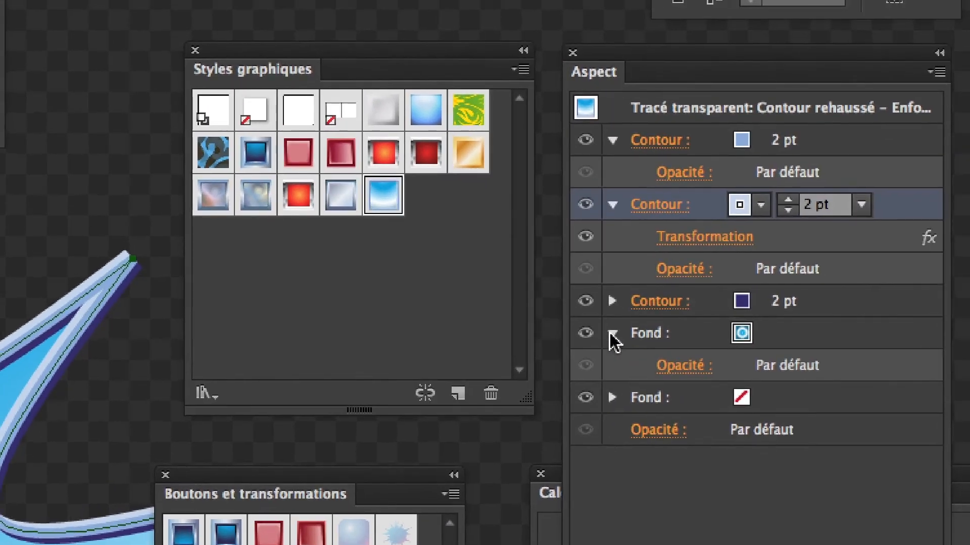
click(609, 298)
click(610, 169)
click(611, 277)
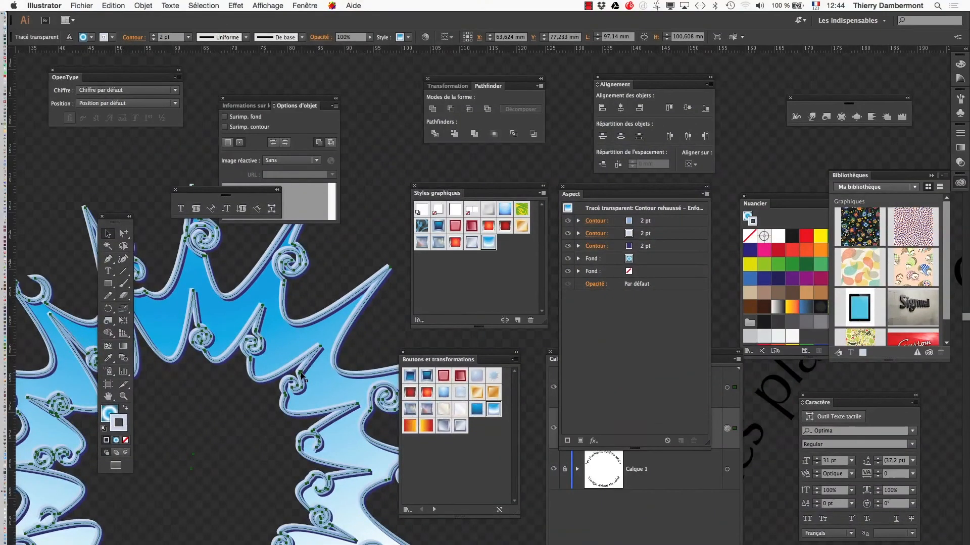
Recolour the sun's topmost stroke with the solid light orange swatch
alt+click(319, 452)
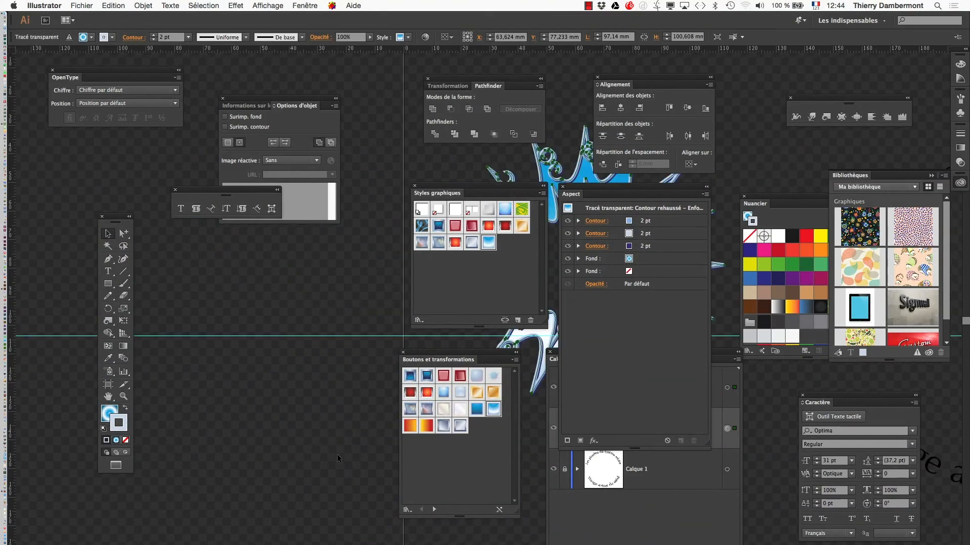
key(Tab)
key(Tab)
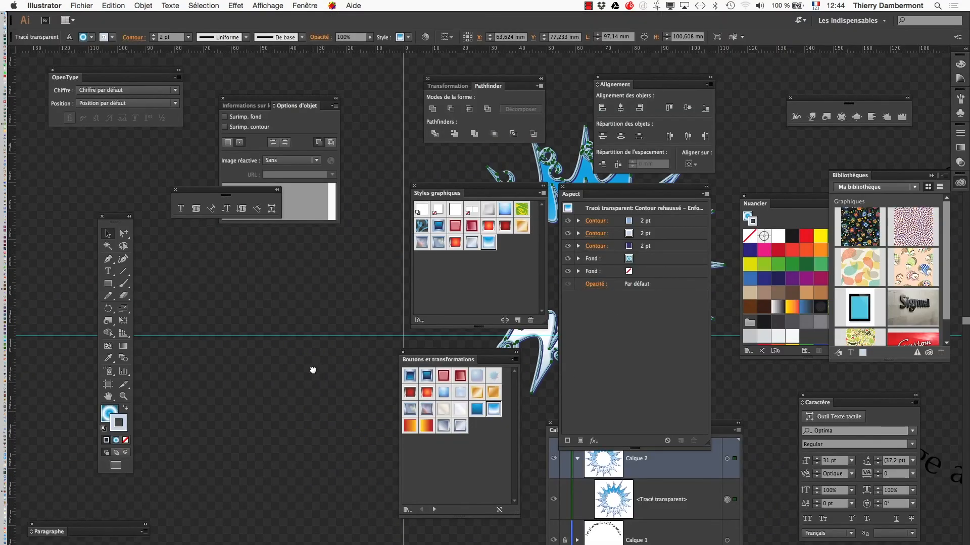
drag(540, 349, 273, 460)
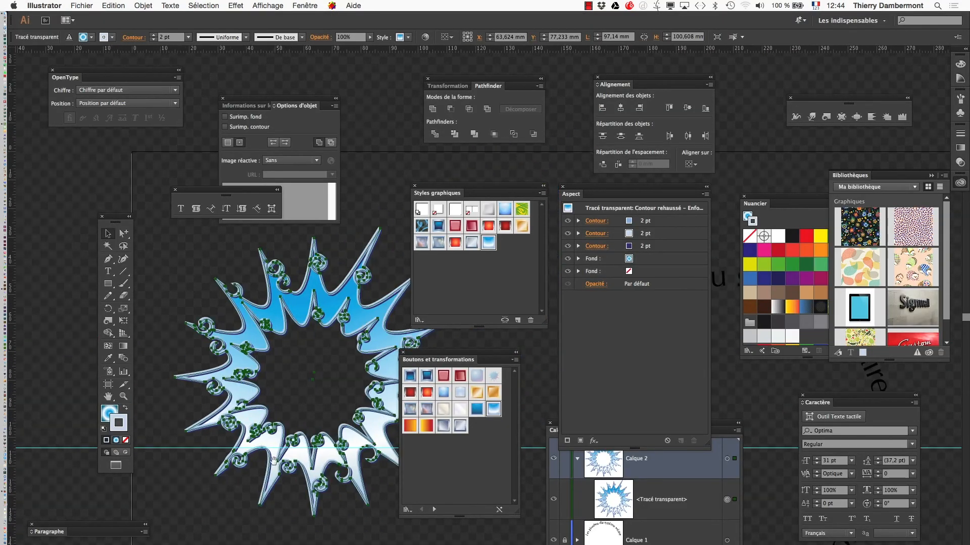
click(637, 259)
click(638, 259)
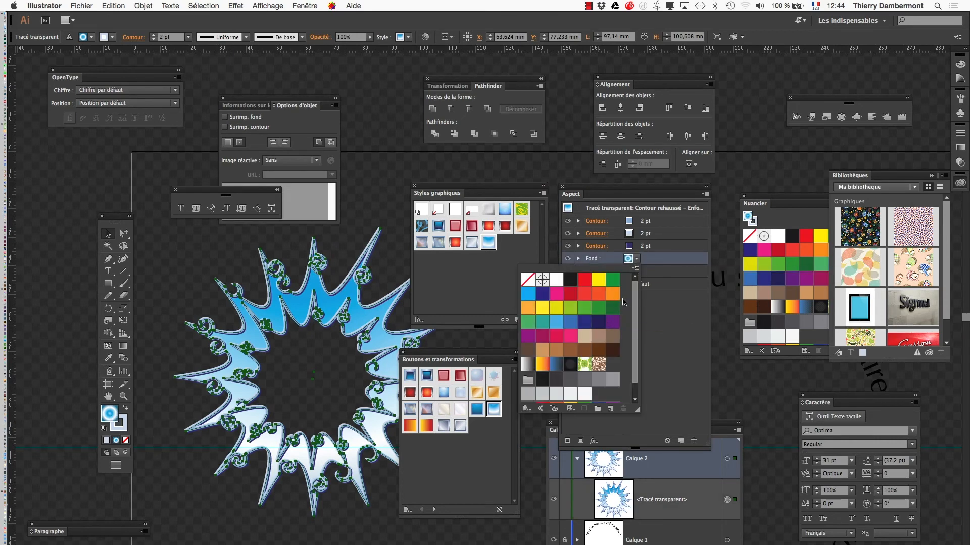
click(635, 234)
click(634, 221)
click(636, 222)
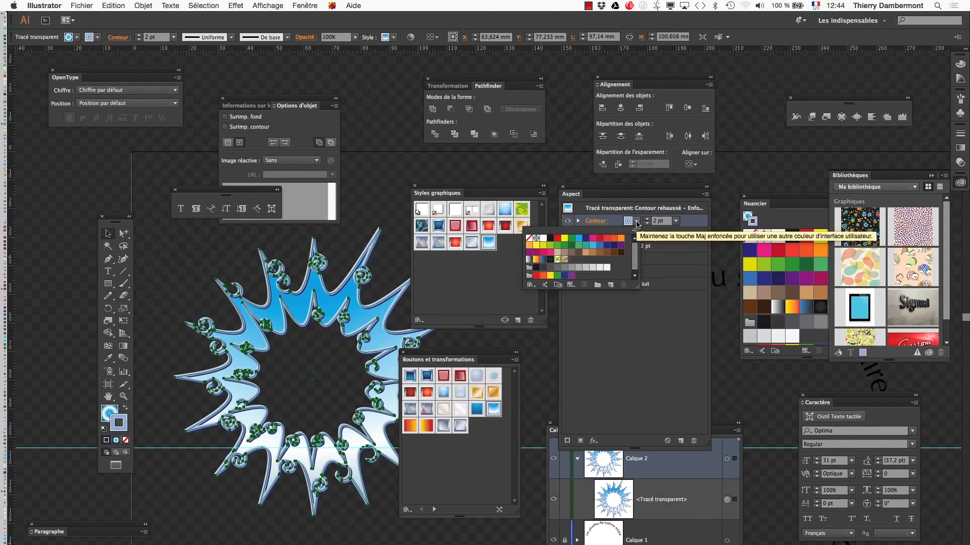
click(530, 245)
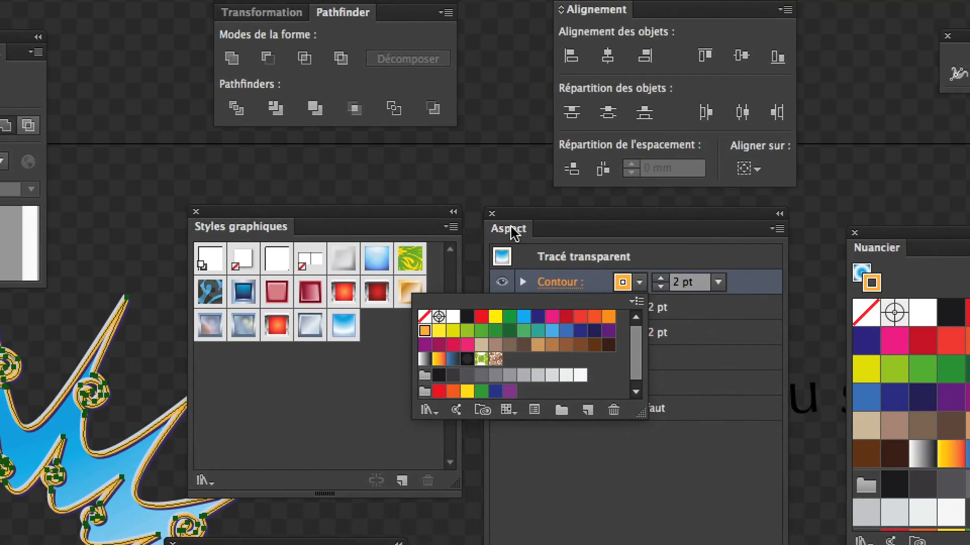
click(574, 188)
Bring the Aspect panel over the sun and apply the Orange, Jaune gradient to the second stroke
drag(511, 221, 257, 352)
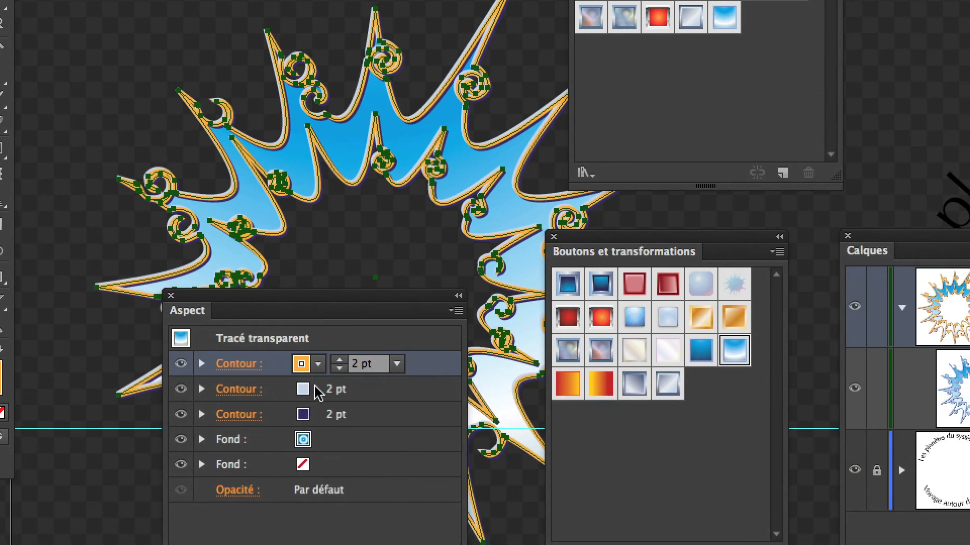
click(311, 401)
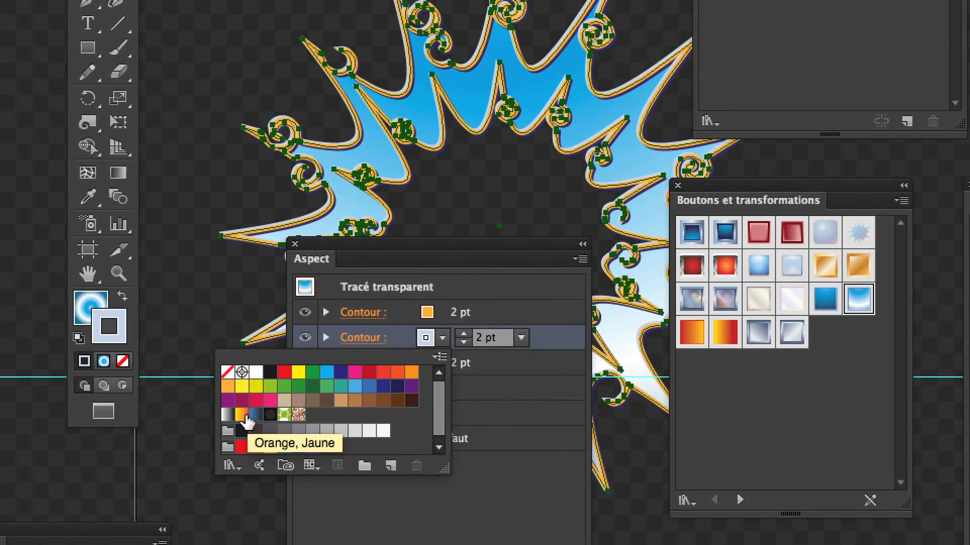
click(236, 417)
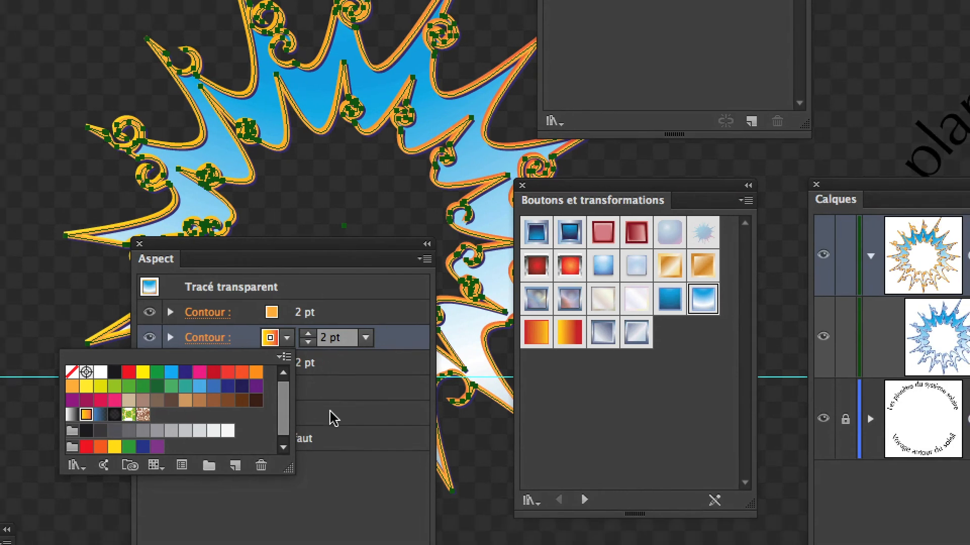
Try the Orange, Jaune gradient on the sun's upper fill, and settle on the blue gradient swatch
click(459, 422)
click(315, 379)
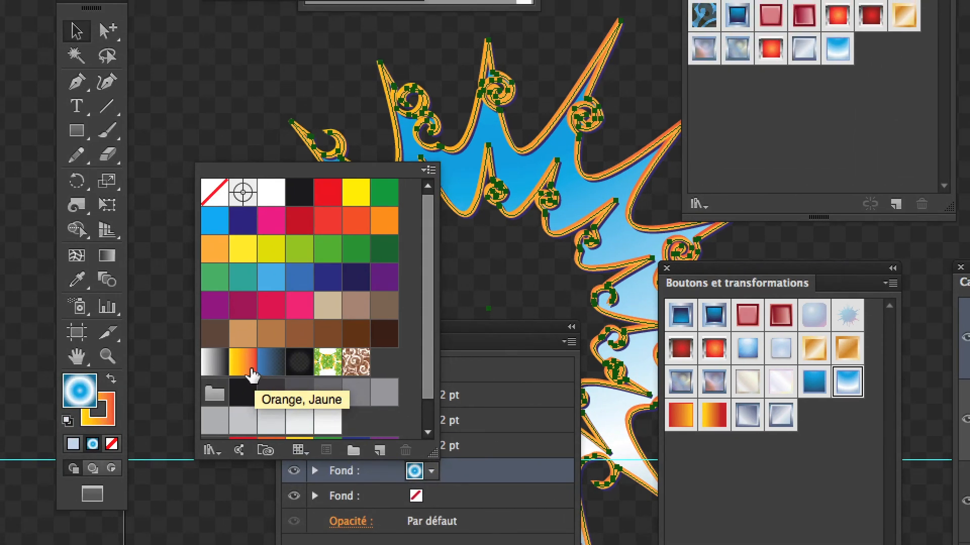
click(252, 374)
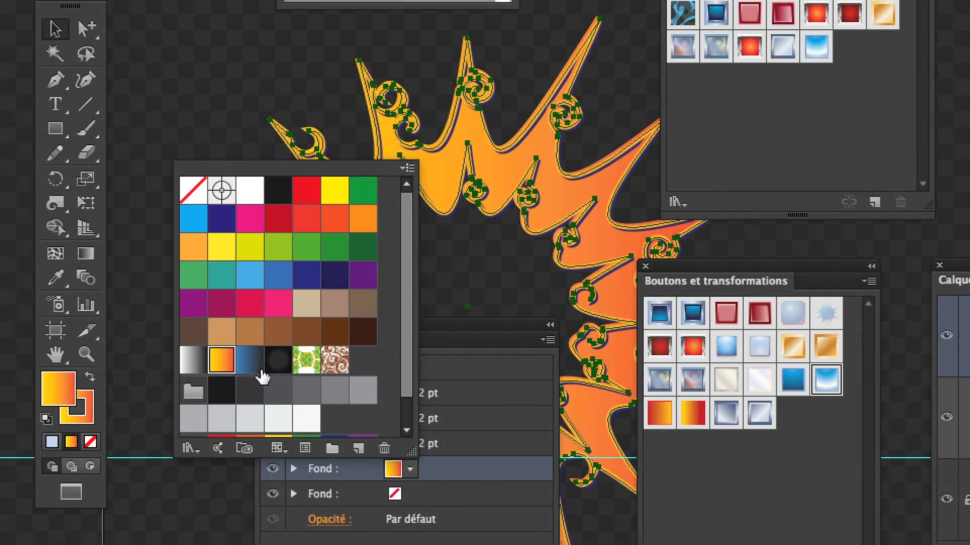
click(259, 372)
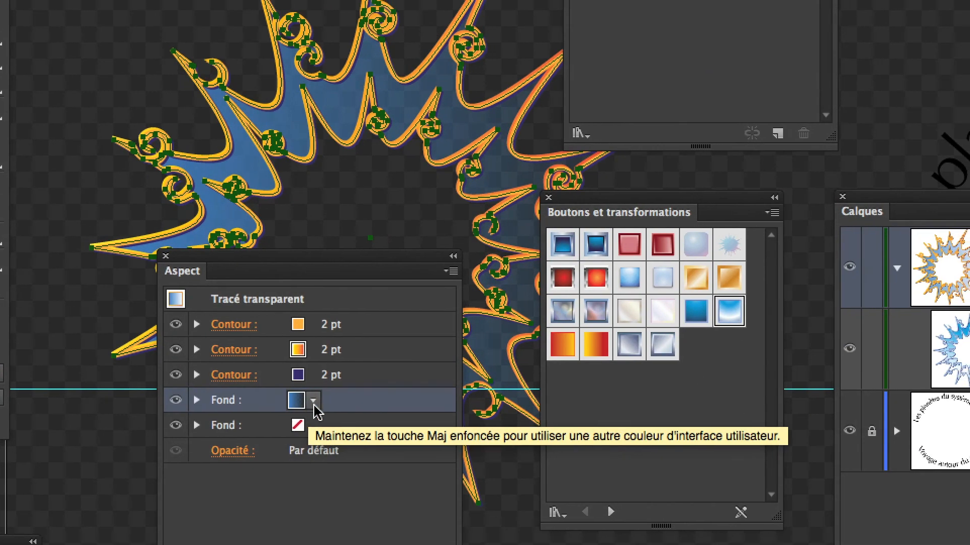
Enlarge the fill's swatch list to view all swatches, dismiss it, and move the Aspect panel off the sun
click(314, 401)
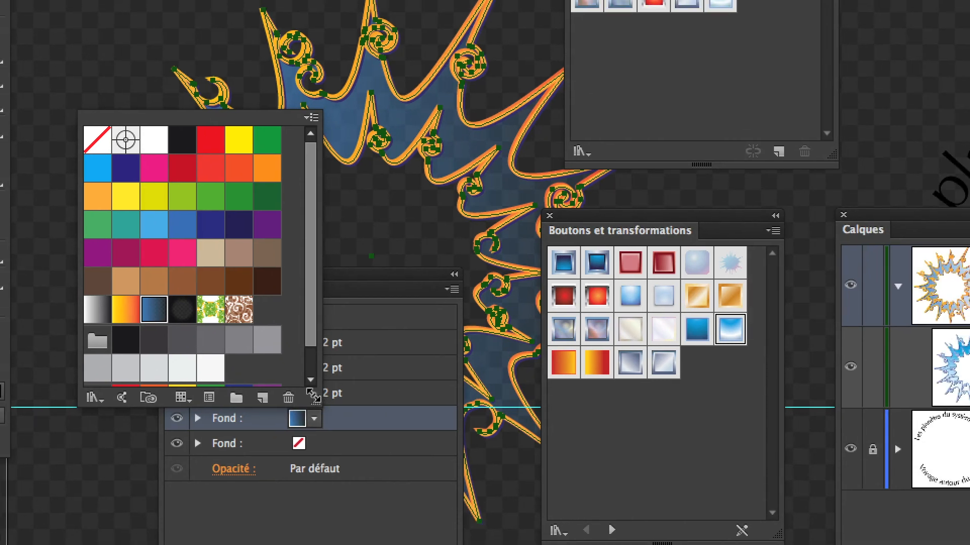
drag(313, 396, 317, 455)
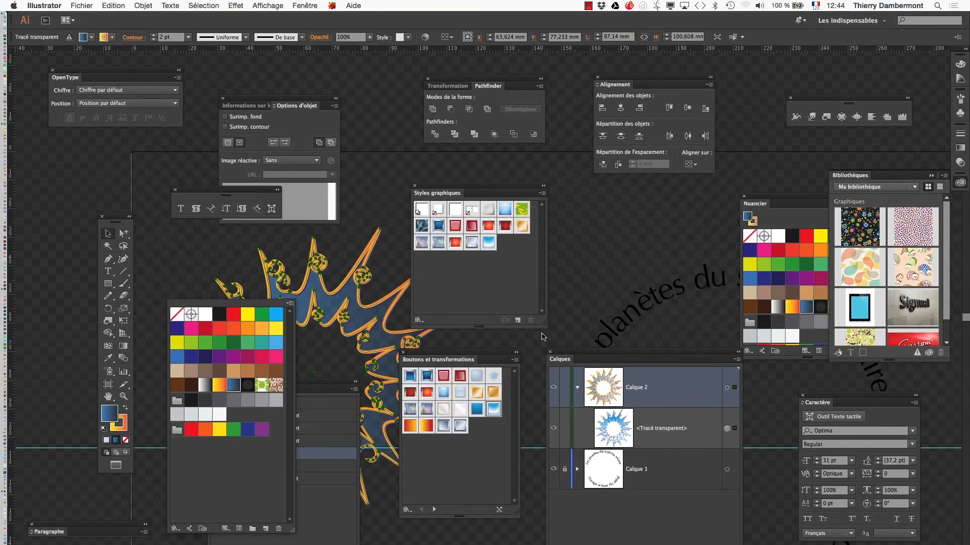
click(458, 286)
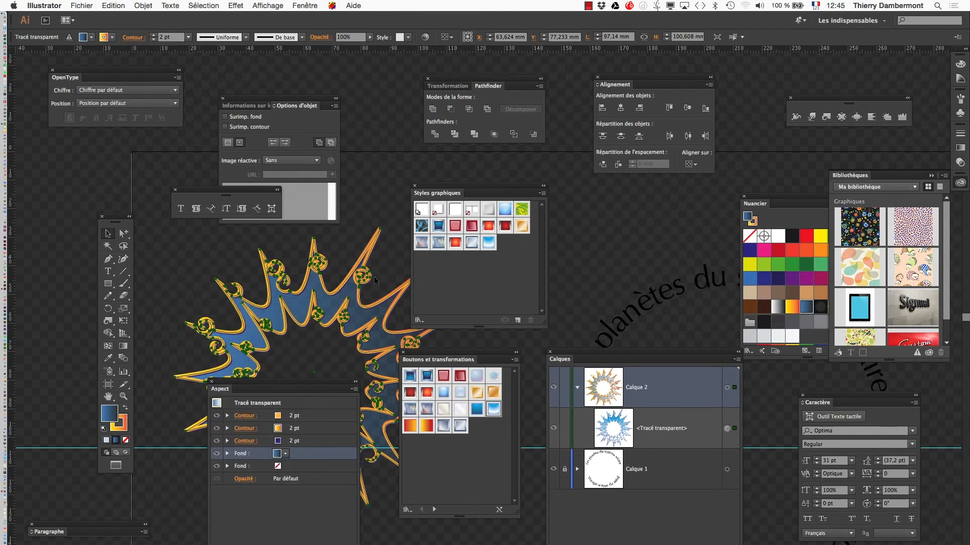
drag(232, 385, 585, 233)
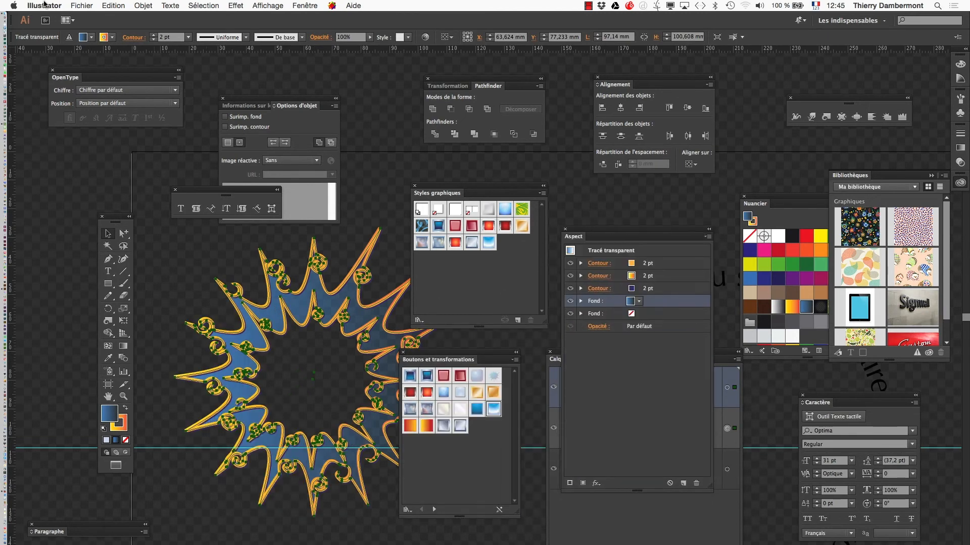
Bring the whole sun into view and move the tools panel clear of it
click(84, 6)
click(472, 263)
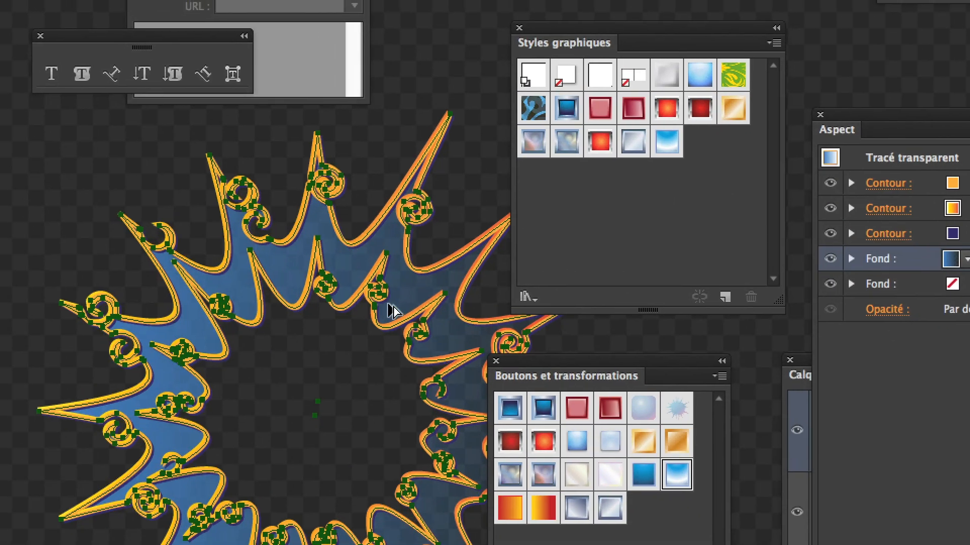
scroll(389, 310, up, 3)
scroll(389, 311, down, 3)
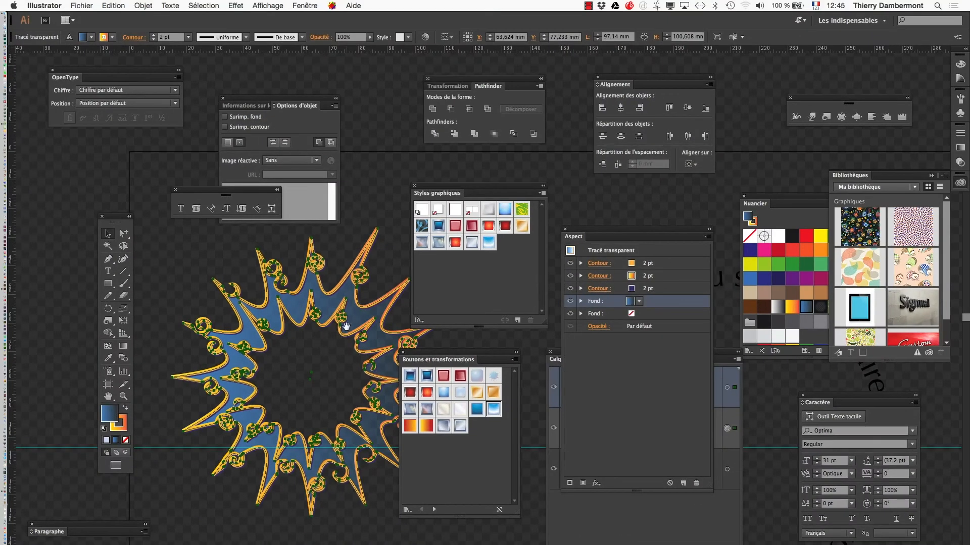
drag(387, 310, 235, 277)
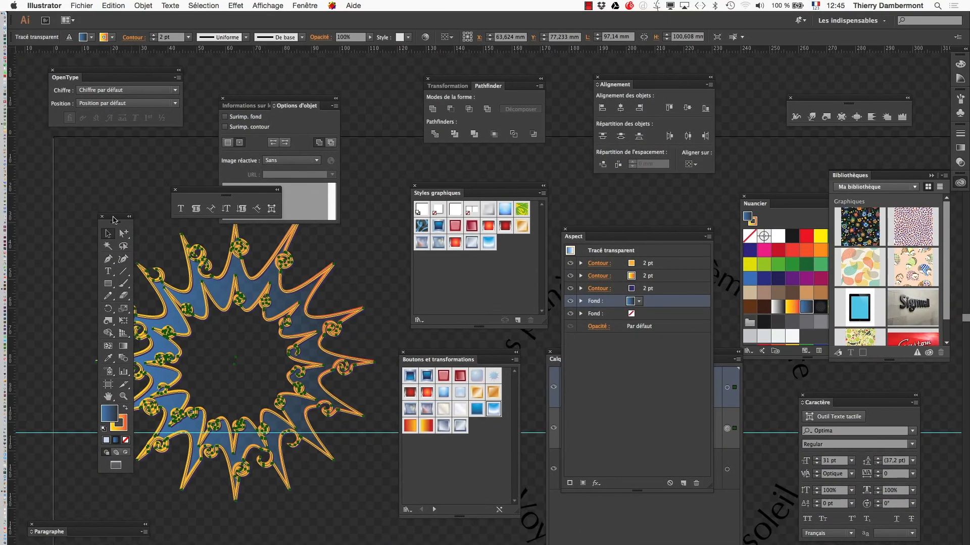
drag(113, 219, 64, 201)
Save the document under the name Etude-texte-09.ai in Adobe Illustrator format, accepting the default options
click(72, 5)
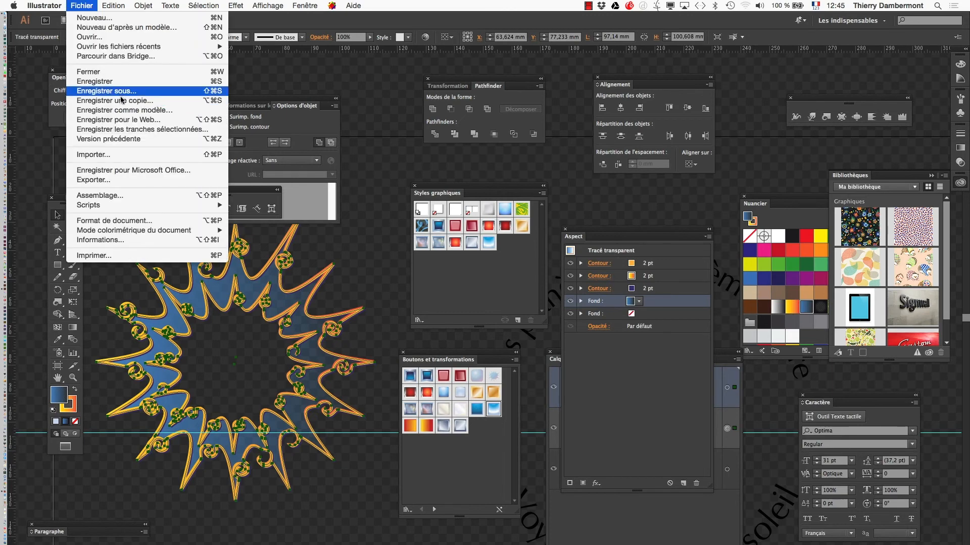
click(120, 92)
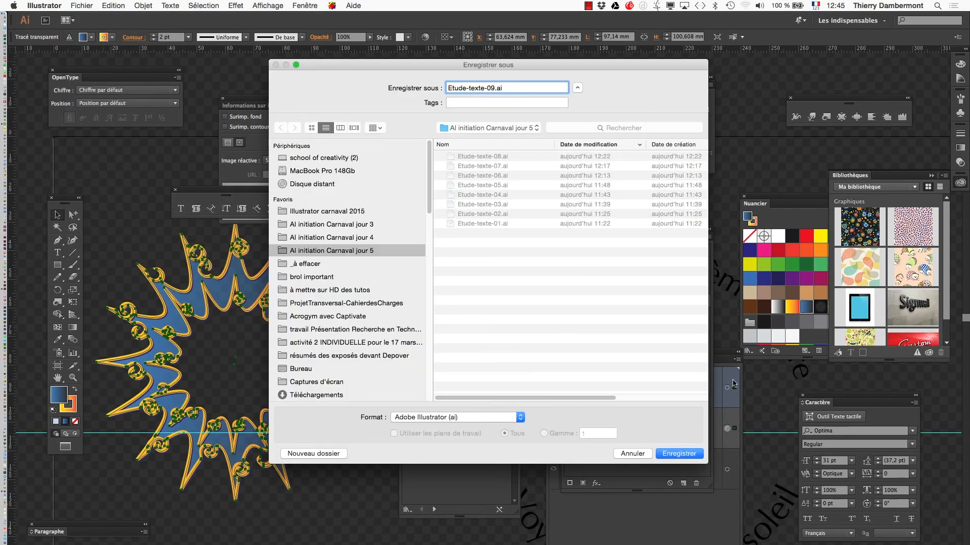
click(679, 453)
click(526, 380)
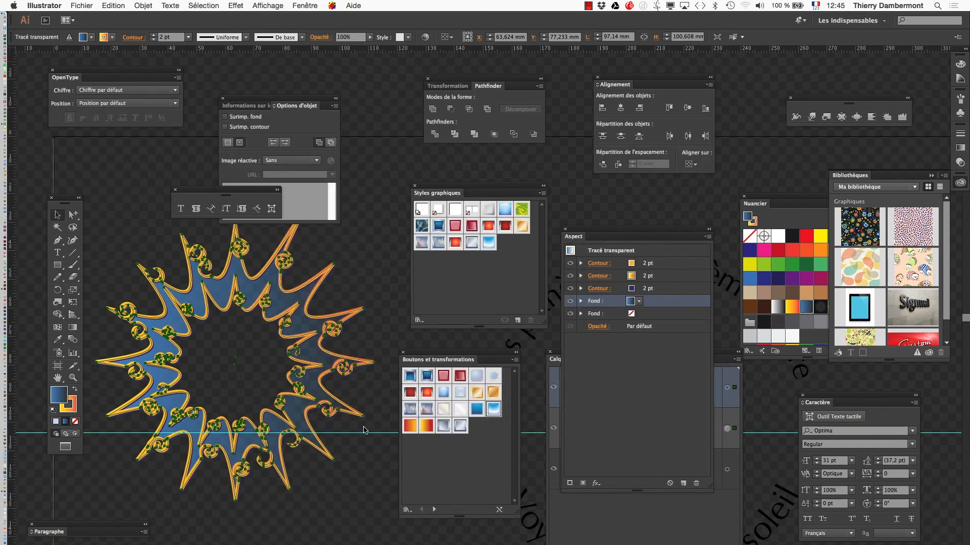
Hide the transparency checkerboard in the document
alt+click(322, 436)
alt+click(322, 436)
click(284, 5)
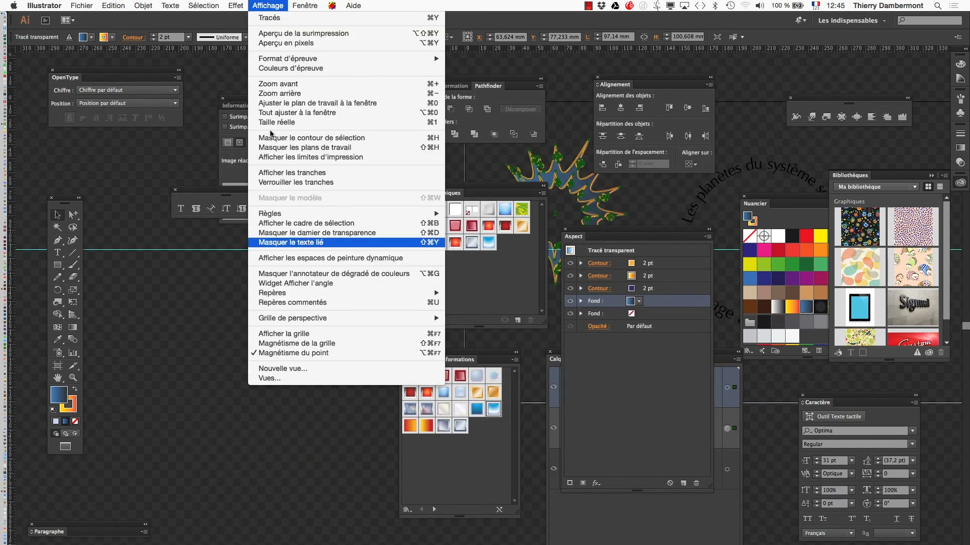
click(356, 233)
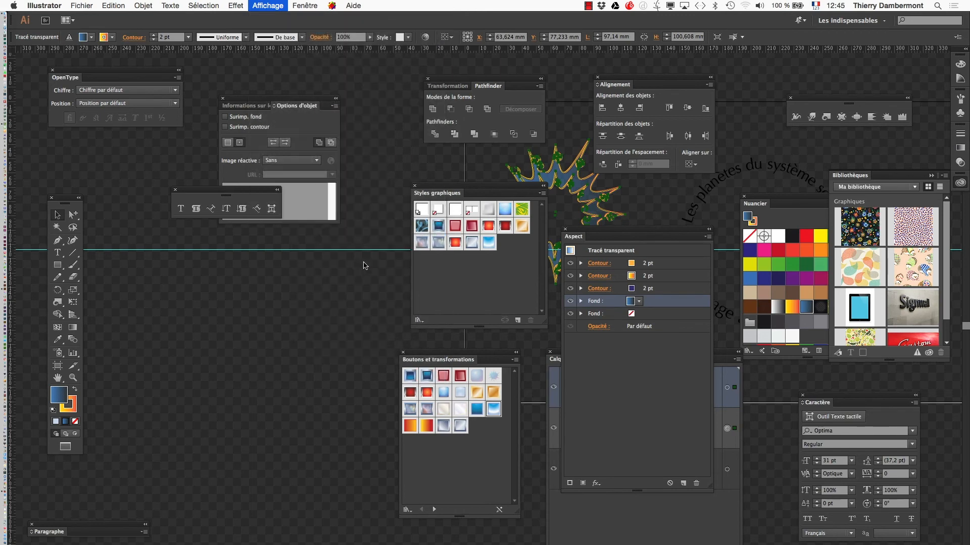
Place the sun inside the circular planet text, and move the Styles graphiques panel off the artwork
drag(385, 373, 242, 429)
alt+click(284, 431)
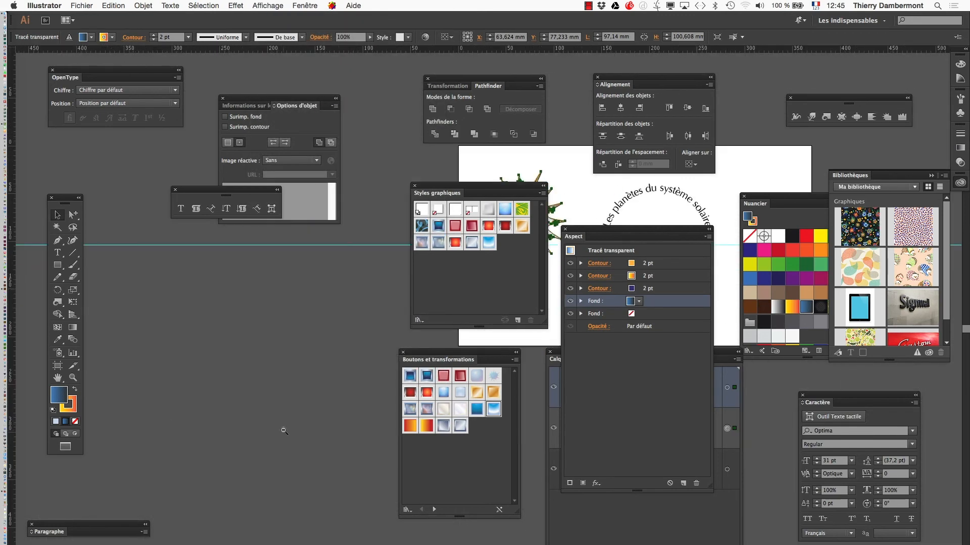
drag(321, 416, 160, 462)
key(Tab)
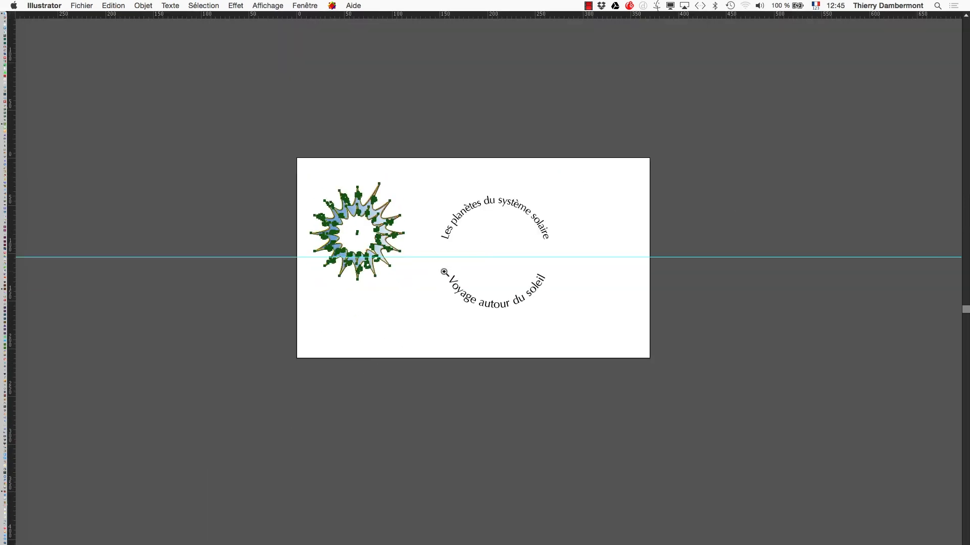
click(444, 272)
drag(493, 363, 377, 417)
drag(252, 267, 480, 294)
scroll(479, 294, up, 1)
key(Tab)
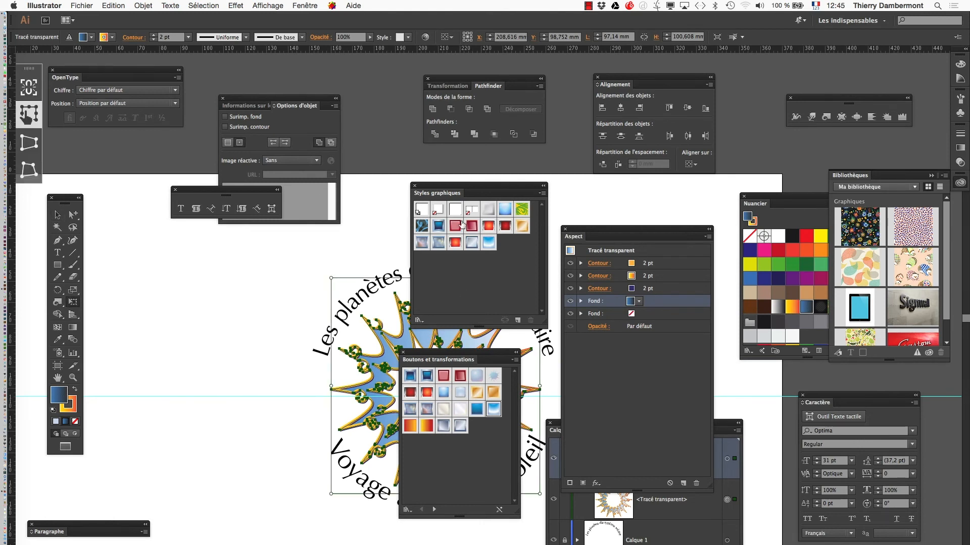
drag(464, 193, 690, 203)
Enable scaling of strokes and effects in the general preferences, and move the Boutons et transformations panel clear of the sun
click(45, 5)
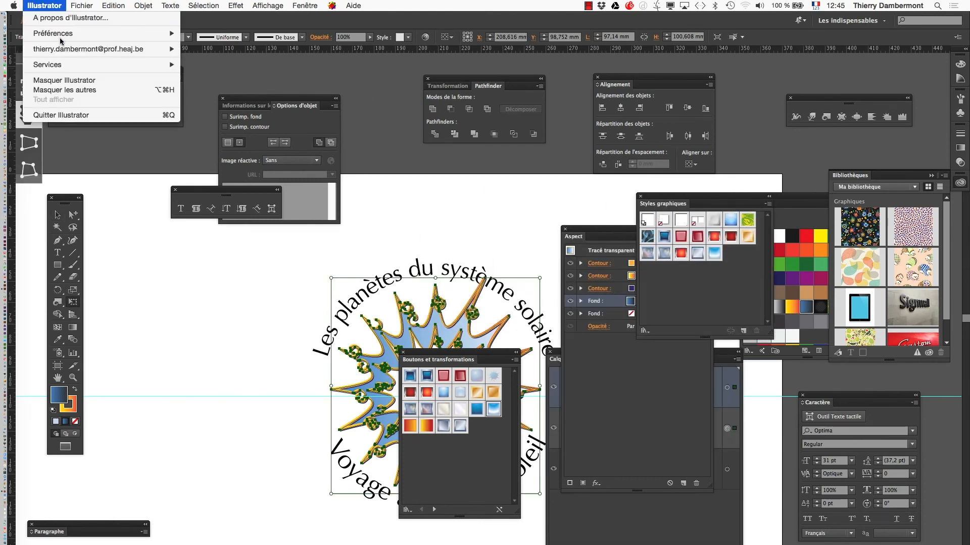
mouse_move(82, 34)
click(244, 34)
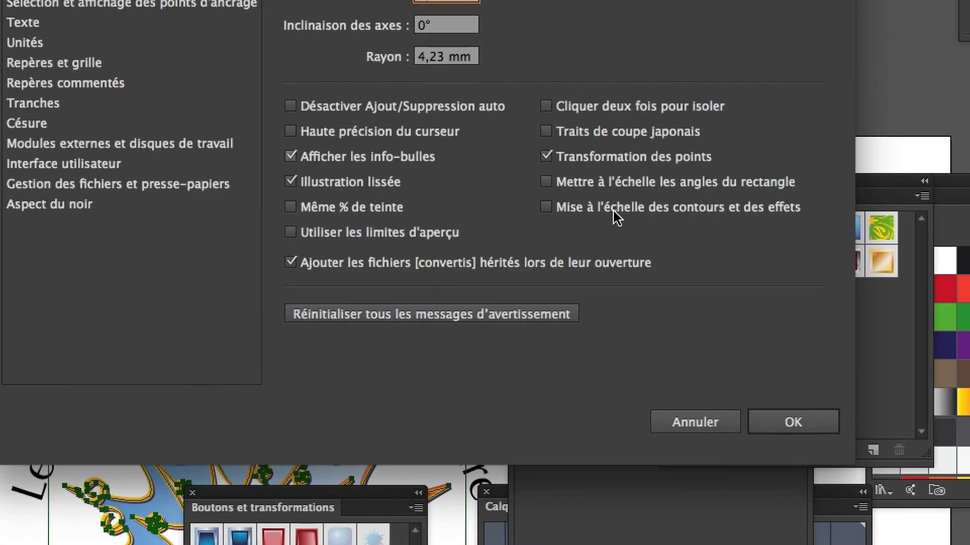
click(617, 218)
click(792, 423)
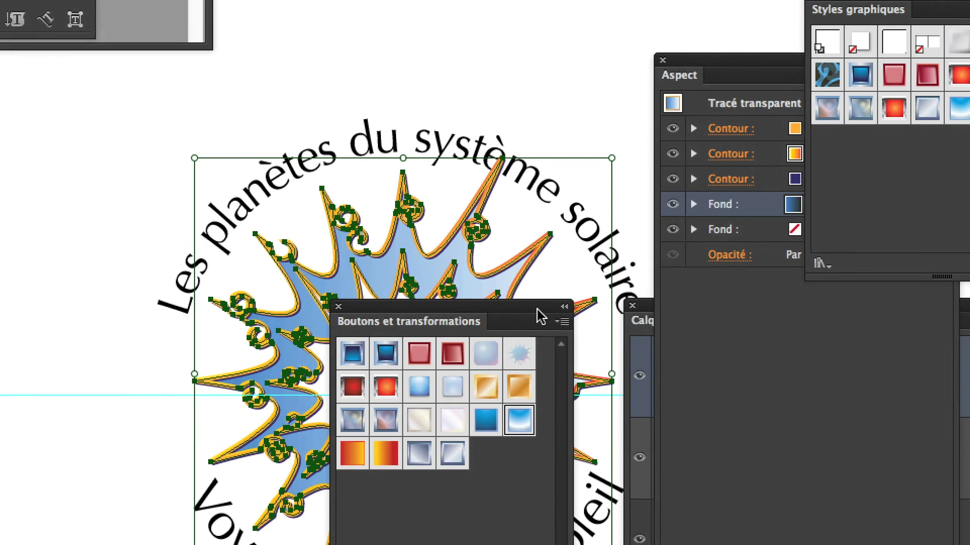
drag(427, 331, 6, 353)
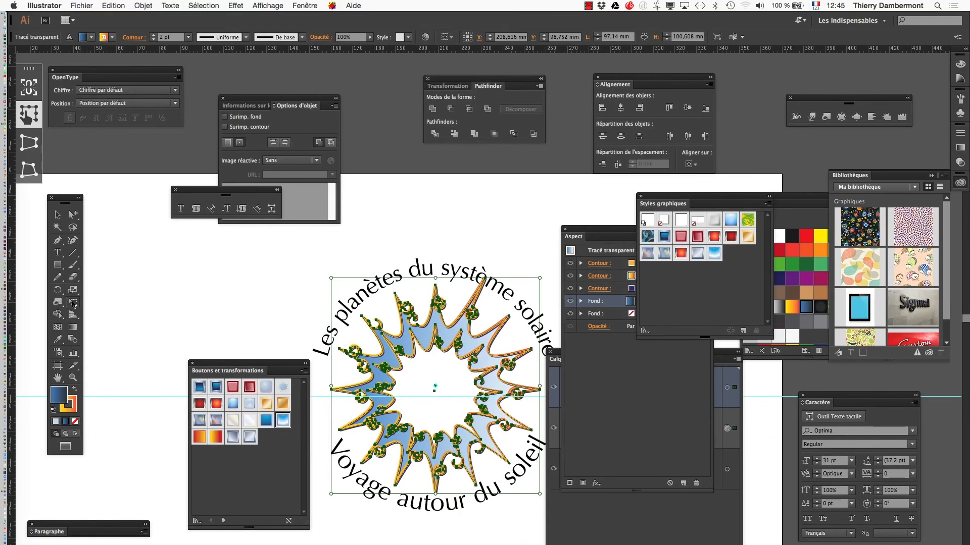
Try shrinking the sun around its centre to well inside the circular text, with the Boutons et transformations panel moved aside
scroll(419, 379, right, 5)
drag(261, 364, 189, 382)
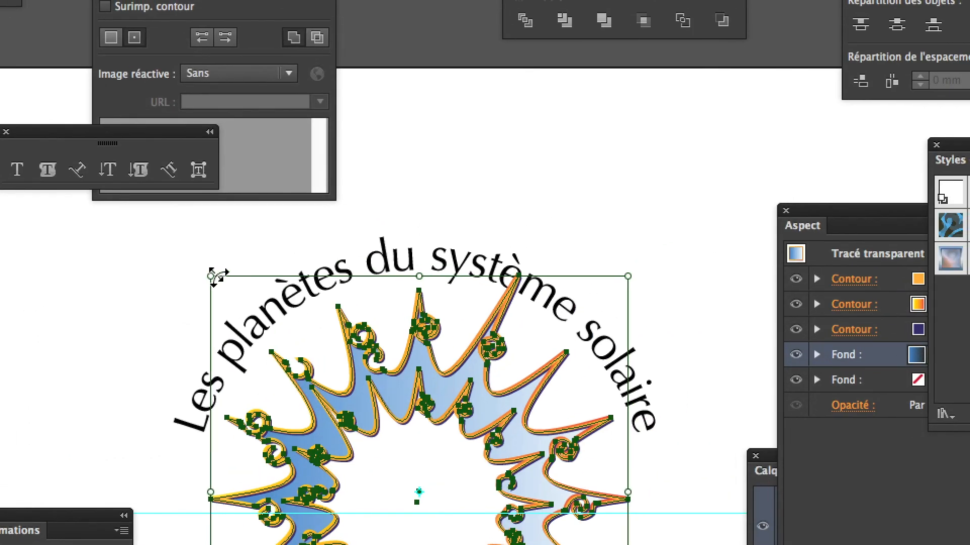
drag(216, 275, 339, 443)
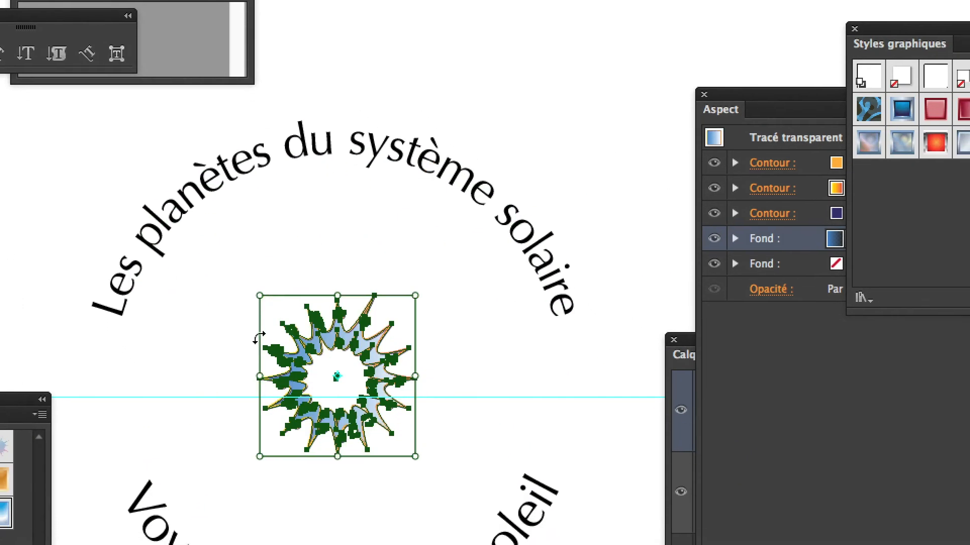
super+click(230, 330)
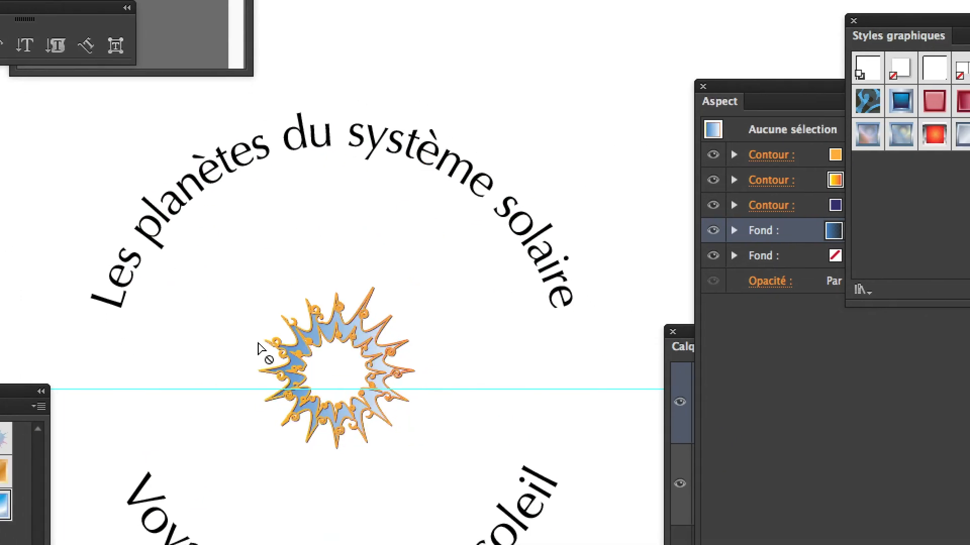
scroll(258, 349, up, 3)
scroll(259, 348, down, 2)
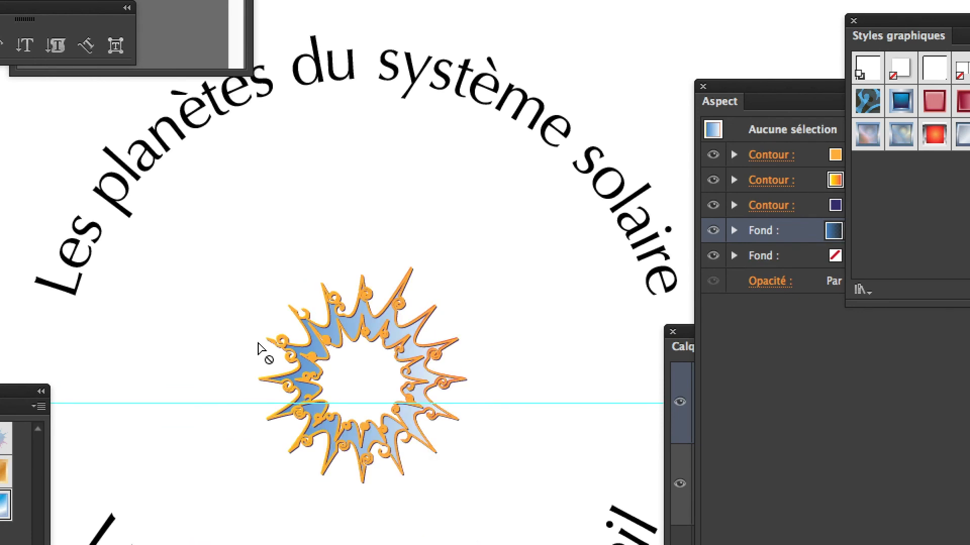
scroll(258, 348, down, 2)
Scale the sun proportionally around its centre so that all its rays fit inside the circular text, and deselect it
click(262, 343)
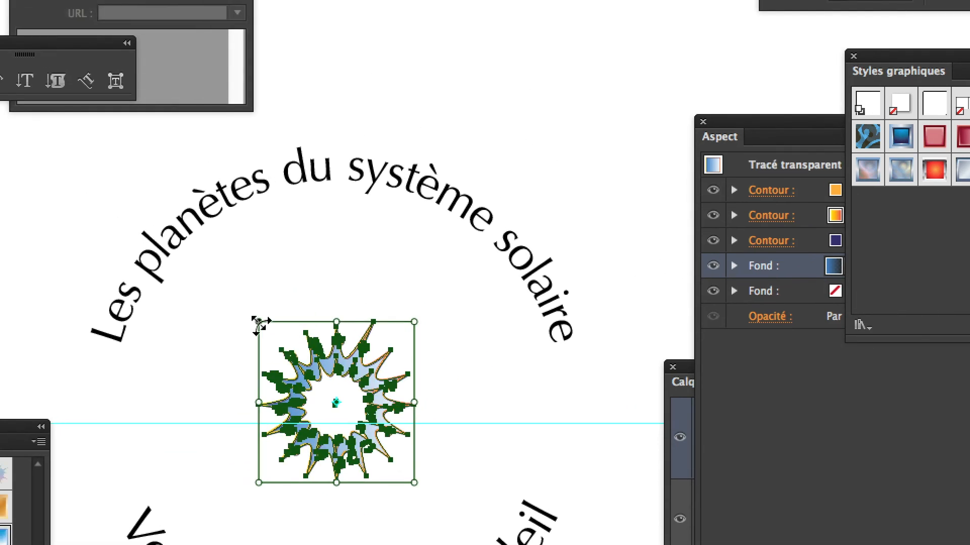
drag(258, 323, 108, 227)
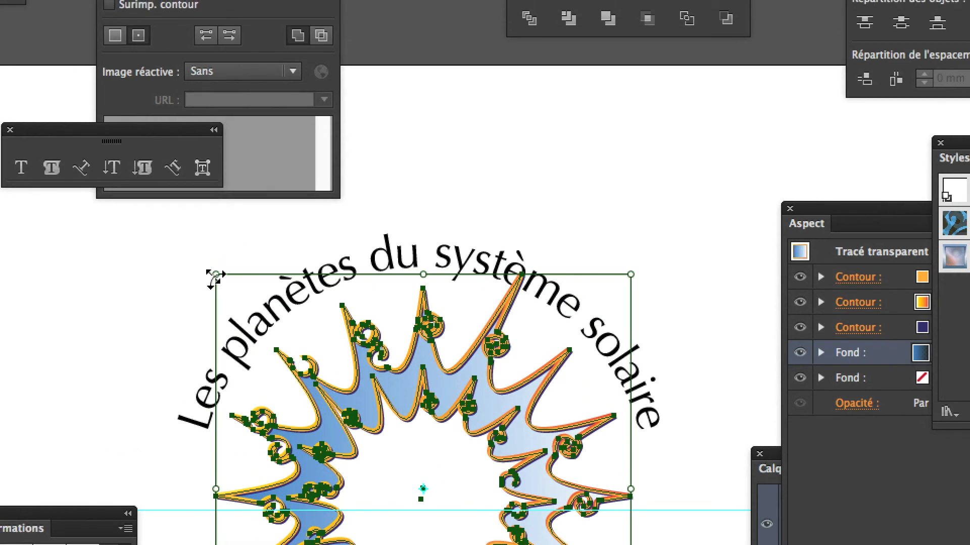
drag(227, 243, 231, 290)
click(161, 315)
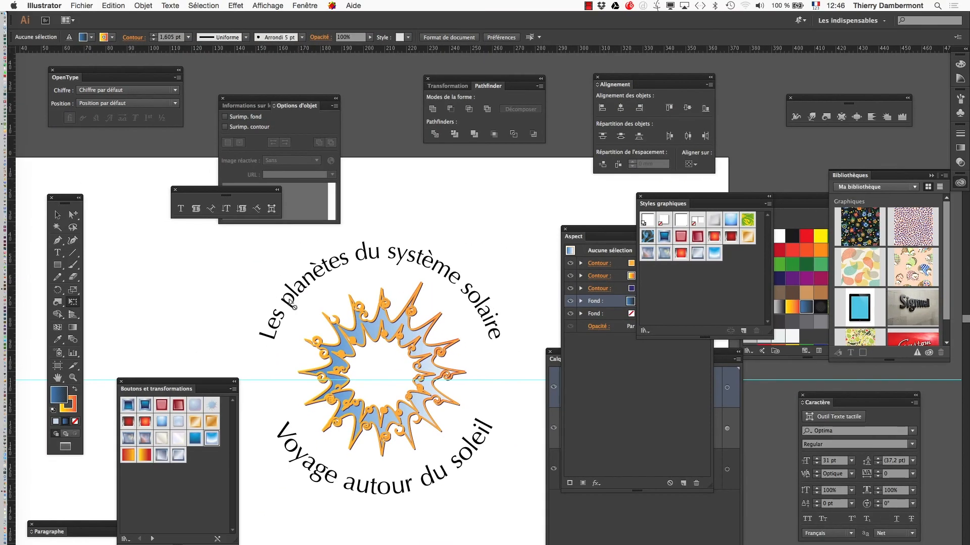
View the whole artboard with the panels hidden
key(Tab)
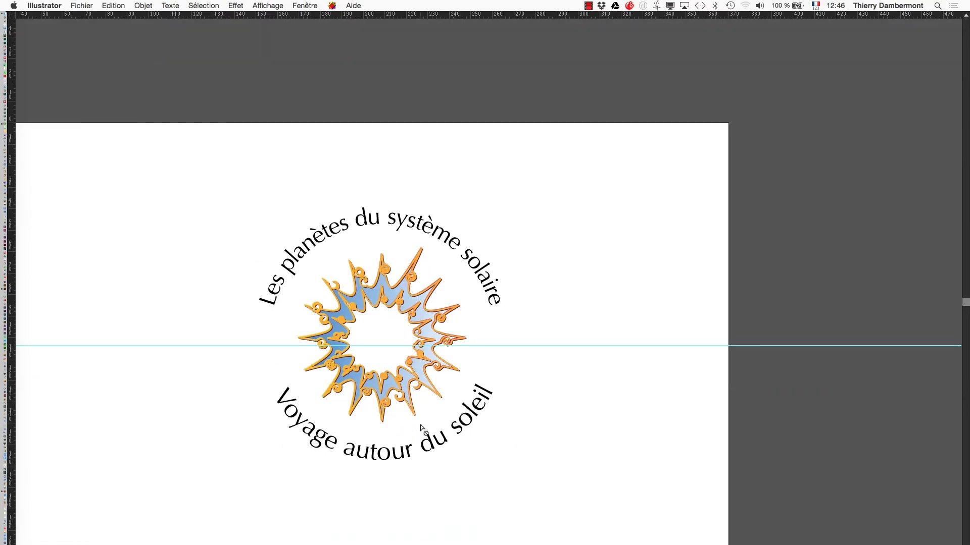
alt+super+click(395, 357)
drag(550, 408, 522, 428)
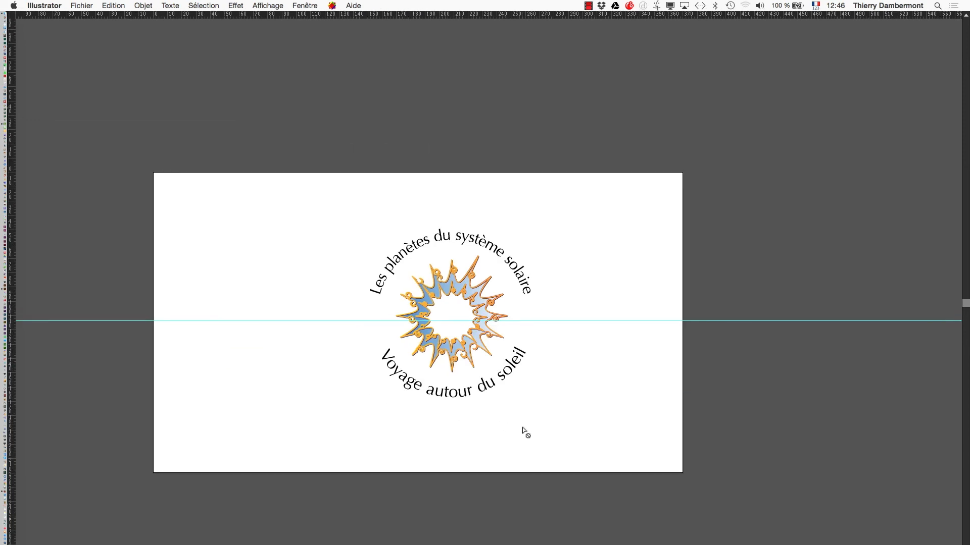
key(Tab)
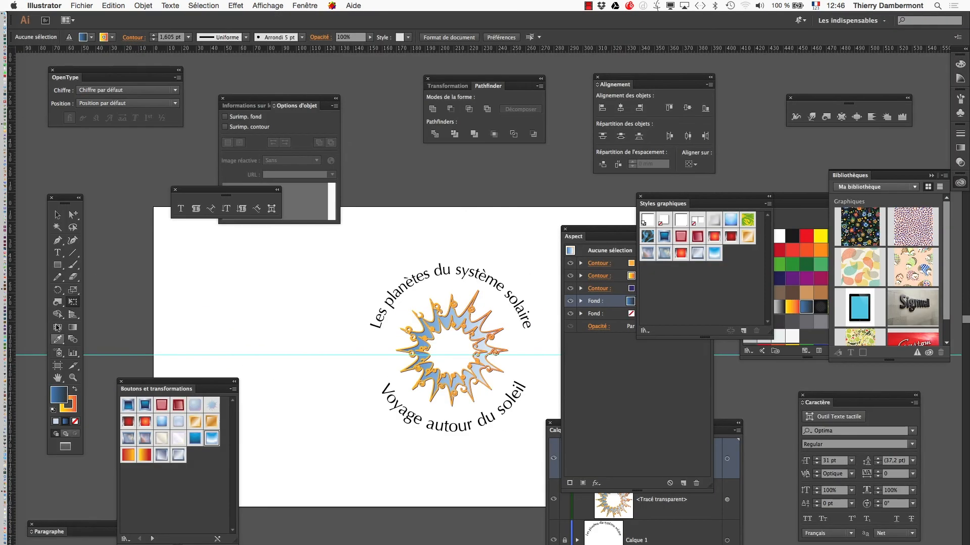
click(63, 367)
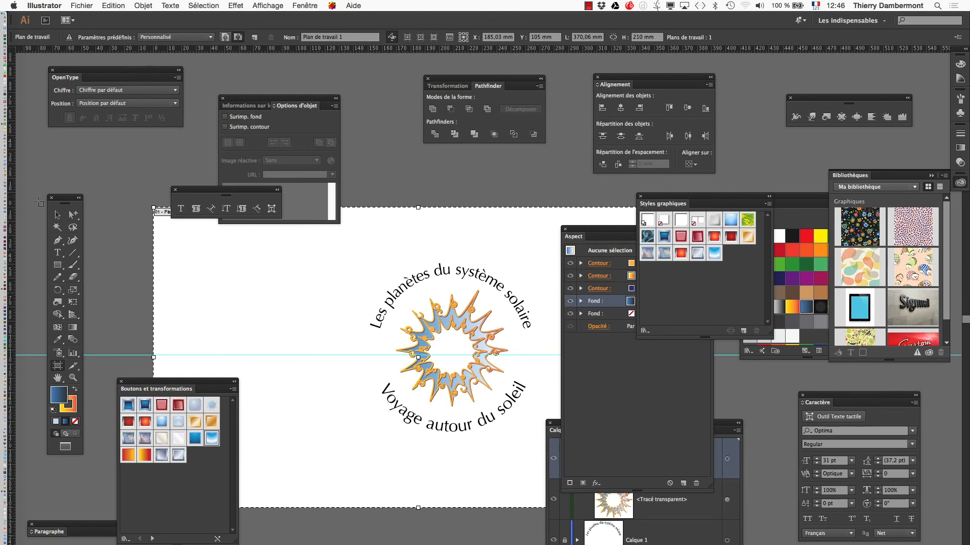
click(57, 215)
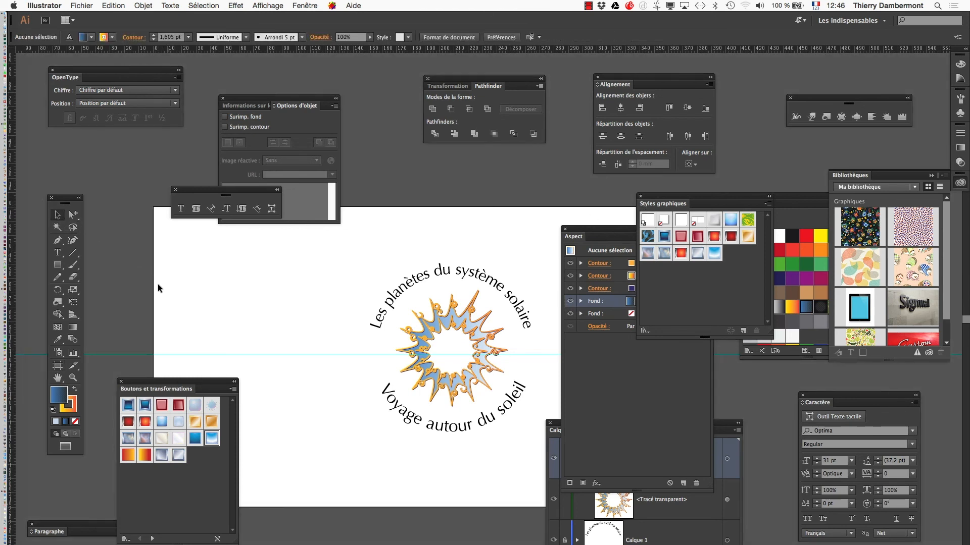
Reset the Les indispensables workspace and arrange the tools in two columns
click(848, 20)
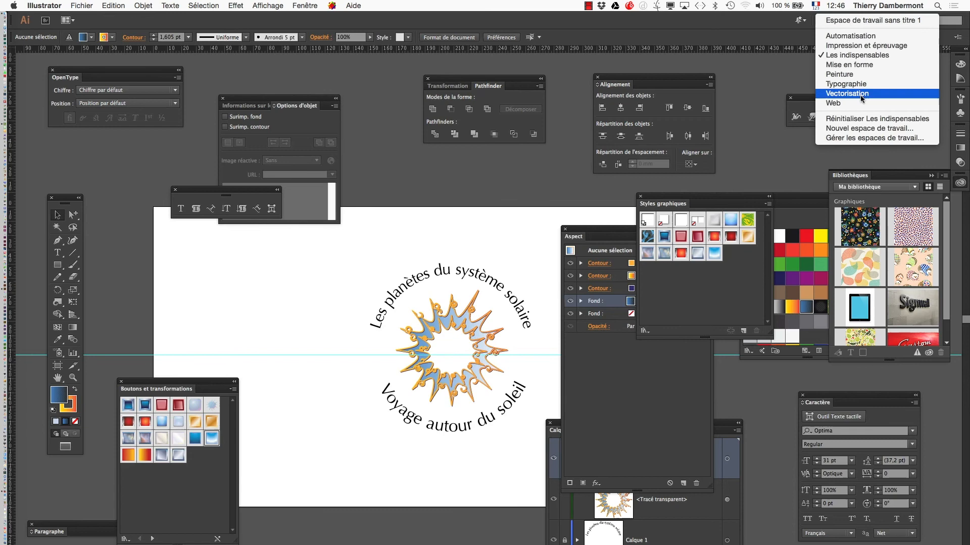
click(869, 120)
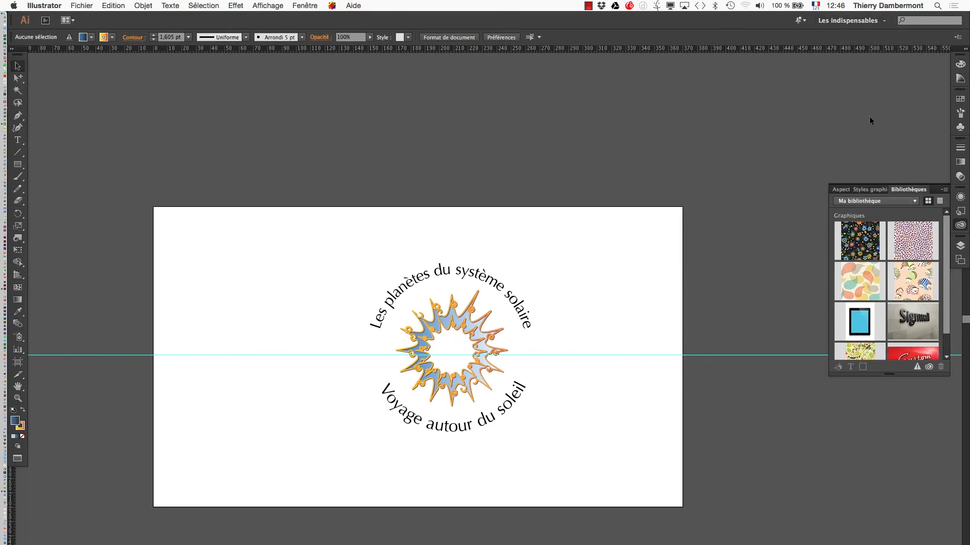
click(17, 53)
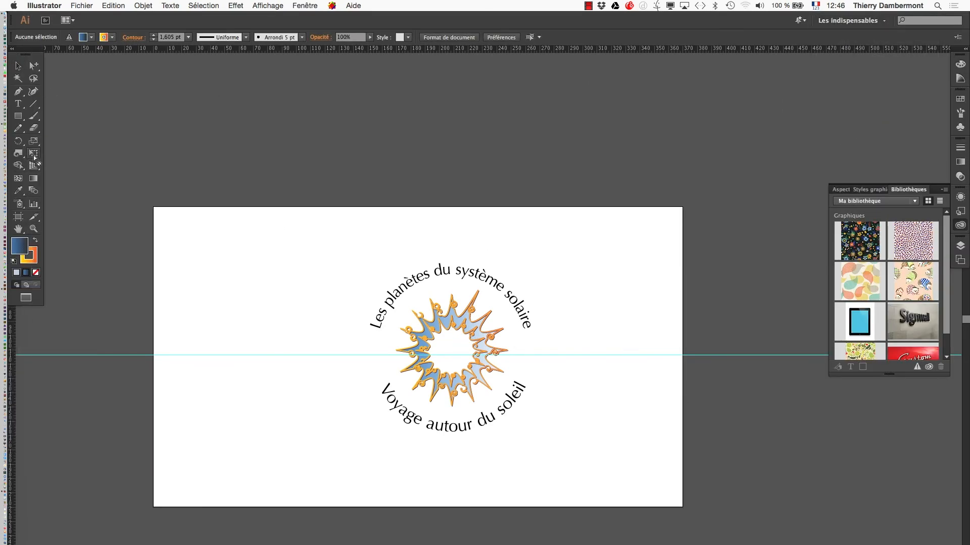
Enlarge the artboard to about 445 × 265 mm, extending it past its upper, right and lower edges
click(22, 218)
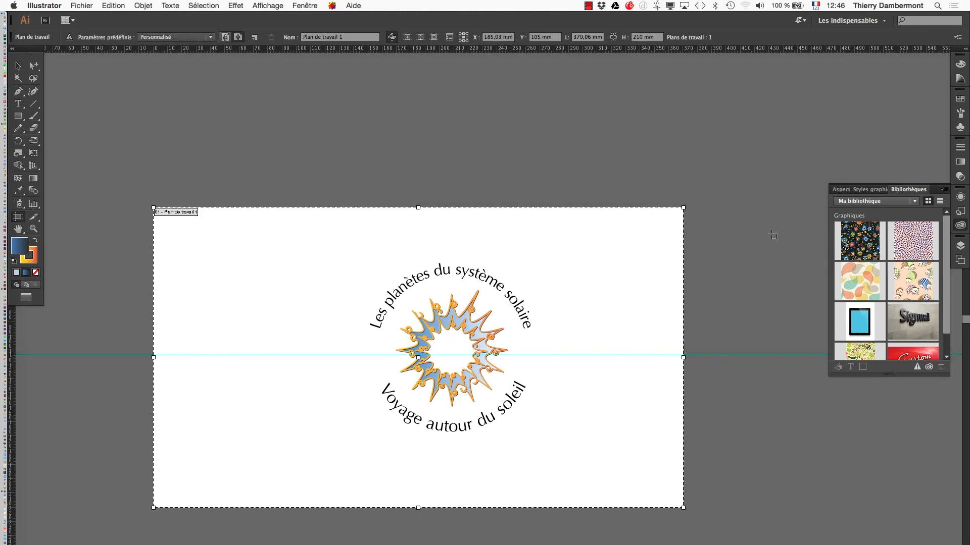
drag(683, 207, 790, 153)
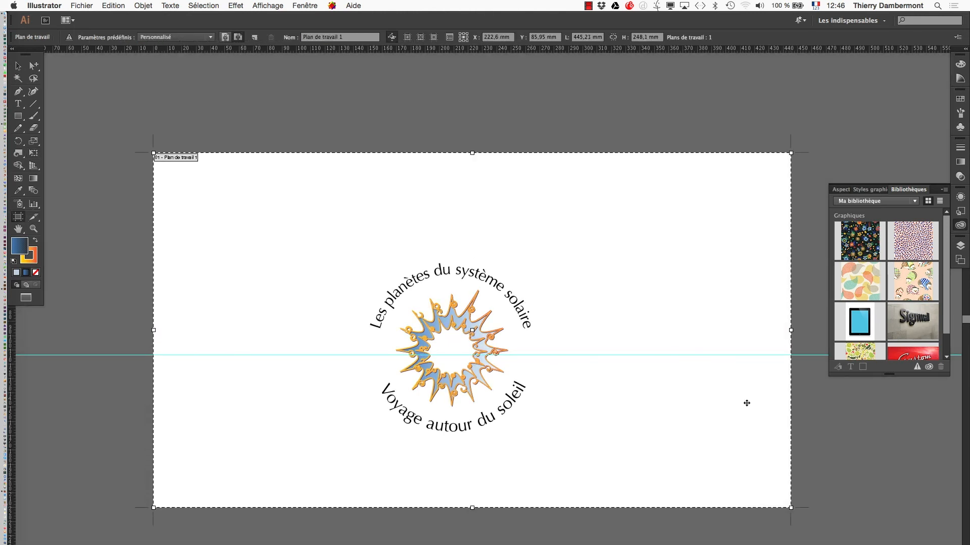
drag(789, 506, 791, 533)
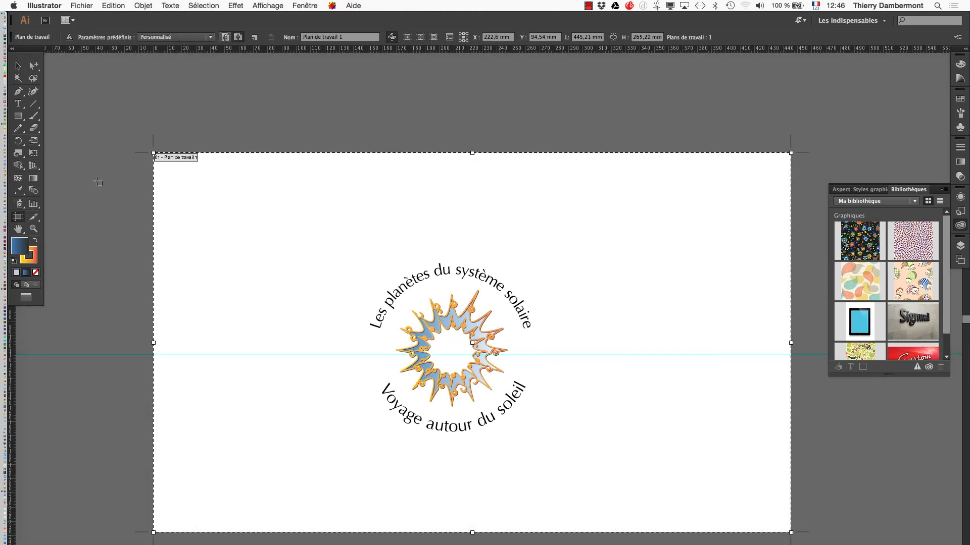
Draw eight wavy freehand curves with the Pencil tool, radiating outward from around the circular text
click(20, 93)
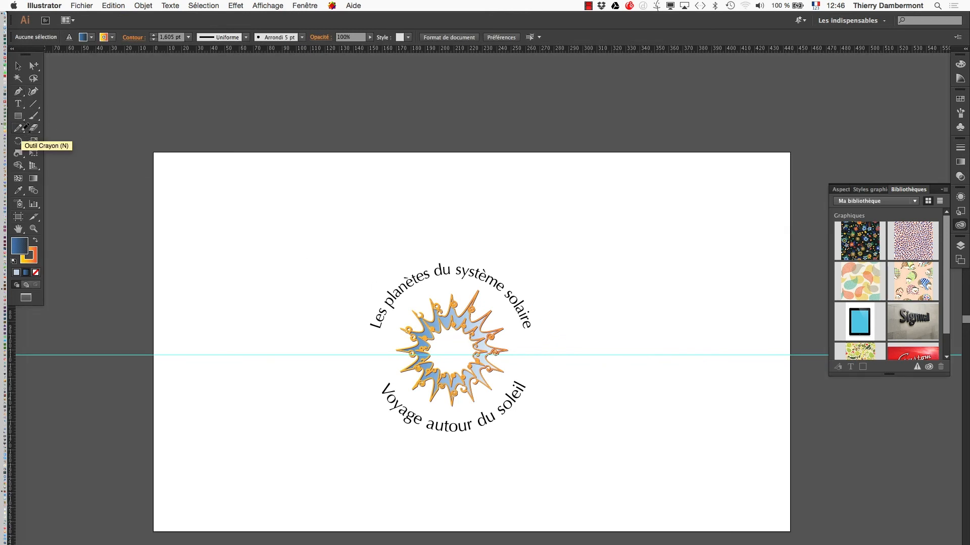
click(20, 130)
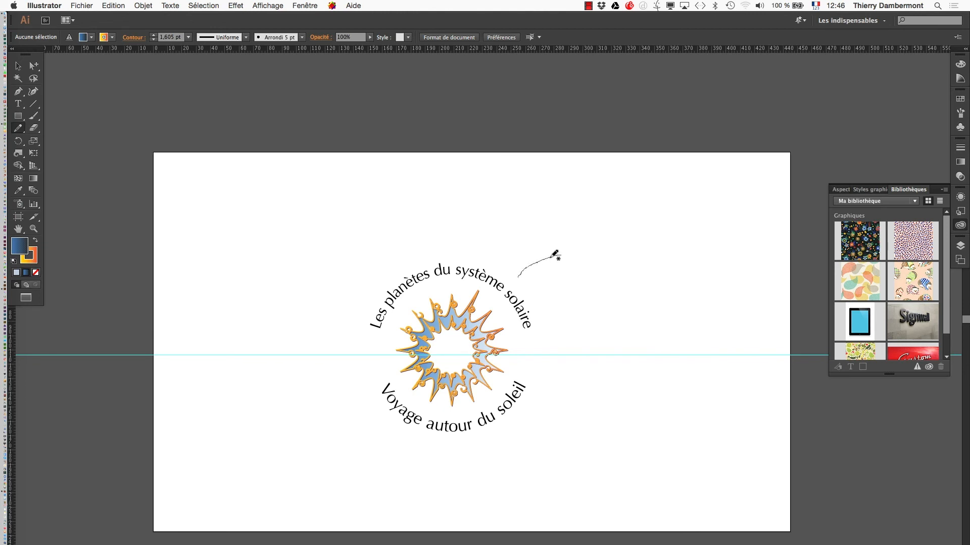
drag(659, 185, 664, 175)
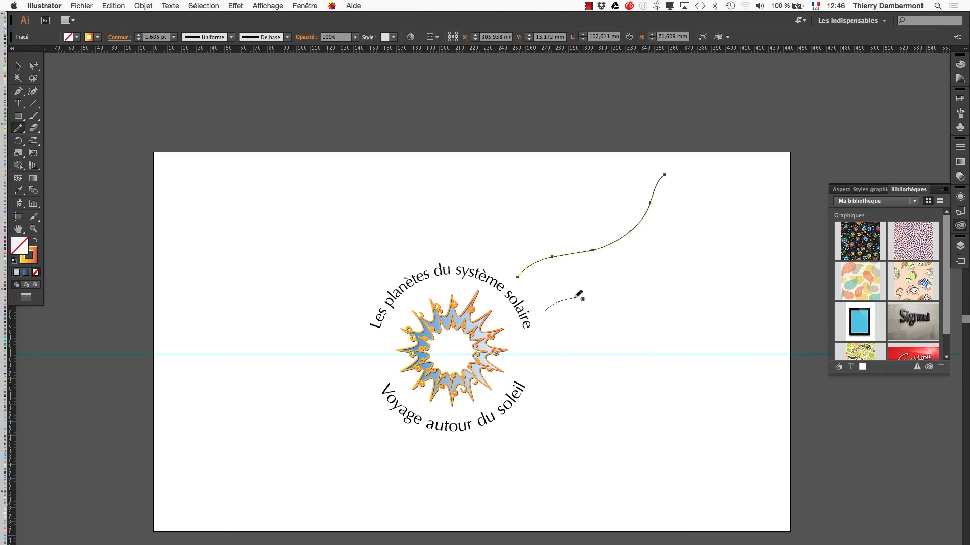
drag(575, 298, 722, 219)
drag(676, 395, 742, 372)
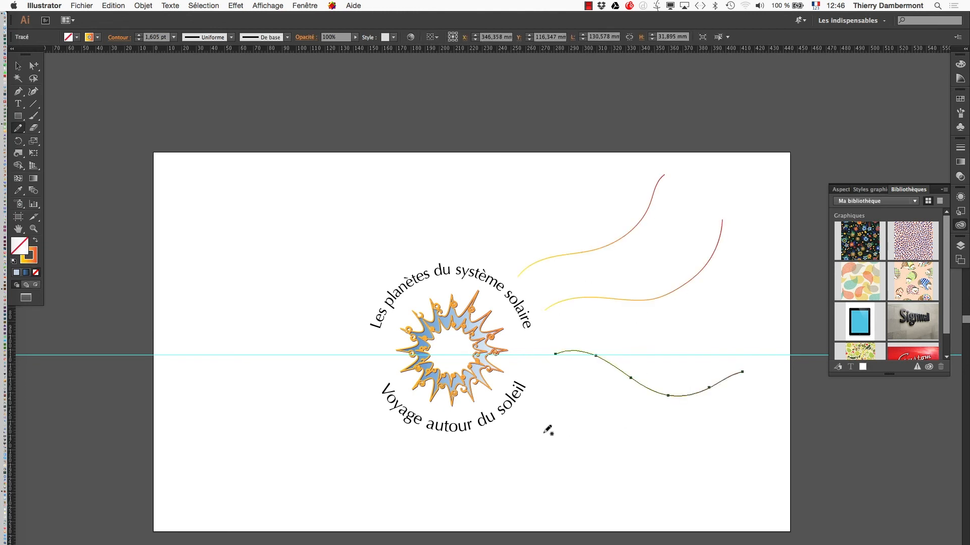
mouse_move(545, 395)
mouse_down()
mouse_move(645, 446)
mouse_move(773, 458)
mouse_up()
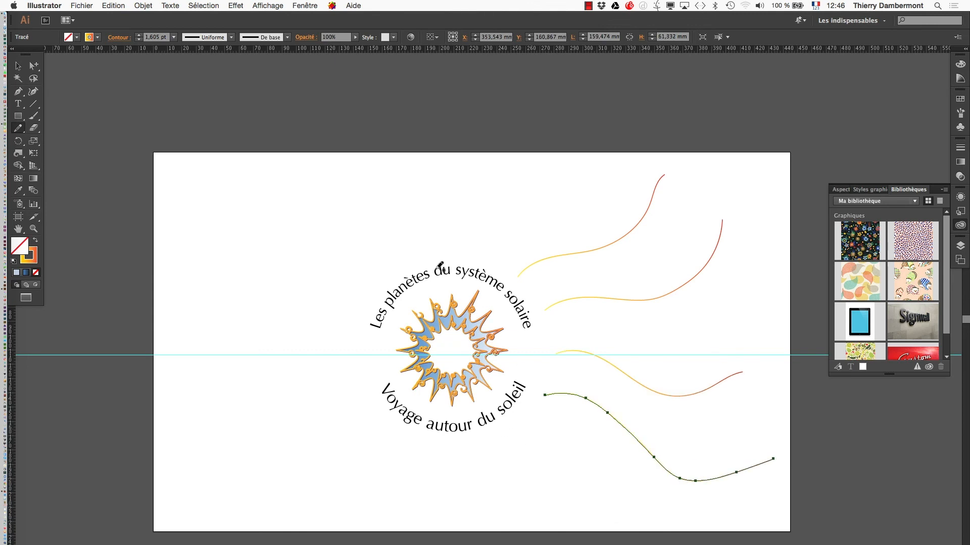
drag(544, 165, 543, 163)
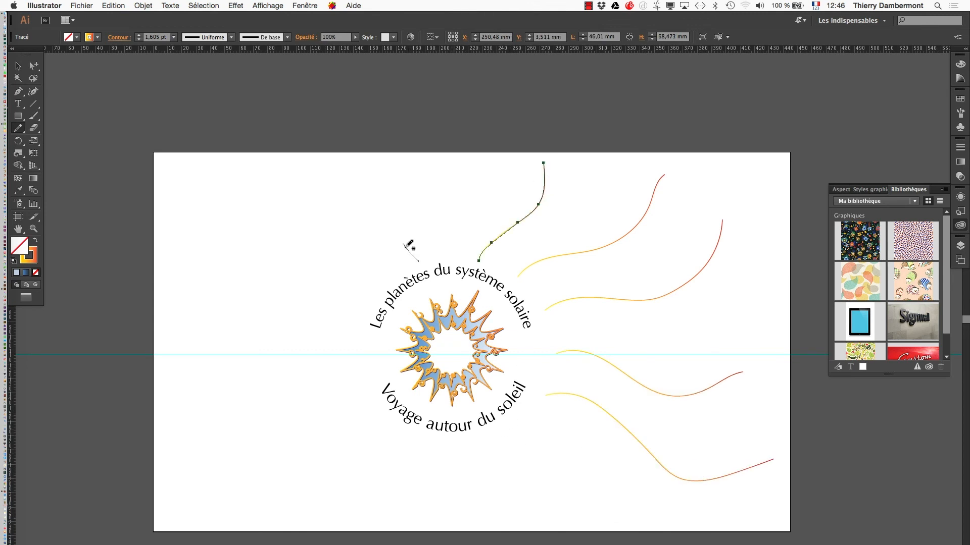
drag(406, 245, 422, 171)
drag(292, 268, 199, 206)
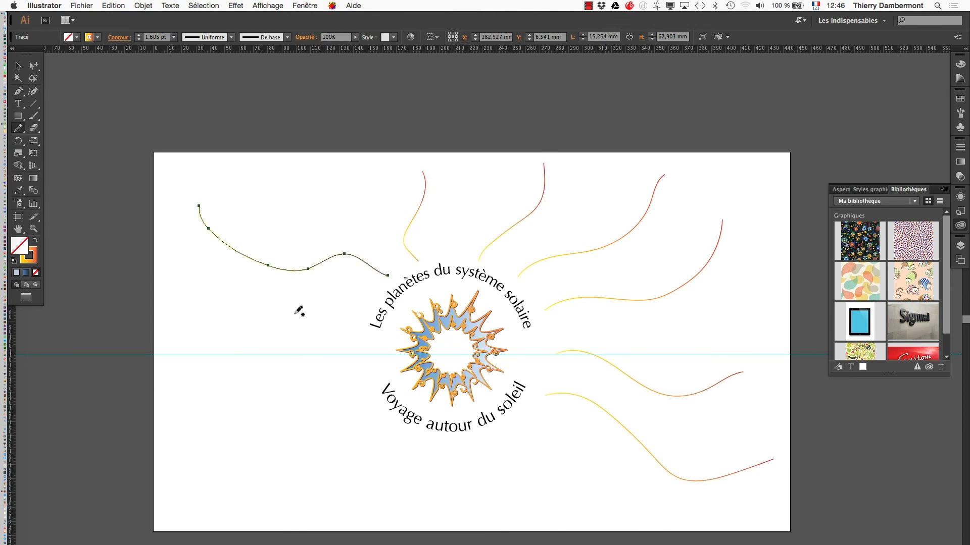
mouse_move(351, 339)
mouse_down()
mouse_move(230, 343)
mouse_move(181, 315)
mouse_up()
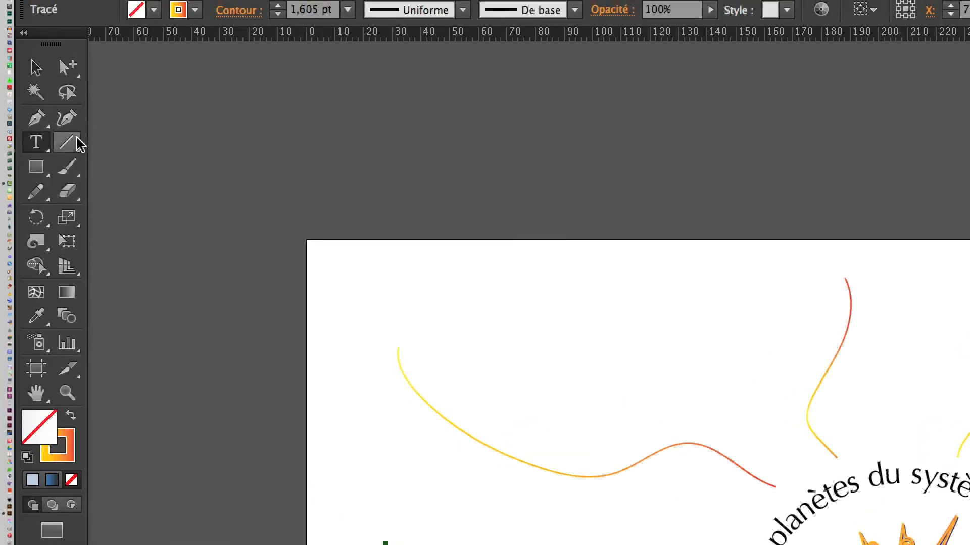
Detach the type tools as a floating panel and place the text "la planète Mercure" on the lower curve left of the sun
drag(44, 138, 340, 199)
drag(101, 146, 311, 162)
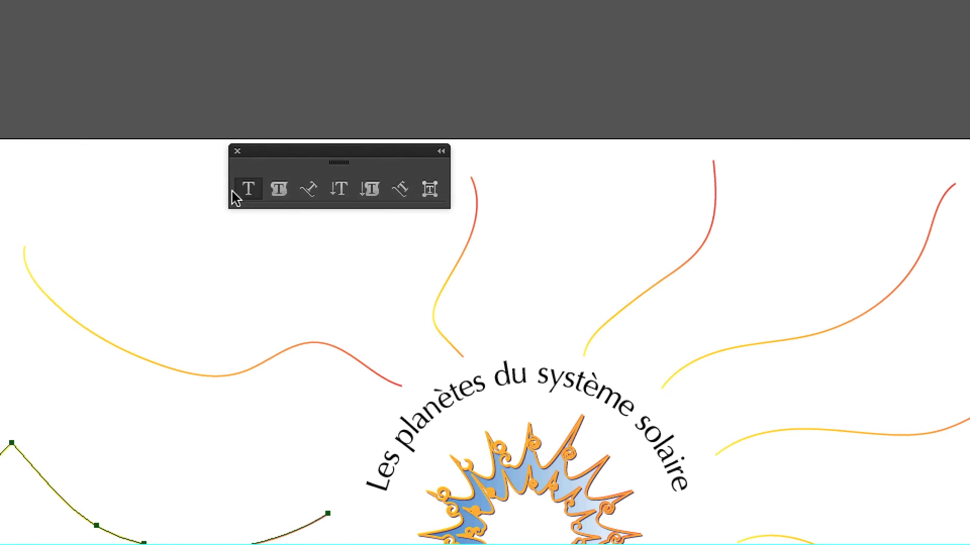
click(236, 196)
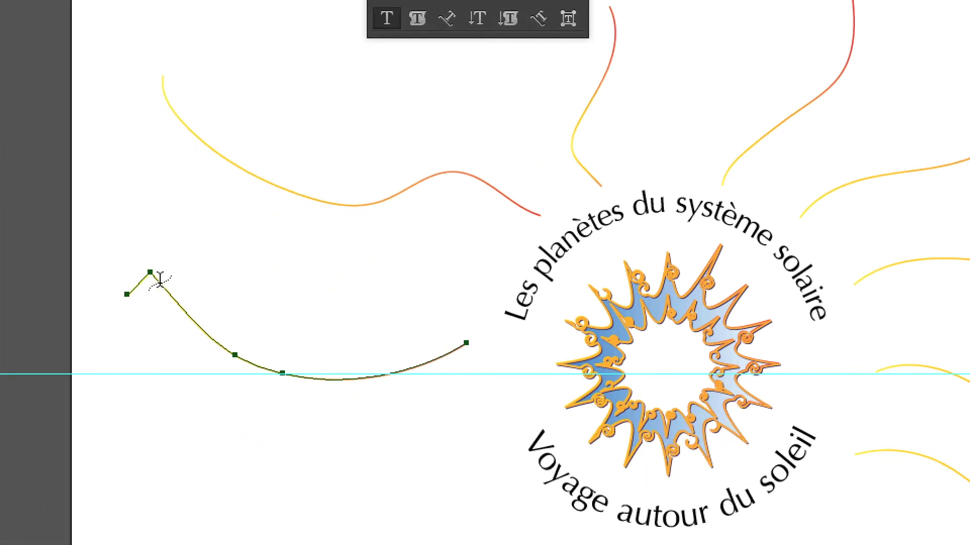
click(159, 281)
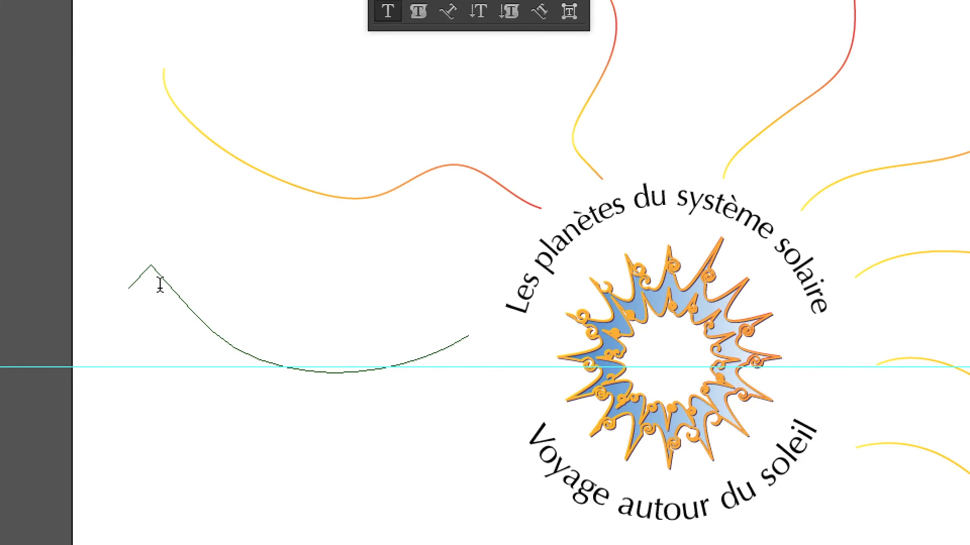
key(ctrl+v)
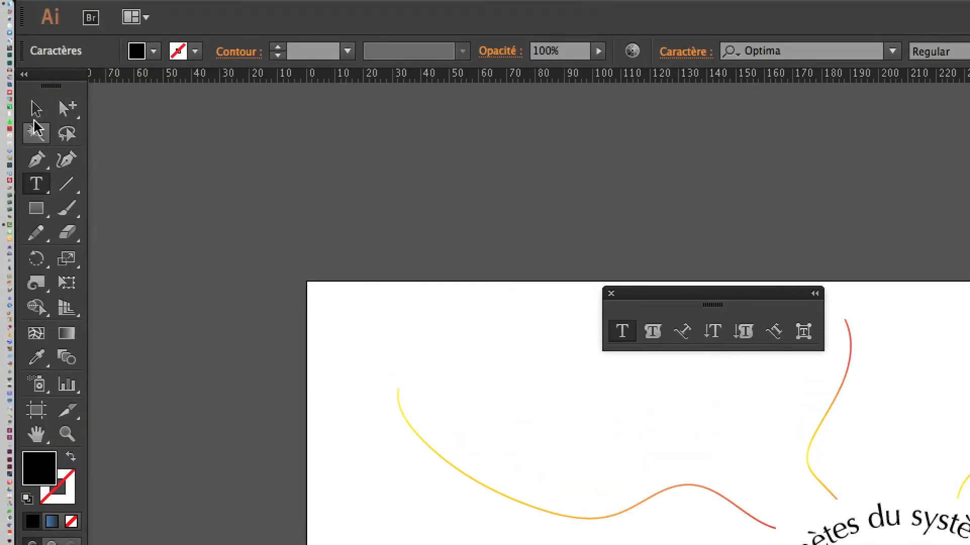
Adjust the path text brackets so that "la planète Mercure" shows completely and reads upright on the upper side of the curve
click(36, 110)
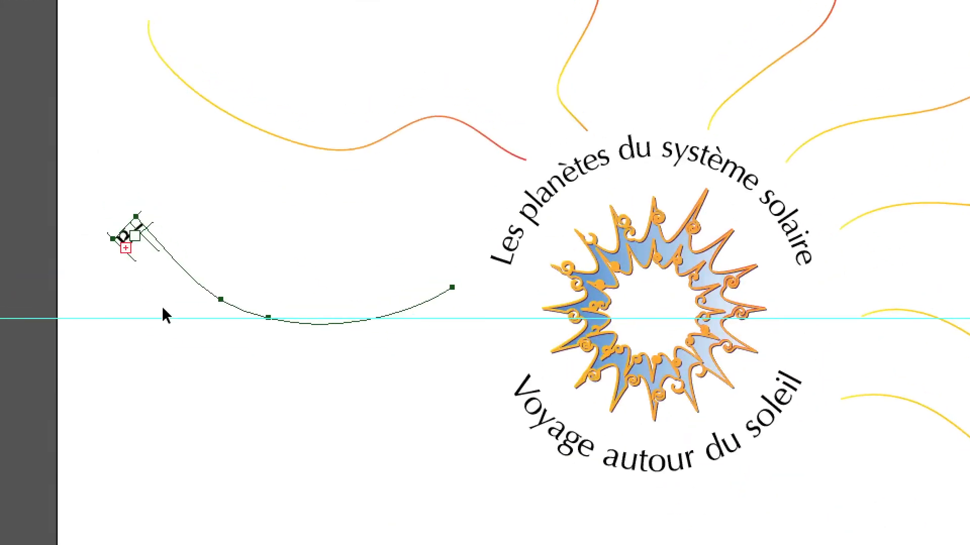
drag(161, 292, 372, 388)
drag(235, 320, 26, 262)
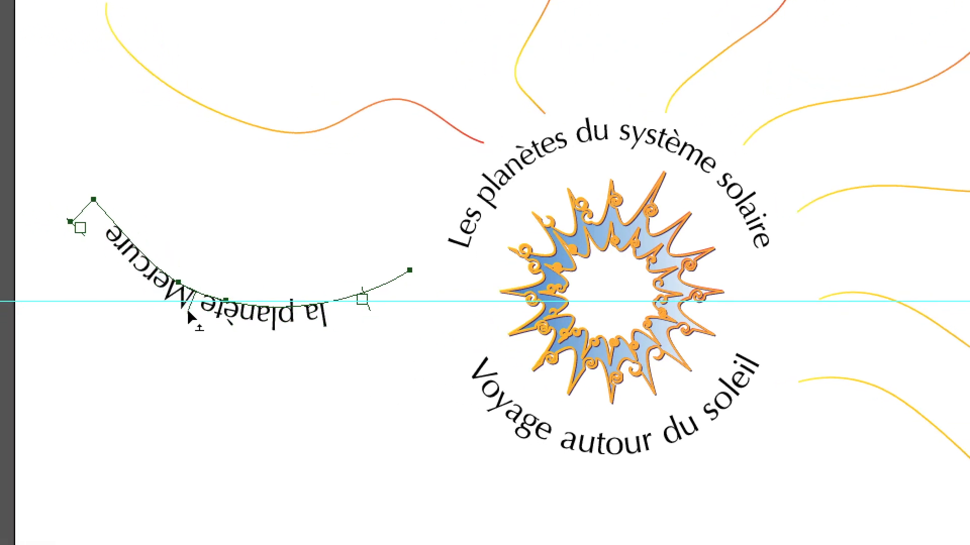
drag(189, 310, 196, 301)
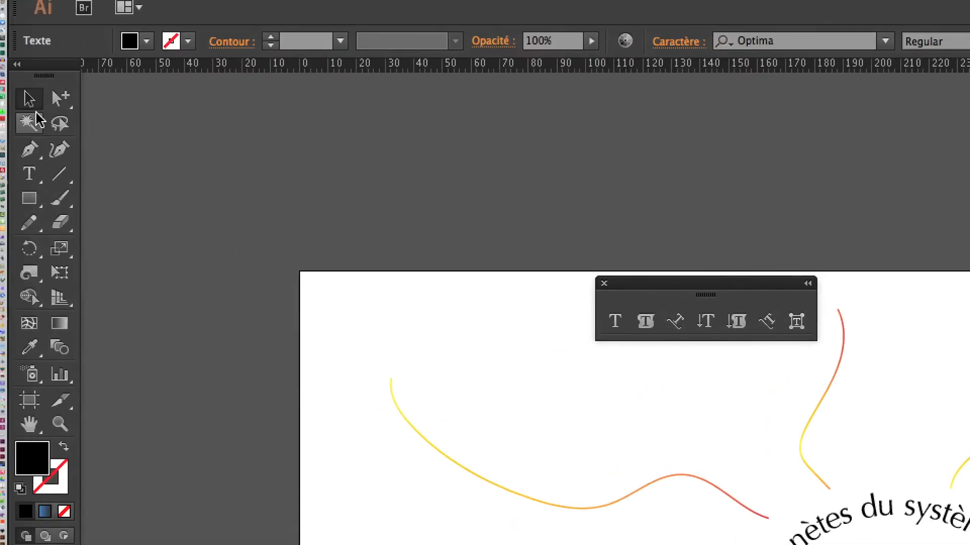
Delete the stray anchor point at the outer end of the Mercure text path with the Direct Selection tool
drag(48, 108, 63, 107)
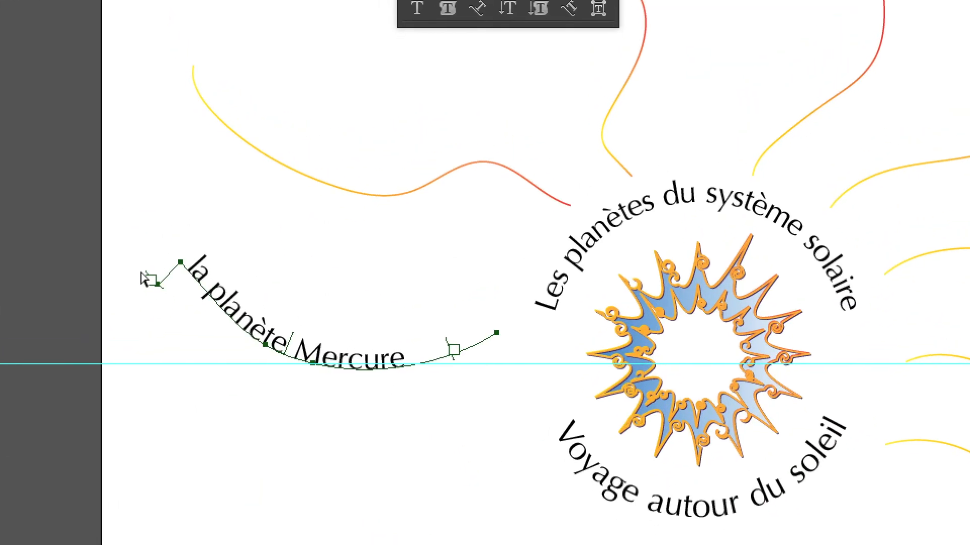
click(152, 290)
click(156, 291)
key(Delete)
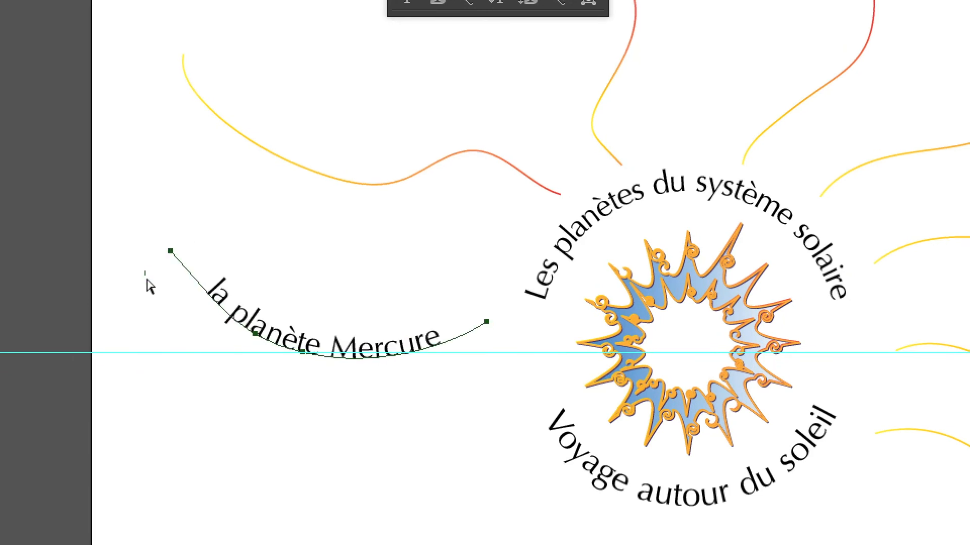
Append "à une petite disttance" after "la planète Mercure" in the path text beside the sun
click(150, 306)
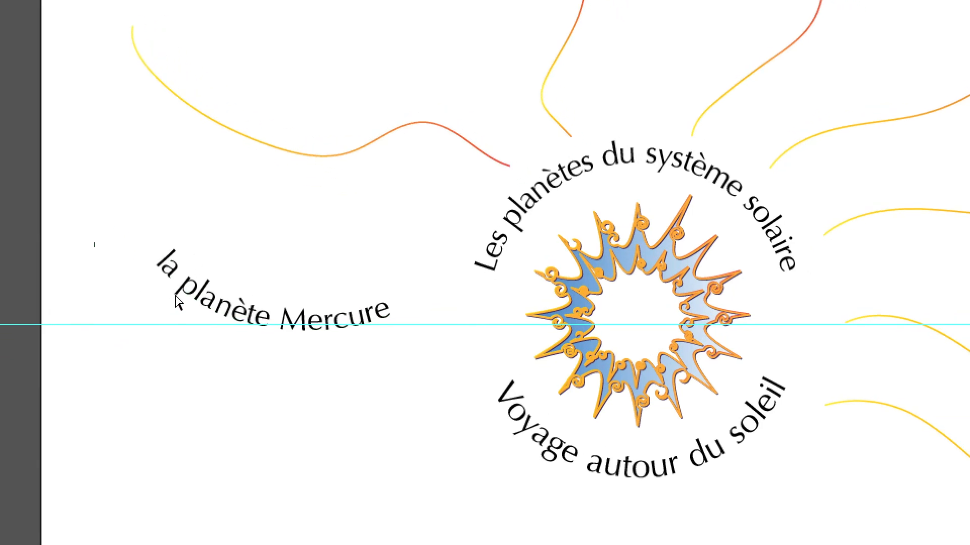
key(t)
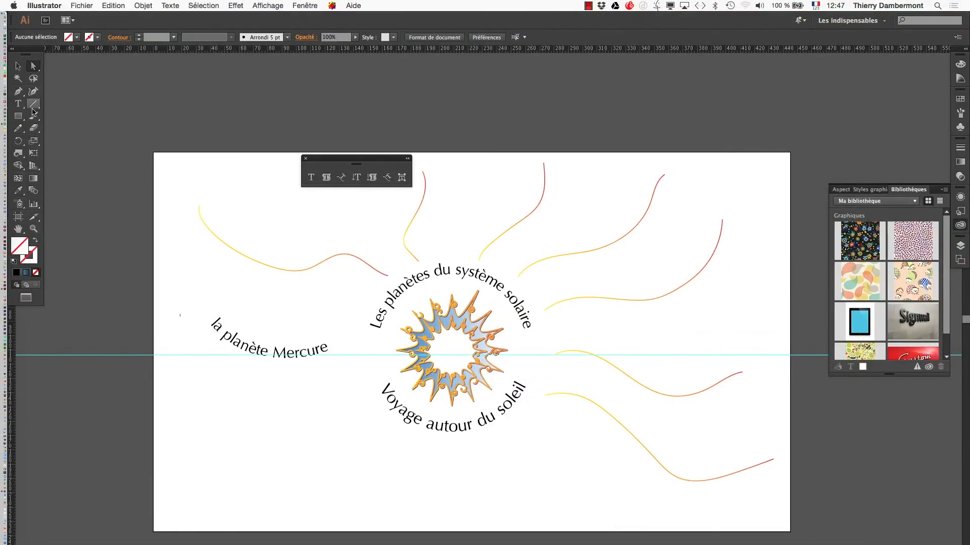
click(331, 349)
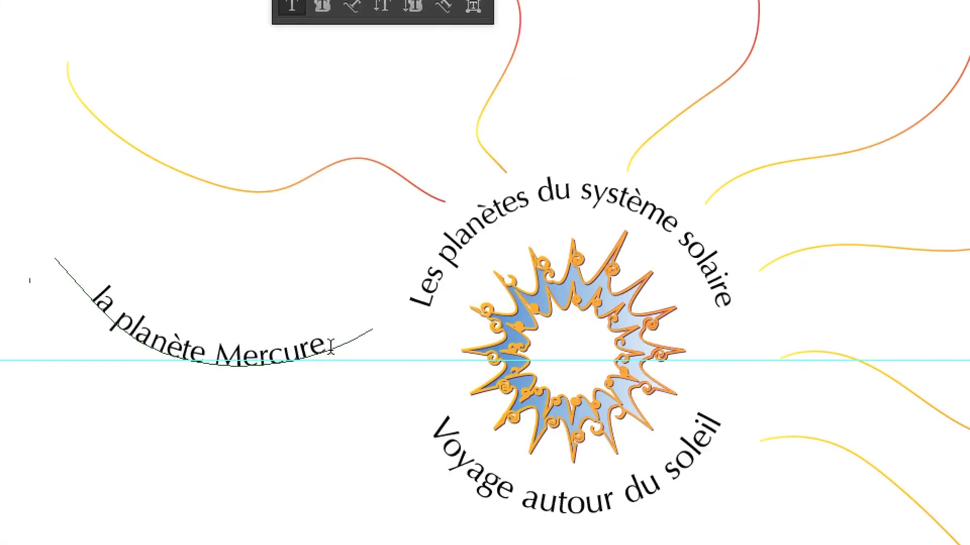
text(à)
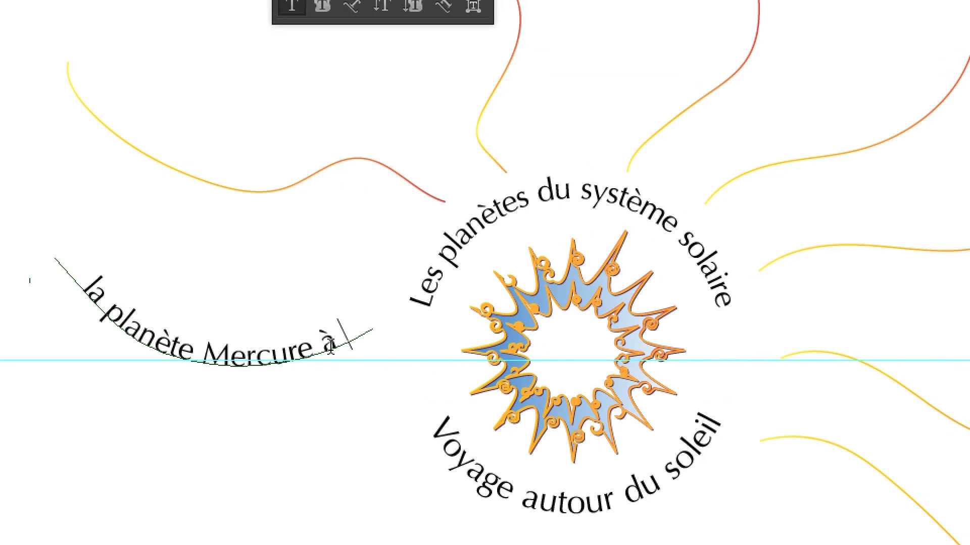
text( un)
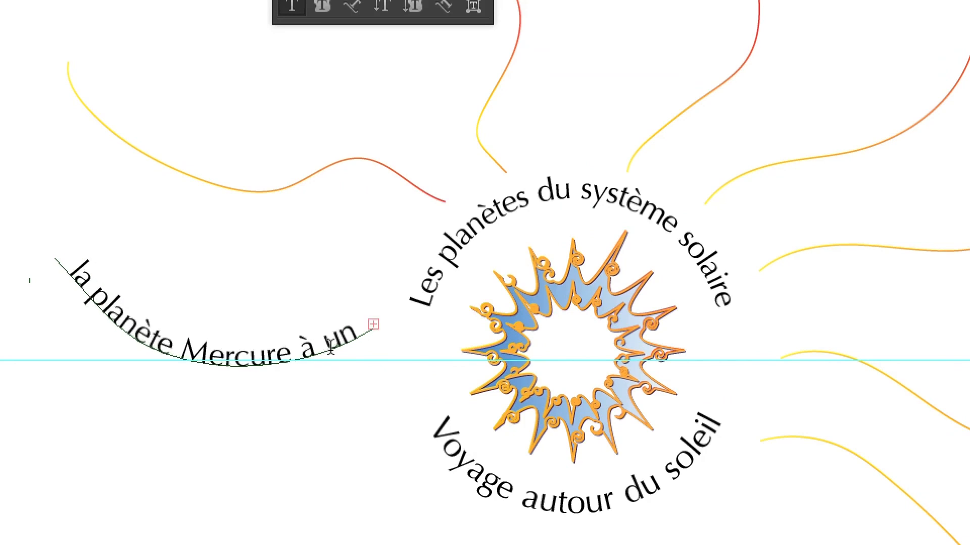
text( g)
key(BackSpace)
key(BackSpace)
text(e)
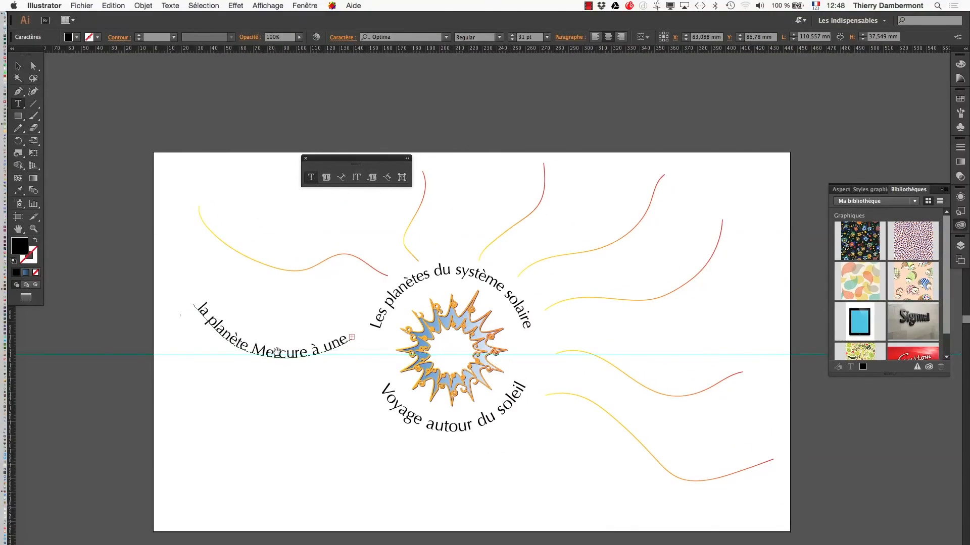
Extend the Mercure text path from its outer end with the Pen tool, adding a smooth anchor point beyond the artboard edge
scroll(276, 351, up, 1)
drag(273, 352, 350, 390)
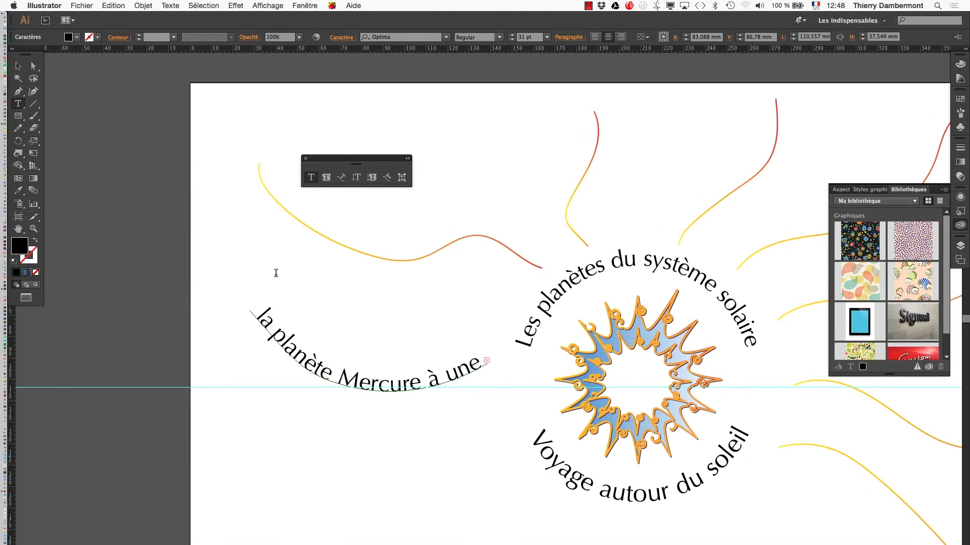
click(33, 67)
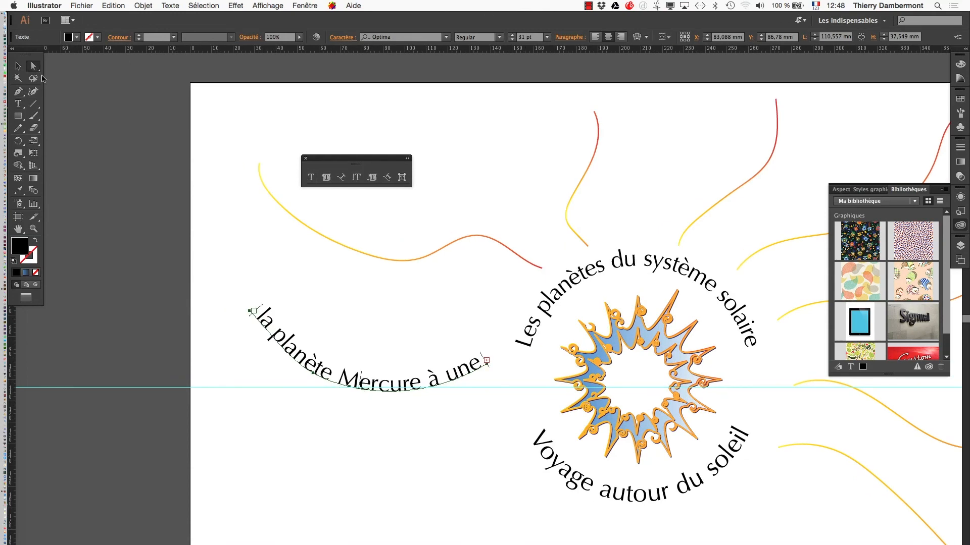
click(18, 91)
super+click(250, 315)
click(250, 303)
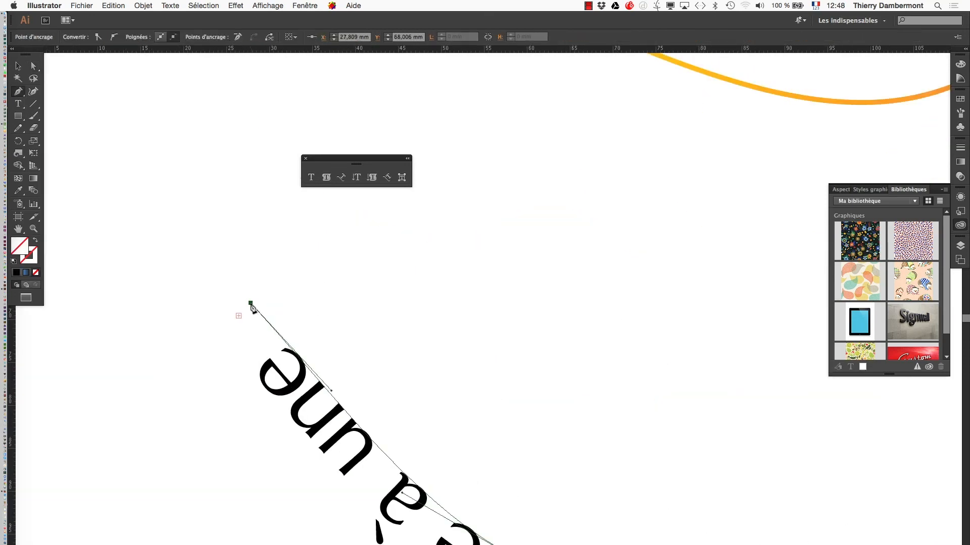
alt+super+click(288, 307)
drag(355, 321, 397, 453)
drag(222, 211, 125, 186)
click(18, 66)
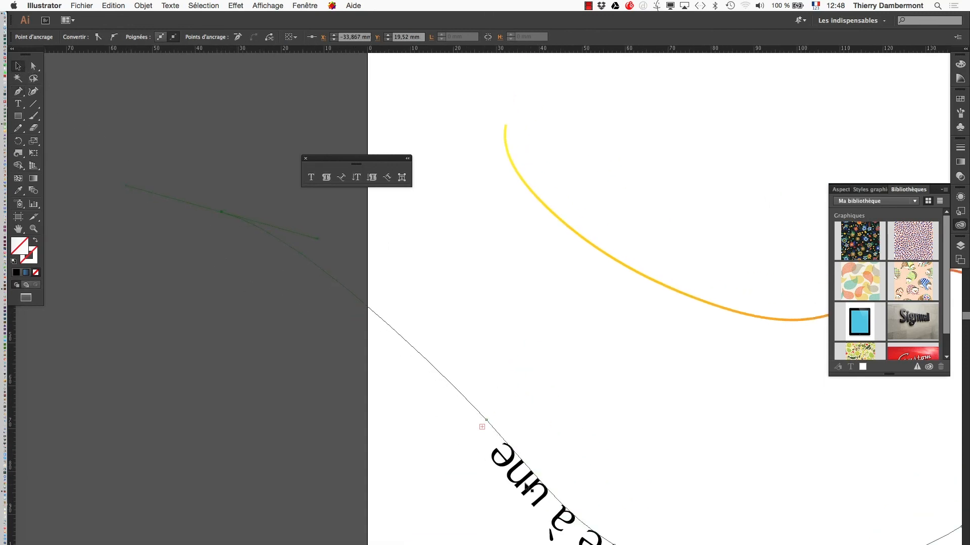
Adjust the path text brackets along the extended Mercure path so the full sentence shows upright on its upper side
click(535, 487)
drag(474, 434, 240, 228)
drag(548, 520, 565, 497)
click(550, 544)
alt+super+click(640, 544)
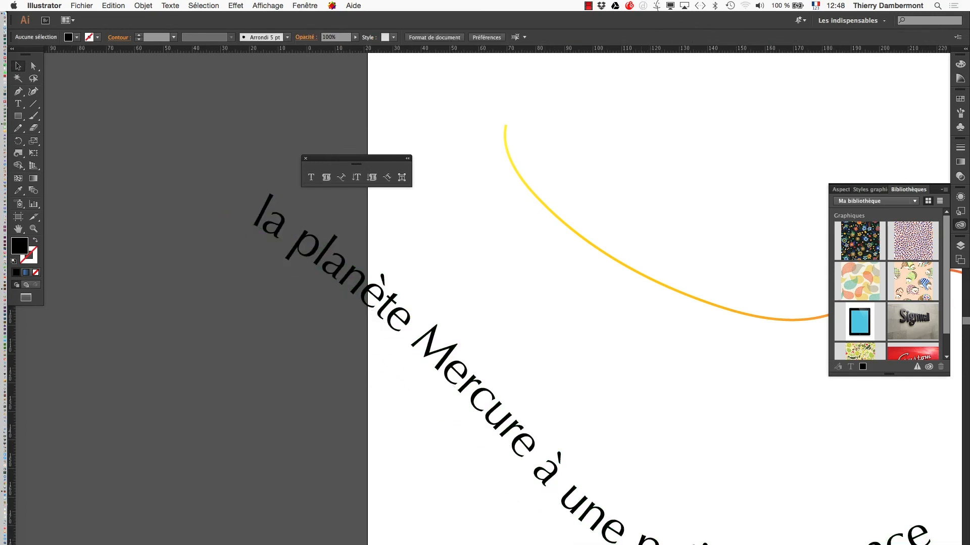
drag(549, 428, 485, 448)
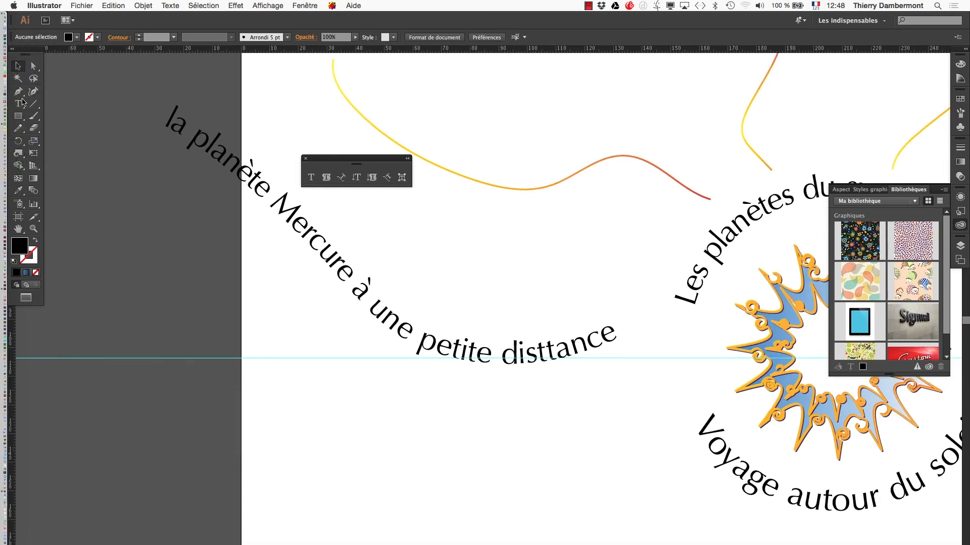
Correct "disttance" to "distance" in the Mercure path text and deselect it
click(17, 103)
click(549, 352)
key(BackSpace)
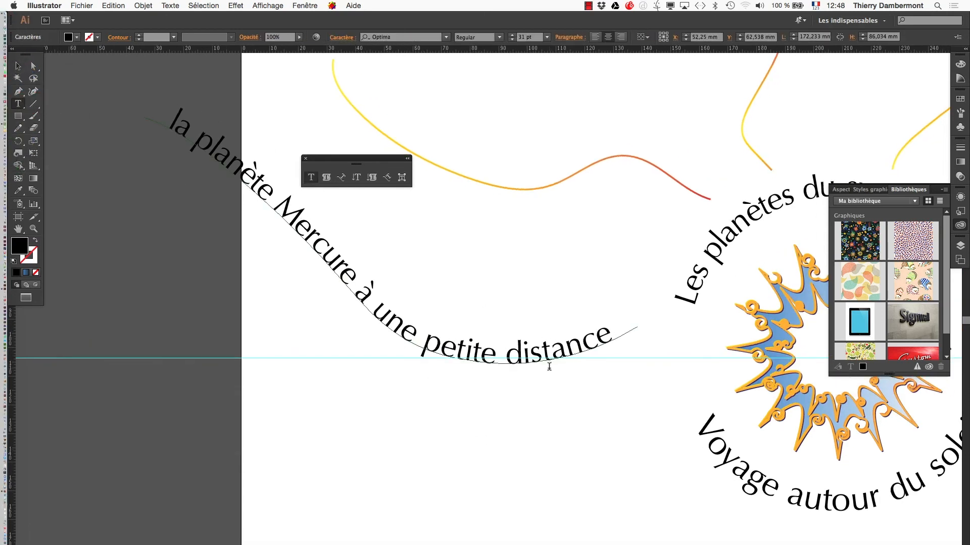
click(18, 66)
click(421, 409)
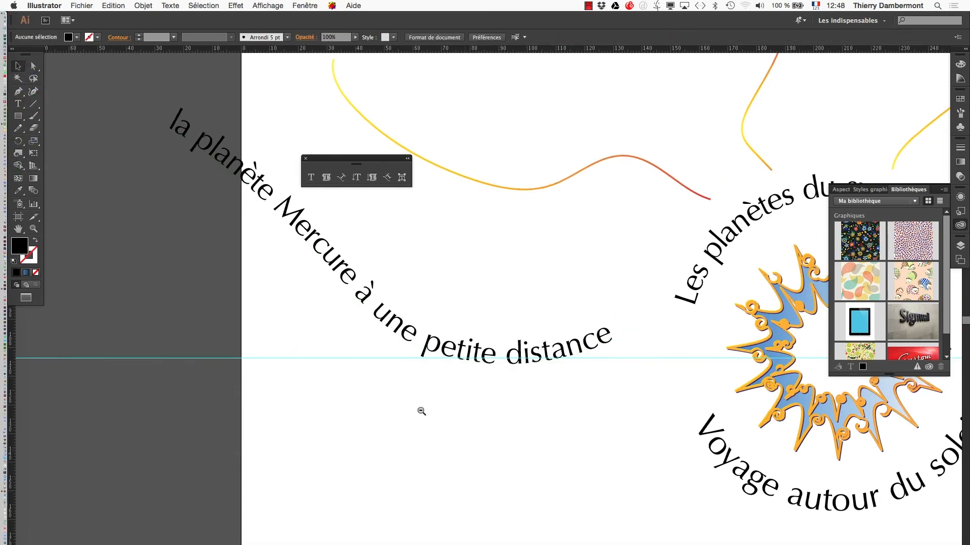
Widen the artboard to about 503.5 mm by moving its left edge outward beyond the start of the Mercure text
alt+super+click(535, 427)
drag(335, 324, 326, 381)
click(18, 216)
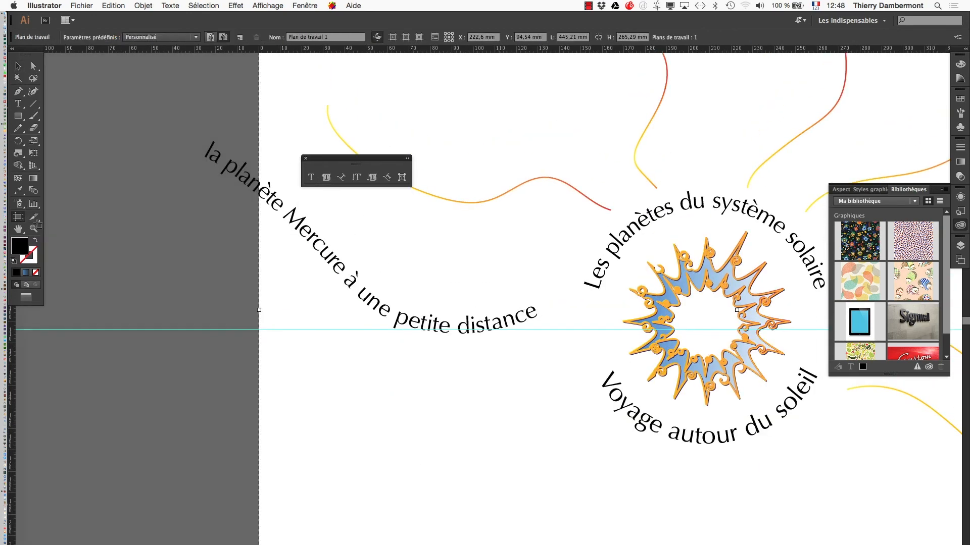
drag(258, 309, 134, 308)
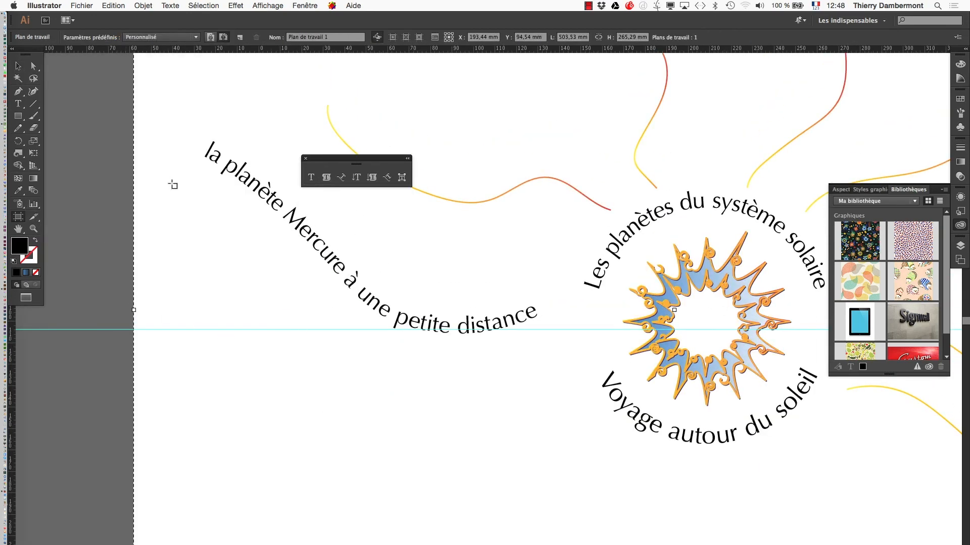
click(18, 66)
Move the Mercure path text closer to the sun, to about X 73.4 mm and Y 76.3 mm
alt+super+click(580, 468)
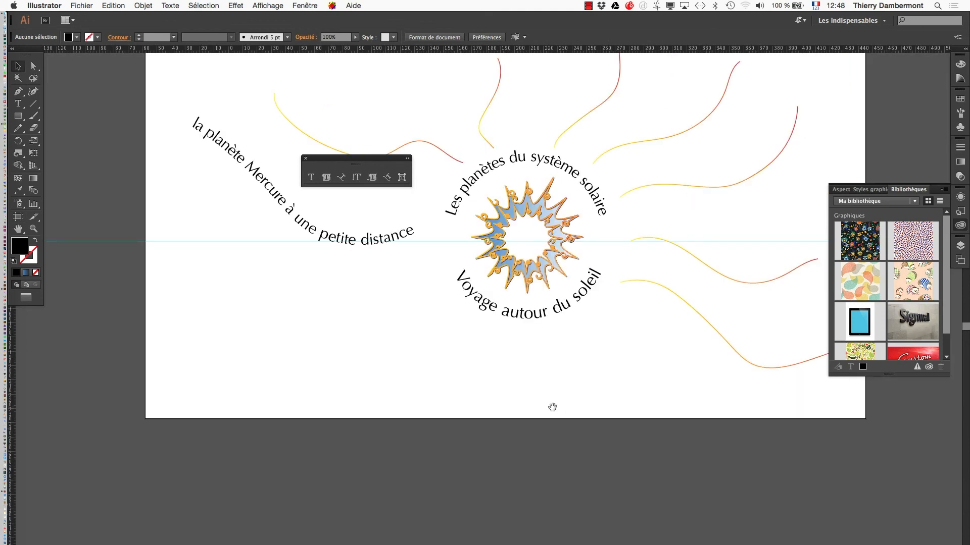
drag(527, 393, 544, 471)
click(418, 314)
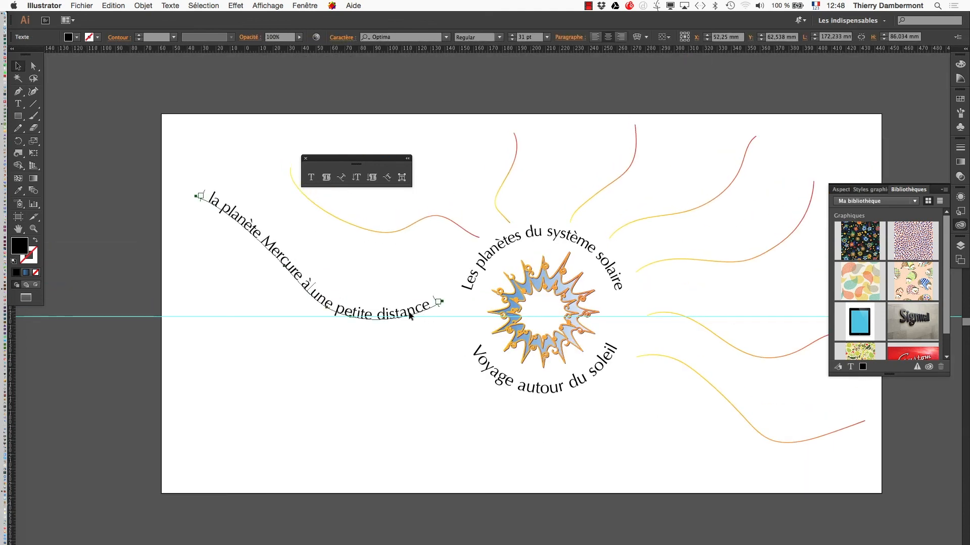
drag(417, 314, 447, 334)
click(426, 402)
click(385, 335)
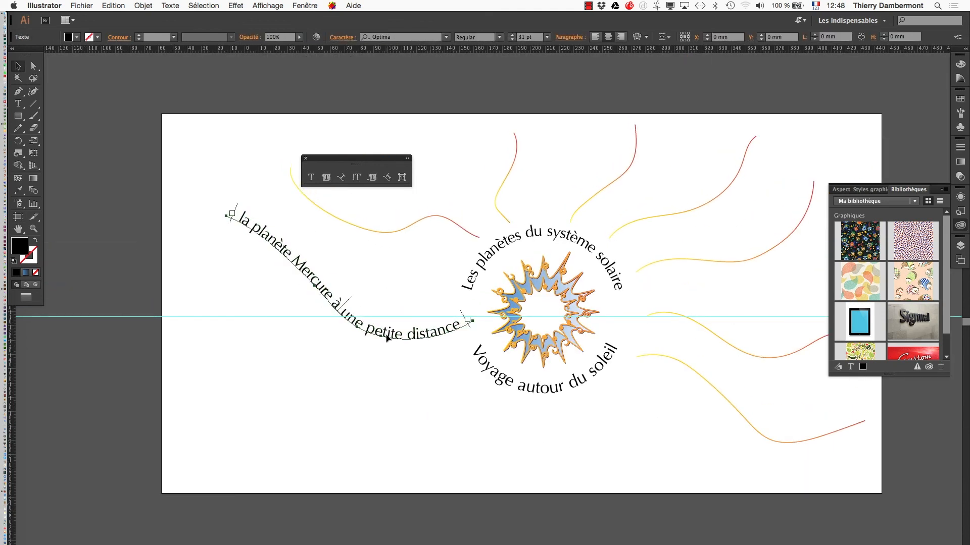
alt+super+click(410, 392)
drag(477, 415, 374, 481)
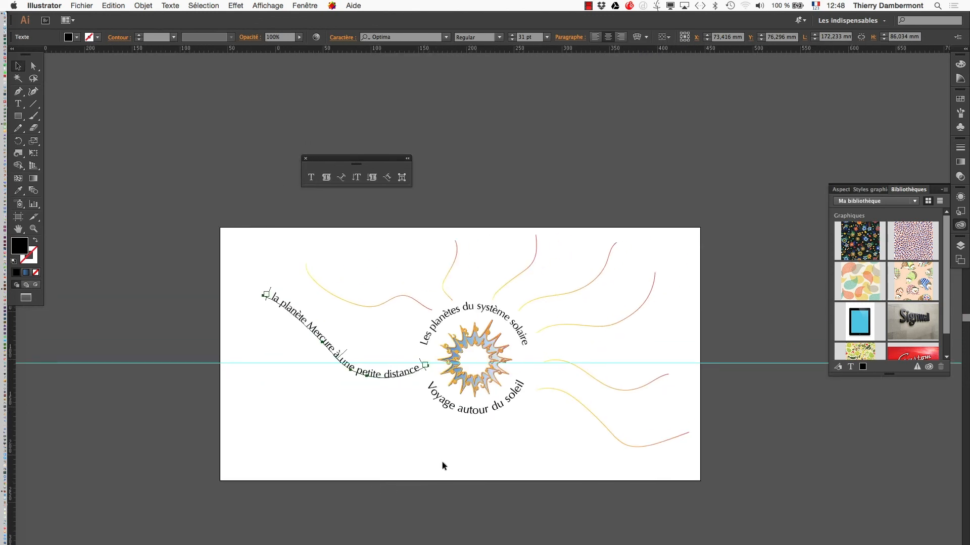
click(410, 435)
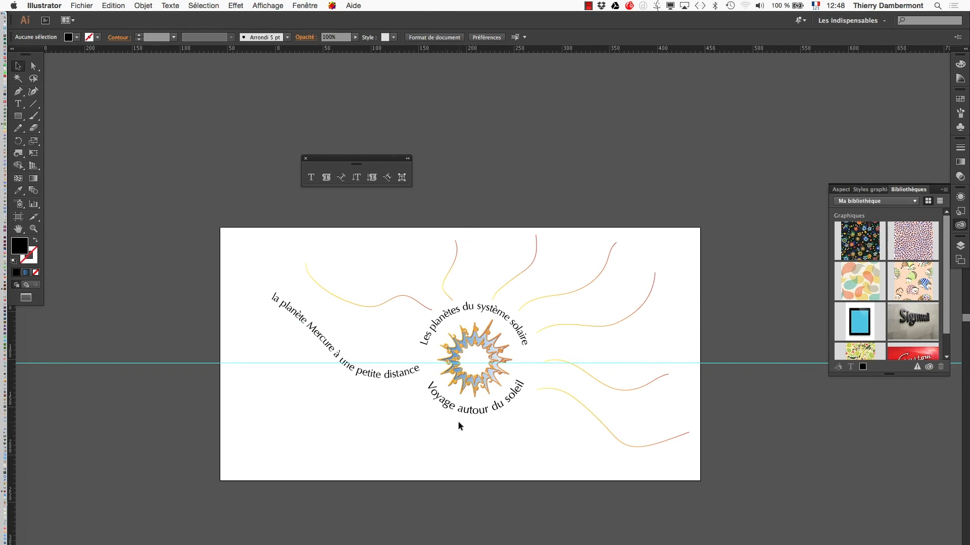
Draw a circle about 26.5 mm in diameter at the outer end of the Mercure text with the Ellipse tool
click(18, 115)
key(l)
drag(267, 295, 273, 302)
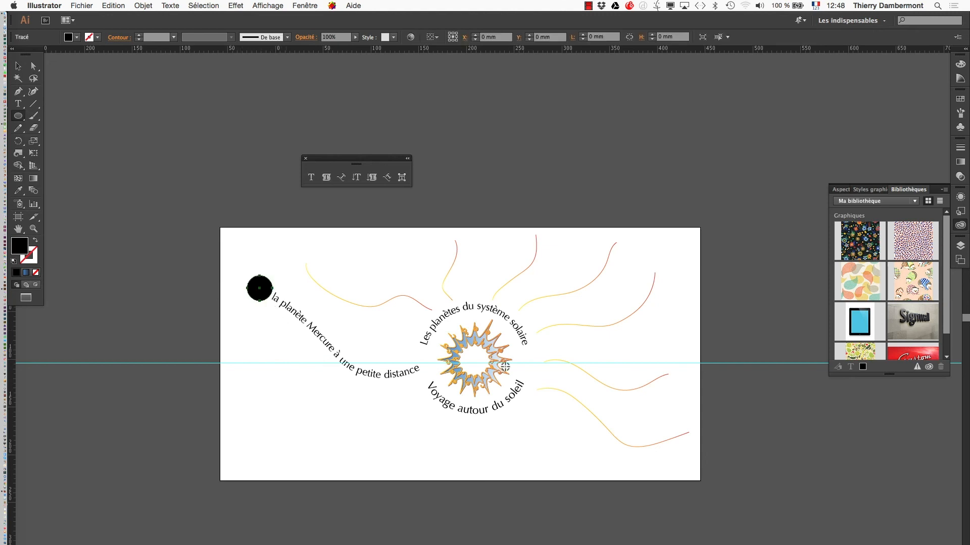
Fill the Mercure circle with the blue gradient swatch and detach the swatches as a floating panel
click(960, 99)
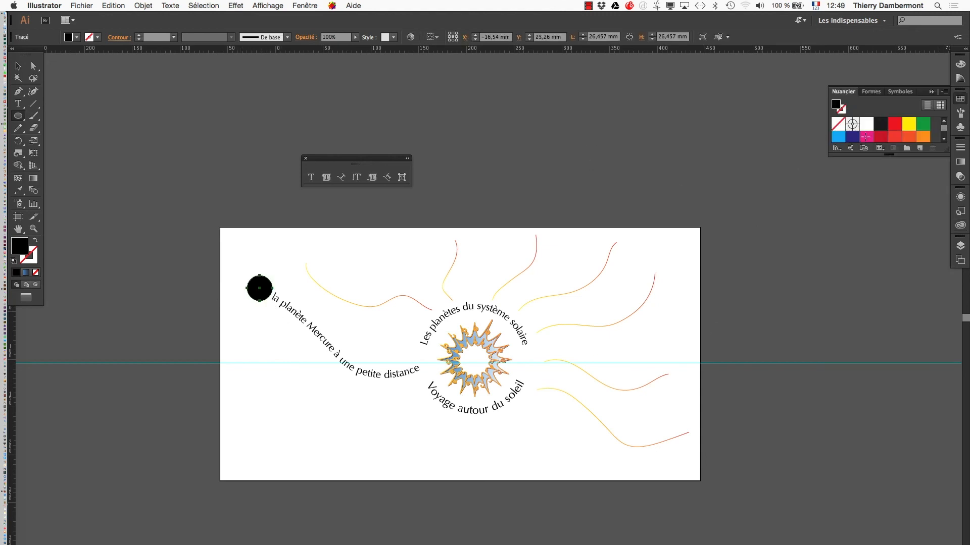
drag(946, 147, 946, 296)
click(866, 209)
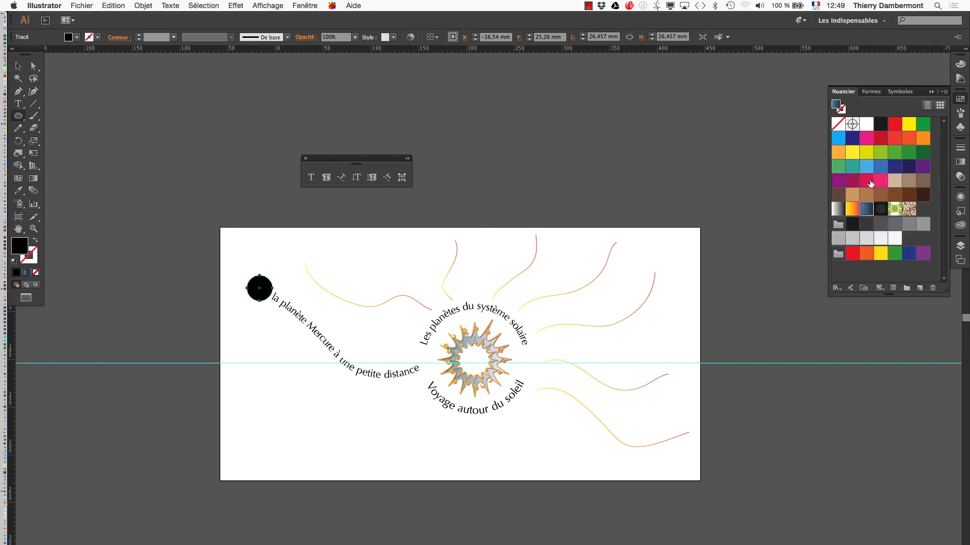
key(v)
click(658, 261)
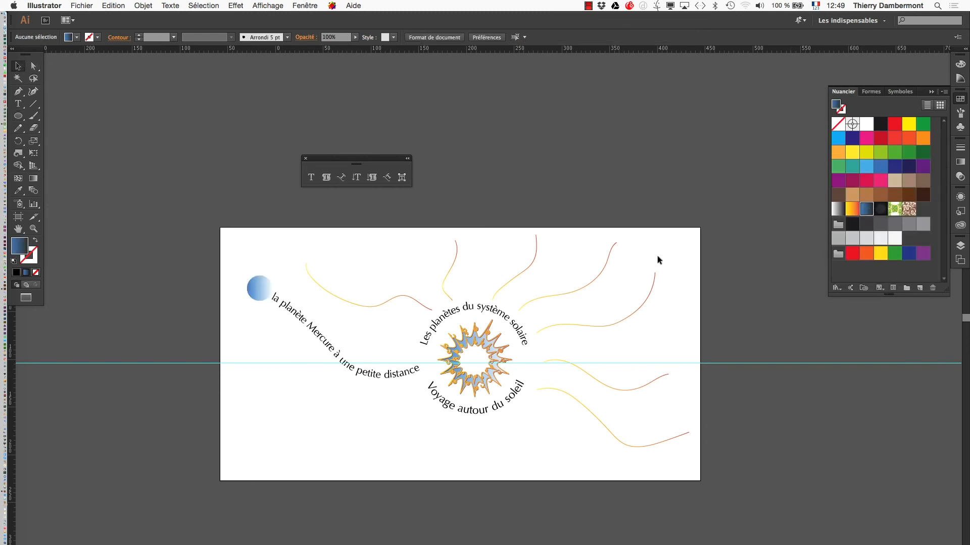
drag(850, 92, 774, 101)
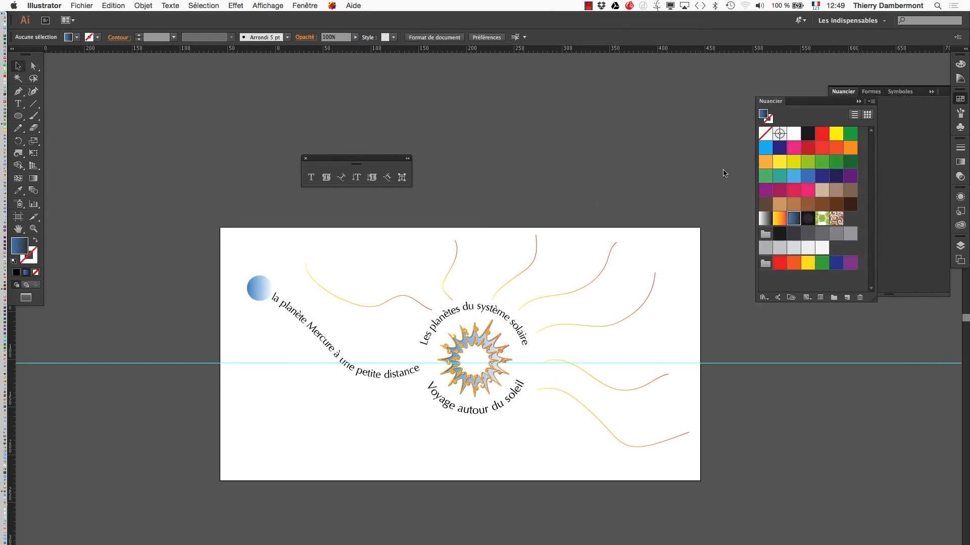
scroll(505, 338, right, 5)
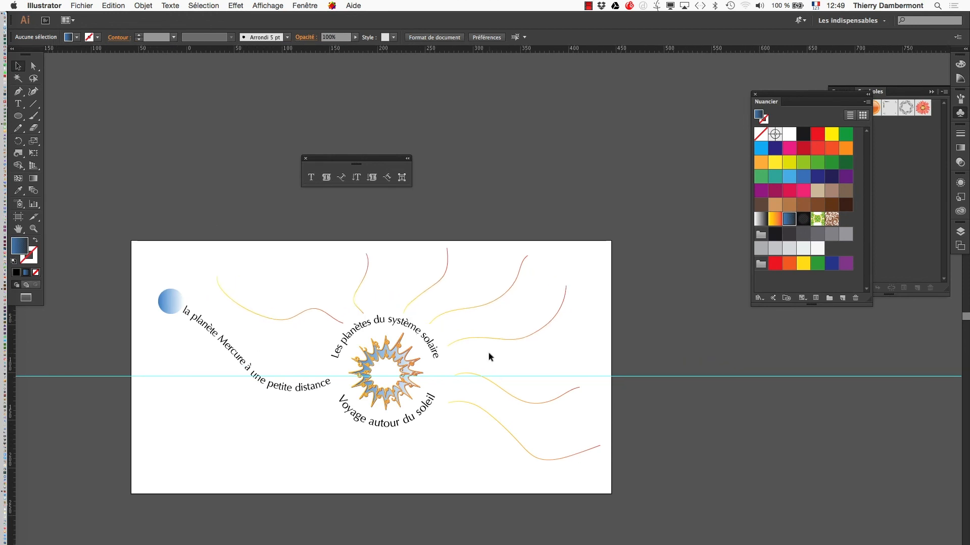
click(251, 380)
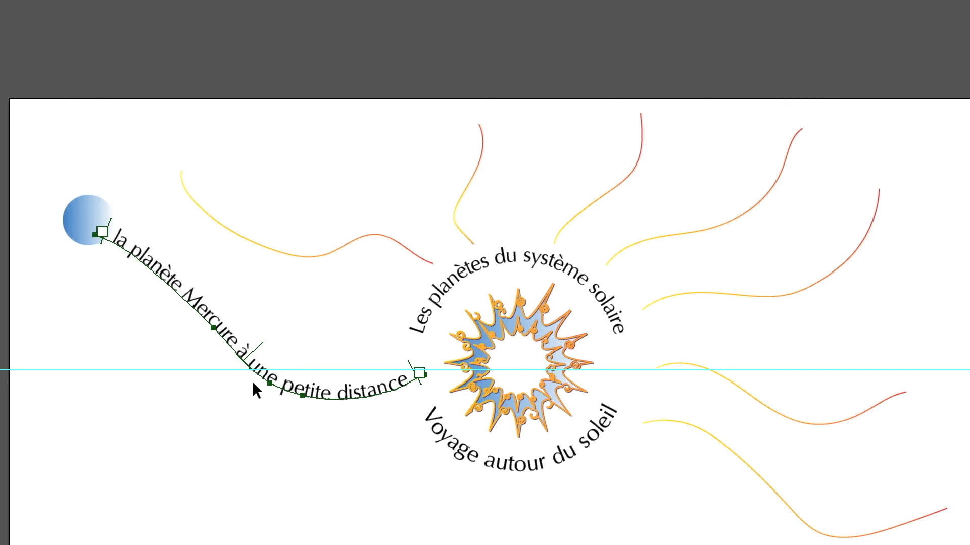
scroll(250, 383, left, 1)
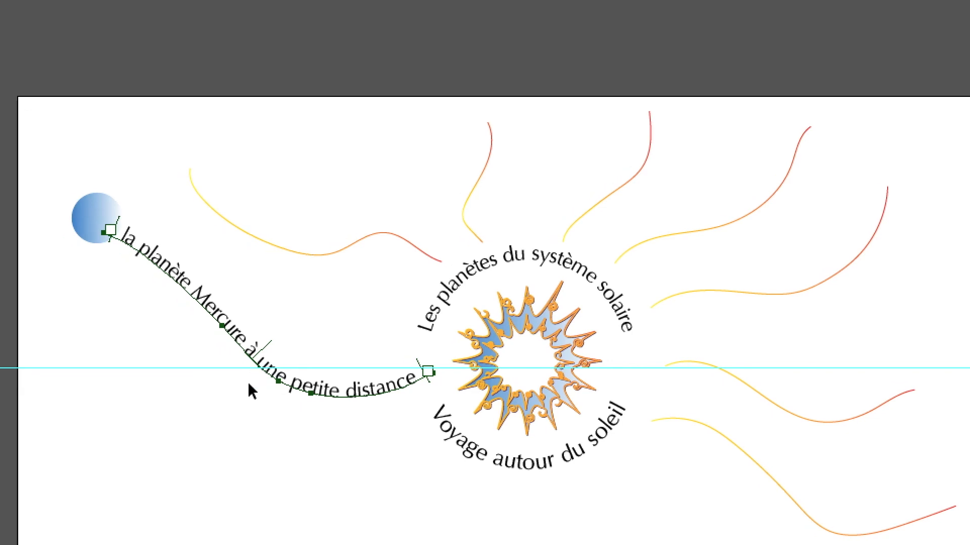
click(249, 383)
scroll(258, 385, right, 1)
scroll(262, 384, up, 1)
click(261, 382)
scroll(258, 386, down, 1)
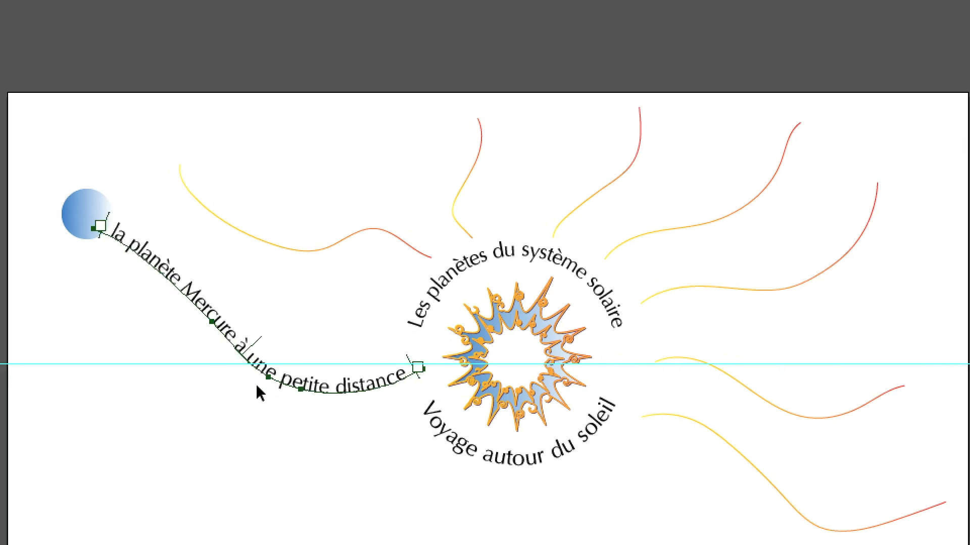
click(257, 396)
scroll(261, 397, up, 2)
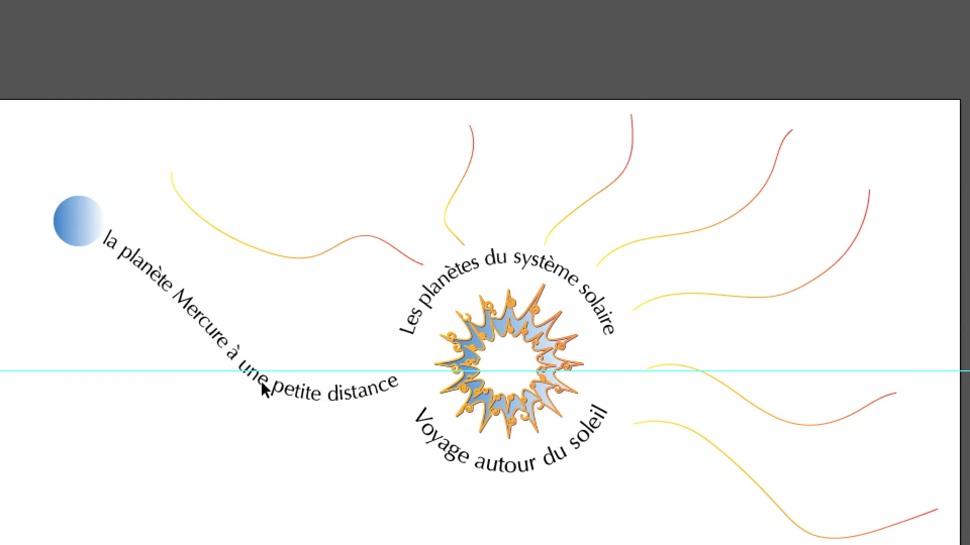
click(261, 392)
scroll(260, 396, down, 1)
click(259, 401)
scroll(258, 401, left, 1)
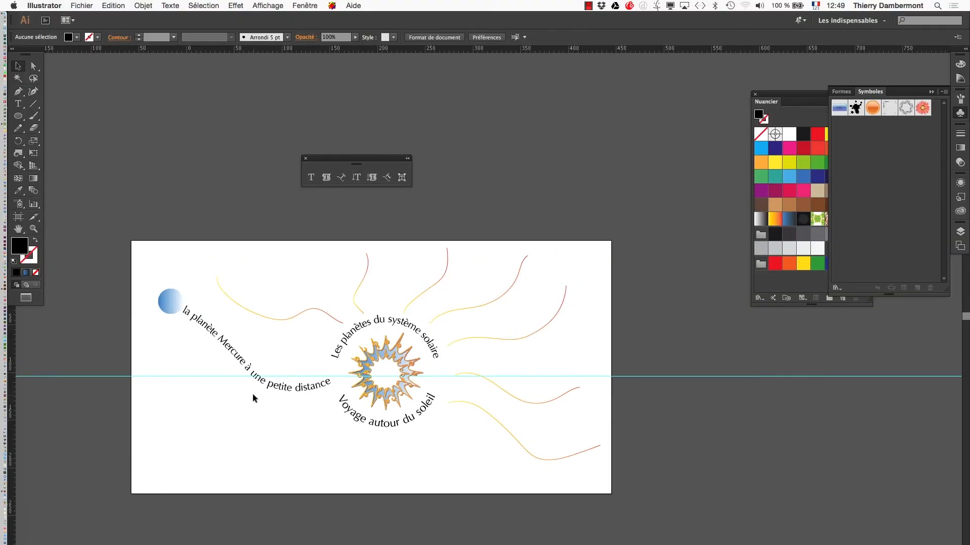
scroll(457, 374, up, 2)
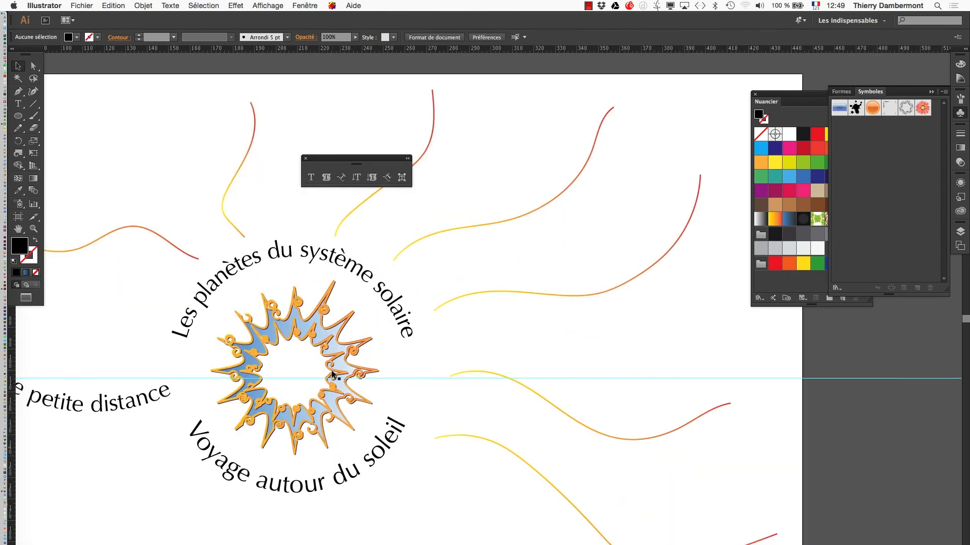
scroll(333, 375, down, 1)
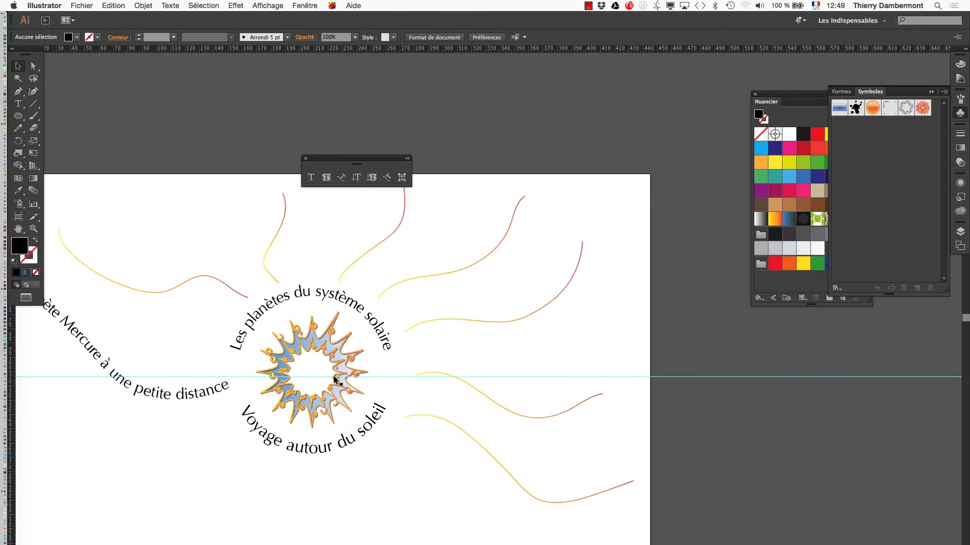
drag(330, 381, 445, 385)
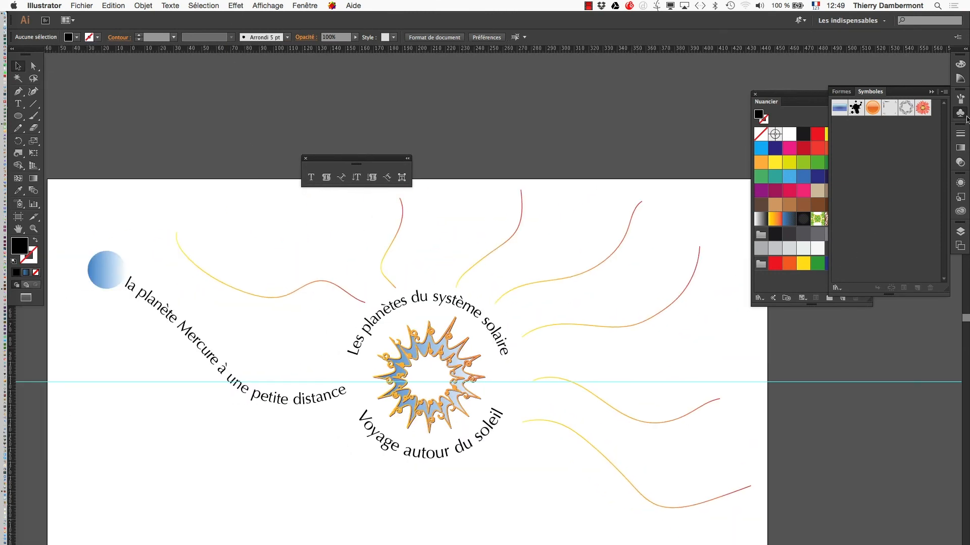